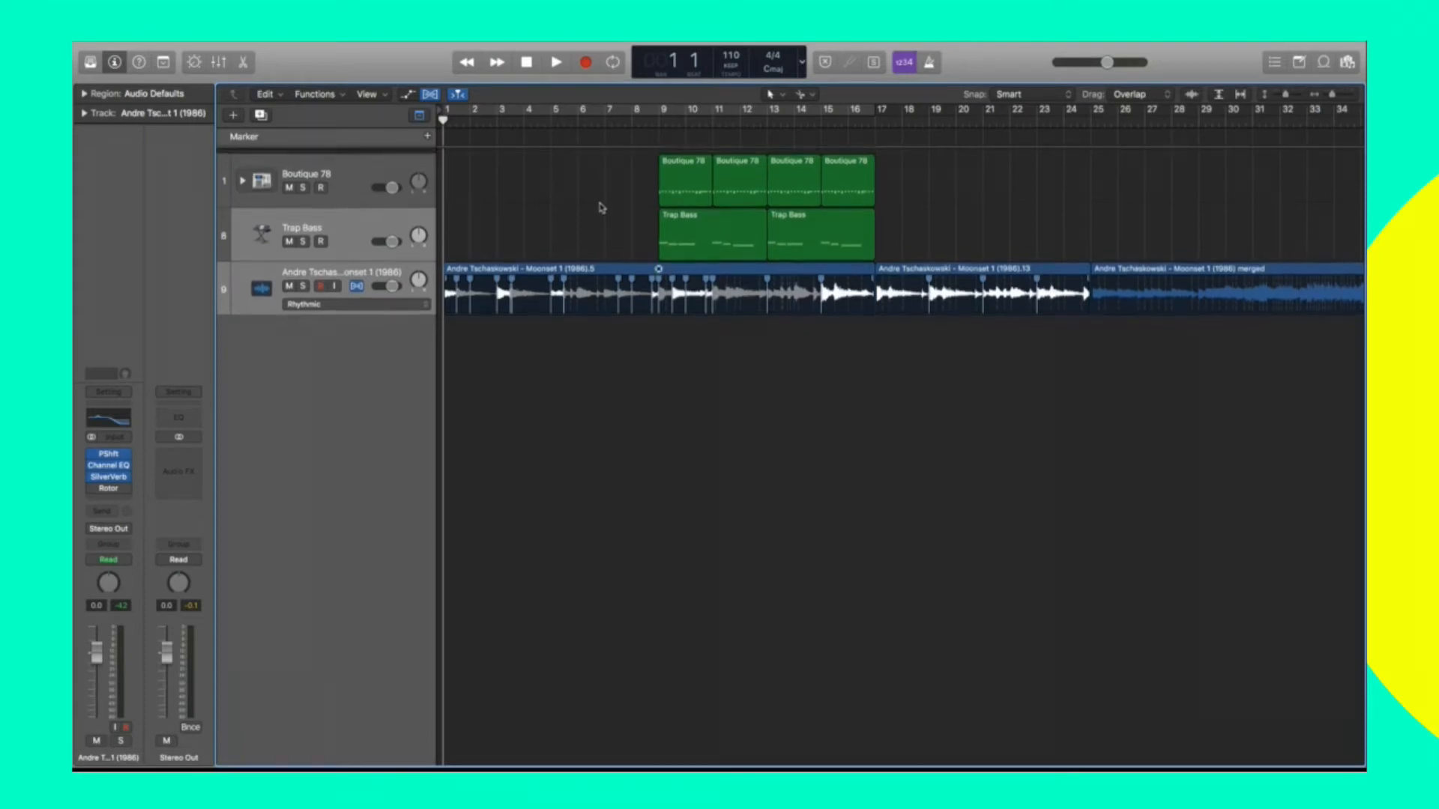
Examine the merged audio region and the region after it from bar 25 onward on the audio track.
scroll(1094, 199, right, 5)
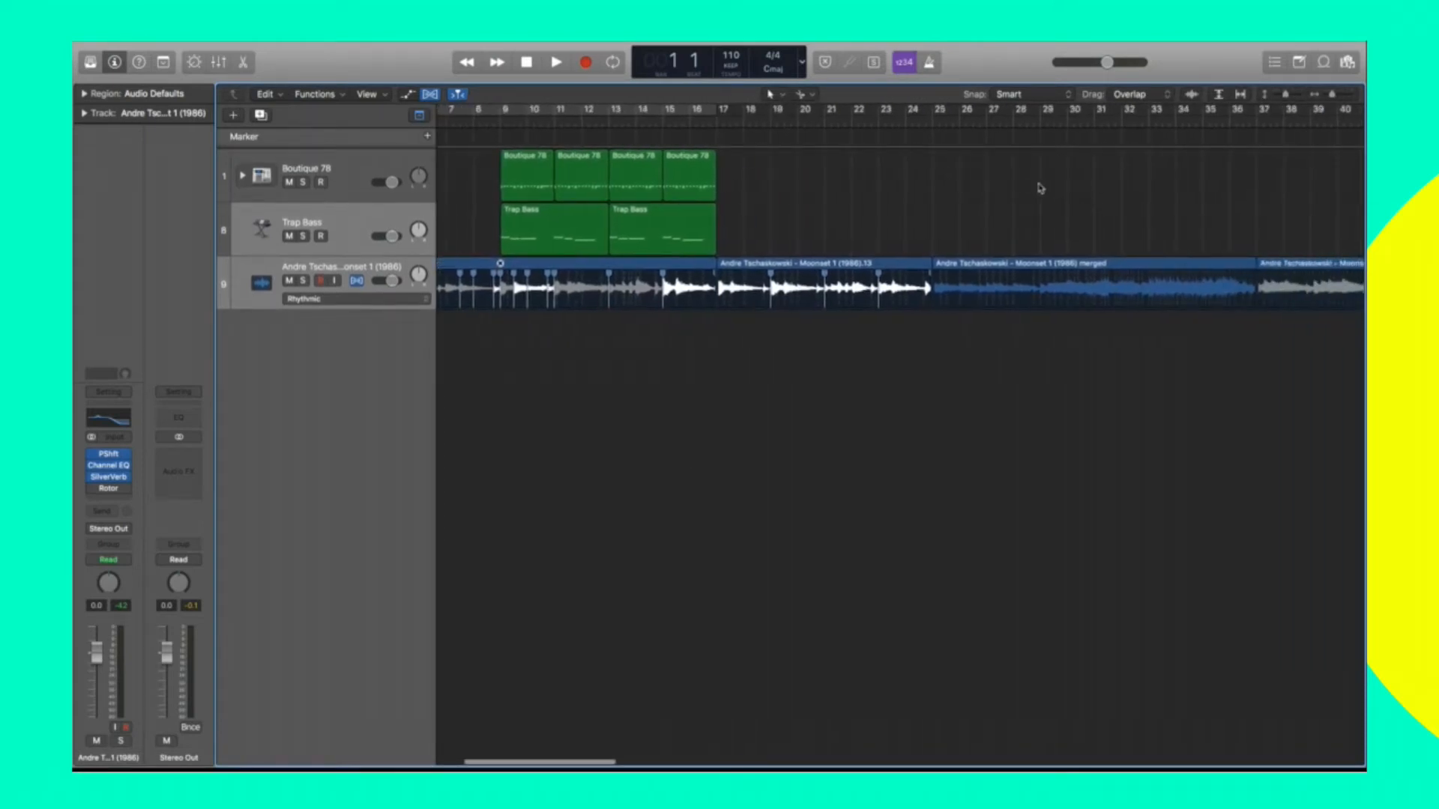
scroll(1041, 188, right, 5)
scroll(1041, 195, down, 3)
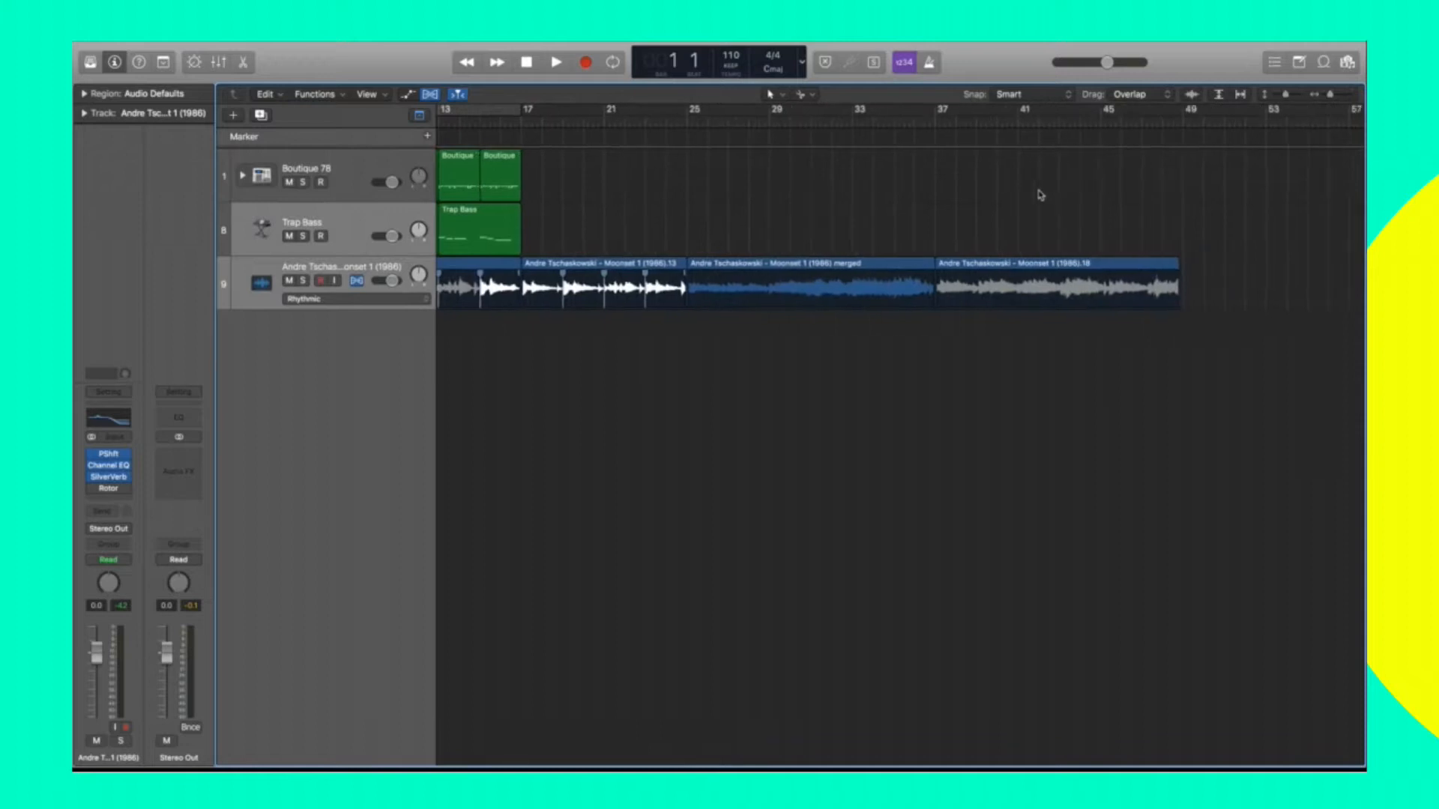
mouse_move(690, 121)
mouse_down()
mouse_move(729, 120)
mouse_move(686, 127)
mouse_up()
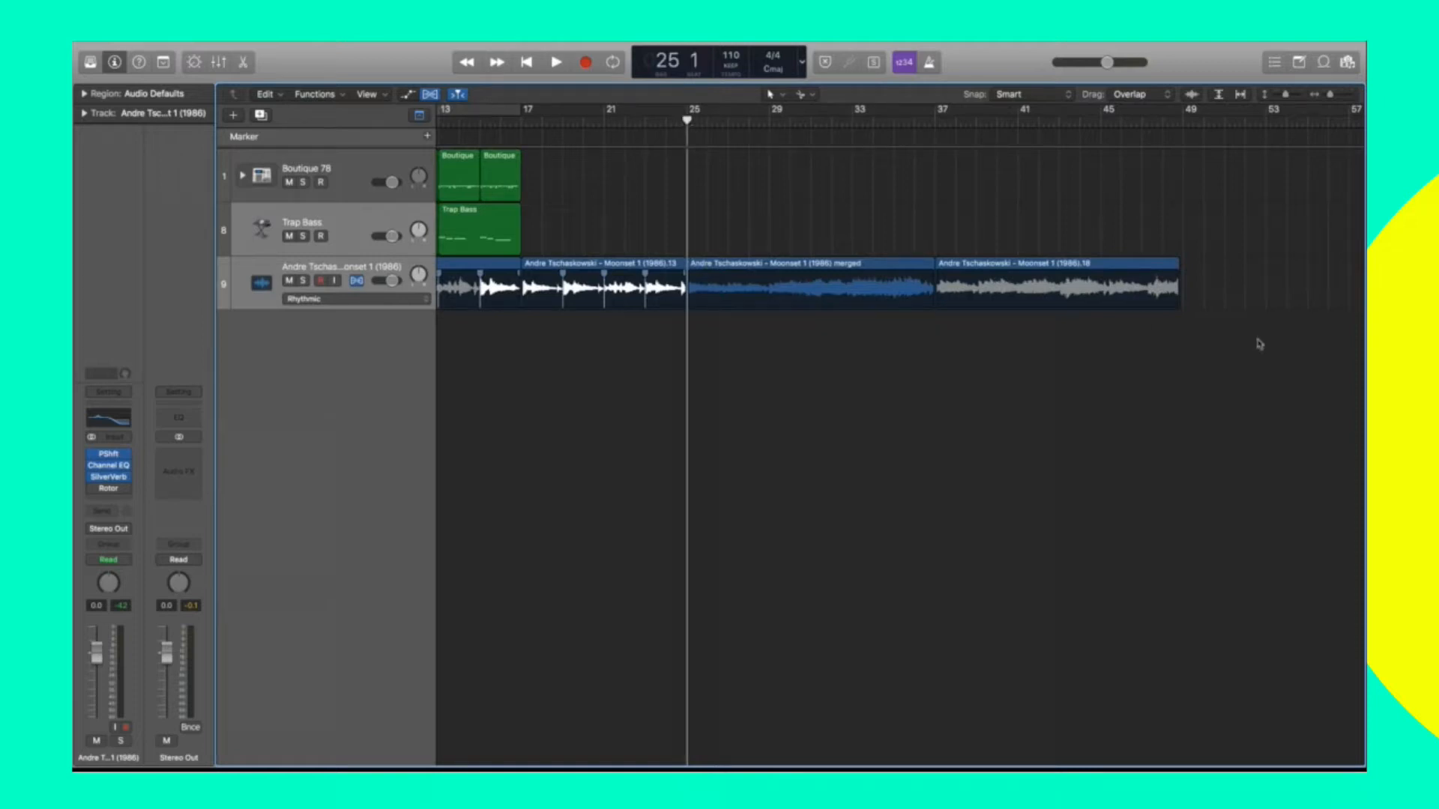
drag(1257, 382, 834, 283)
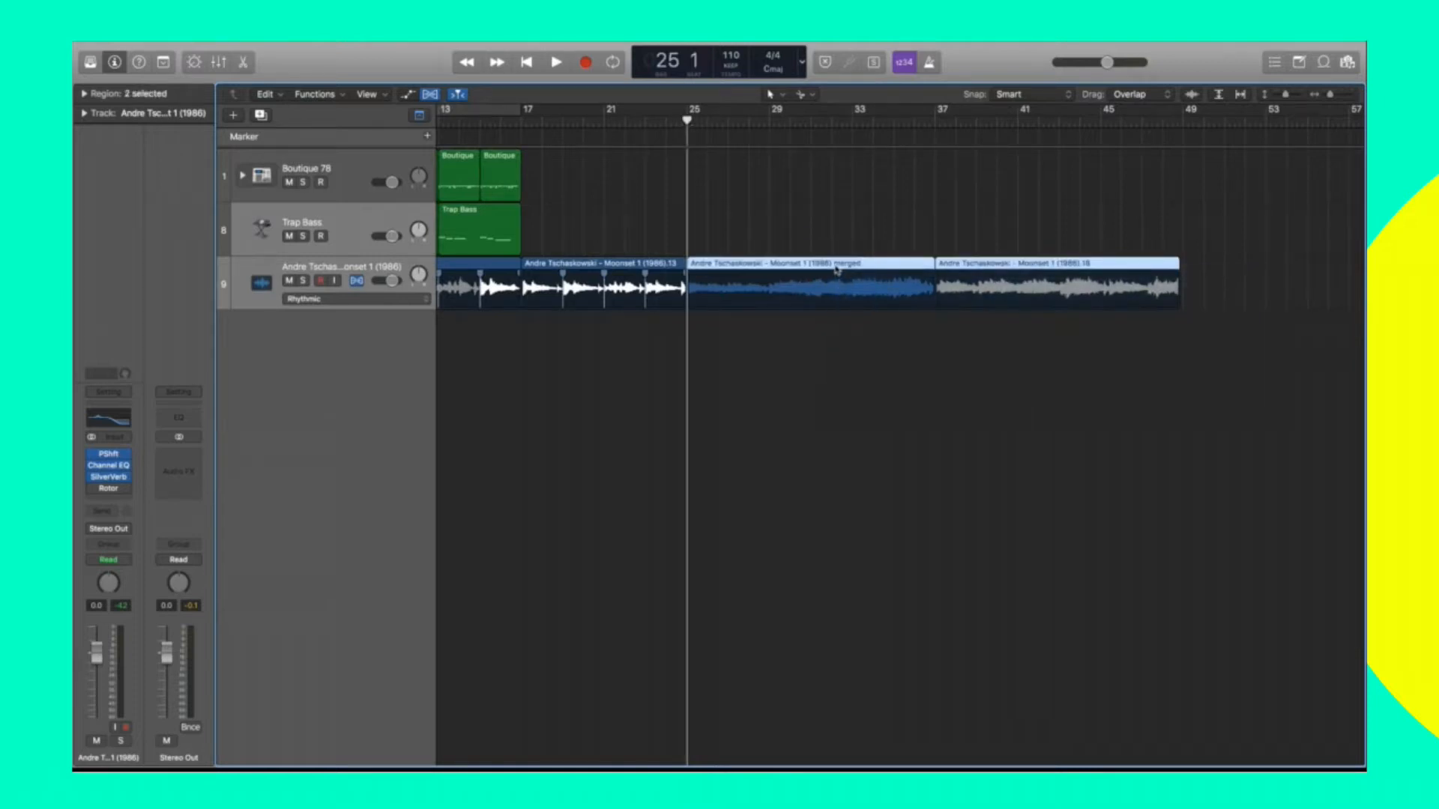
click(692, 193)
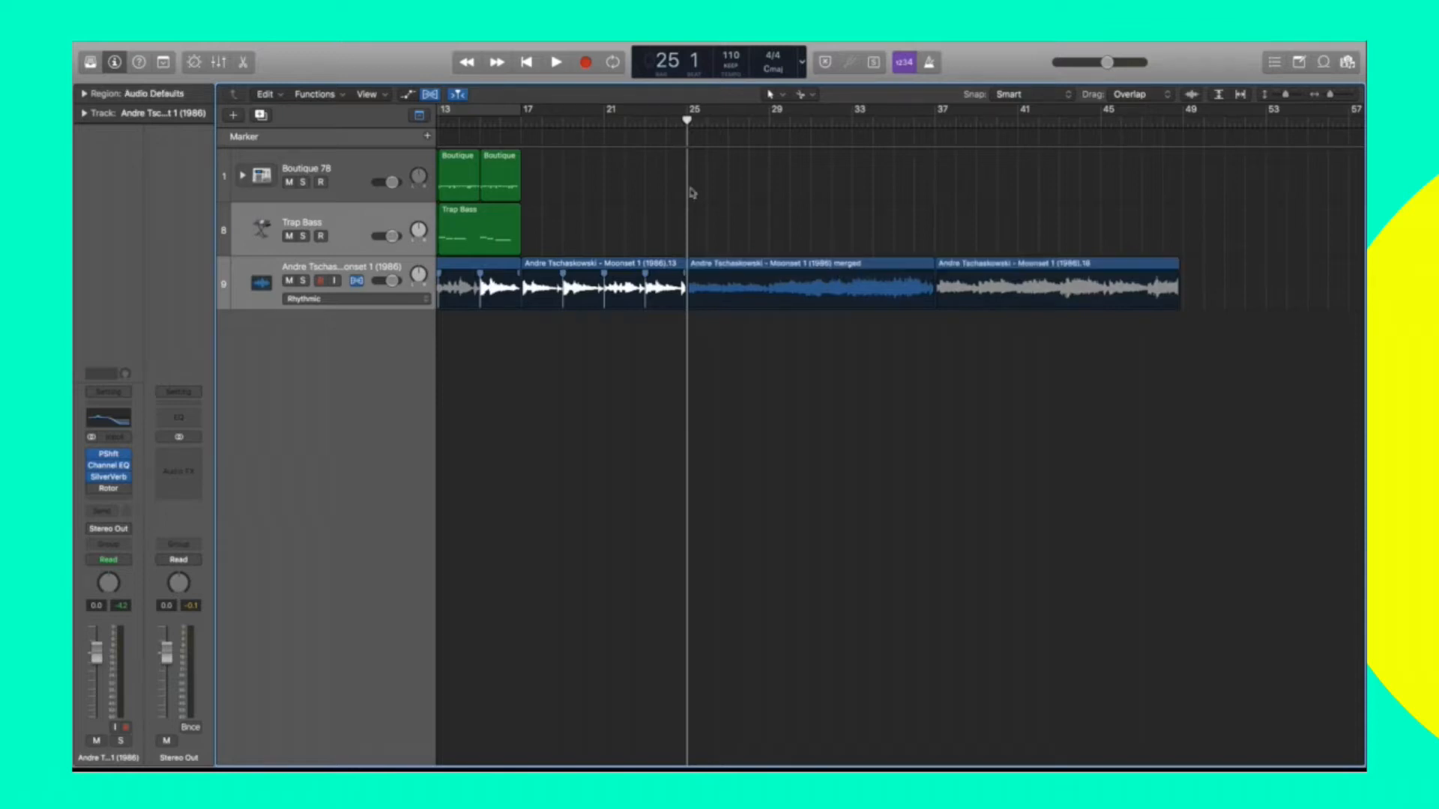
Play the arrangement from bar 1 and from bar 25 past bar 38, stop, and place the playhead at bar 36 beat 3.
key(Return)
key(space)
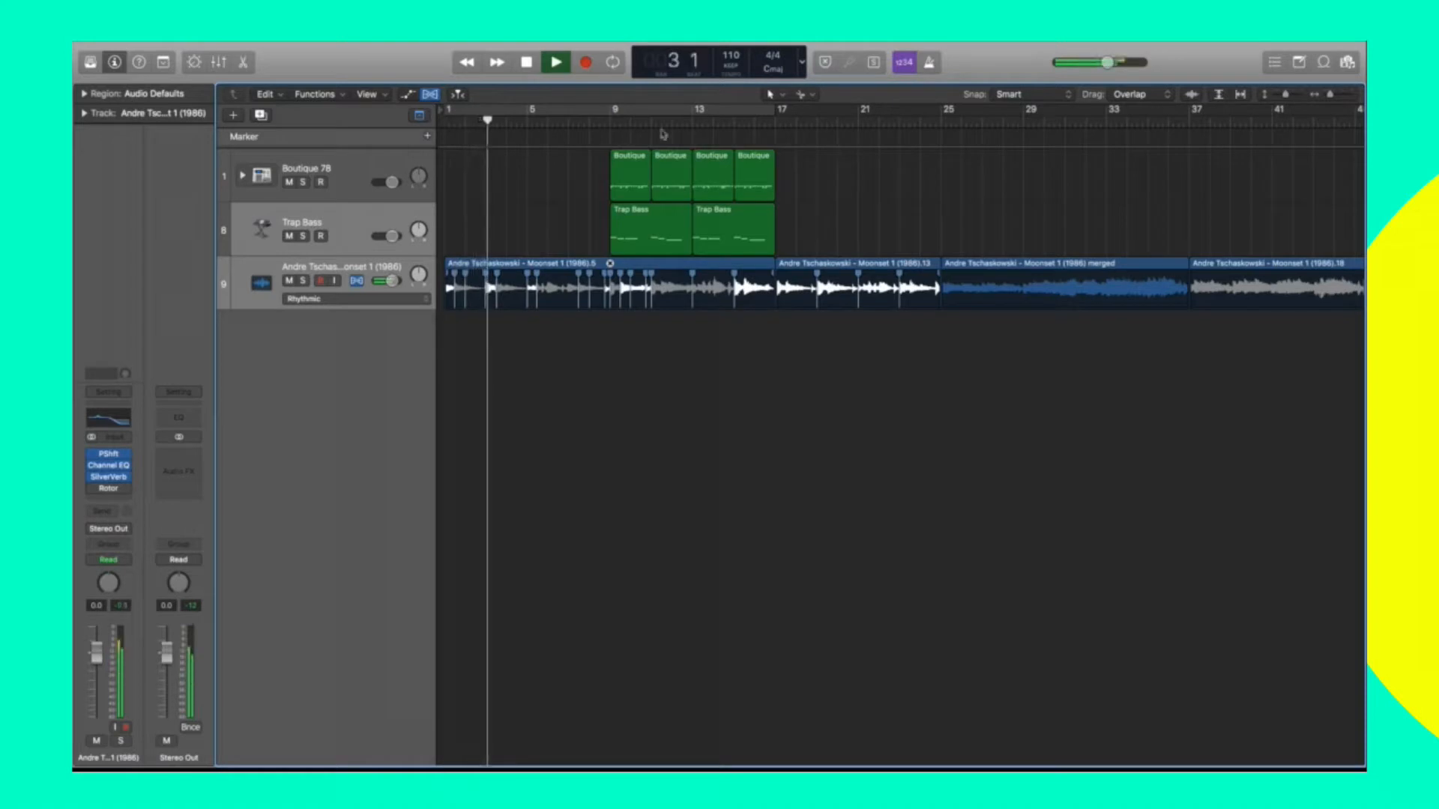
click(943, 123)
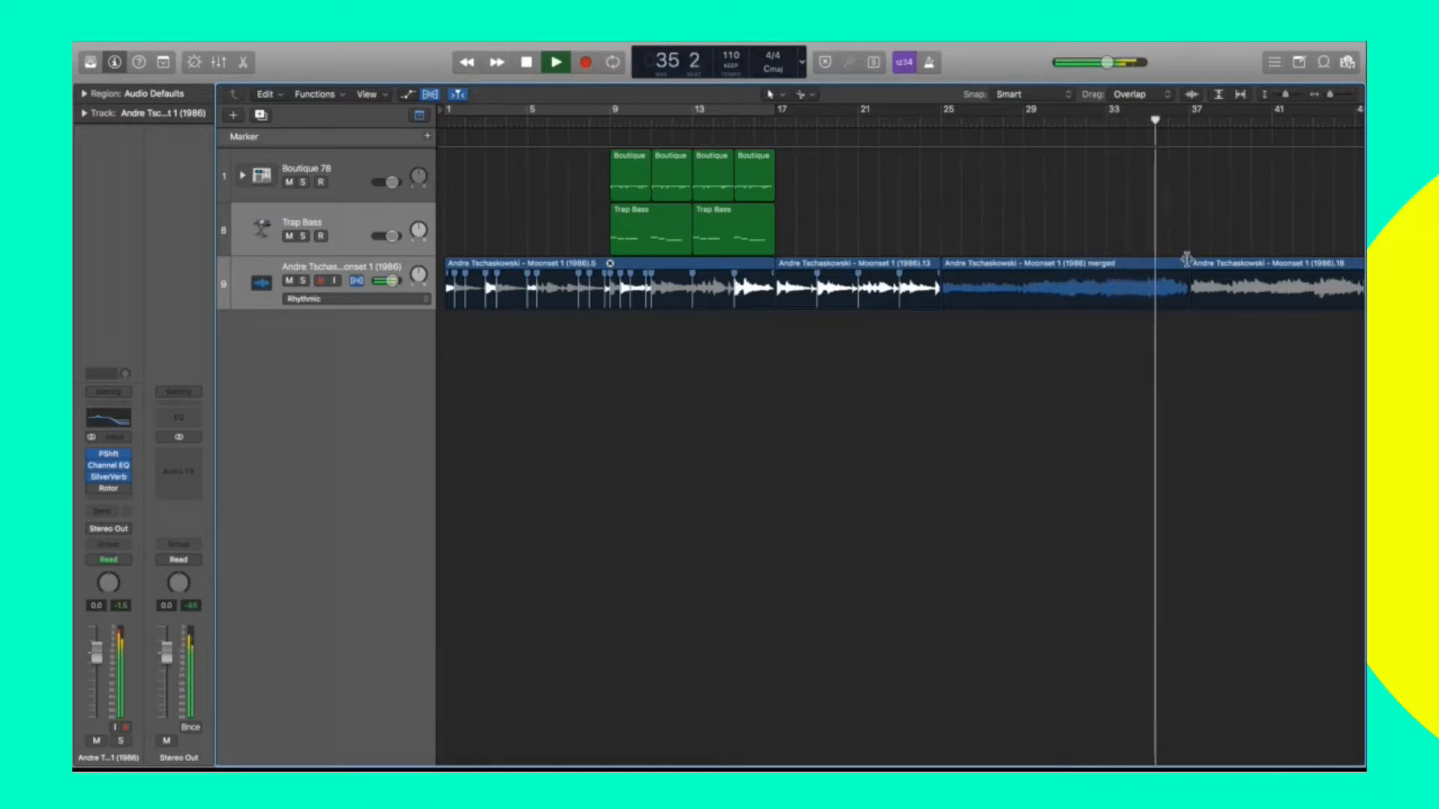
key(super+Right)
key(super+Right)
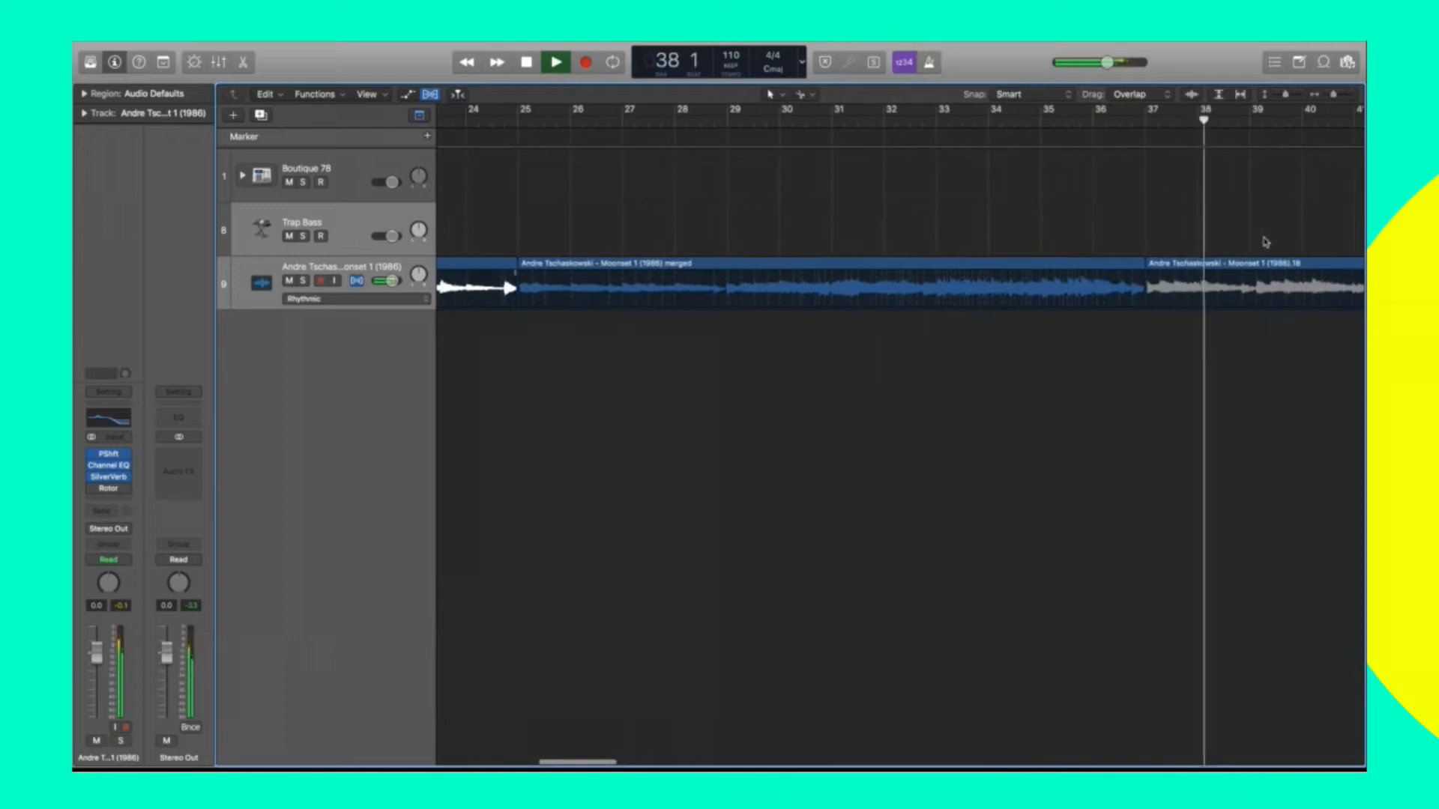
key(space)
click(1126, 118)
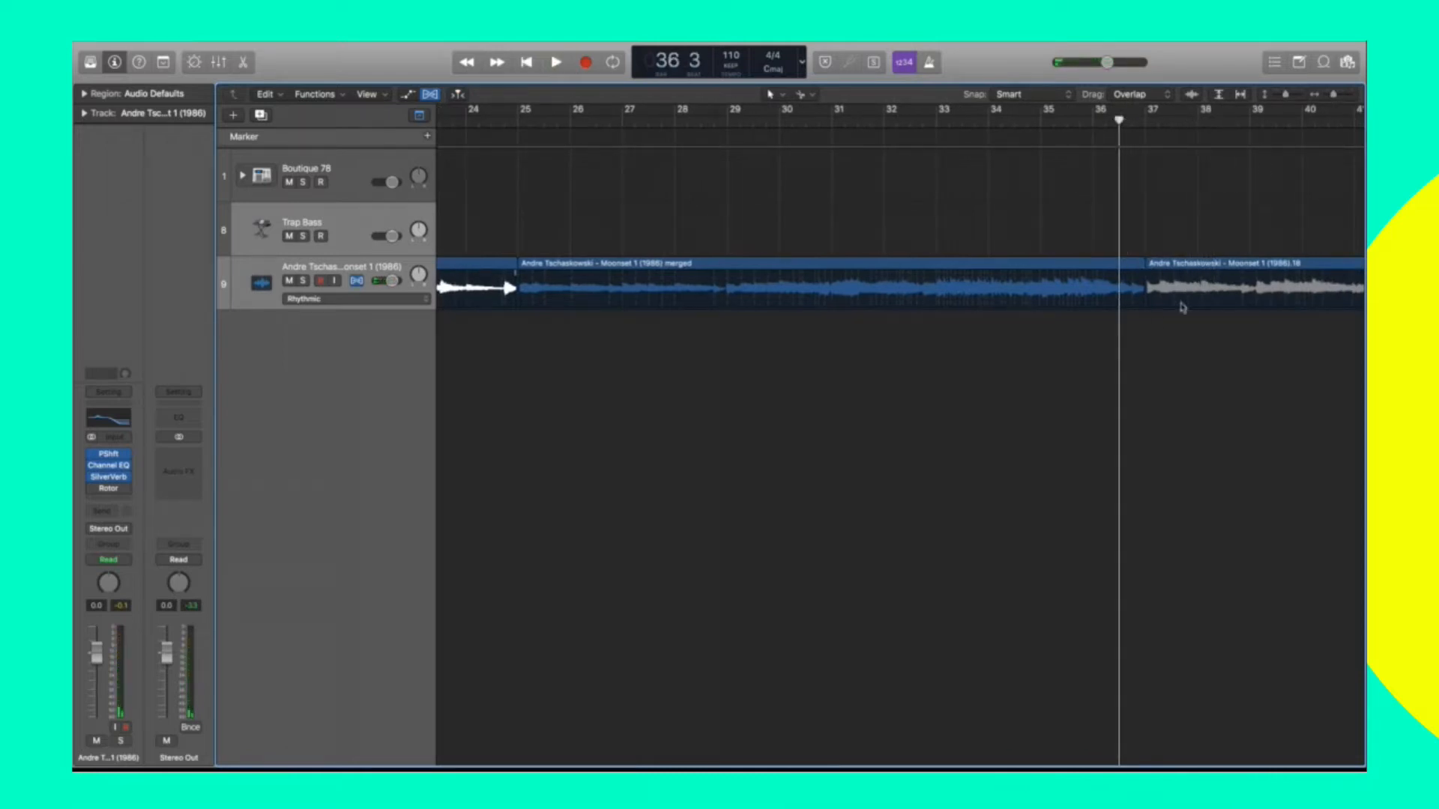
Undo the earlier merge and relocation of the audio regions that follow bar 17.
key(super+a)
key(Delete)
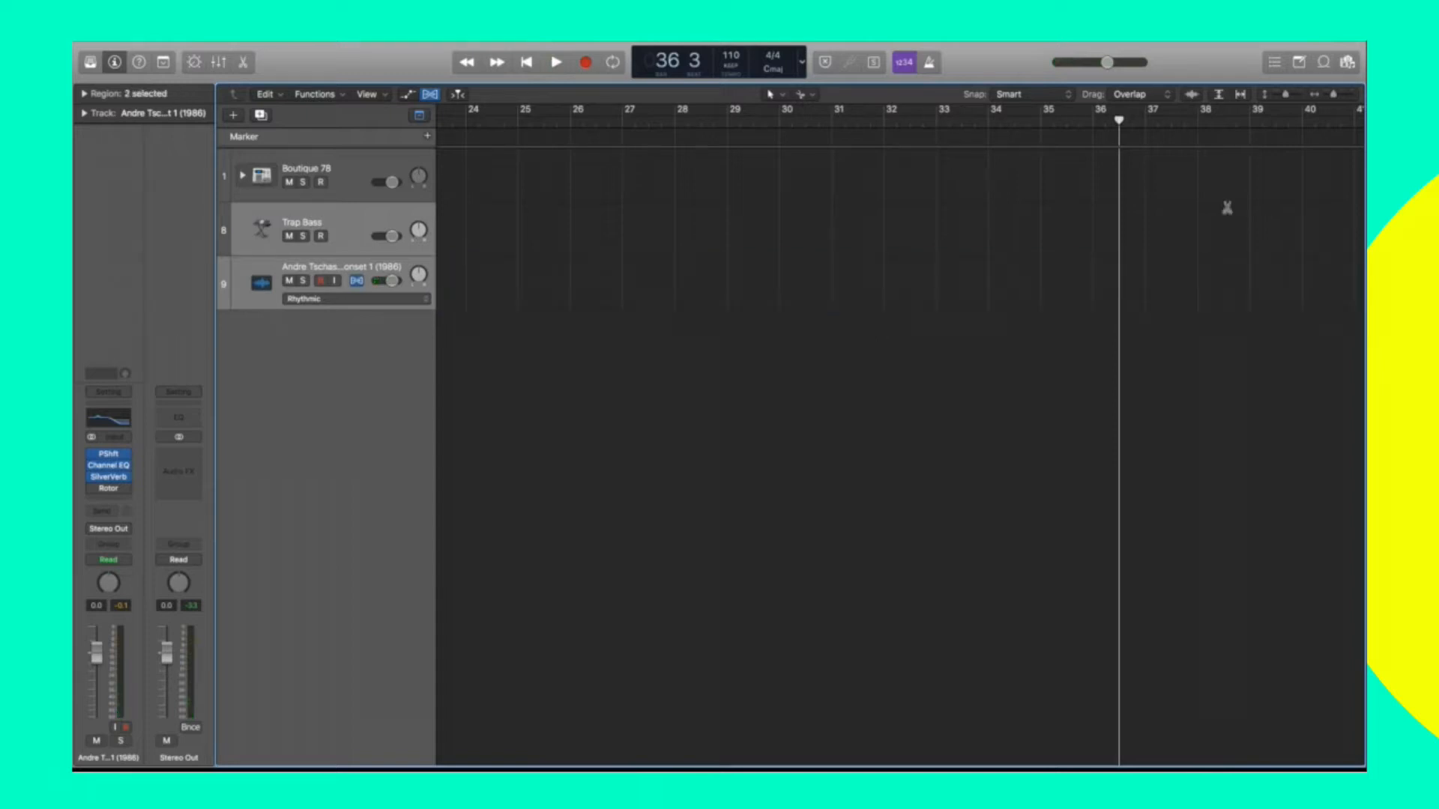
key(z)
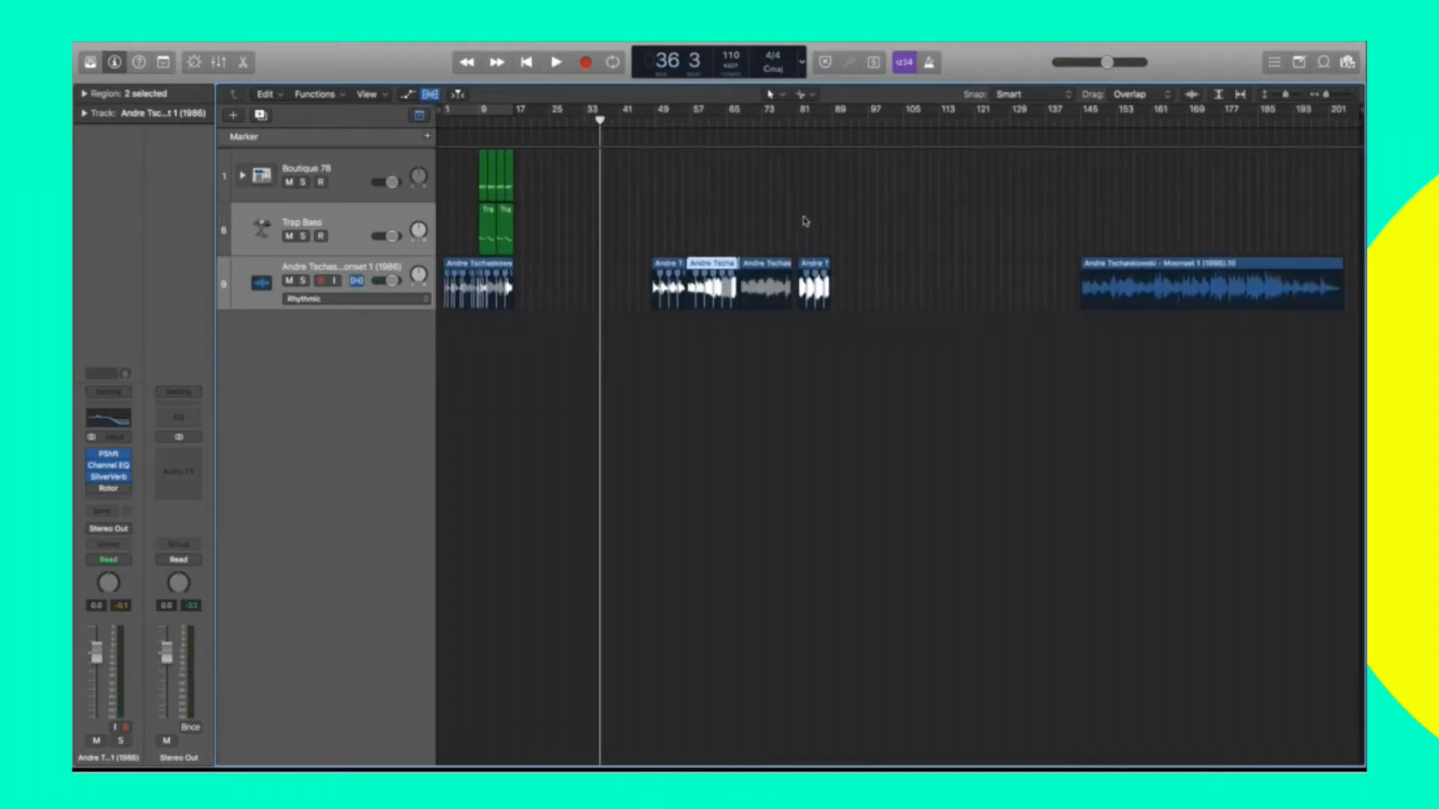
key(z)
Play from about bar 67 to check the transition from the short region into the Moonset 1 (1986).18 region at bar 68.
click(1107, 240)
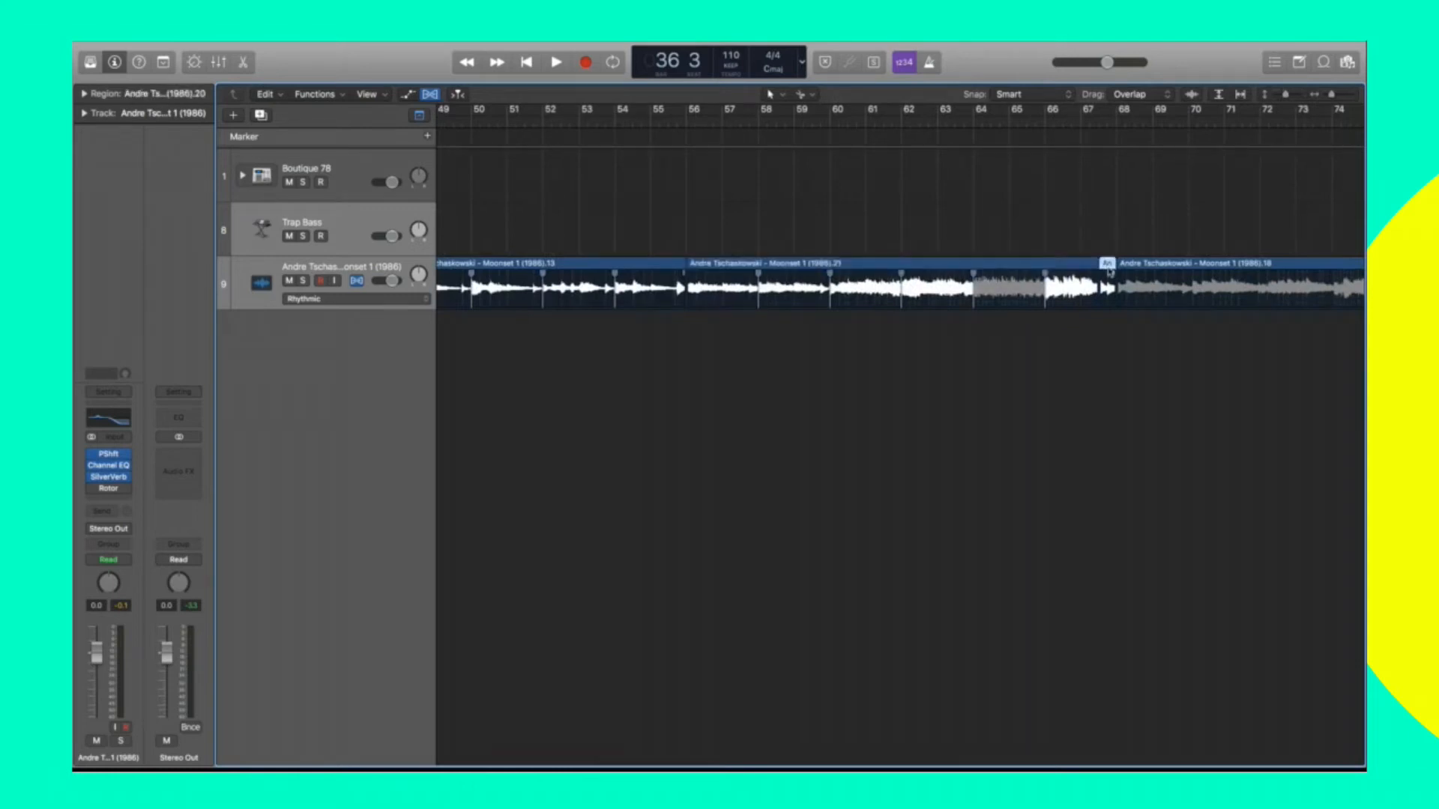
scroll(1110, 273, right, 2)
double_click(1057, 120)
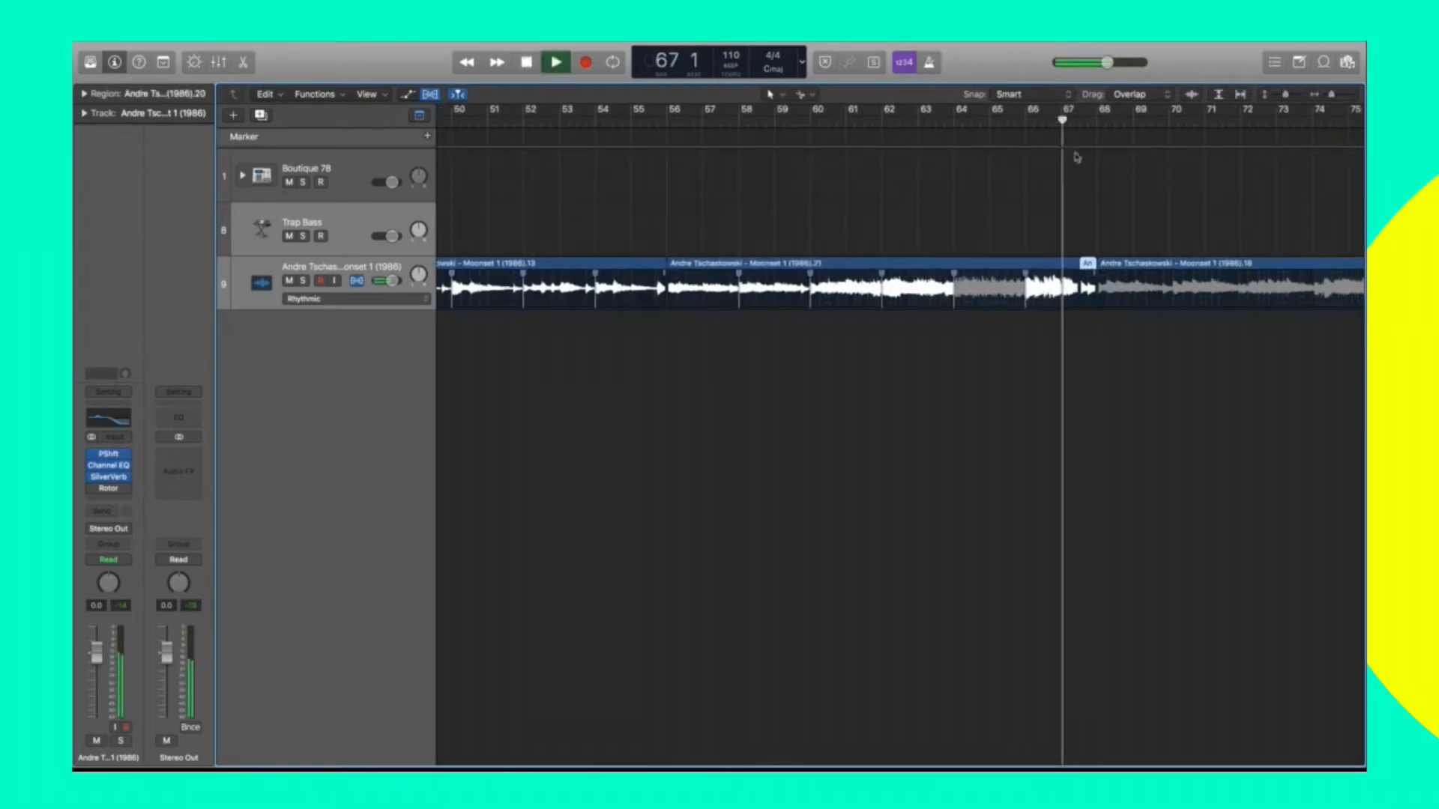
key(super+Right)
key(super+Right)
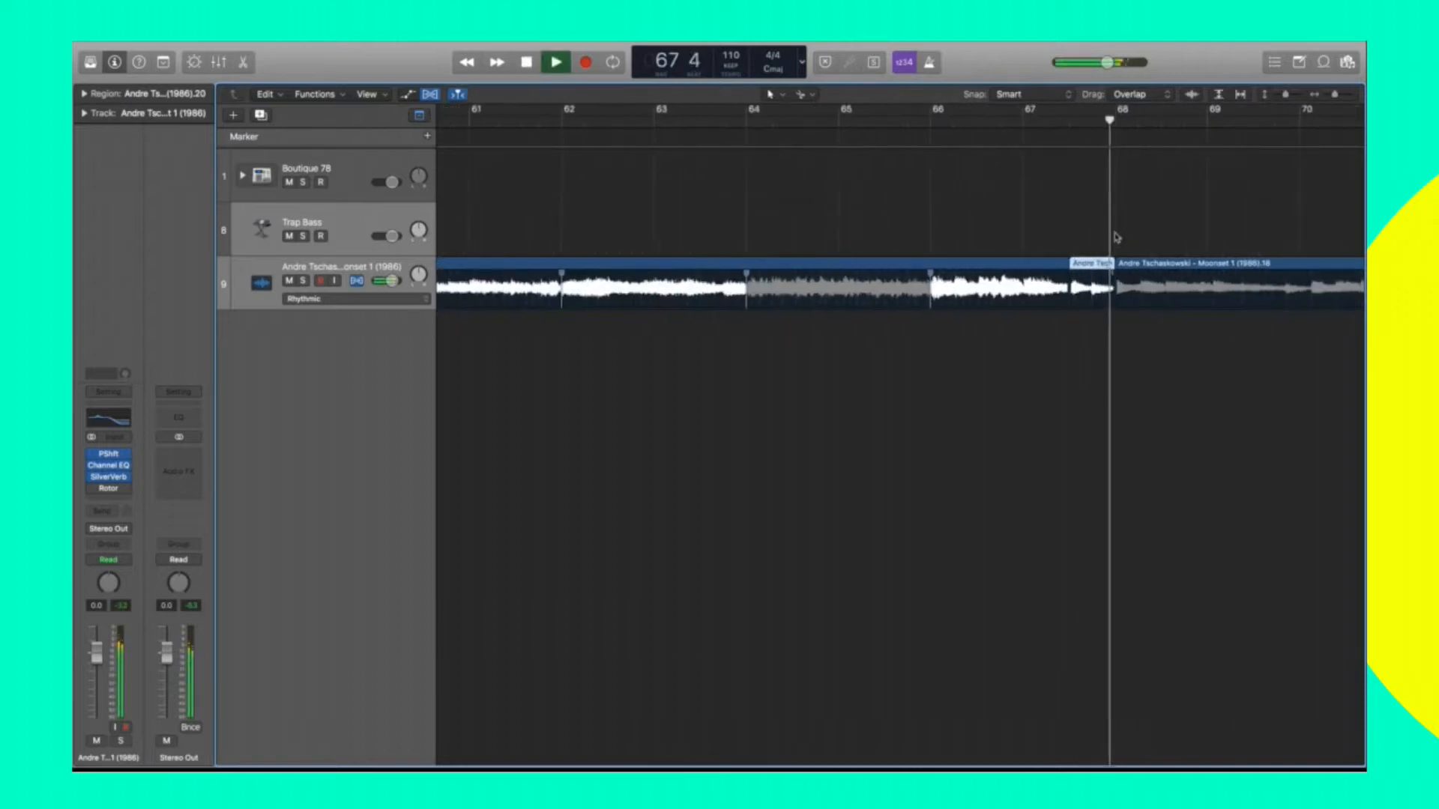
key(super+Right)
key(space)
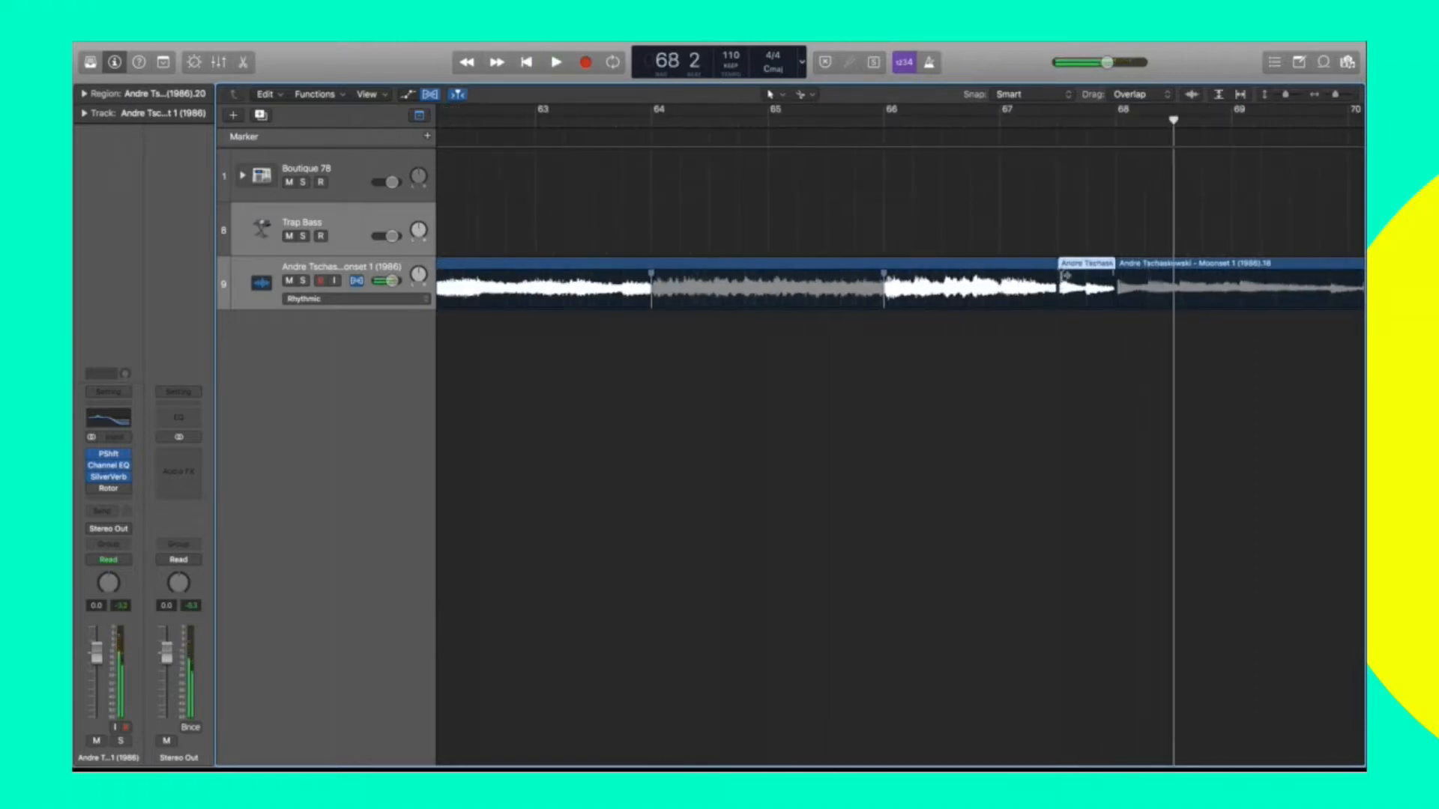
Delete the short region and the Moonset 1 (1986).18 region, extending the Moonset 1 (1986).21 region to about bar 69.5.
click(1122, 275)
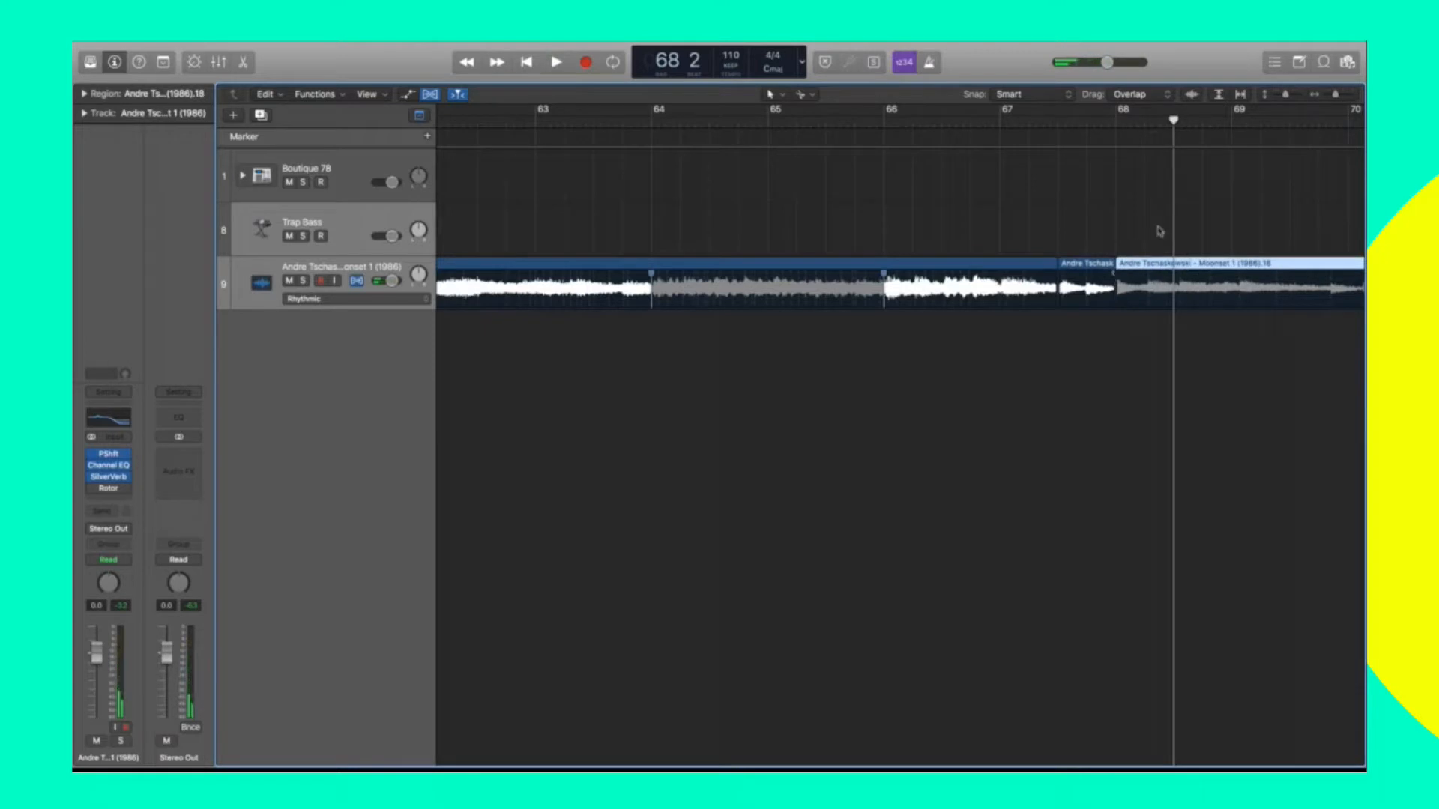
drag(1164, 223, 1079, 287)
key(Delete)
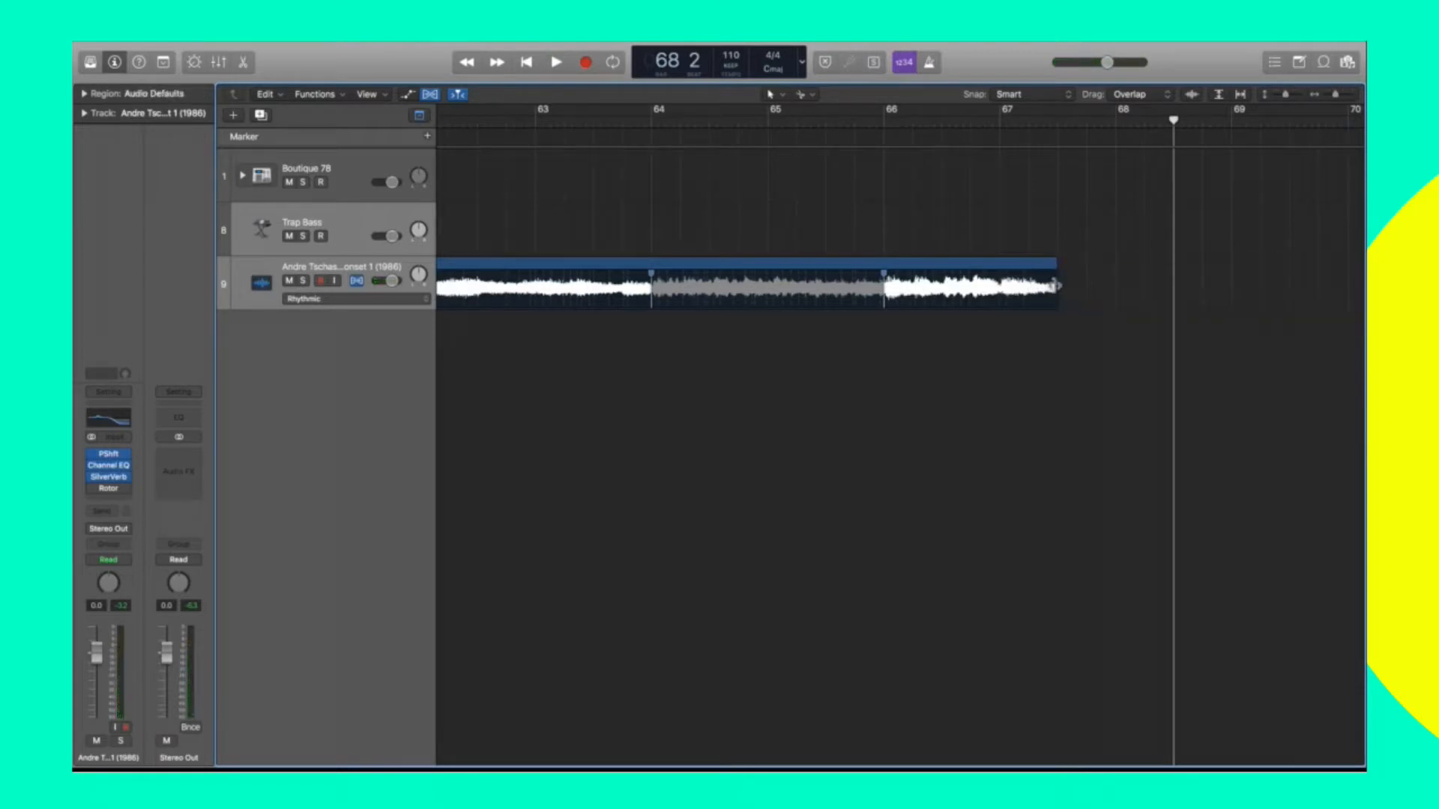
click(1054, 284)
drag(1054, 288, 1312, 291)
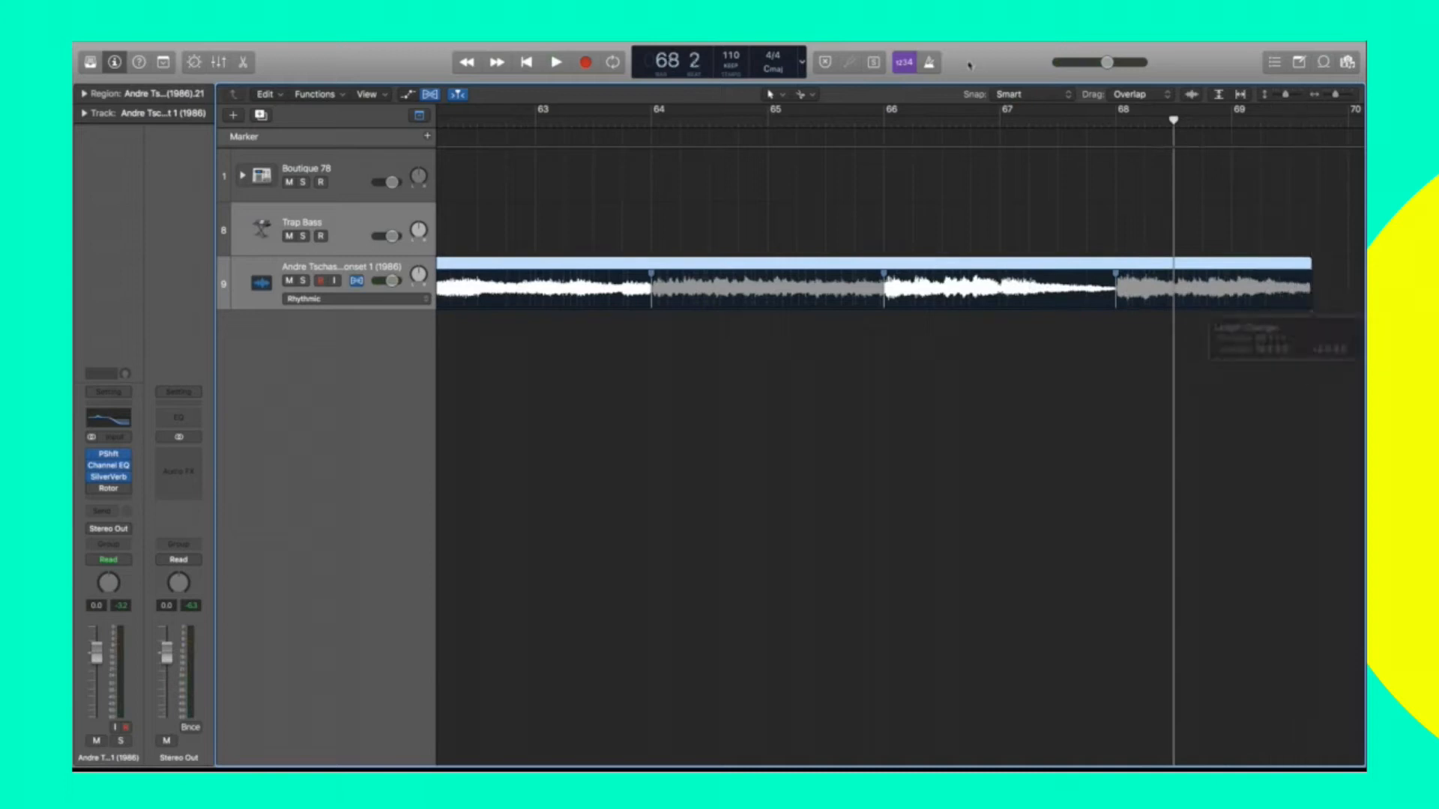
Play from about bar 66.5 and extend the Moonset 1 (1986).21 region to about bar 71.5.
click(952, 137)
key(space)
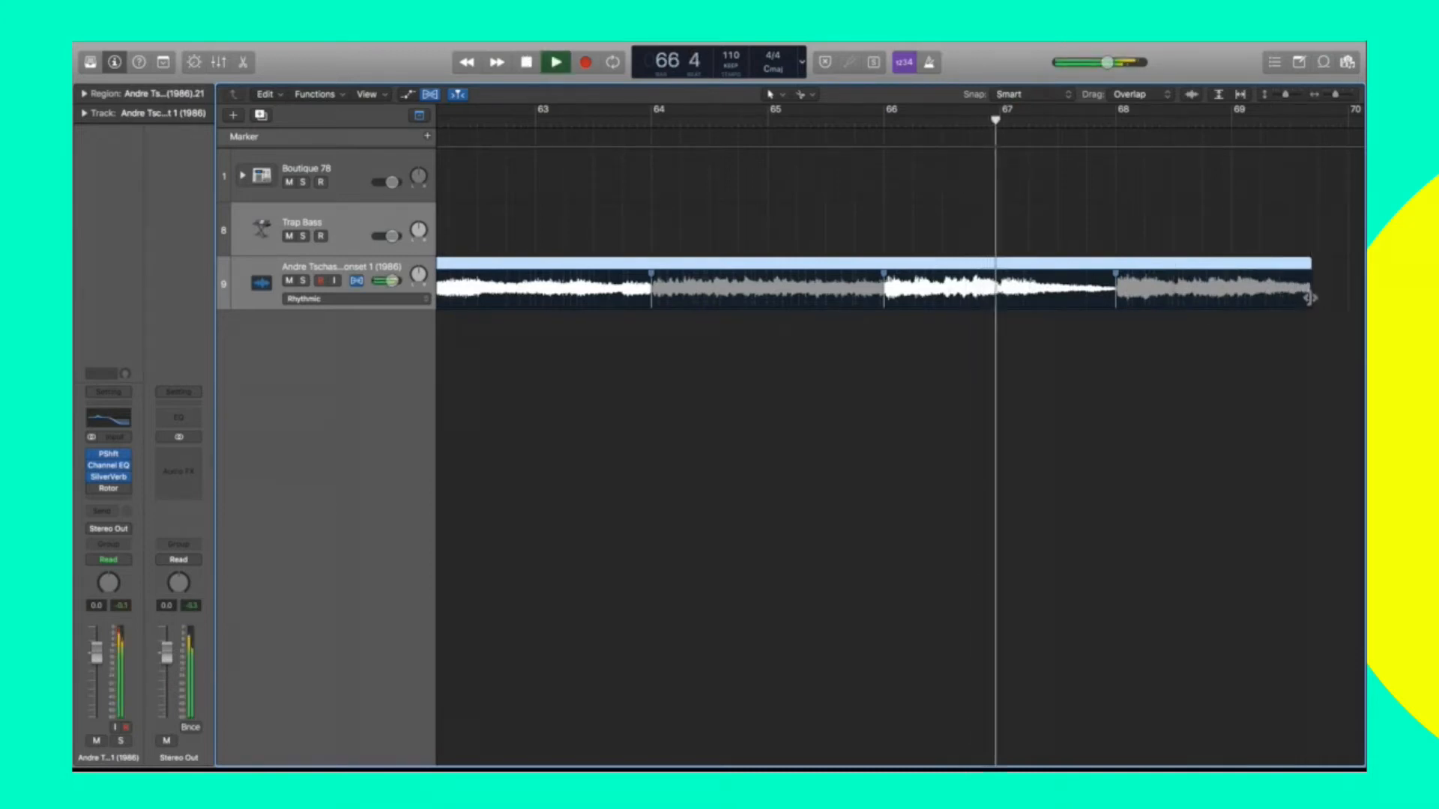
drag(1328, 296, 1364, 296)
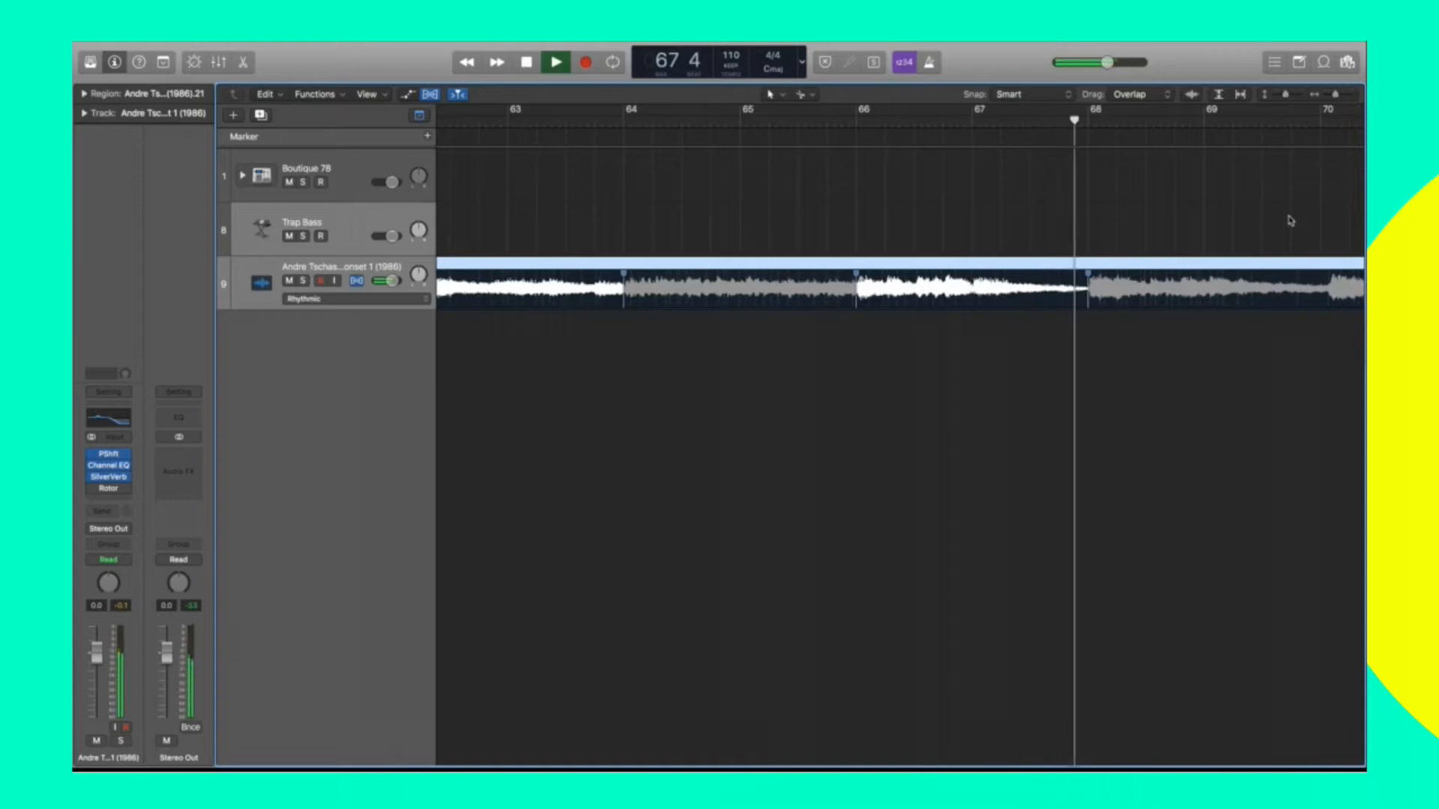
scroll(1291, 221, right, 3)
scroll(1290, 221, right, 2)
drag(1190, 290, 1335, 293)
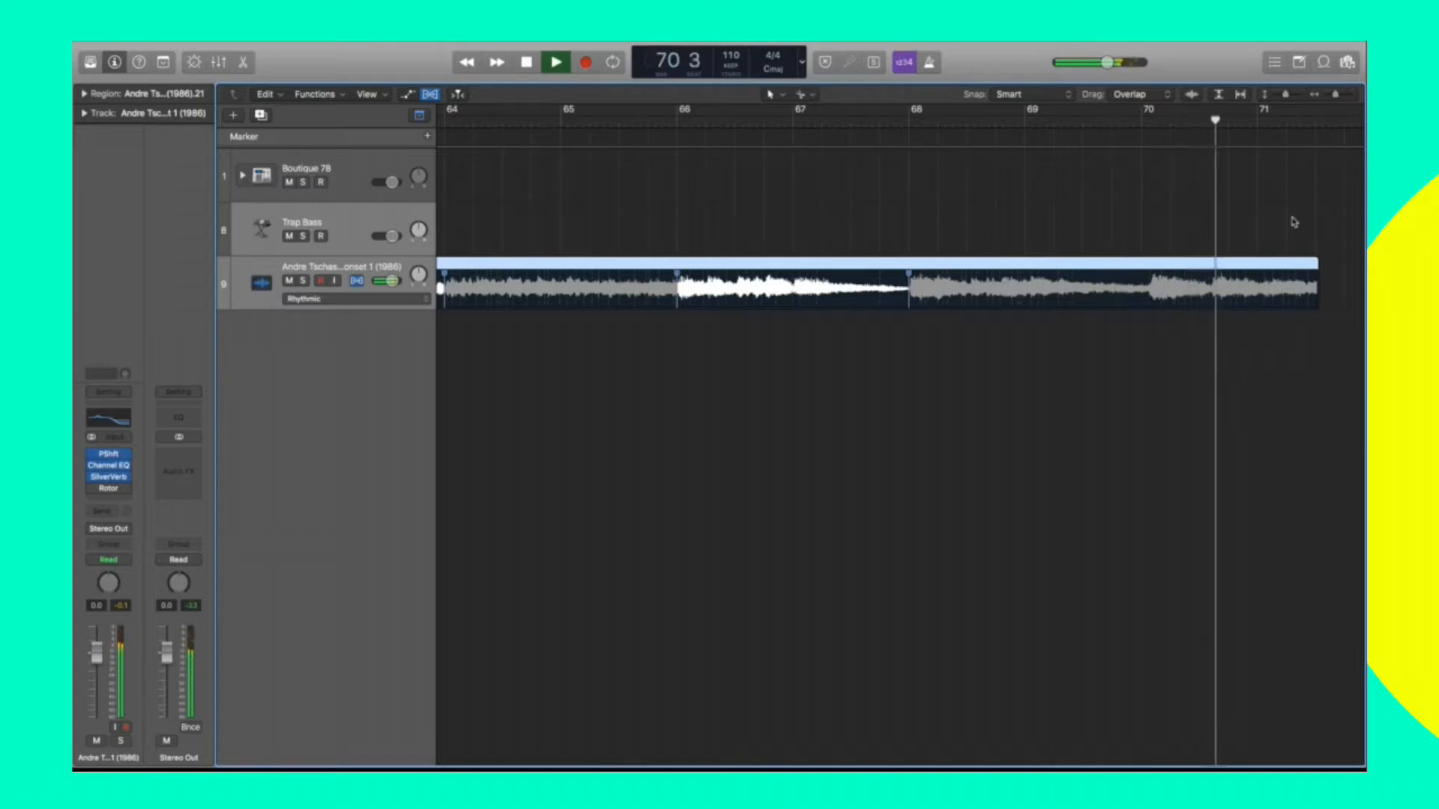
Extend the end of the Moonset 1 (1986).21 region in stages to about bar 77.5 while listening to the uncovered audio.
key(space)
scroll(1325, 299, right, 3)
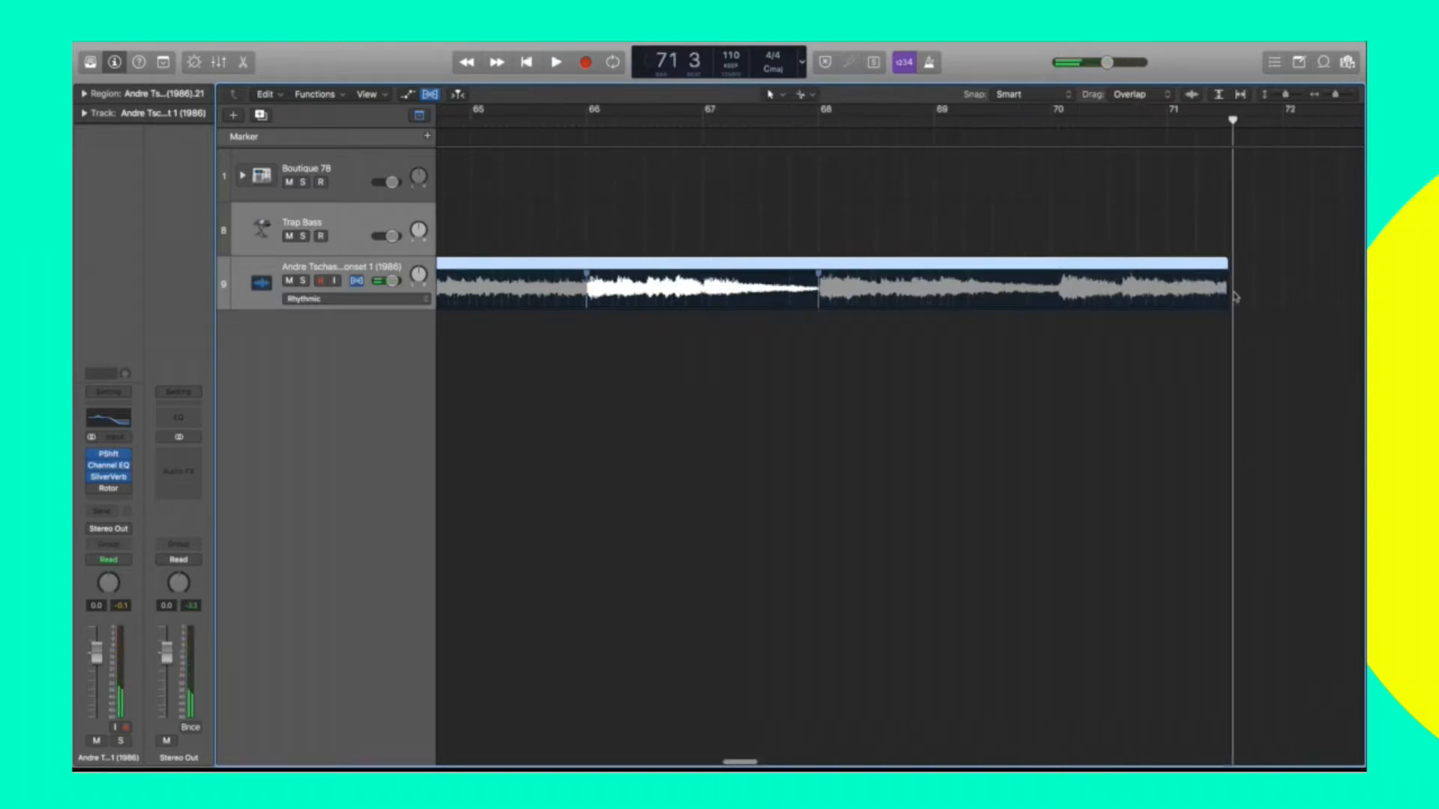
drag(1235, 288, 1381, 290)
key(space)
scroll(1143, 203, right, 8)
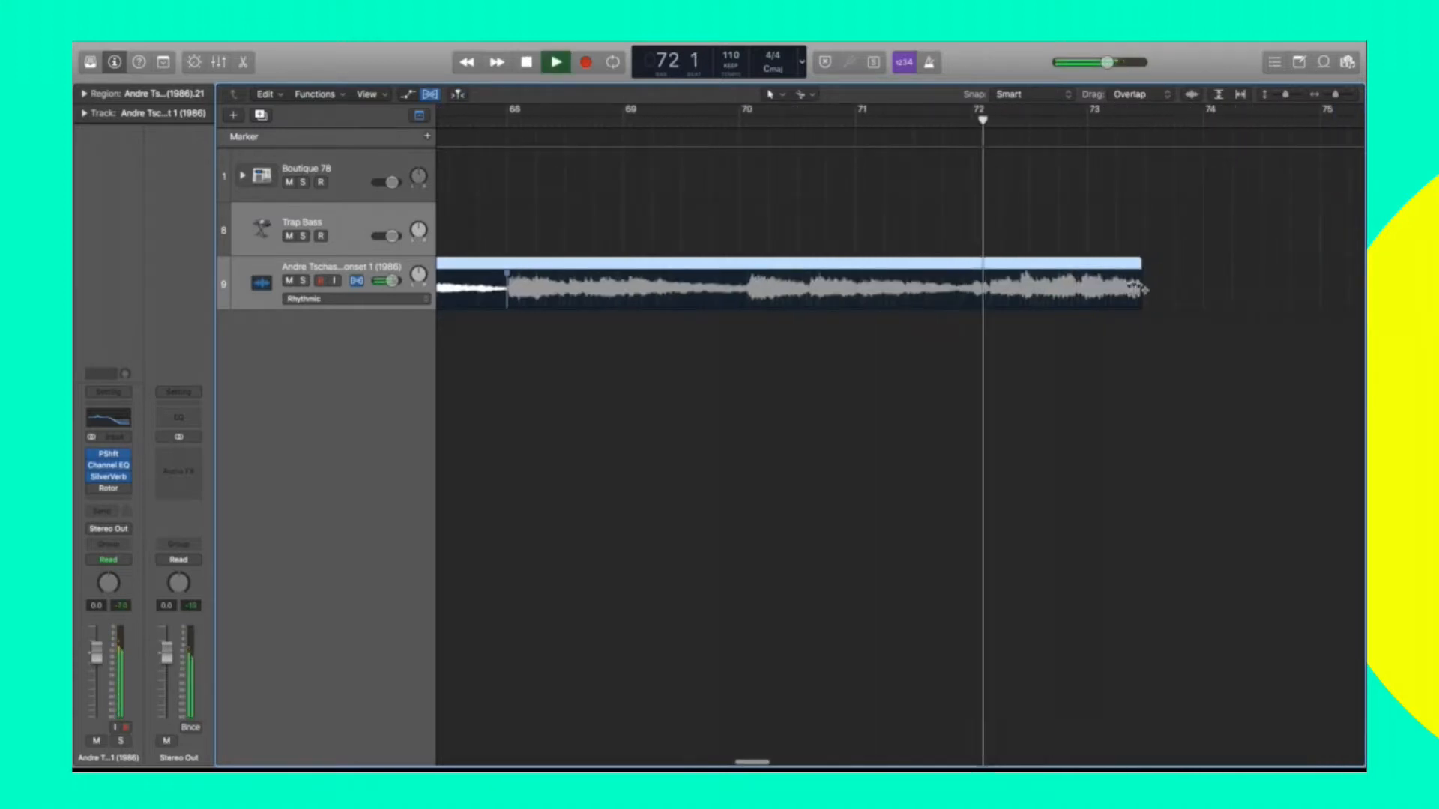
drag(1143, 291, 1337, 303)
scroll(1337, 305, right, 7)
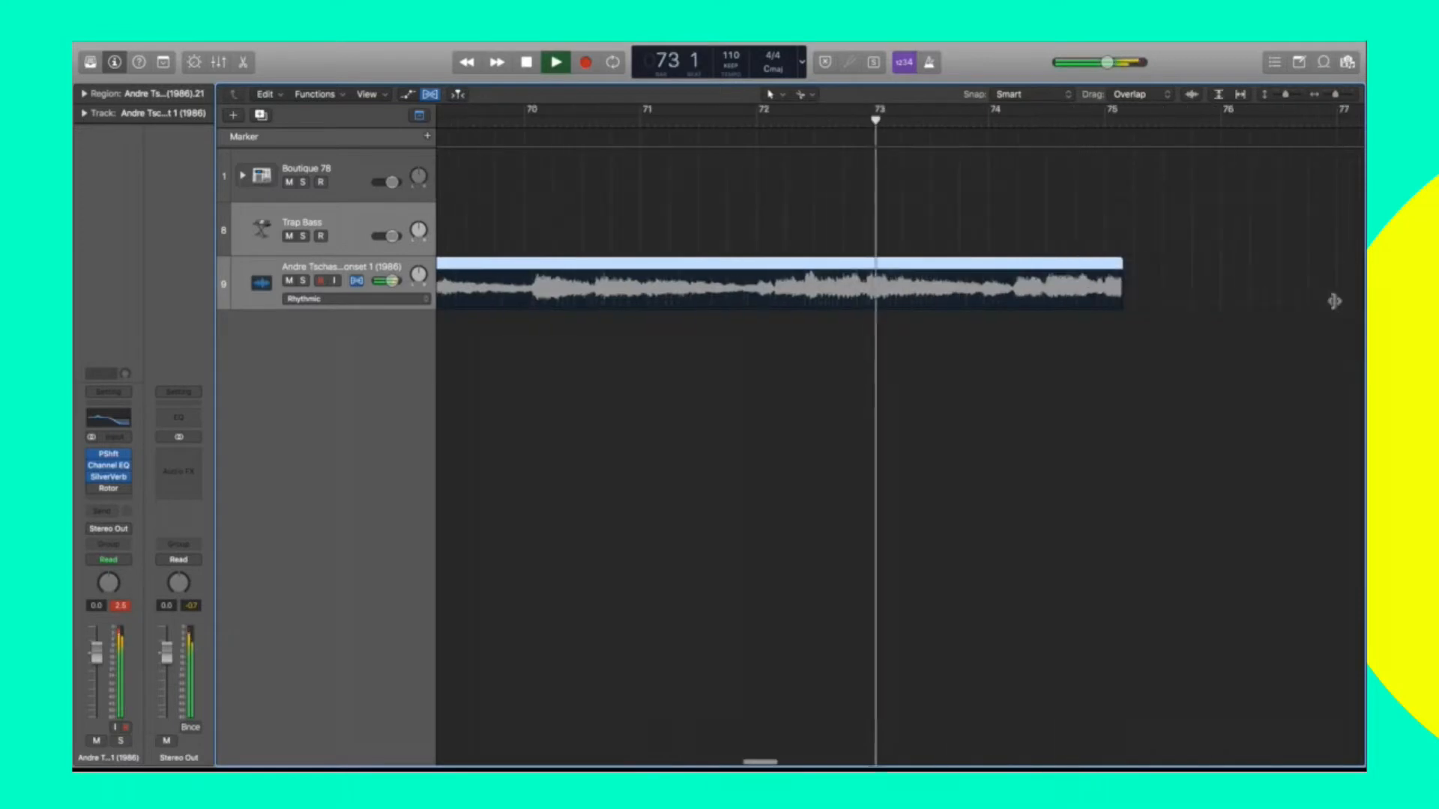
drag(1122, 298, 1305, 291)
scroll(1330, 300, right, 3)
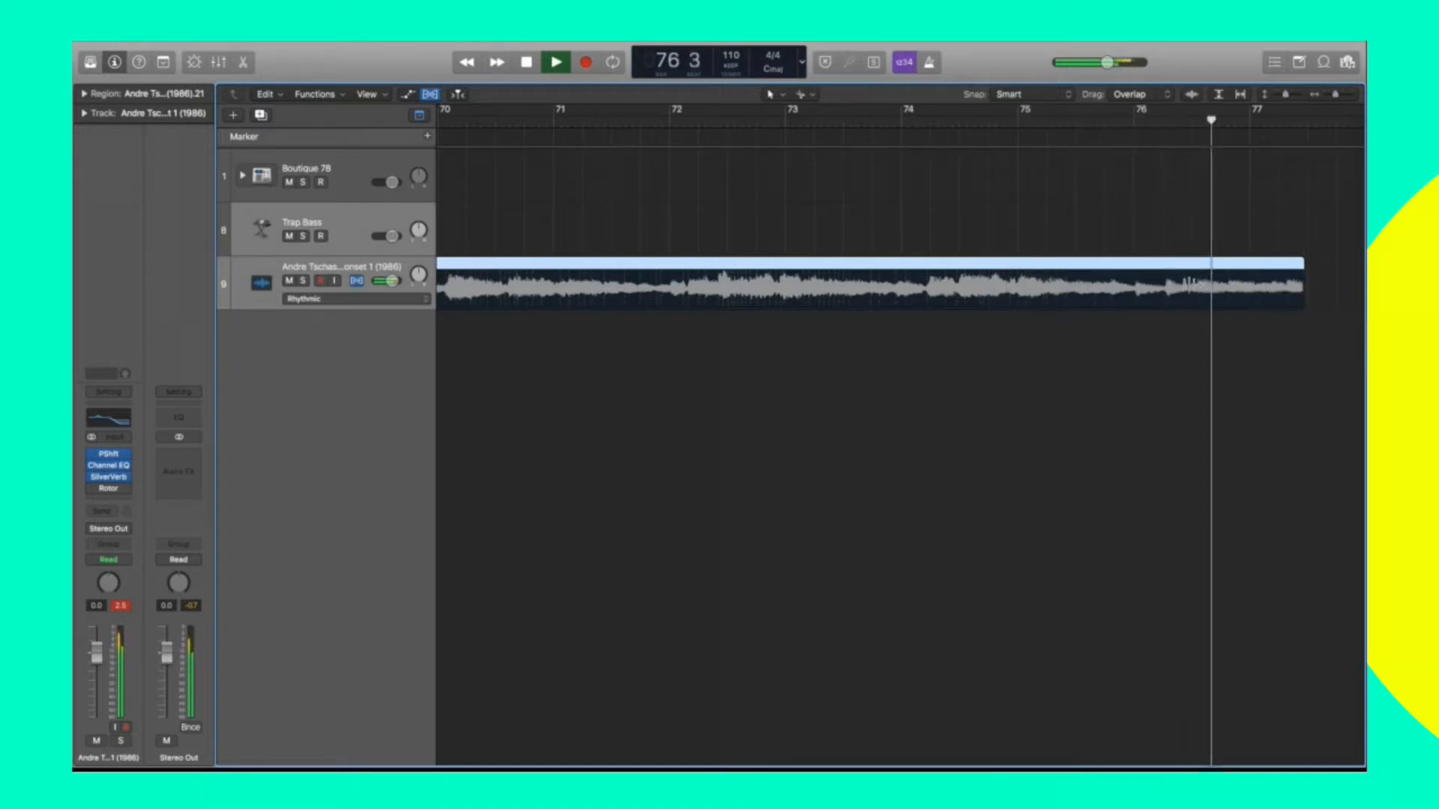
Replay the extended region from bar 75 beat 3 and stop at bar 77.
key(space)
click(1073, 141)
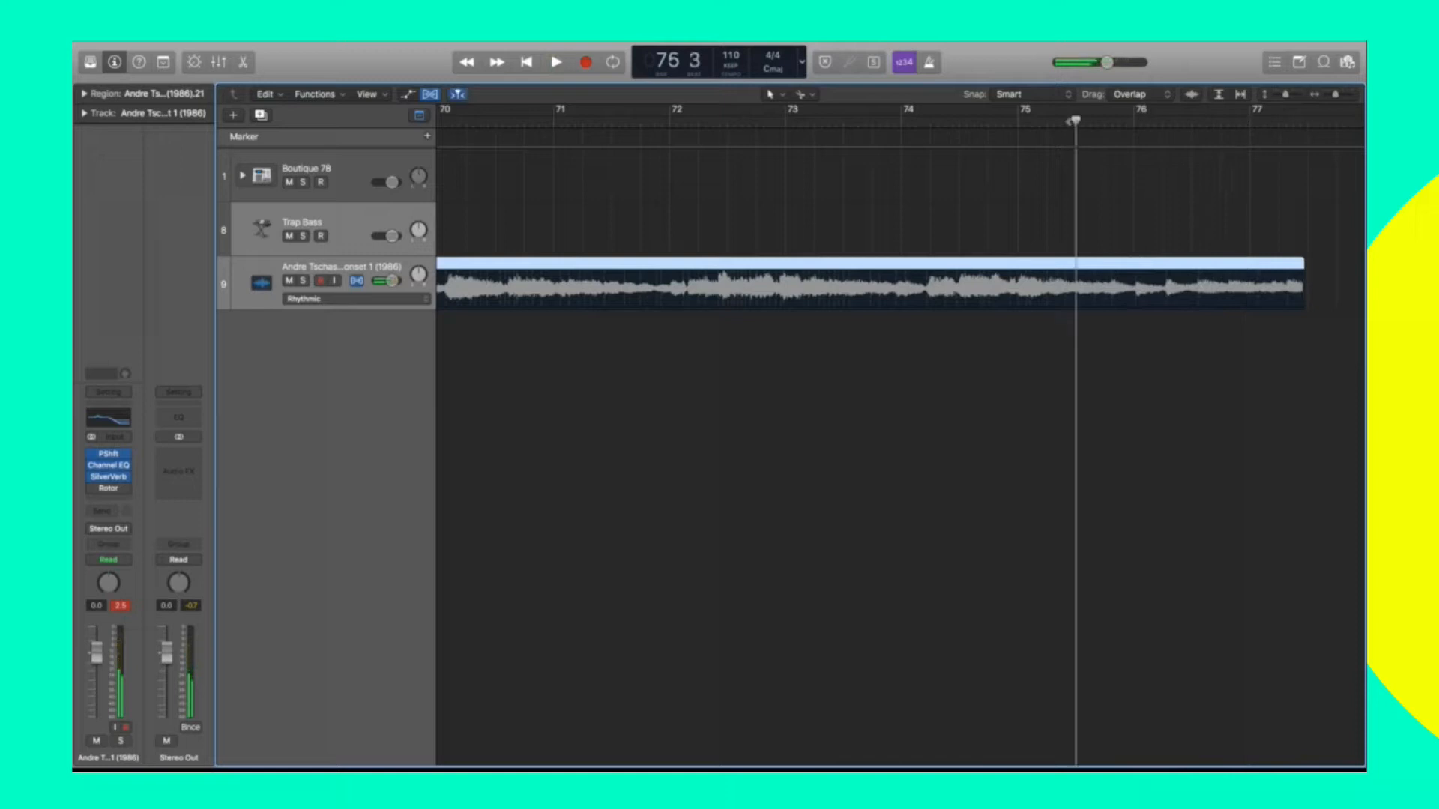
key(space)
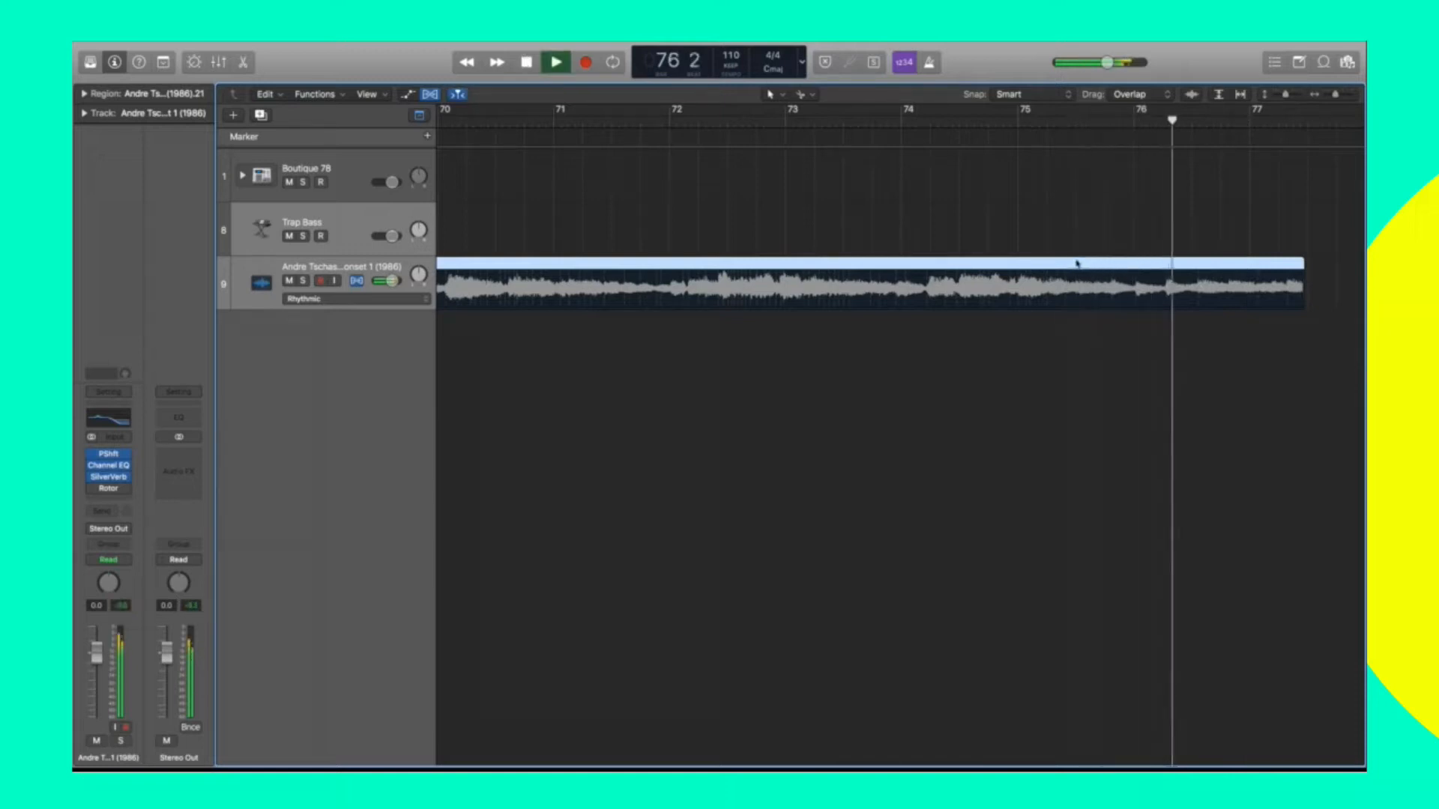
key(space)
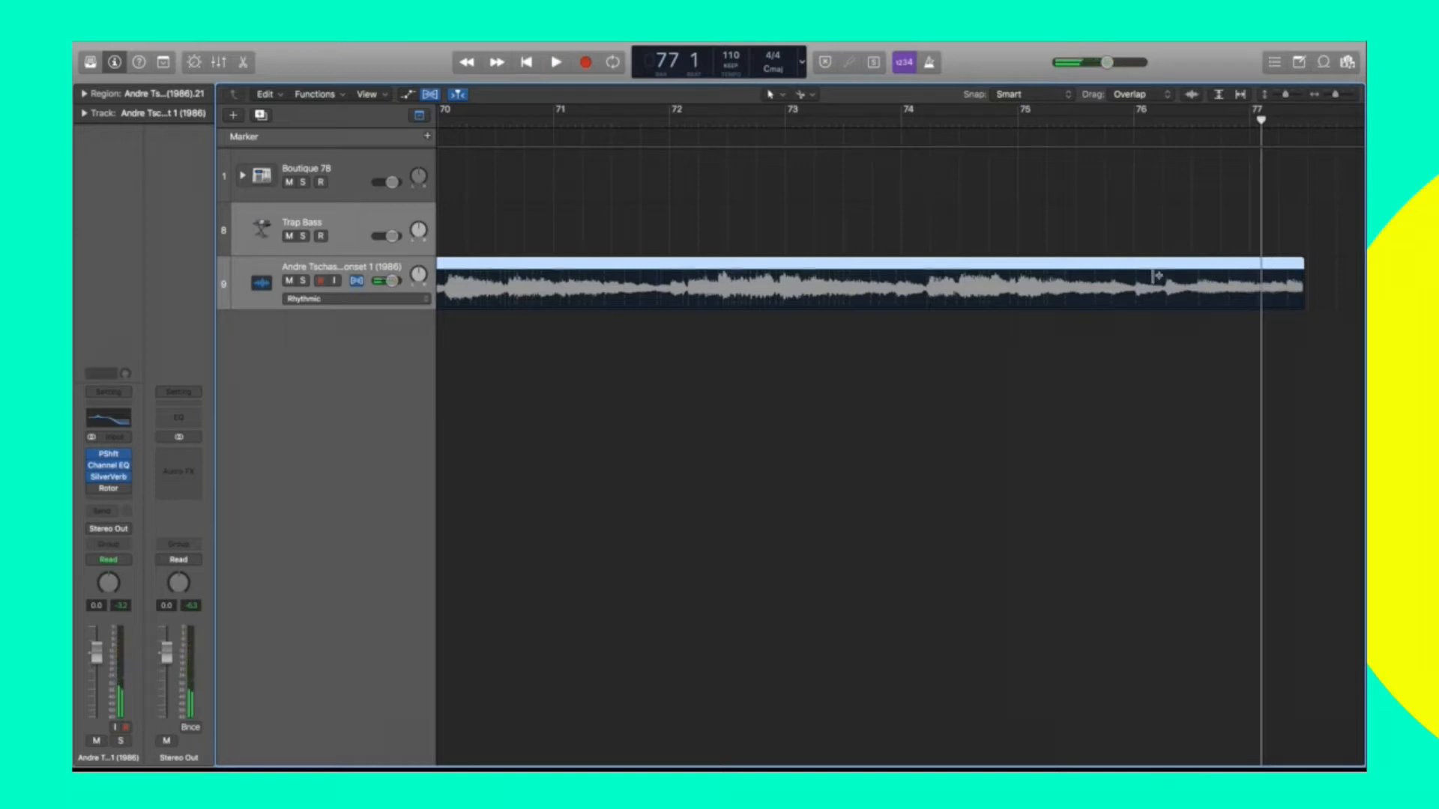
Undo the extensions of the Moonset 1 (1986).21 region and the deletion of the two regions that followed it.
scroll(1158, 276, down, 10)
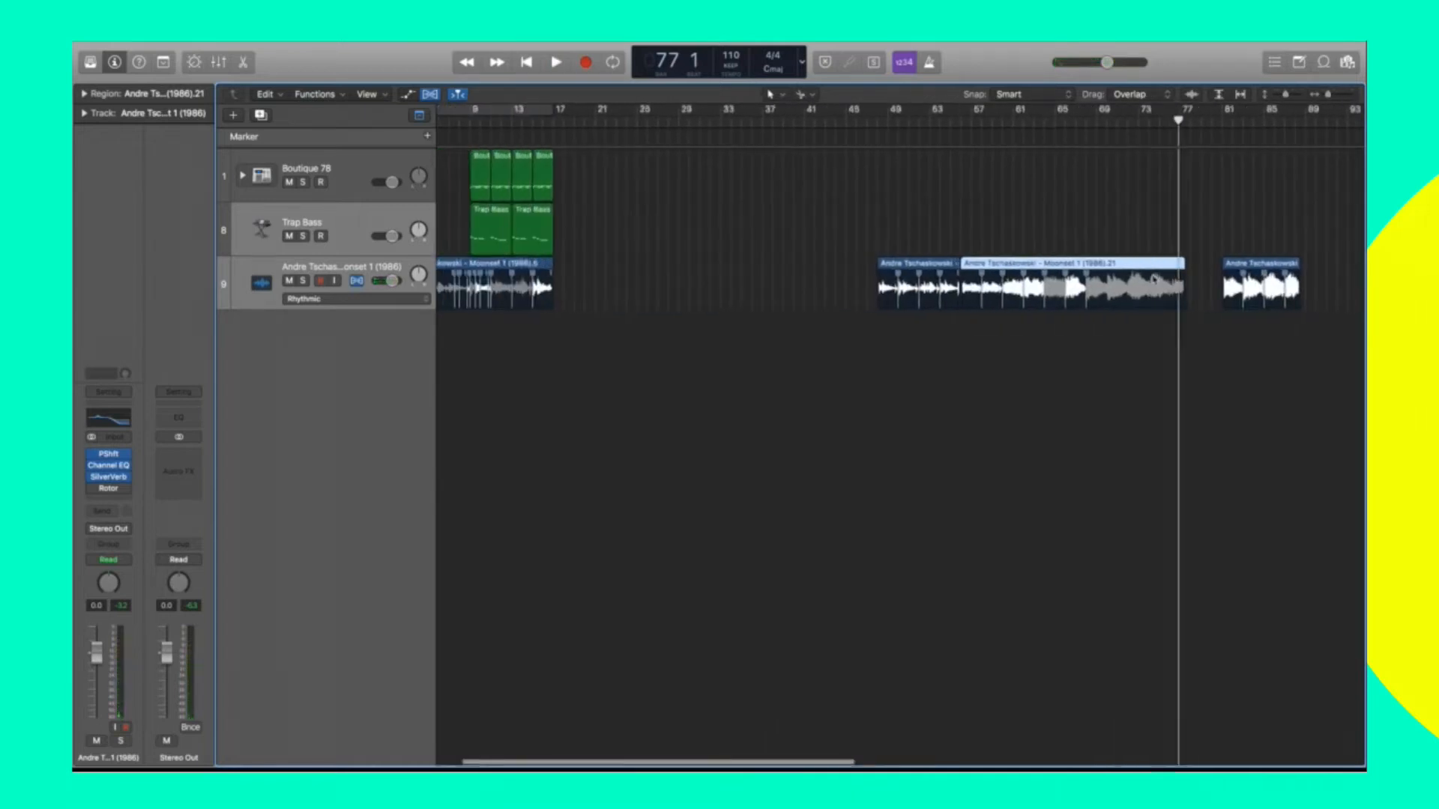
key(super+z)
key(super+z)
key(super+z)
key(super+z)
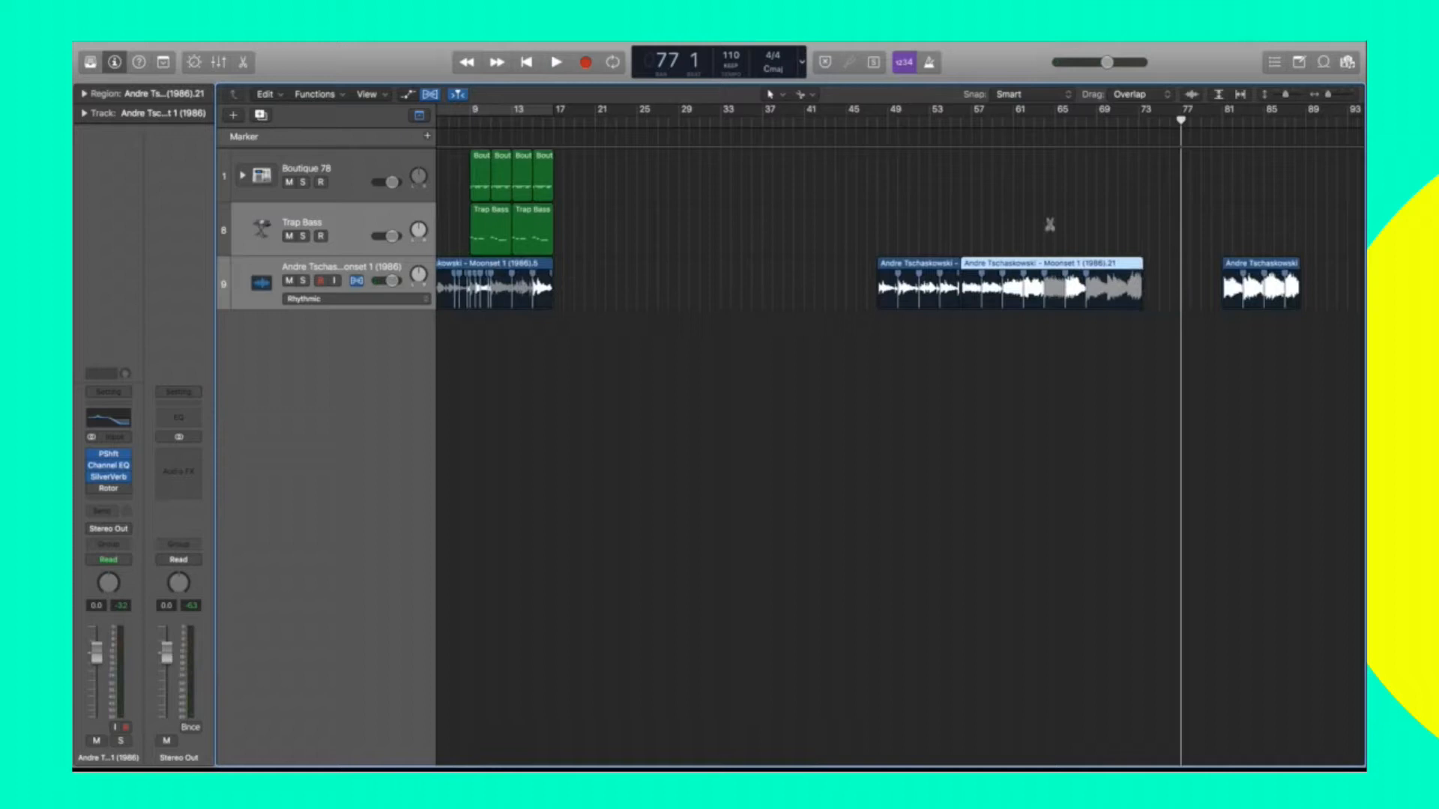
key(super+z)
key(super+z)
key(super+z)
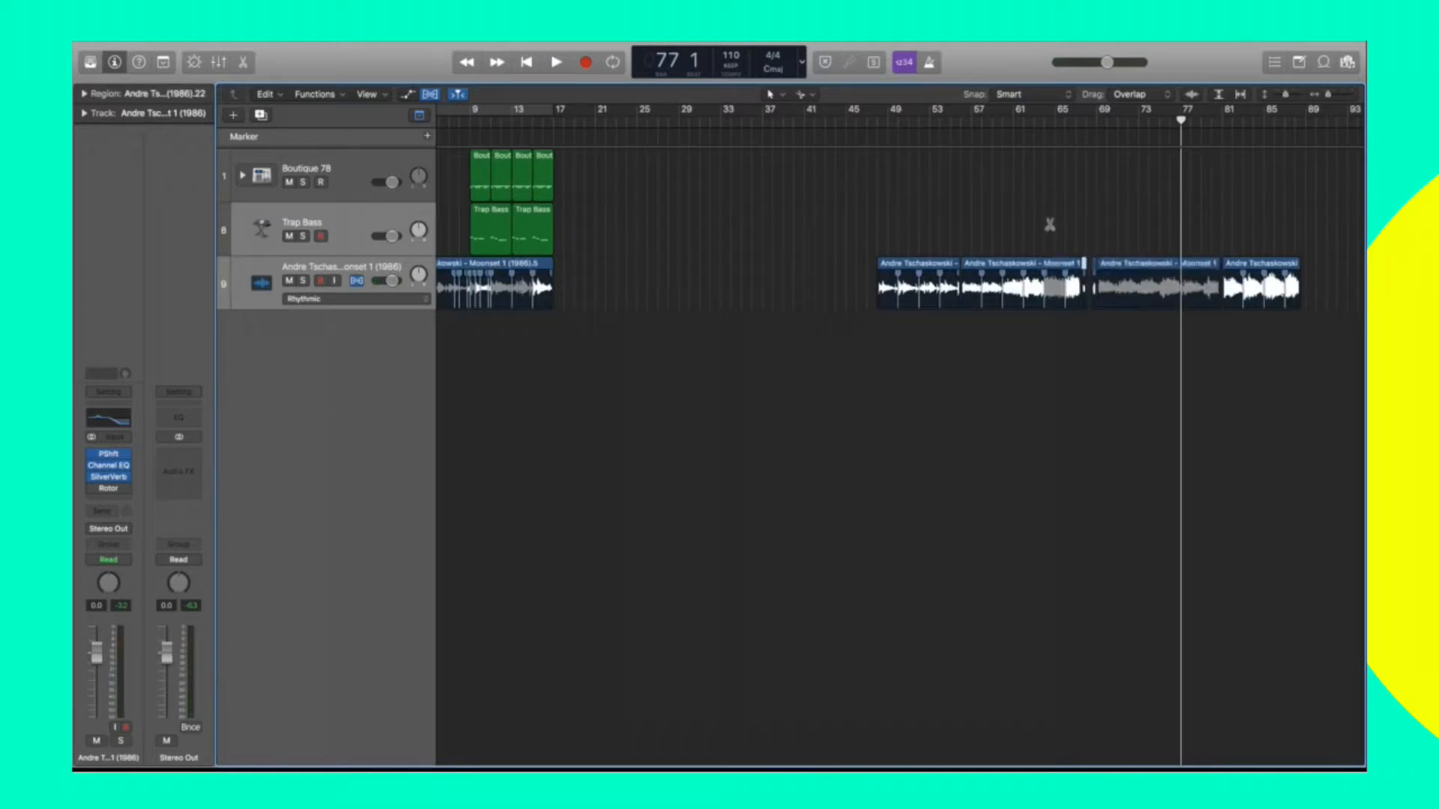
key(super+z)
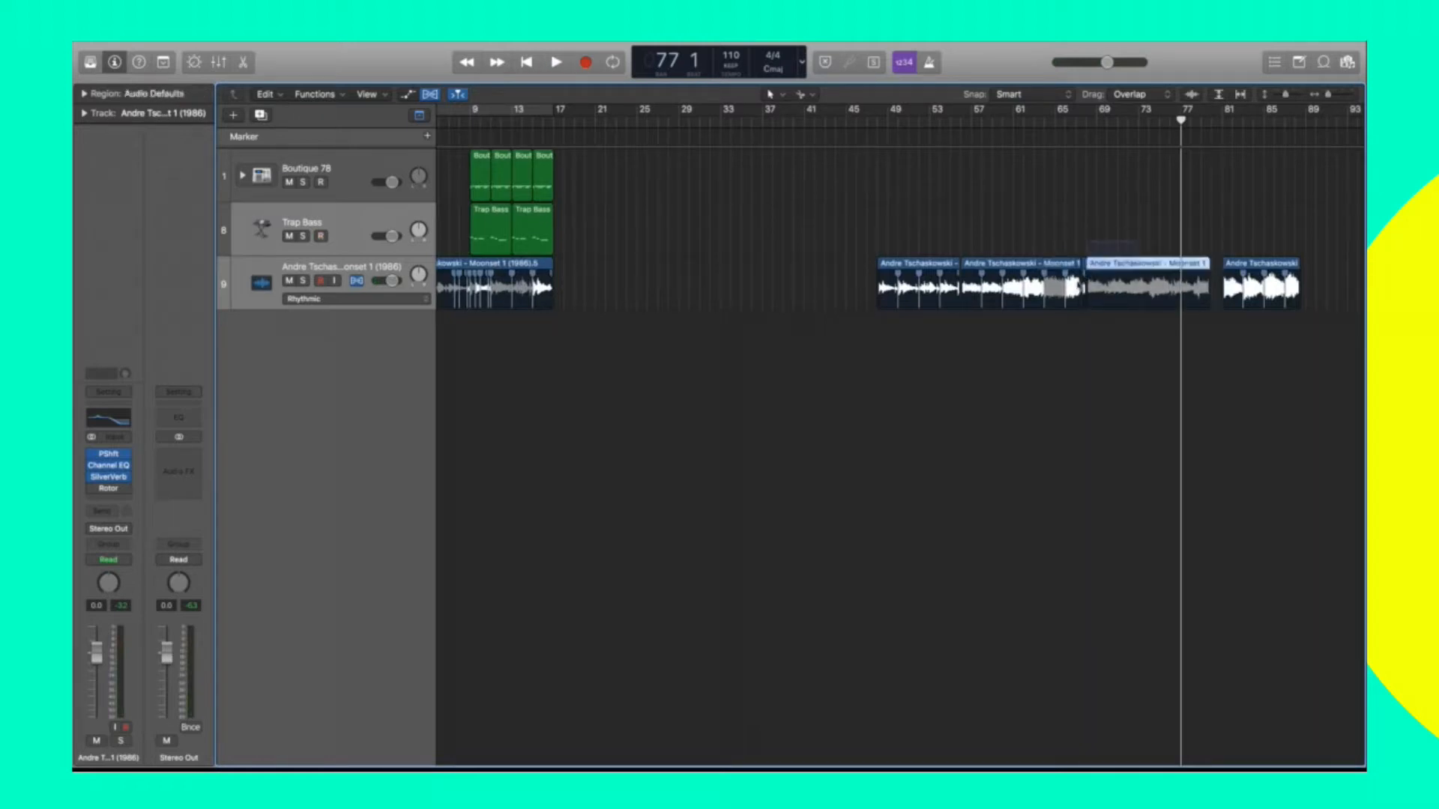
key(super+z)
Move the three selected audio regions to start at bar 17, and play the transitions between them from bar 27.
drag(1062, 263, 656, 264)
click(658, 118)
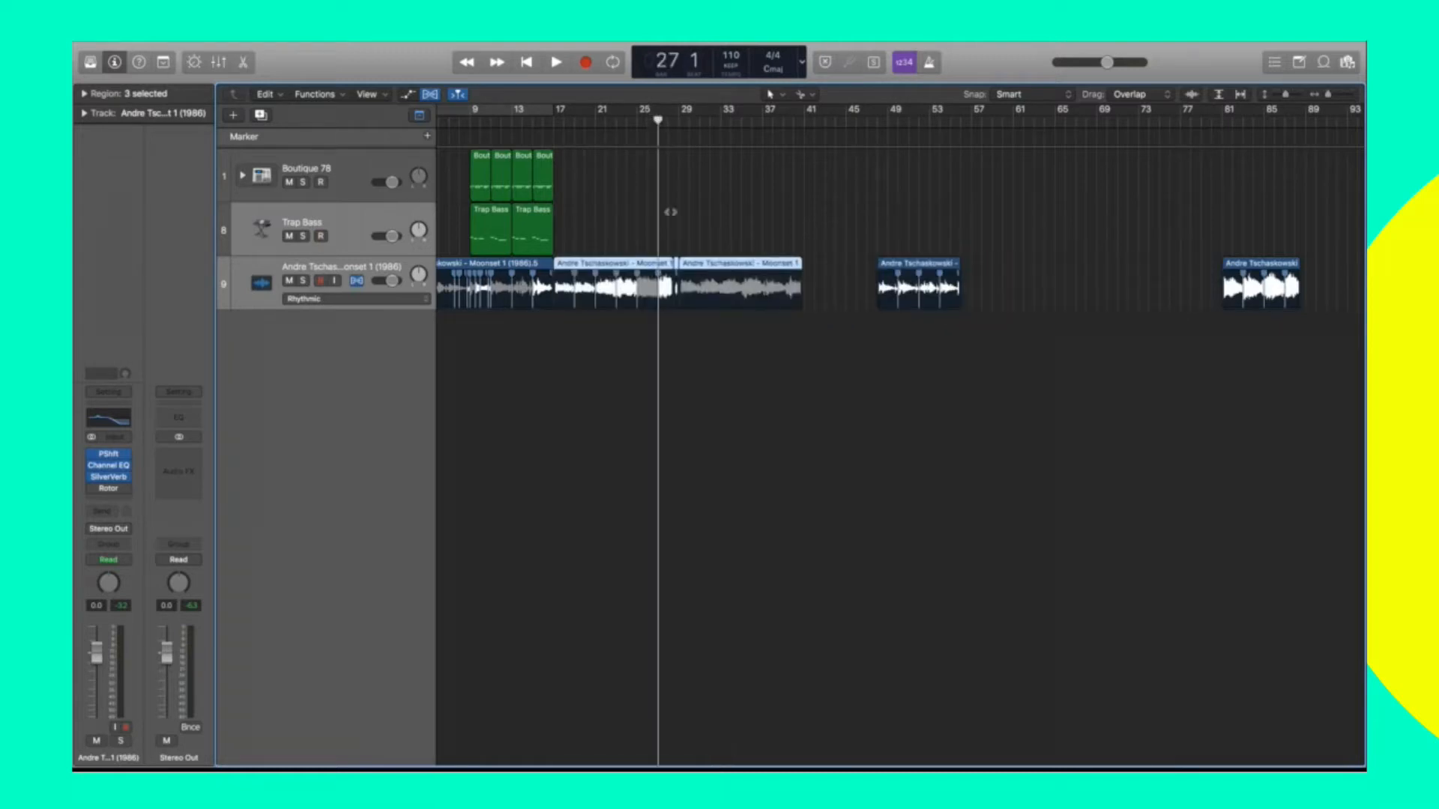
scroll(672, 215, up, 3)
click(704, 212)
key(space)
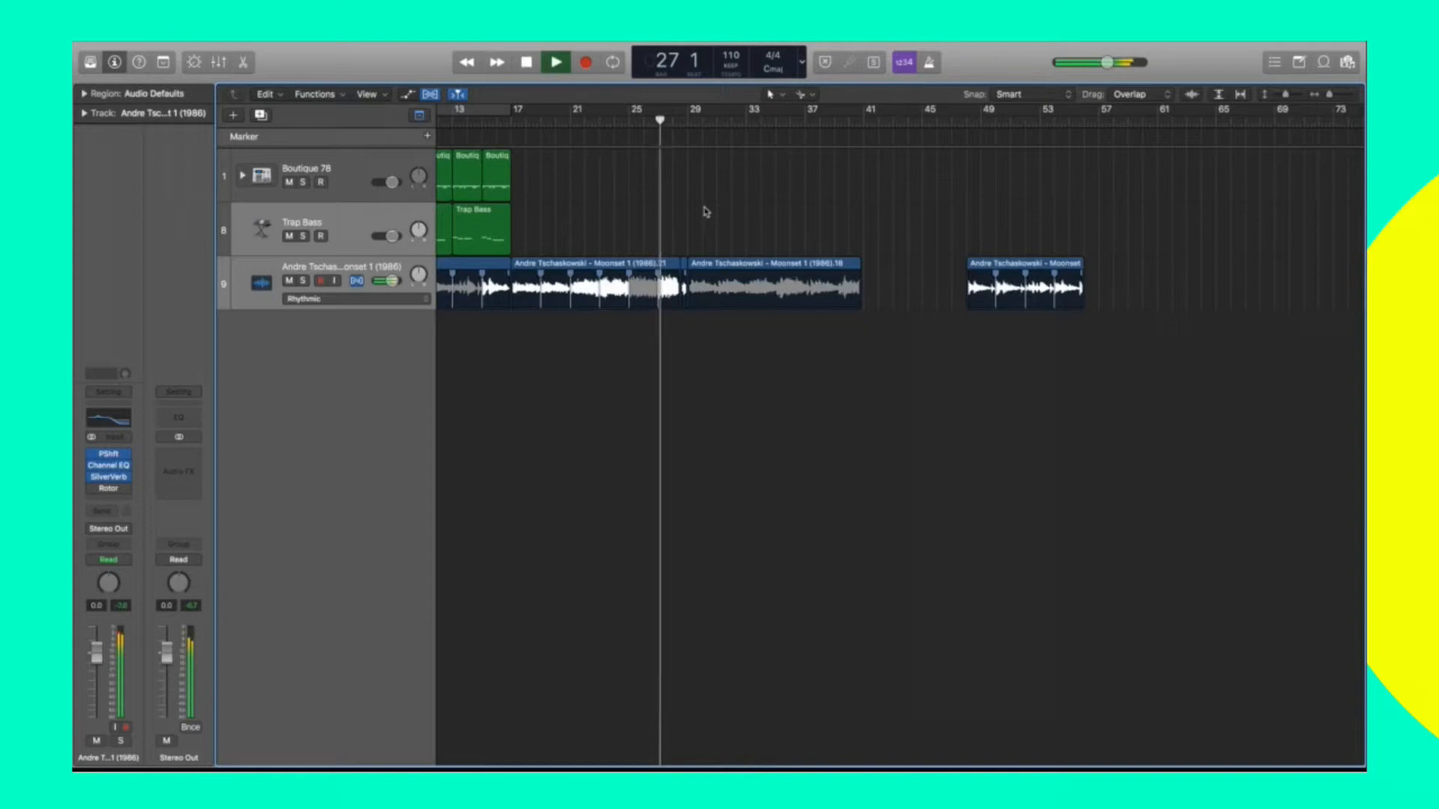
scroll(704, 212, up, 3)
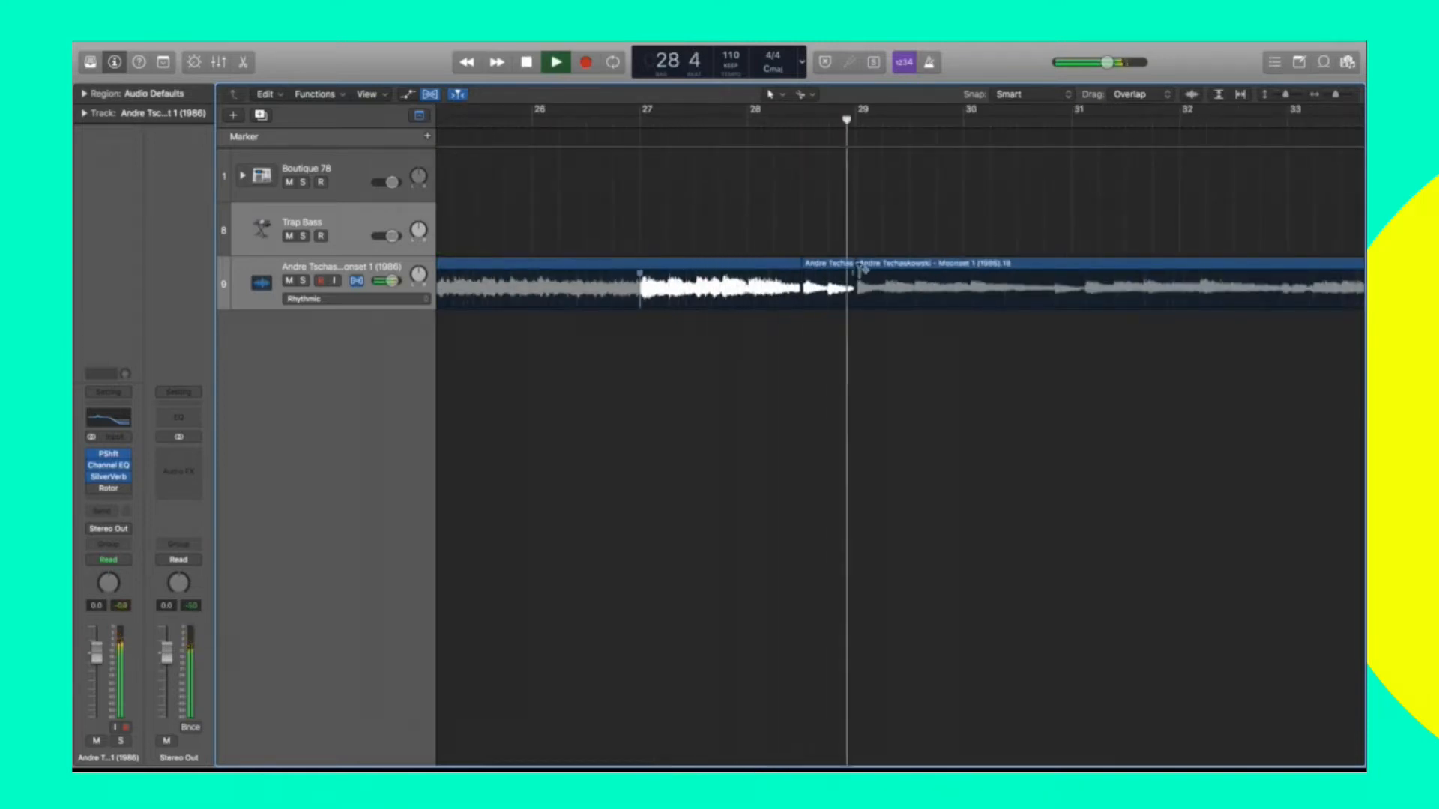
Stop playback and join the two audio regions before bar 29 into one new audio file.
key(space)
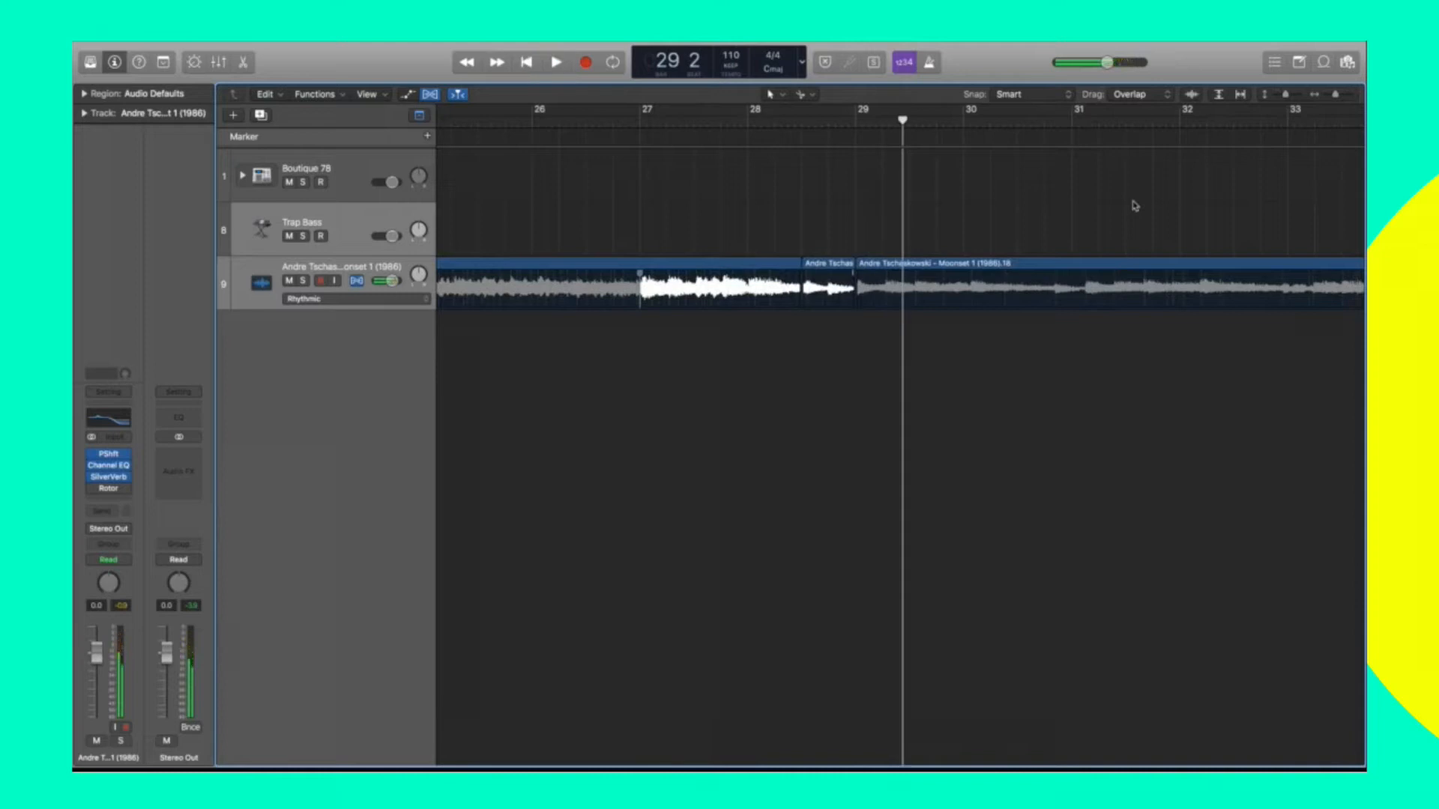
click(855, 120)
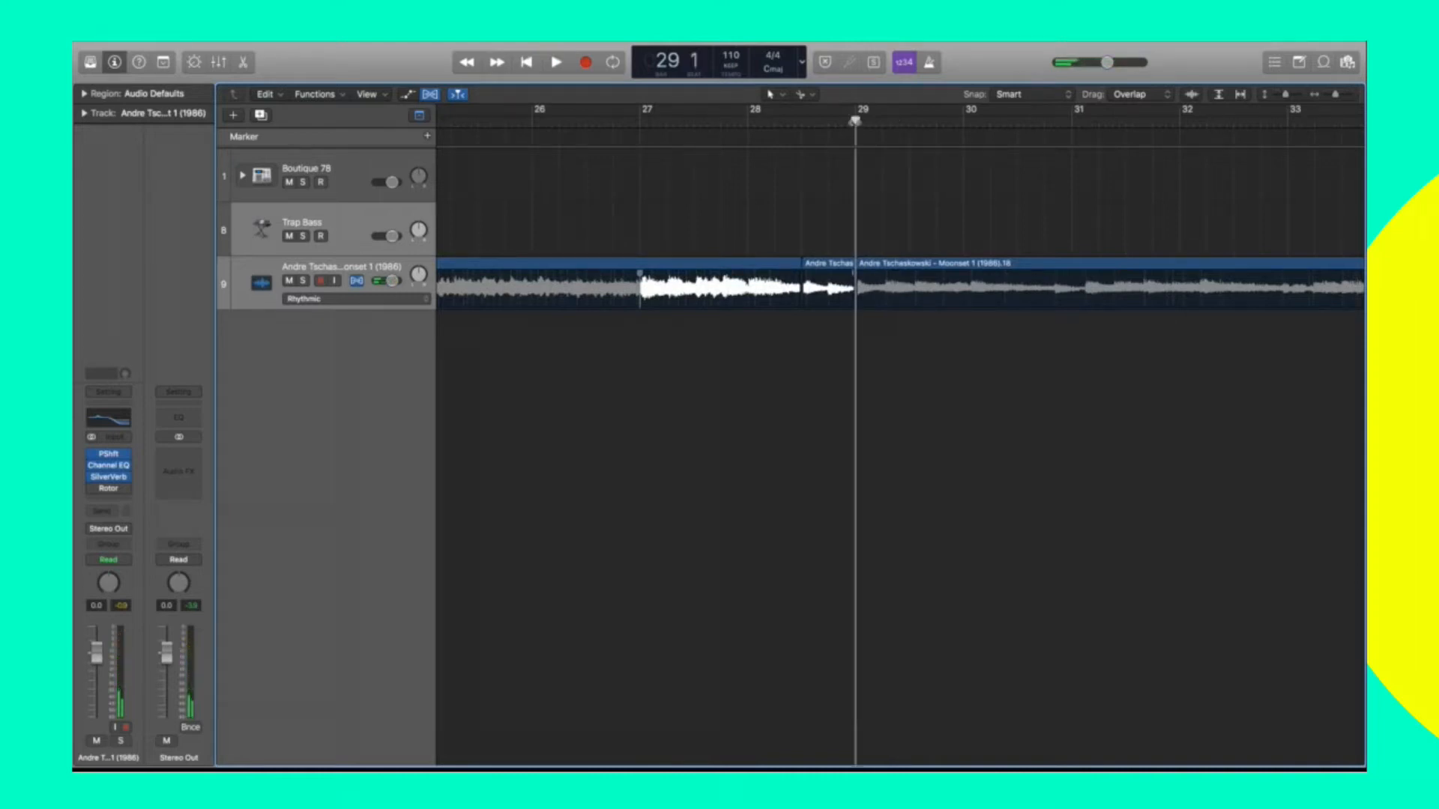
drag(818, 249, 791, 268)
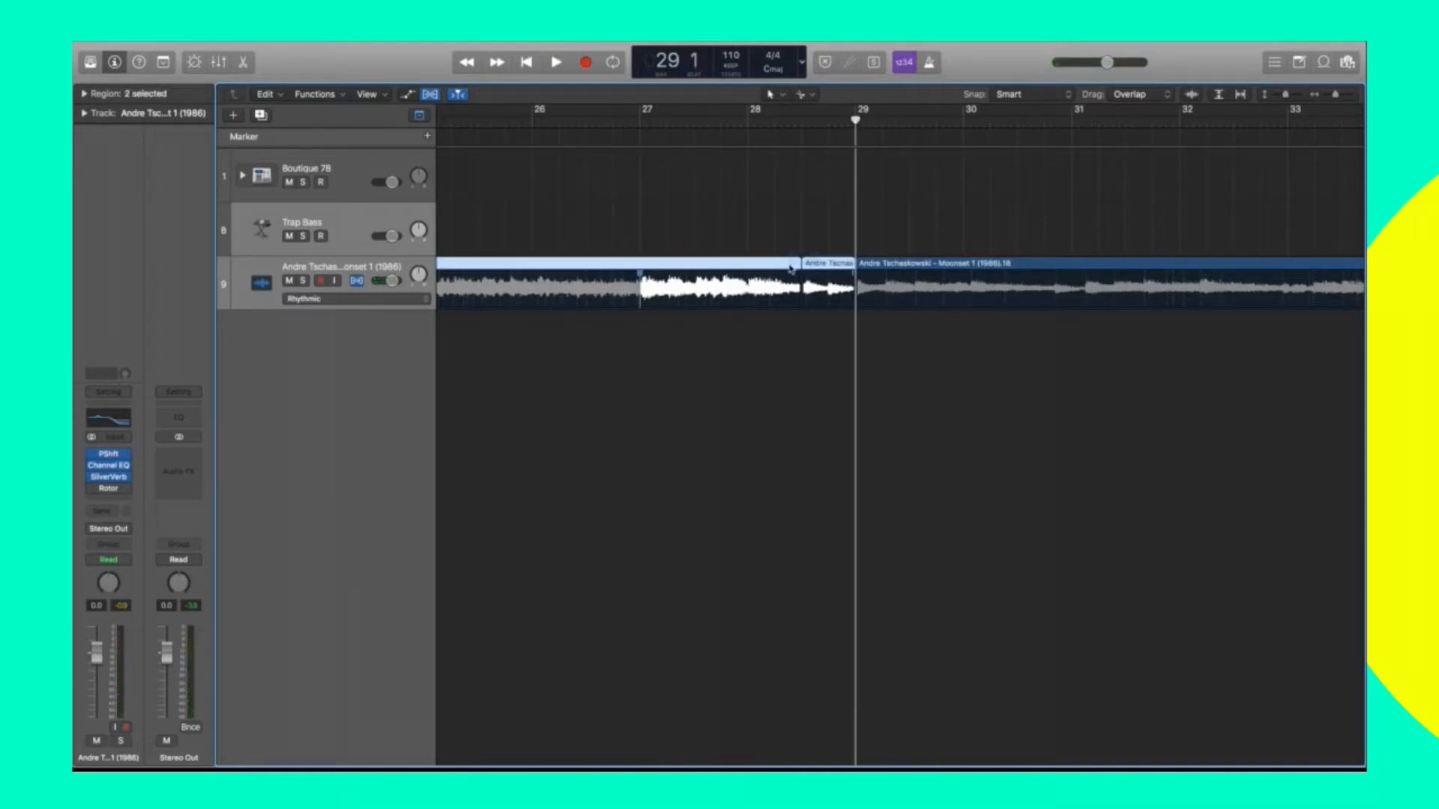
key(super+j)
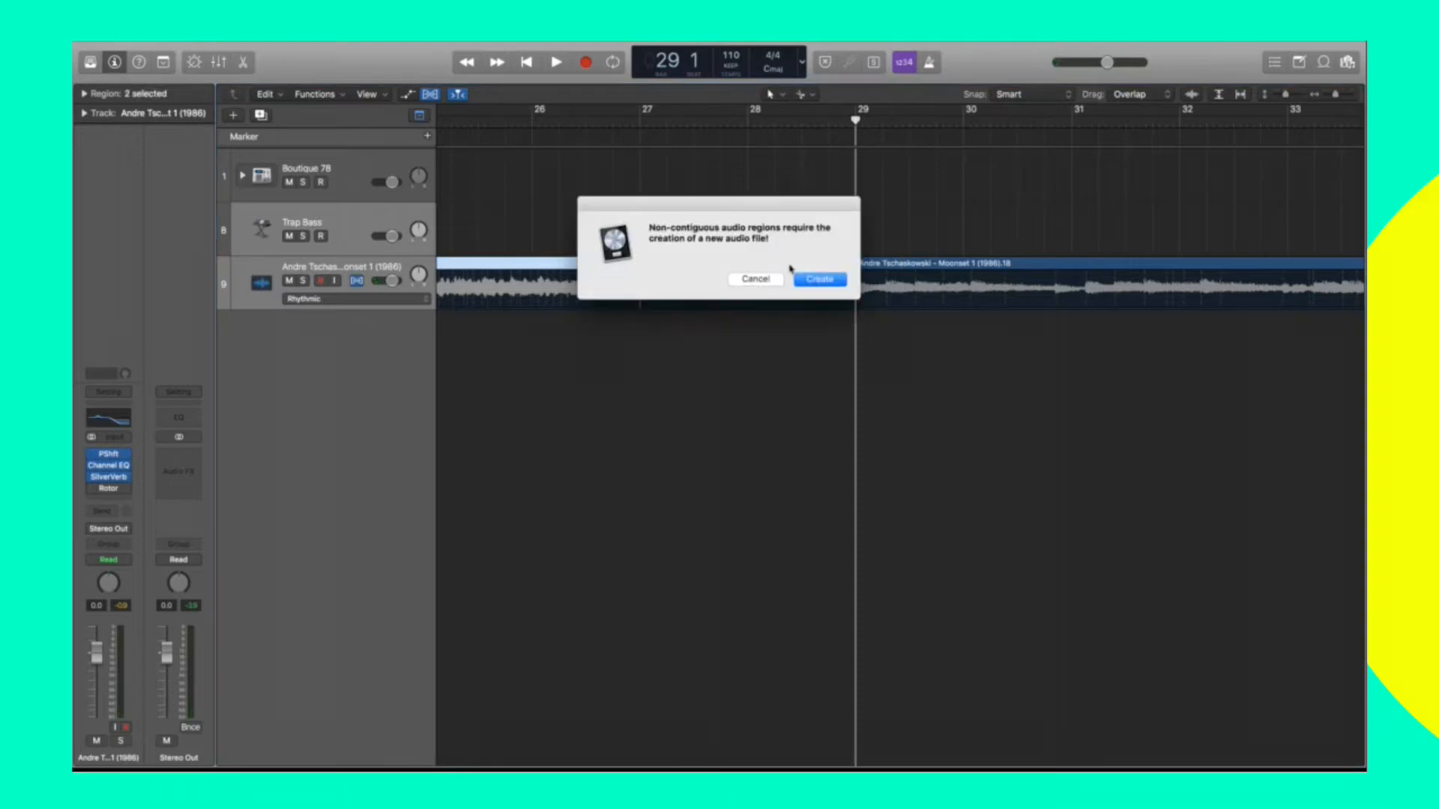
key(Return)
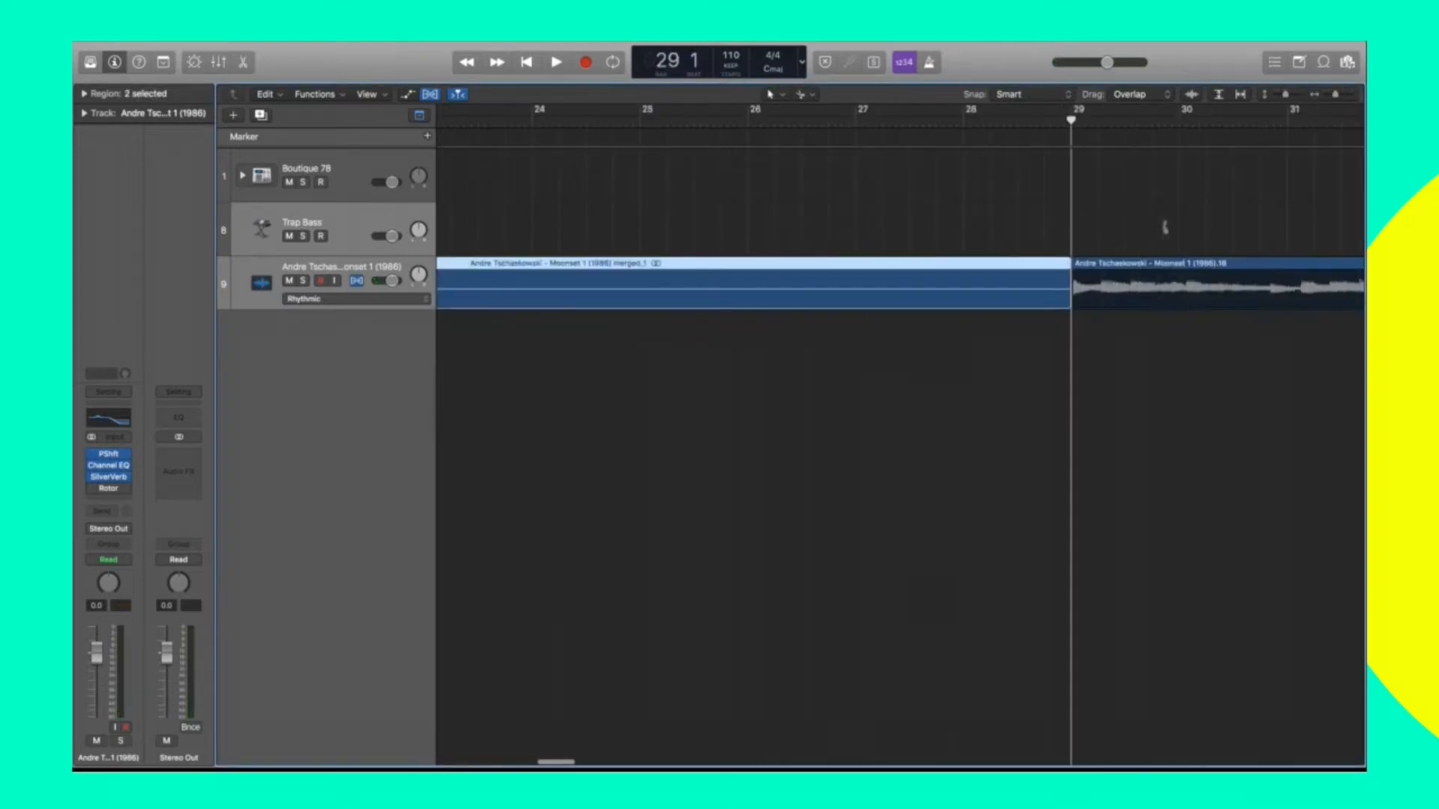
Play the arrangement from bar 9, where the drums and bass enter over the sample, and stop after about a bar and a half.
click(1083, 192)
key(super+Left)
key(super+Left)
key(super+Left)
key(super+Left)
key(super+Left)
key(super+Left)
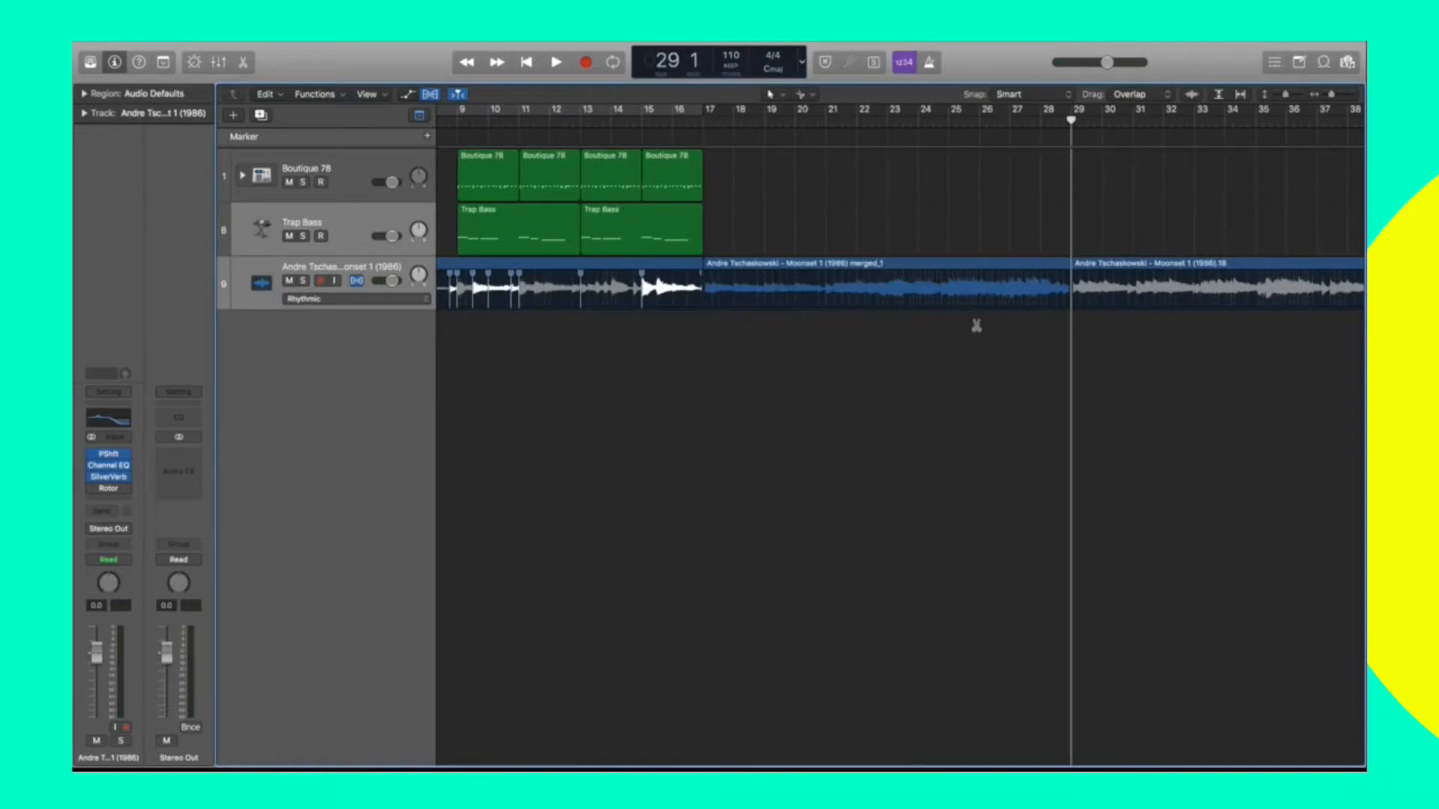
scroll(776, 199, left, 5)
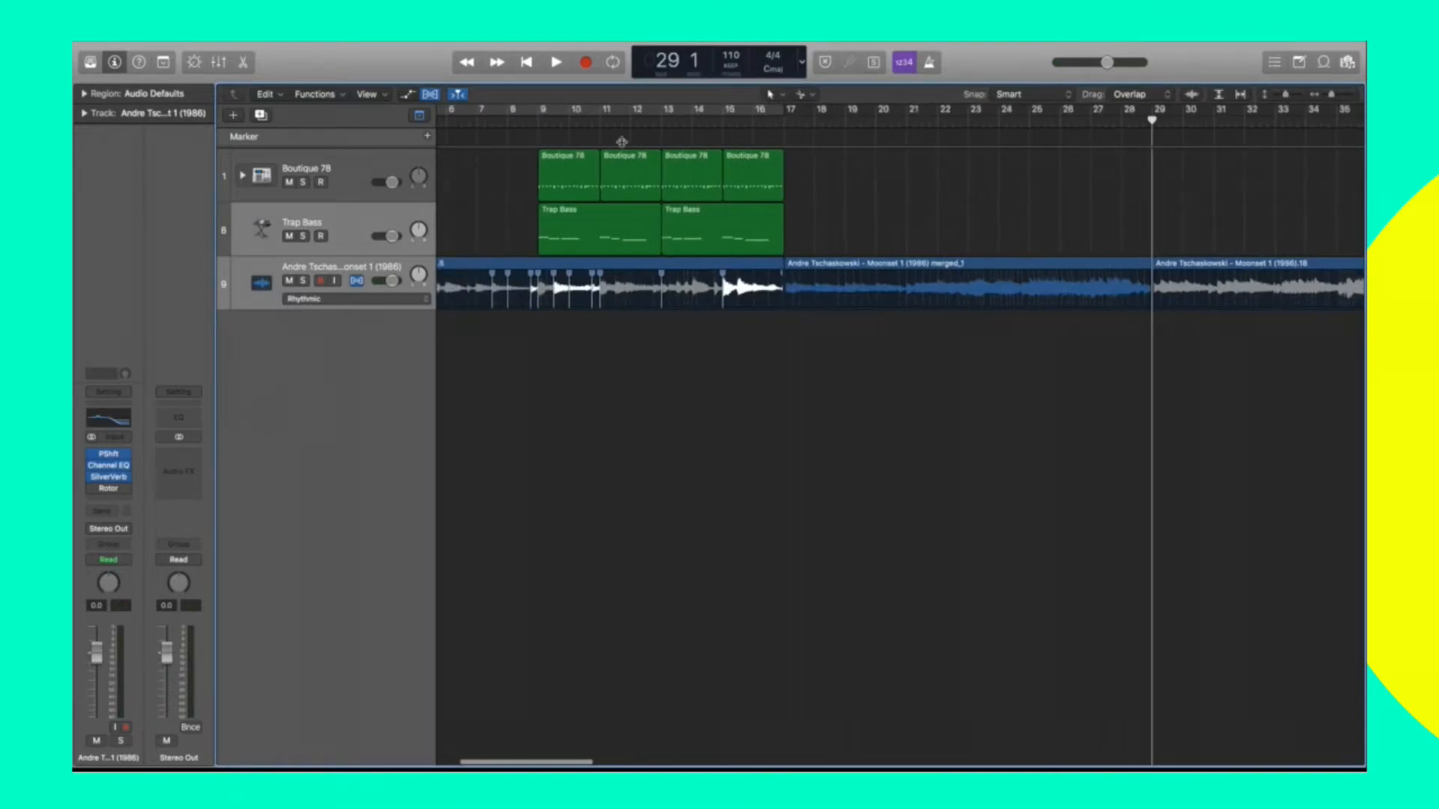
click(545, 125)
key(space)
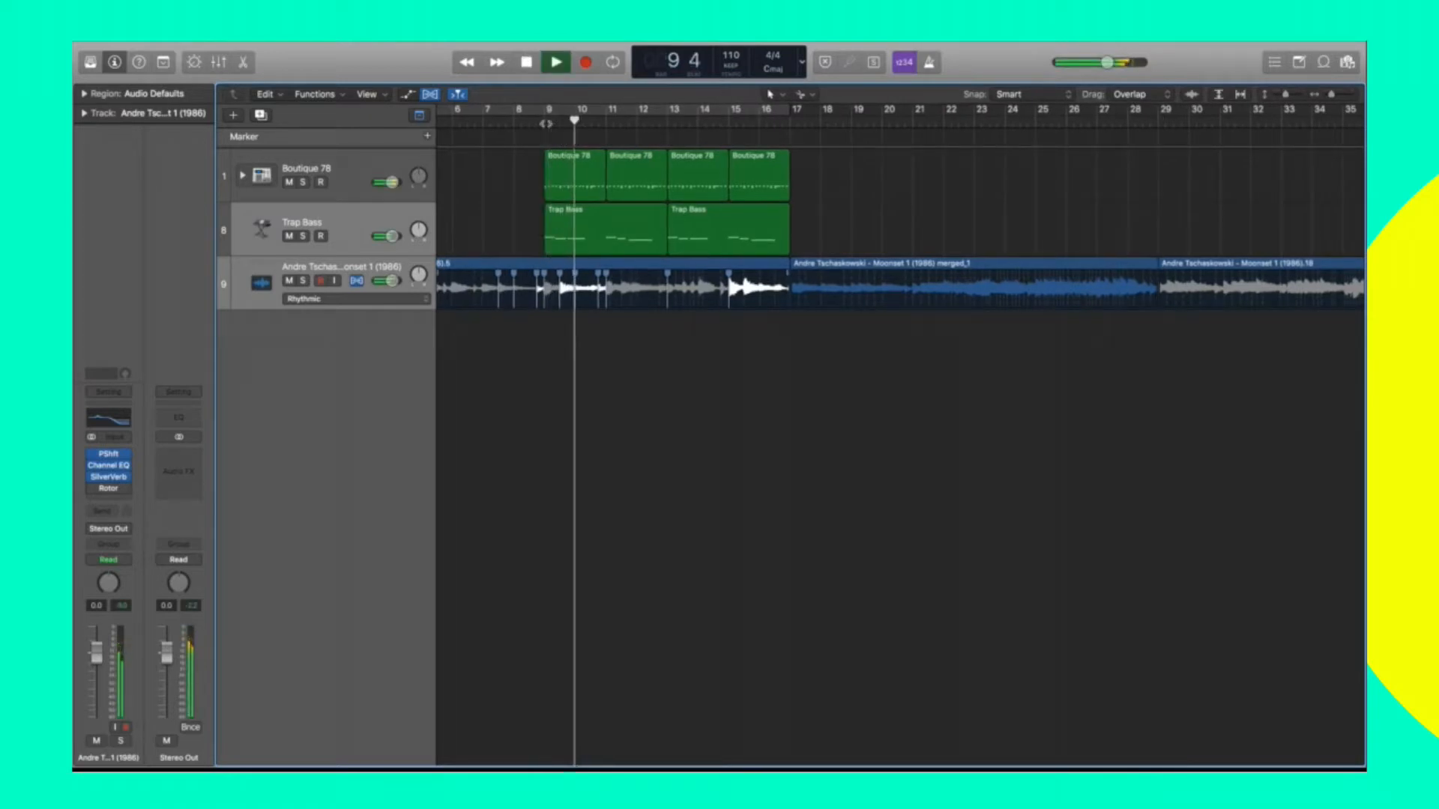
key(space)
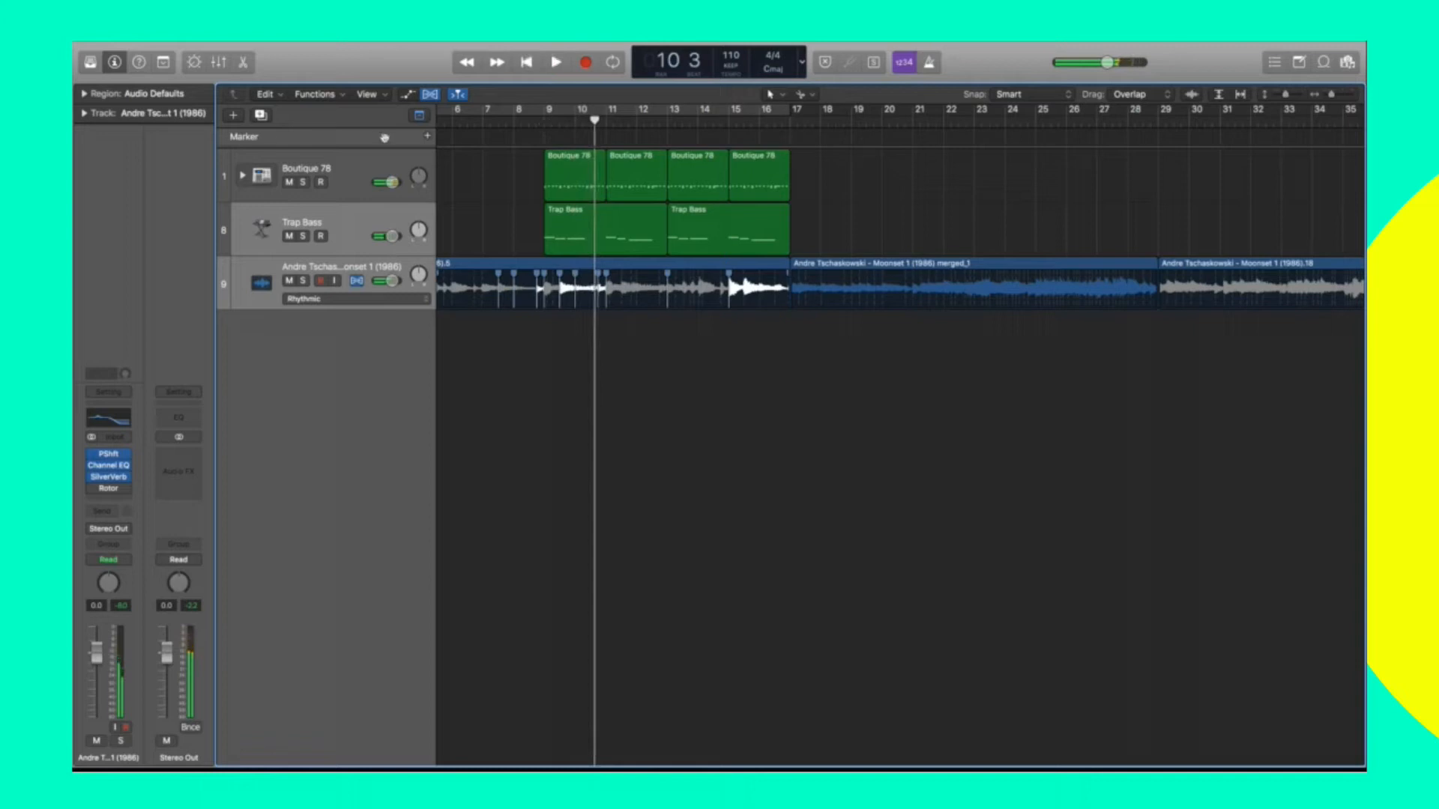
View the ES2 synth on the Trap Bass track and close its window.
click(391, 215)
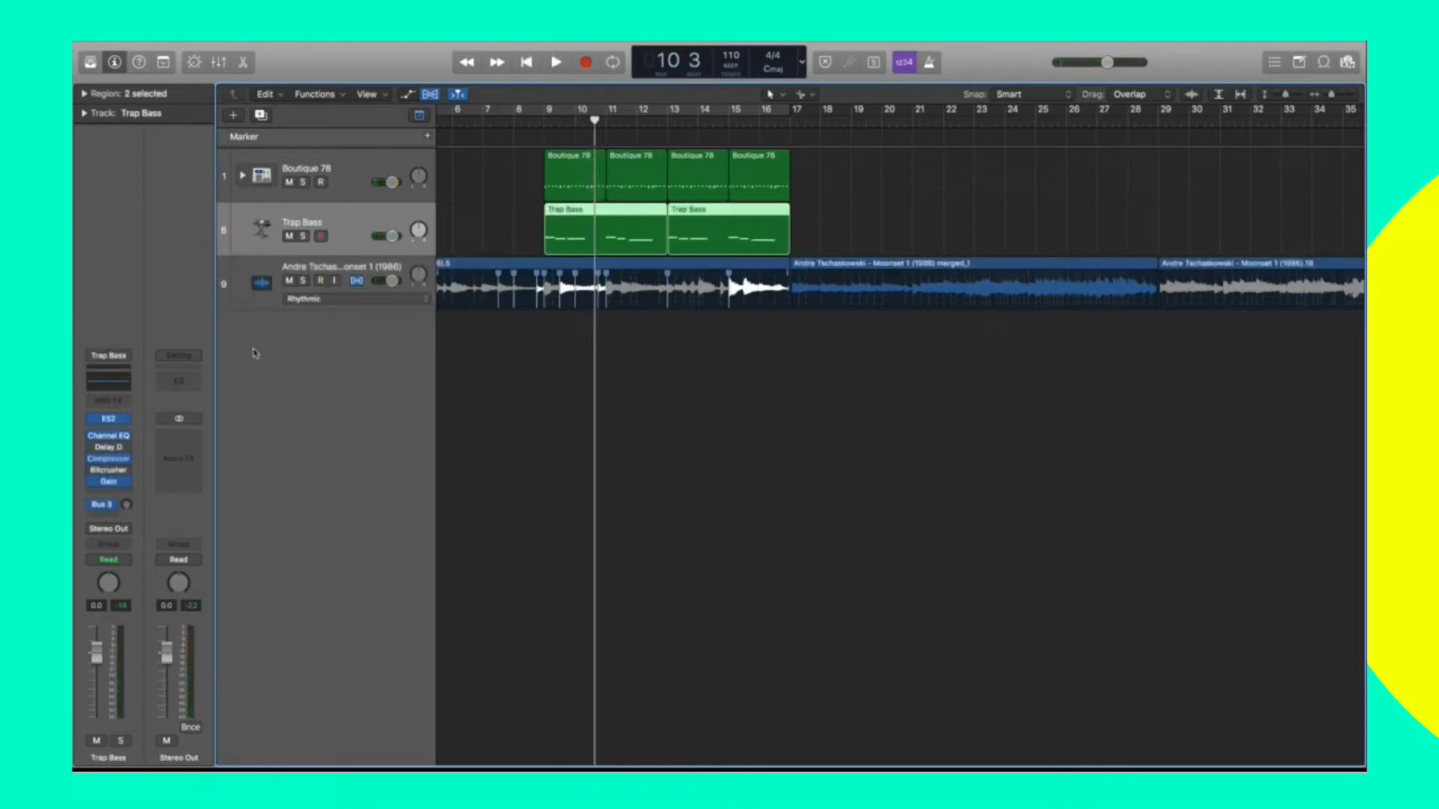
click(114, 419)
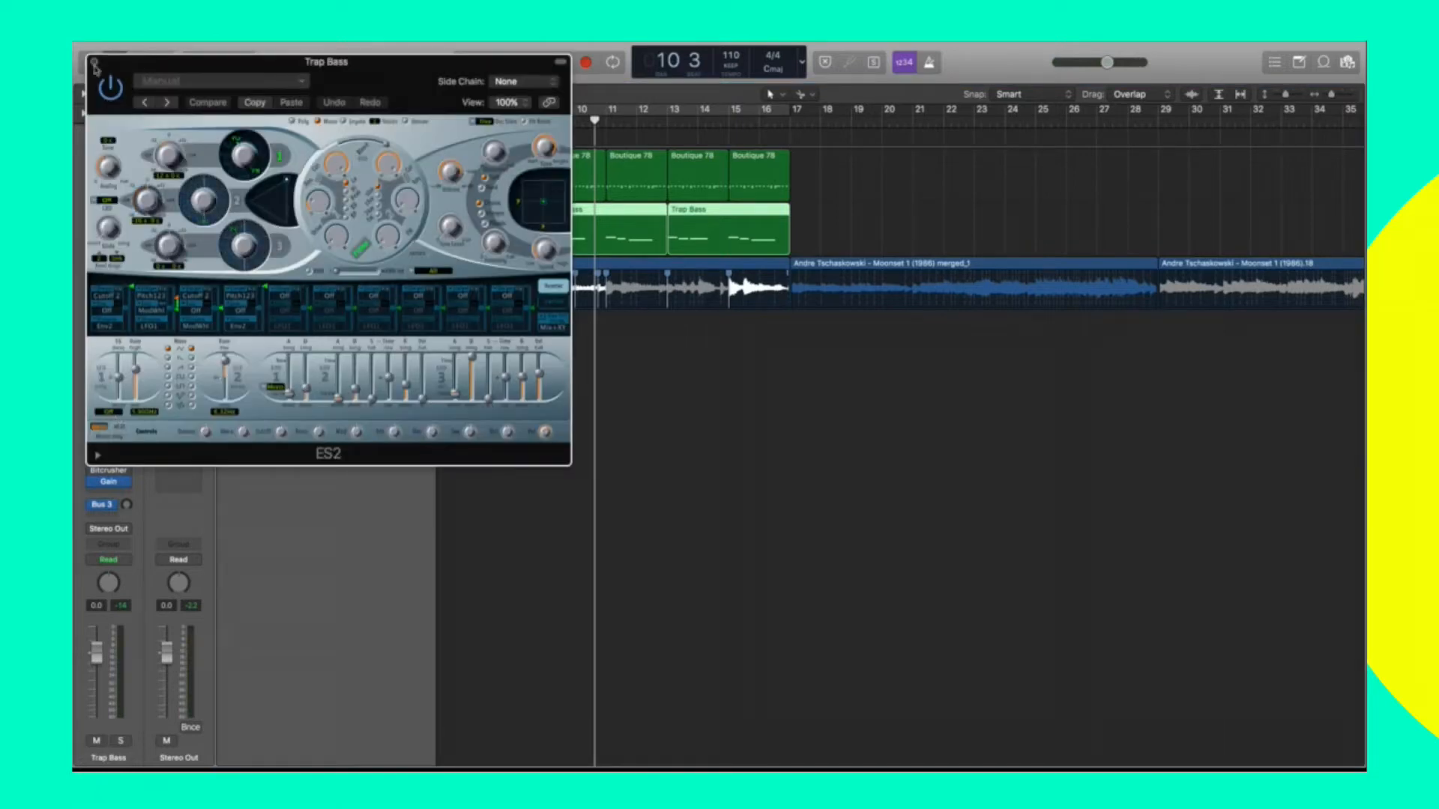
key(super+w)
Expand the Boutique 78 track stack and open Ultrabeat on its Metal Trap Drum Kit track.
click(300, 166)
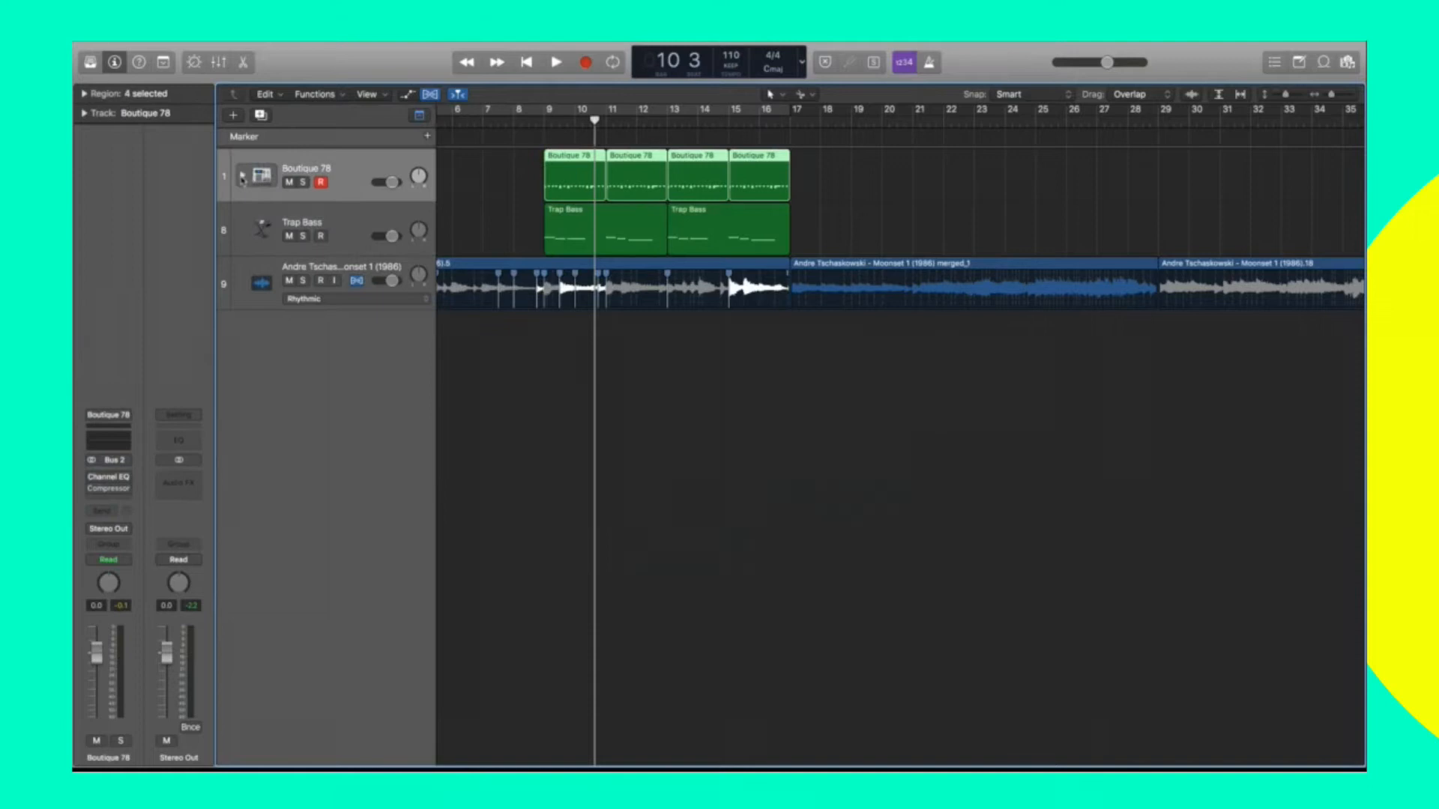
click(242, 176)
click(384, 216)
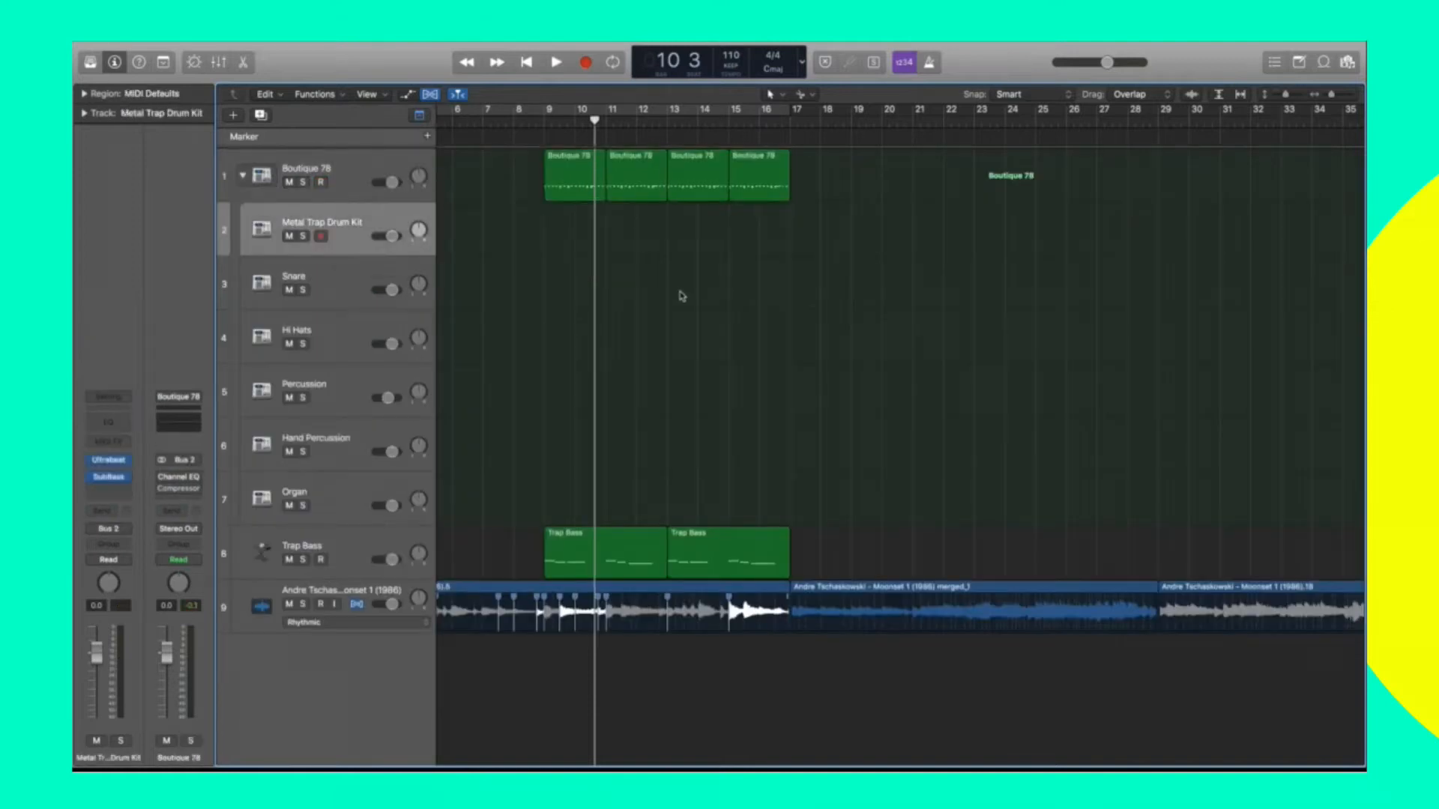
scroll(679, 294, left, 5)
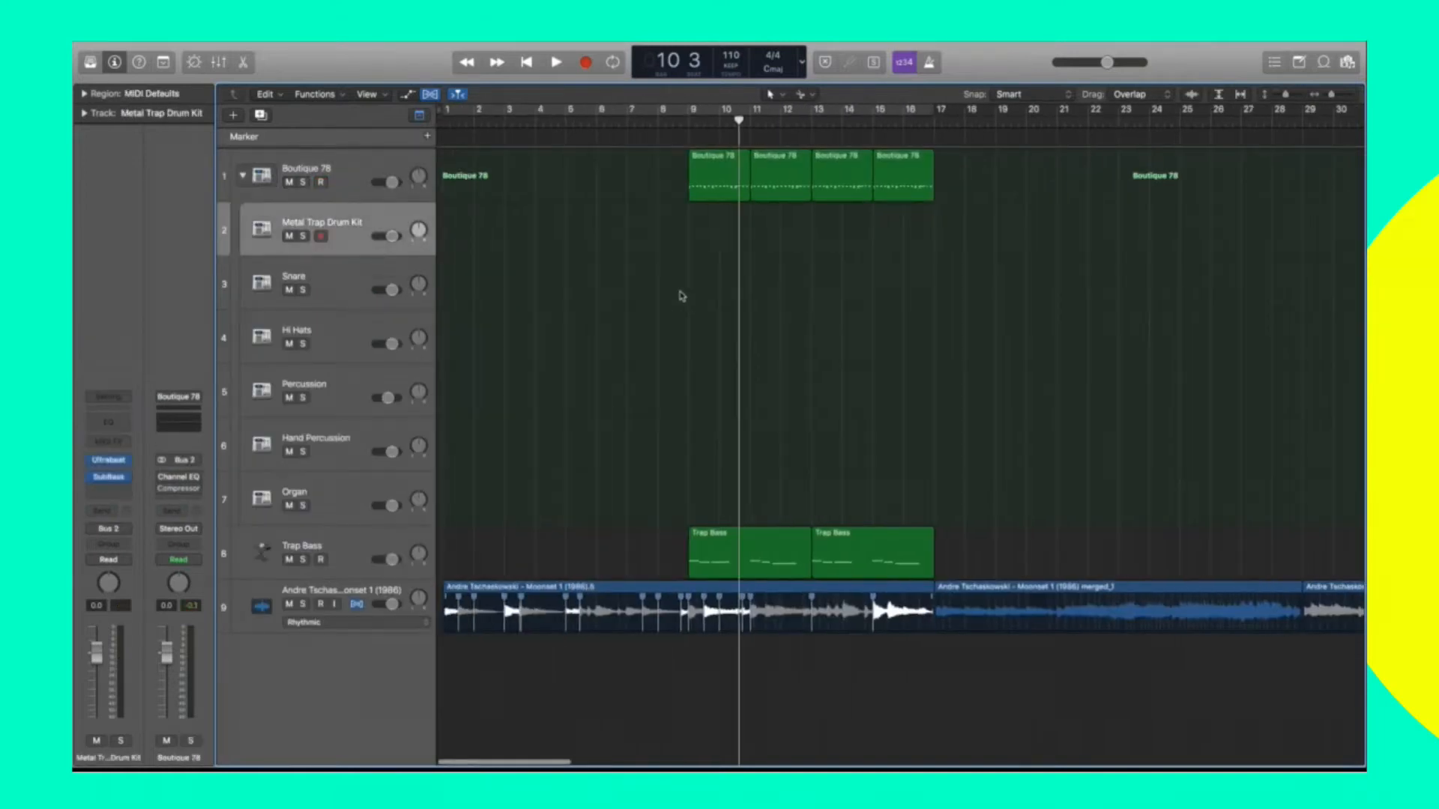
click(109, 460)
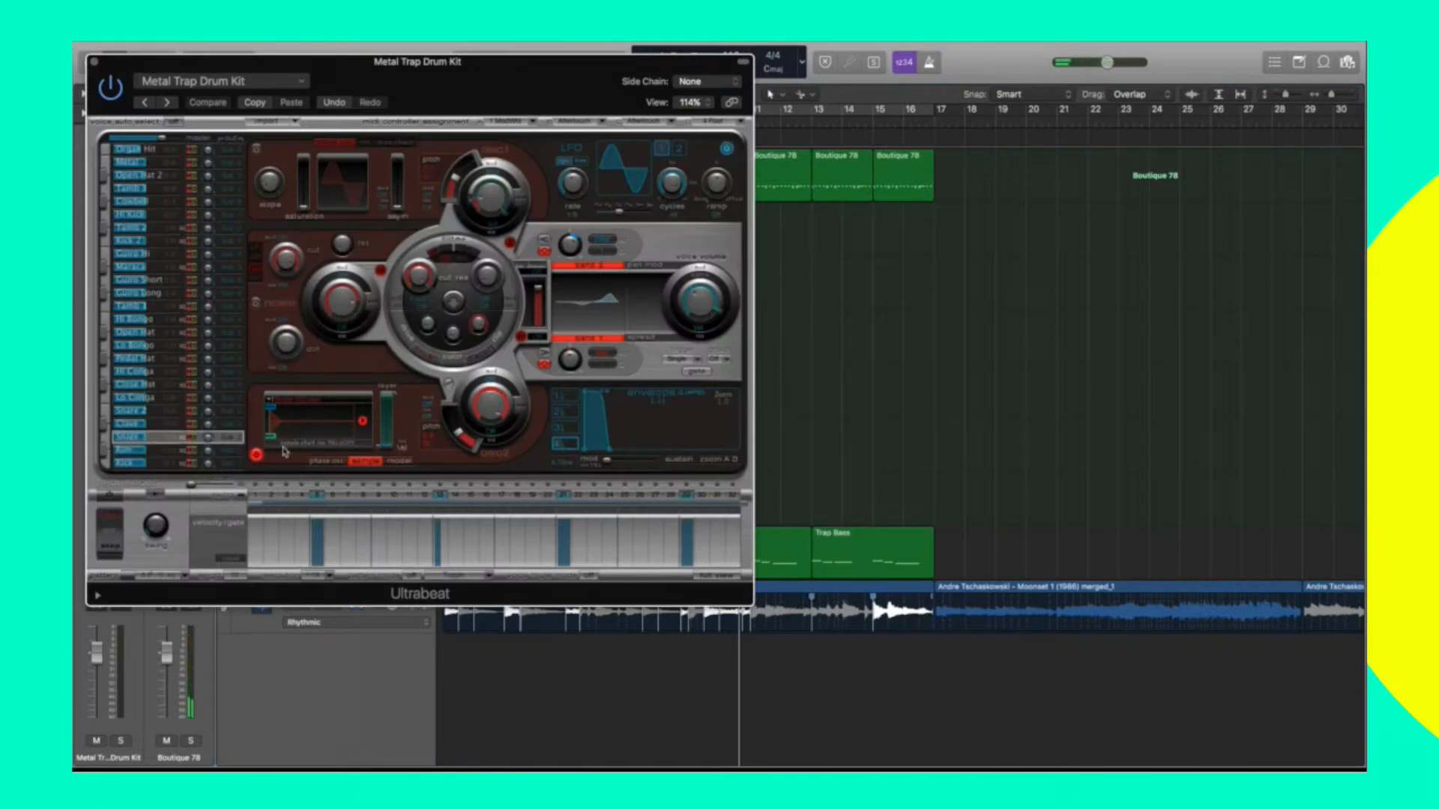
Audition drum sounds of the Metal Trap Drum Kit with Musical Typing and select the Kick sound in Ultrabeat.
key(super+k)
drag(581, 249, 907, 428)
key(super+k)
click(908, 446)
key(j)
key(d)
key(s)
drag(896, 422, 1168, 711)
key(super+k)
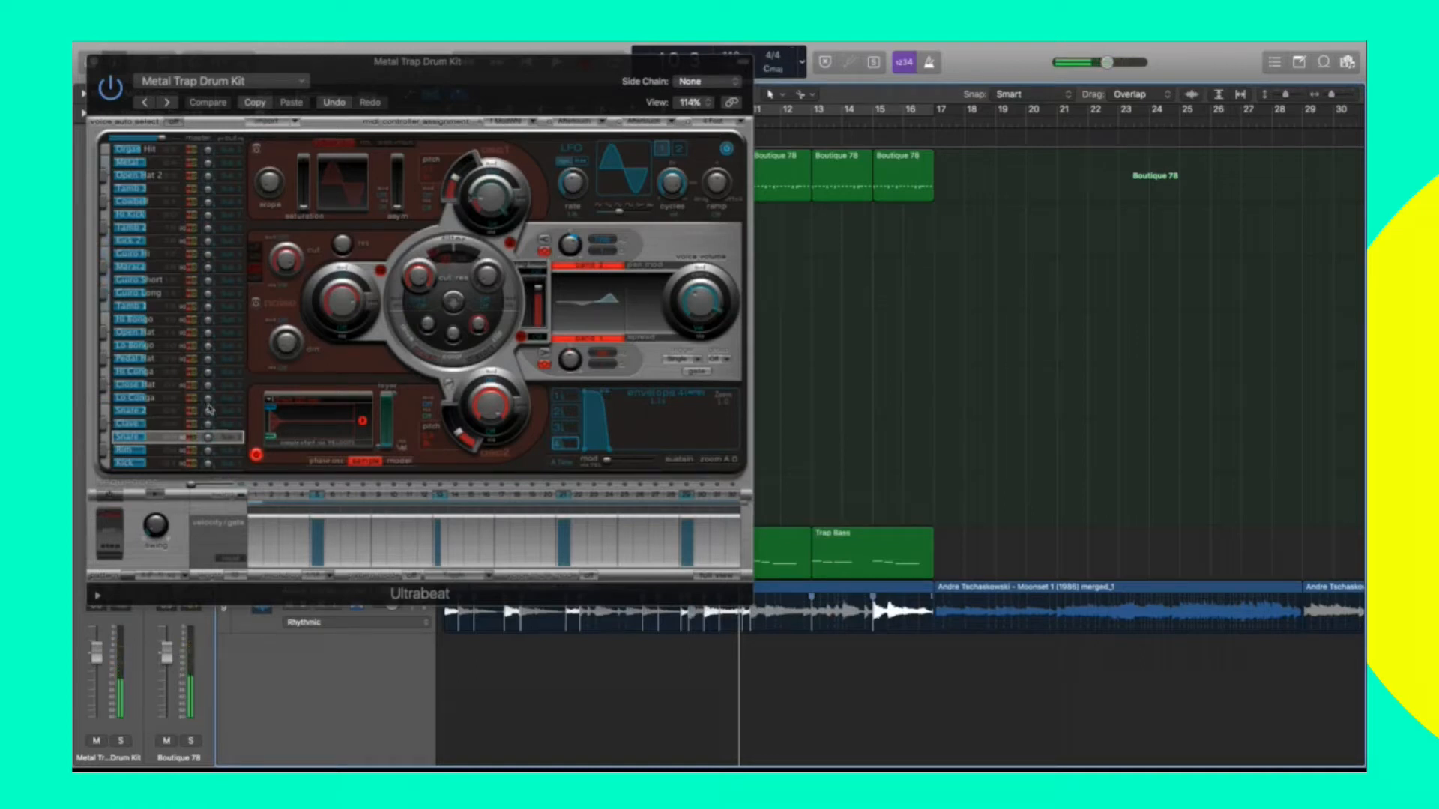
click(107, 468)
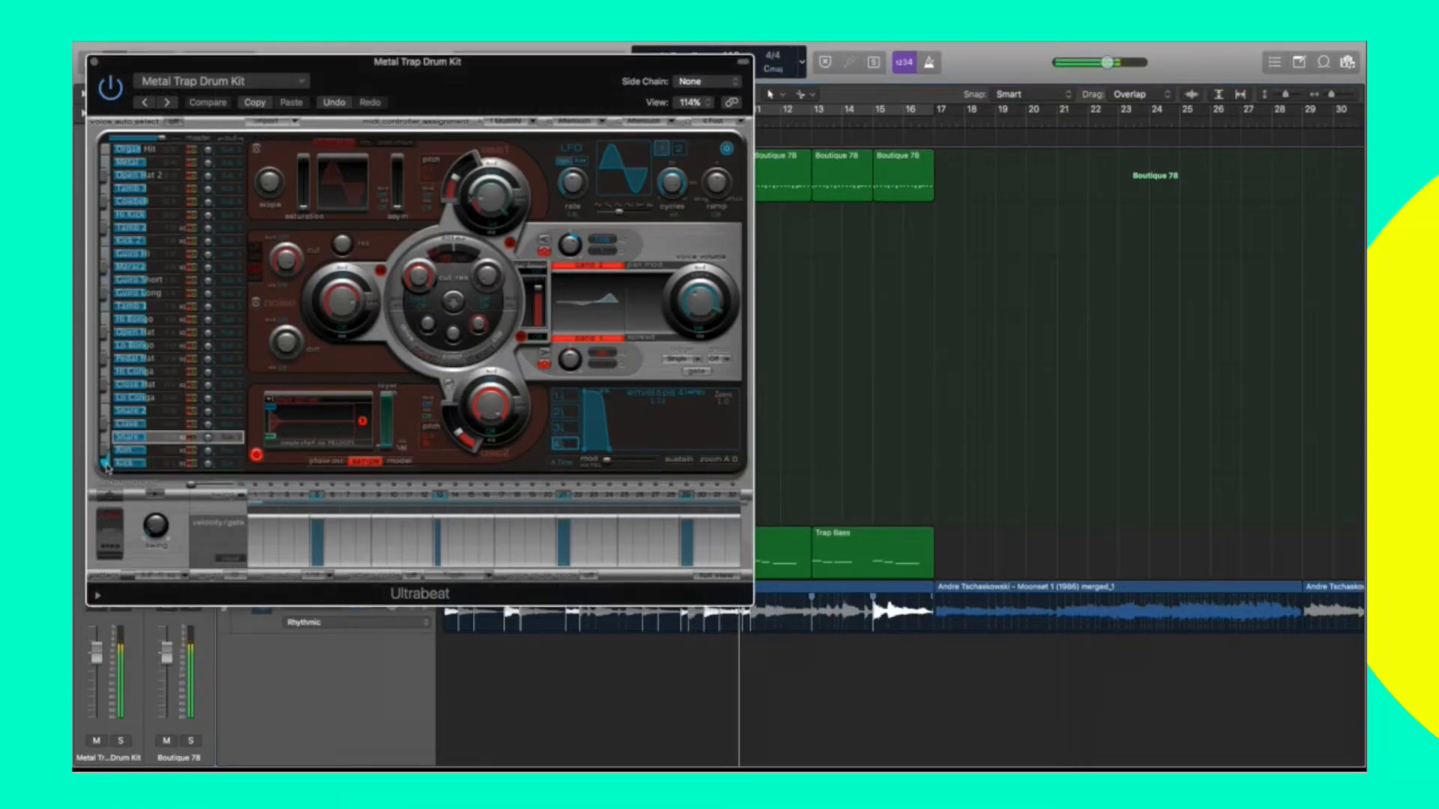
click(112, 464)
Play from bar 9 and solo the Boutique 78 stack, moving the Ultrabeat window clear of the tracks.
drag(375, 66, 640, 364)
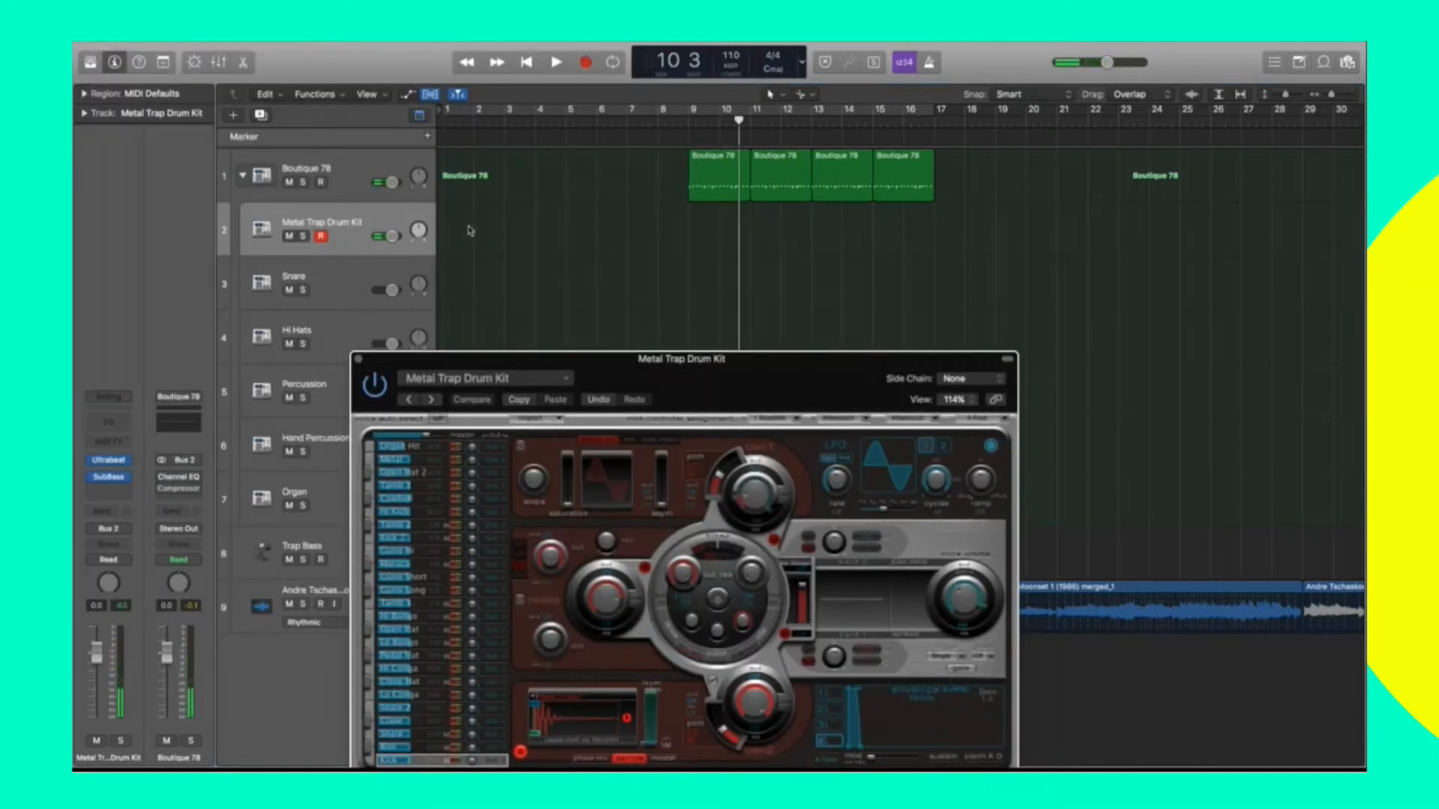
click(576, 255)
click(688, 120)
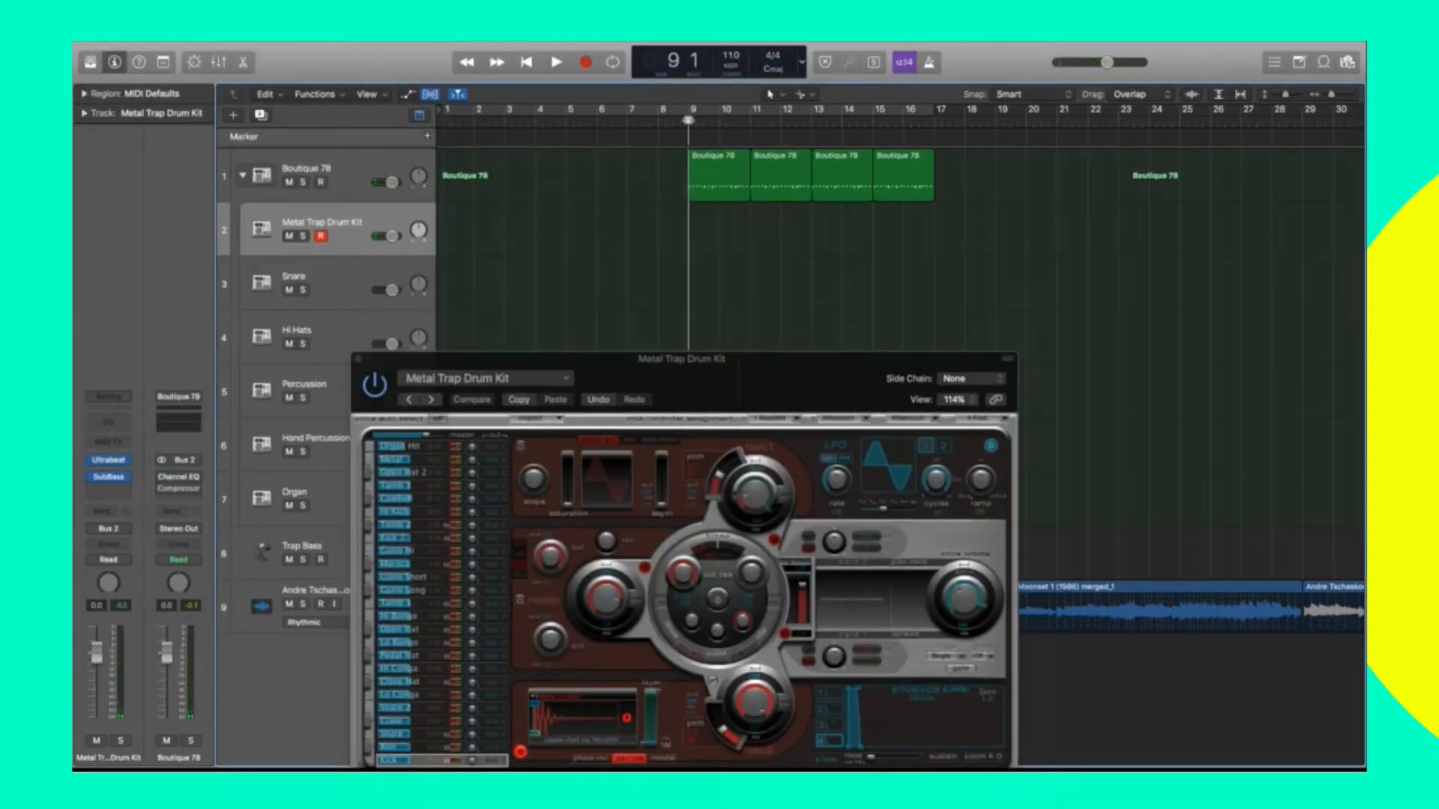
key(space)
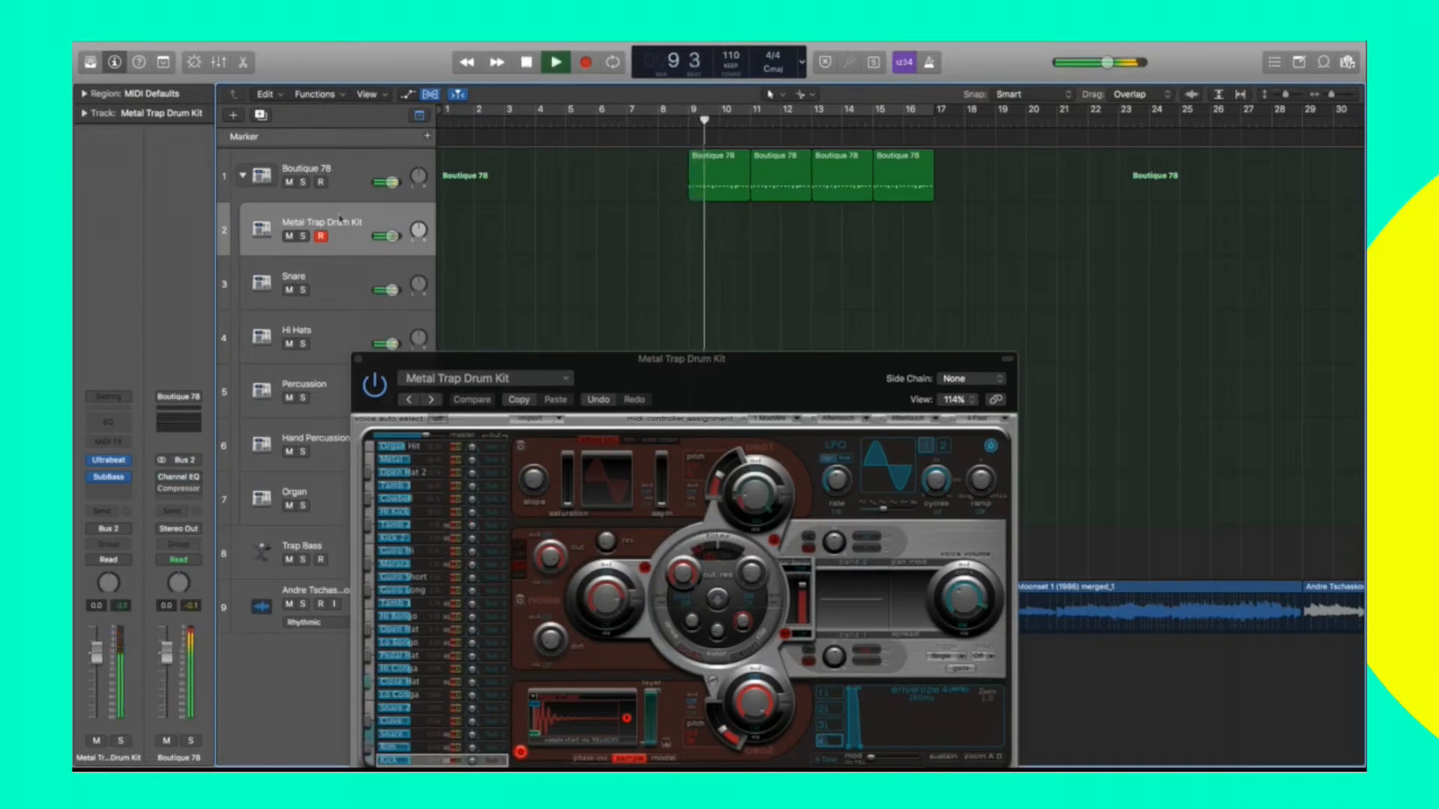
click(304, 238)
click(304, 238)
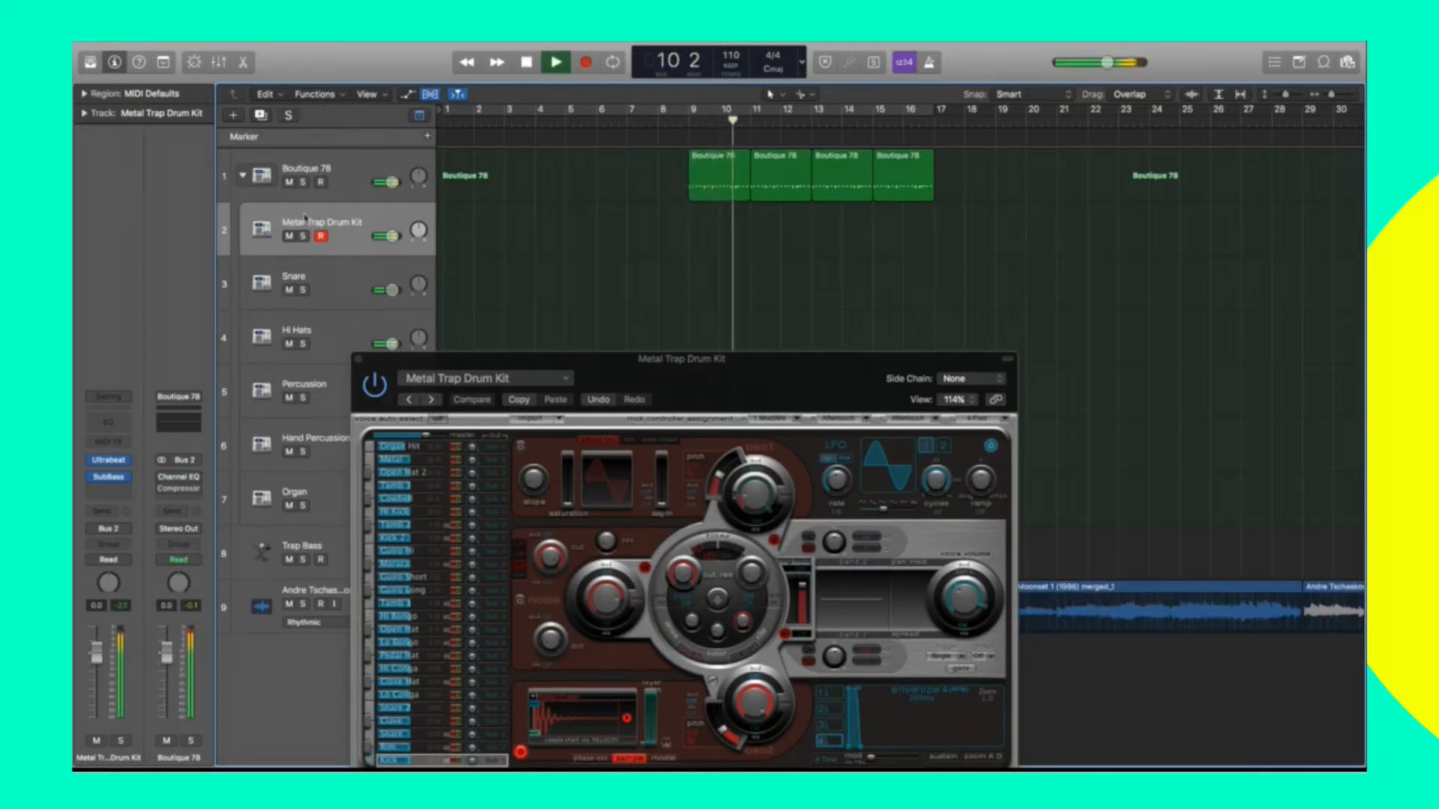
click(302, 183)
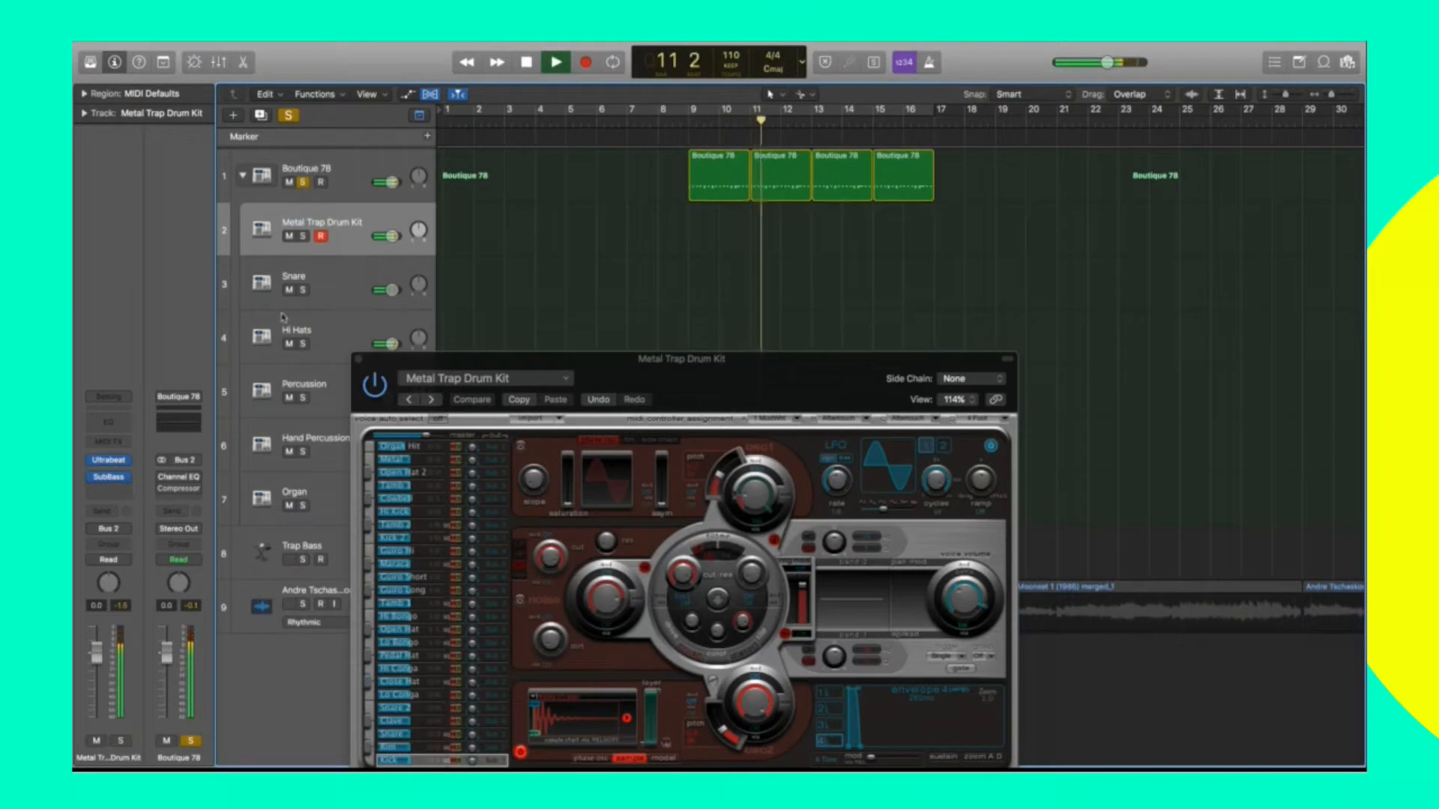
drag(469, 368, 624, 401)
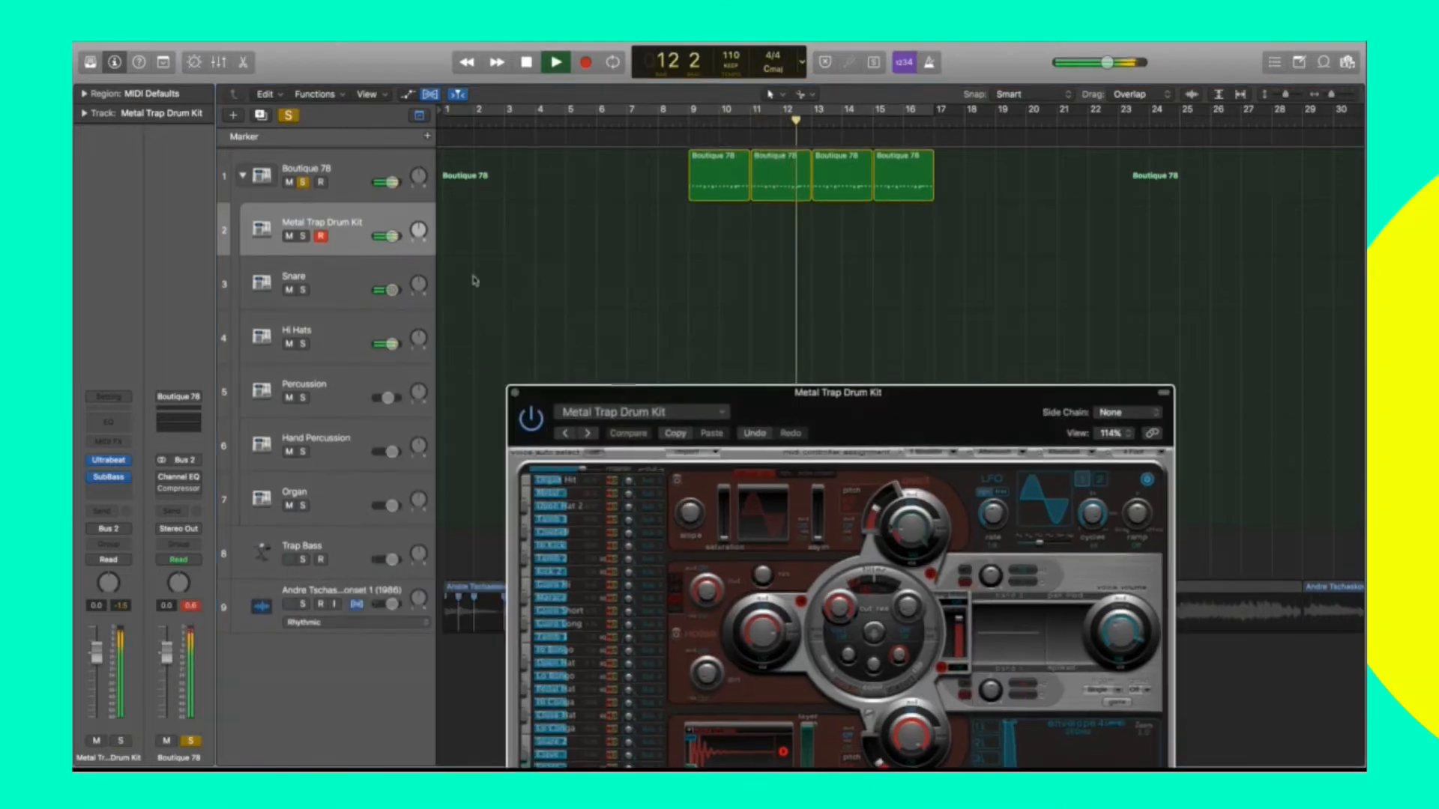
Check the Metal Trap Drum Kit and Snare tracks in solo, then stop playback and clear the solos.
click(302, 238)
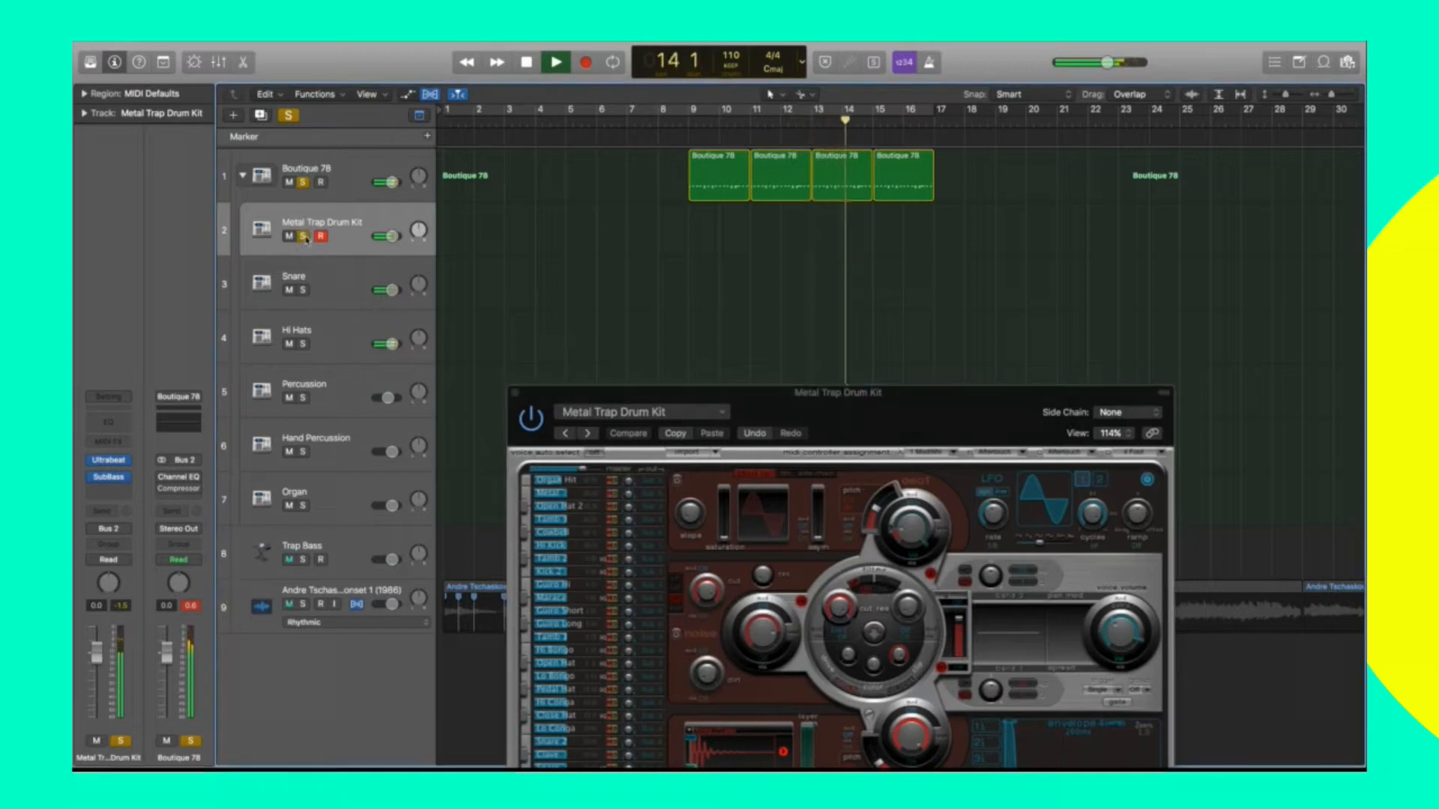
click(301, 238)
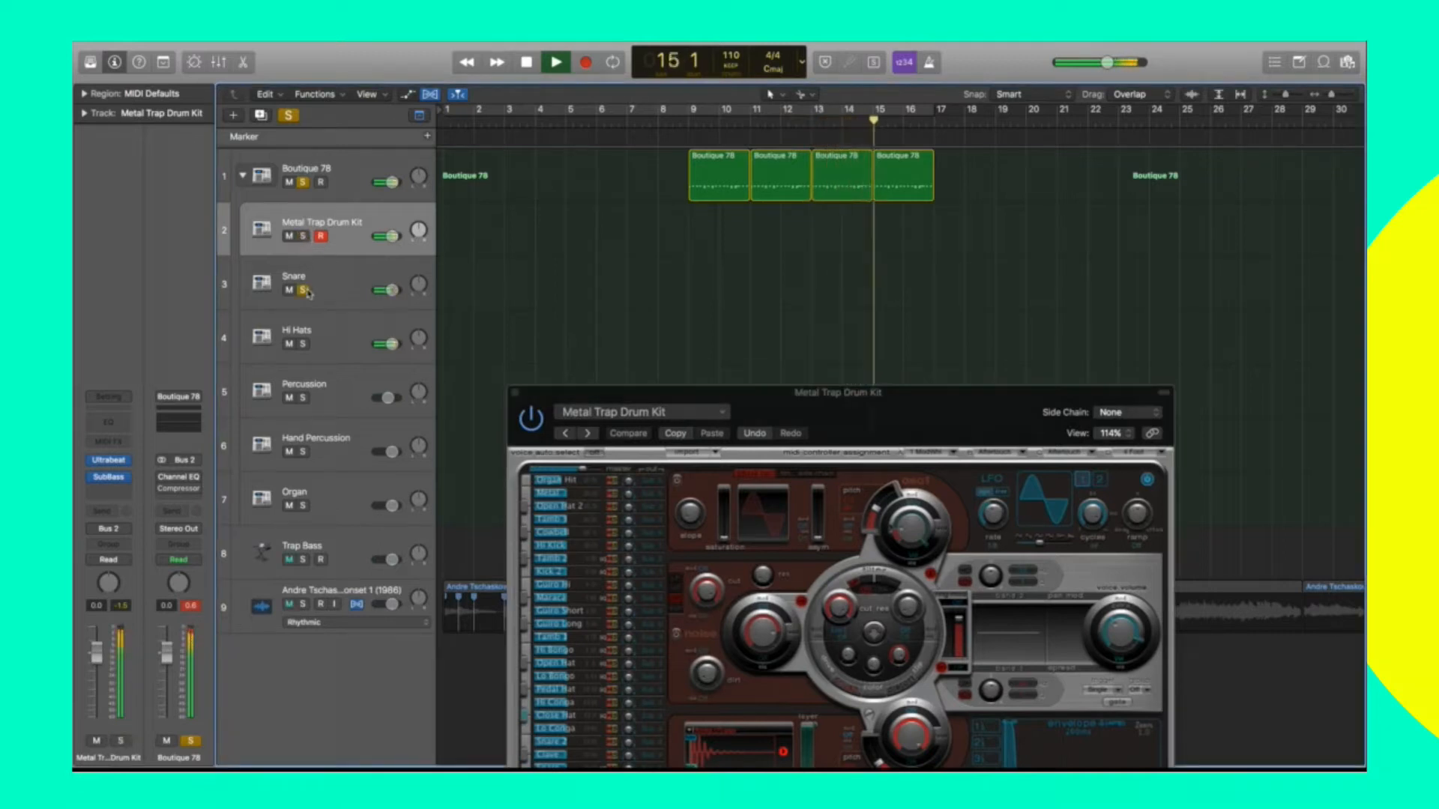
click(304, 183)
click(303, 237)
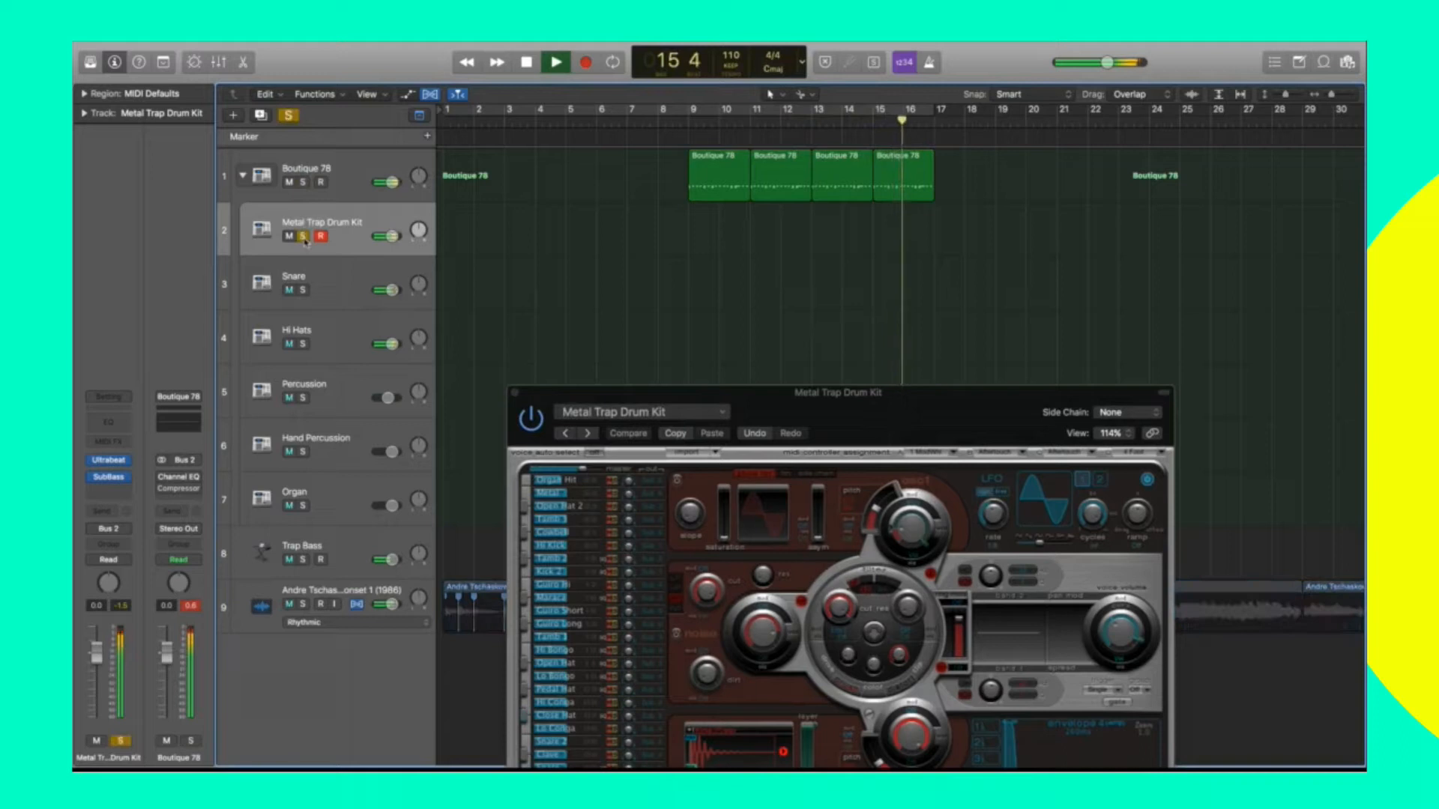
key(space)
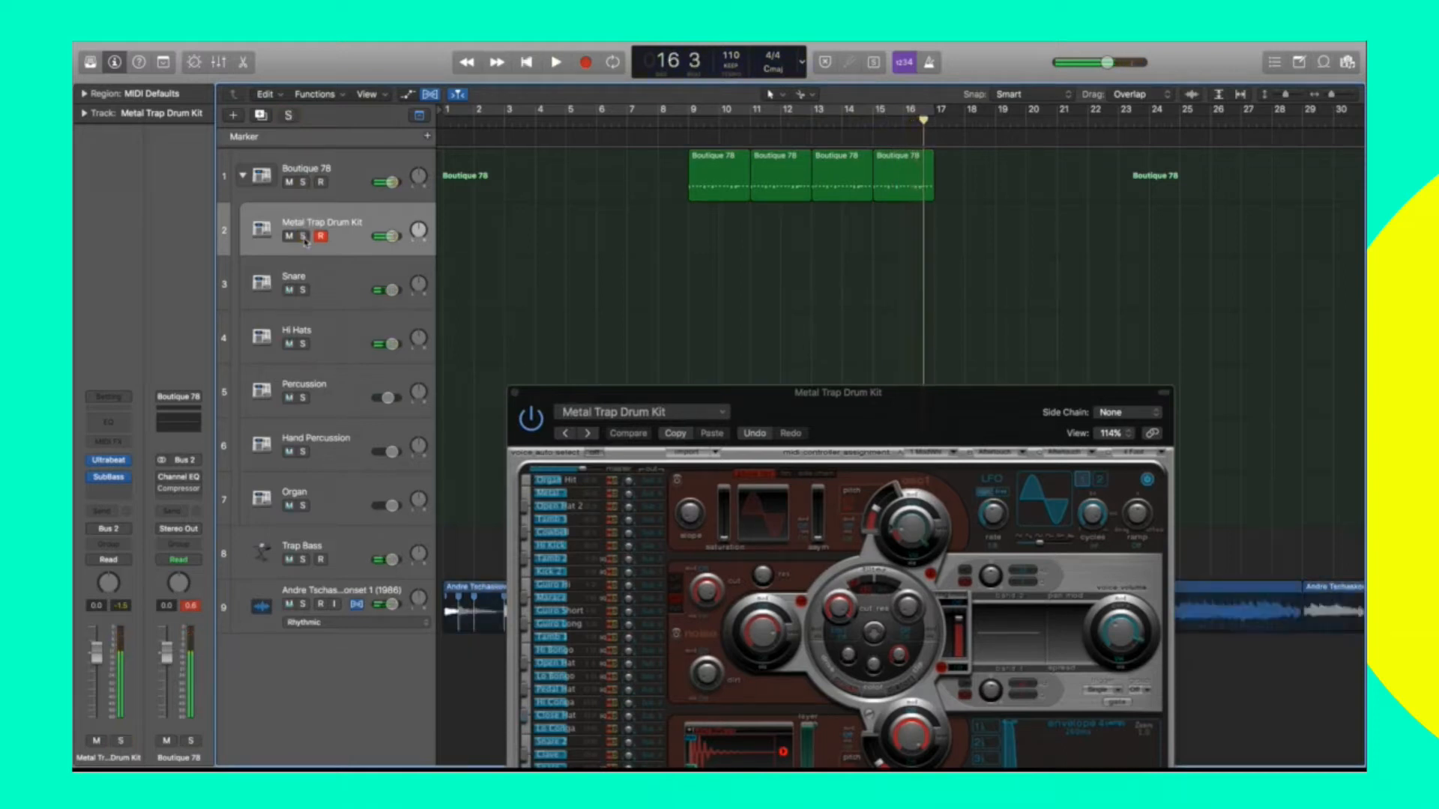
click(303, 237)
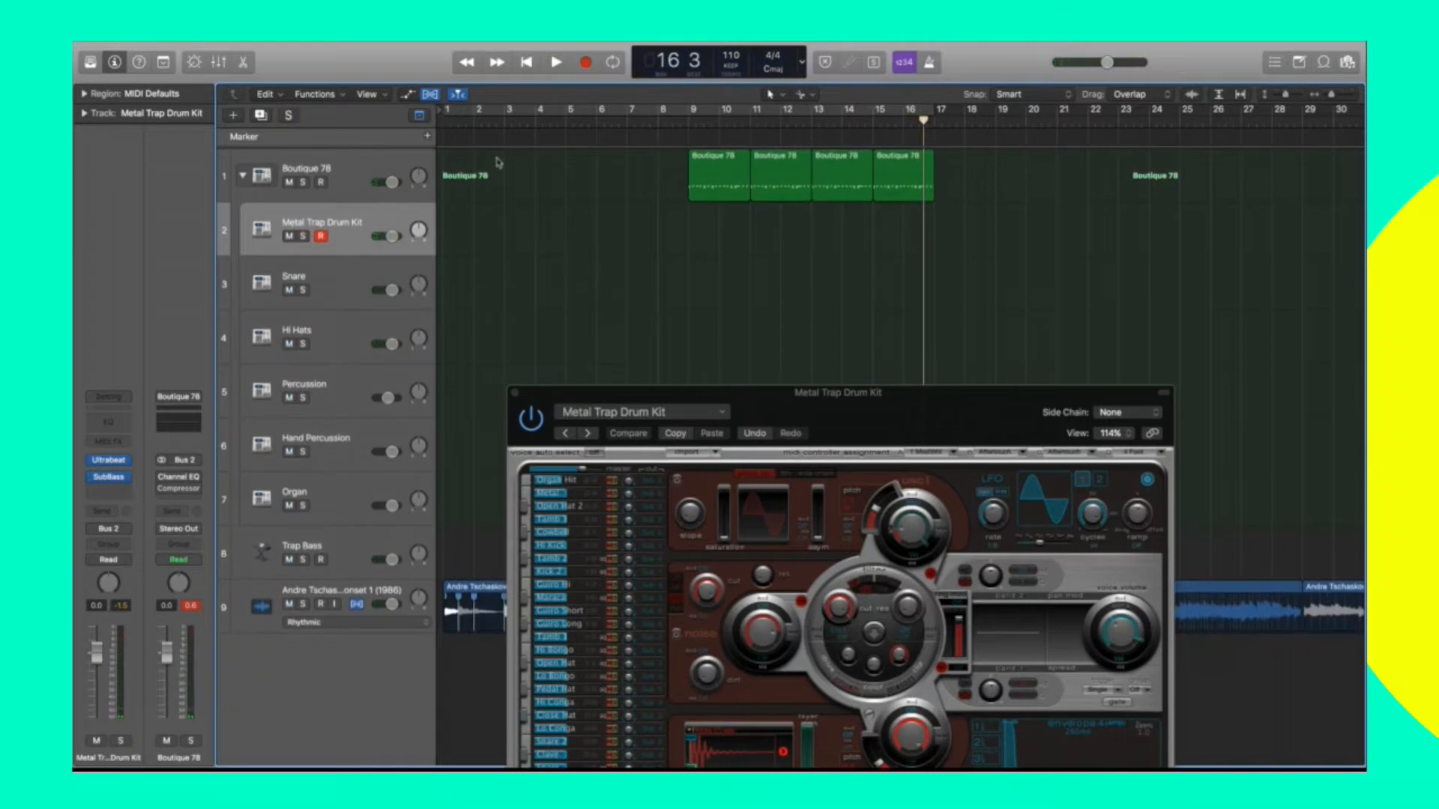
Collapse the Boutique 78 stack, duplicate it as a new track, and copy its four regions onto the duplicate at bar 9.
click(308, 174)
click(242, 177)
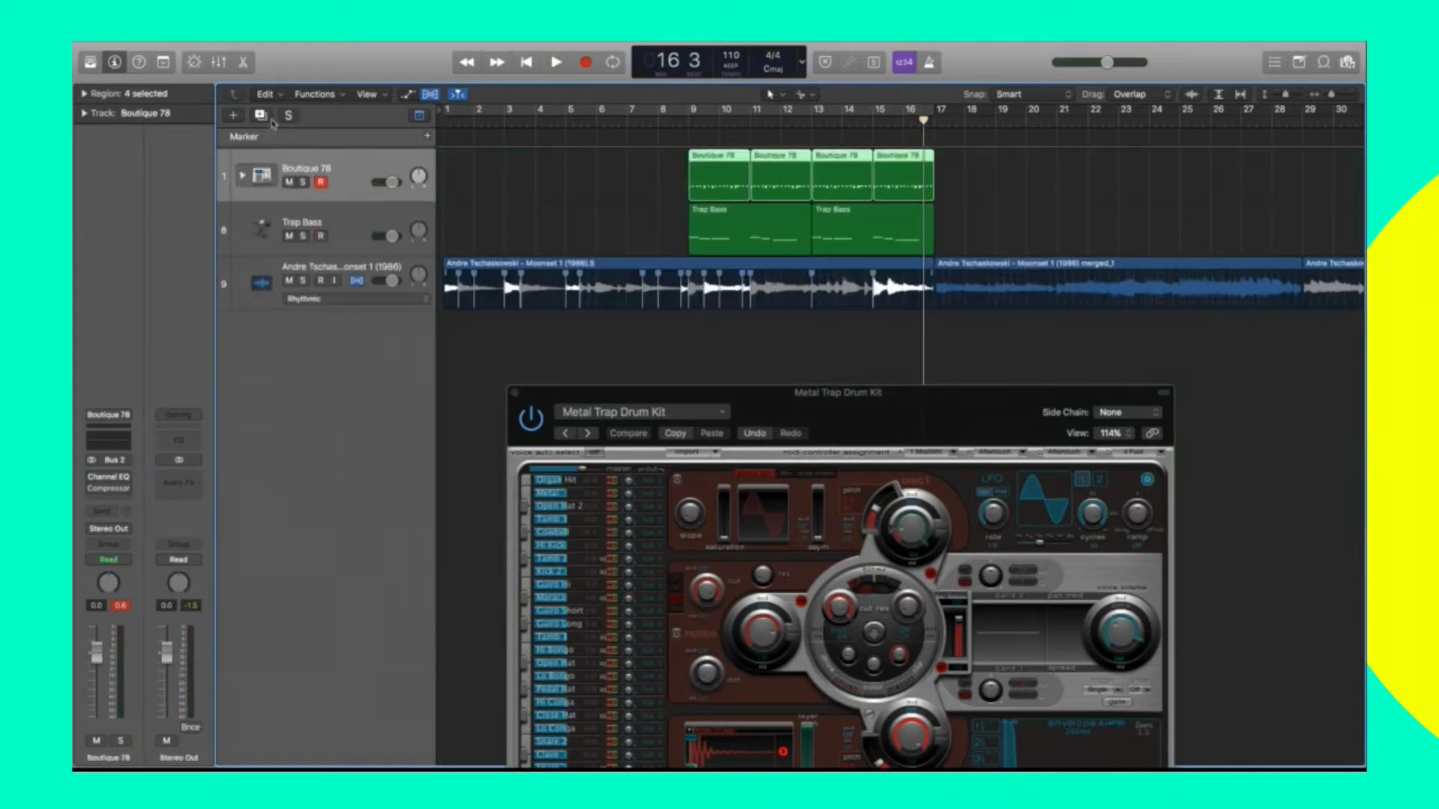
click(263, 115)
drag(952, 213, 723, 234)
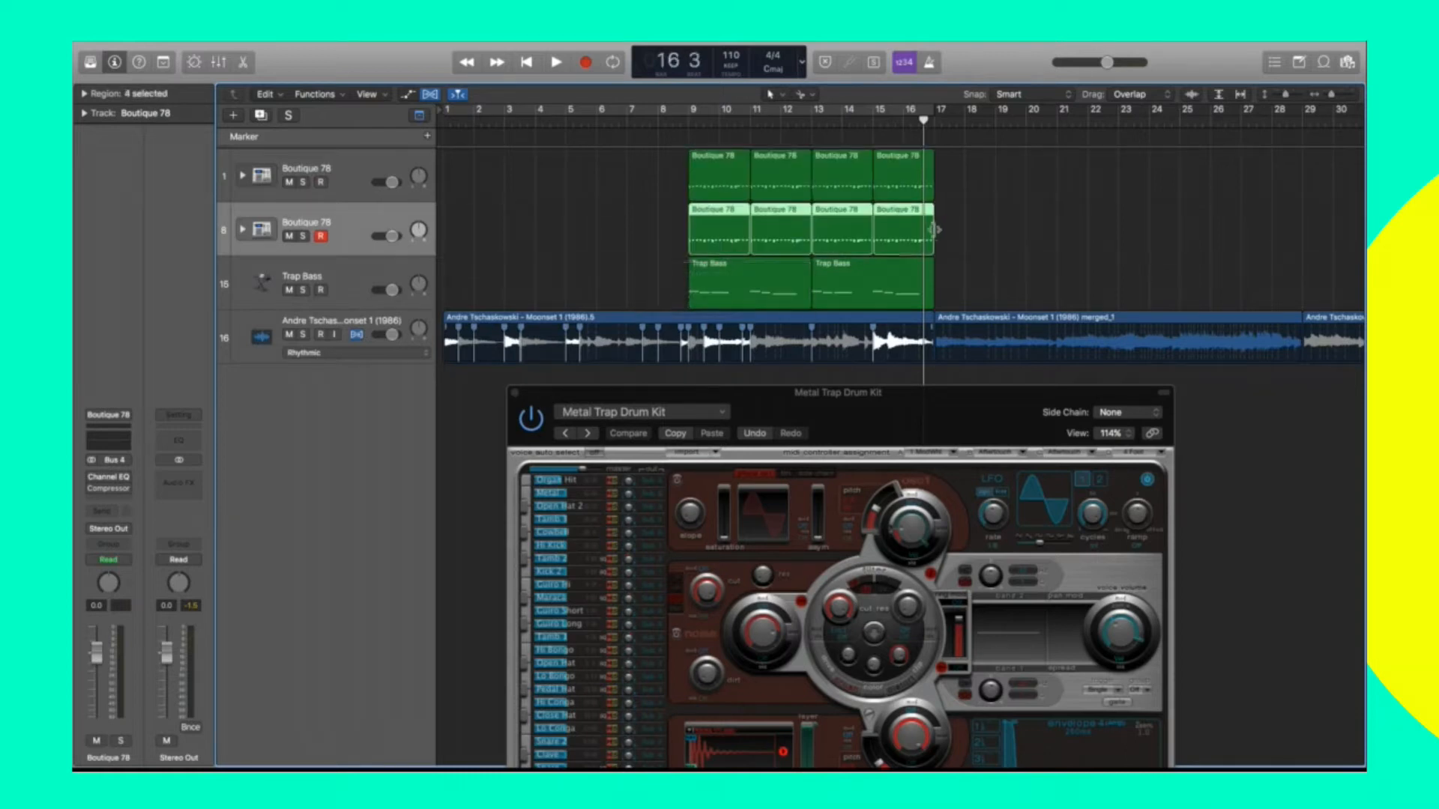
Delete every note except the kick notes from the four copied regions in the Piano Roll.
double_click(723, 229)
drag(899, 415, 402, 123)
click(1014, 721)
drag(1048, 712, 662, 630)
key(Delete)
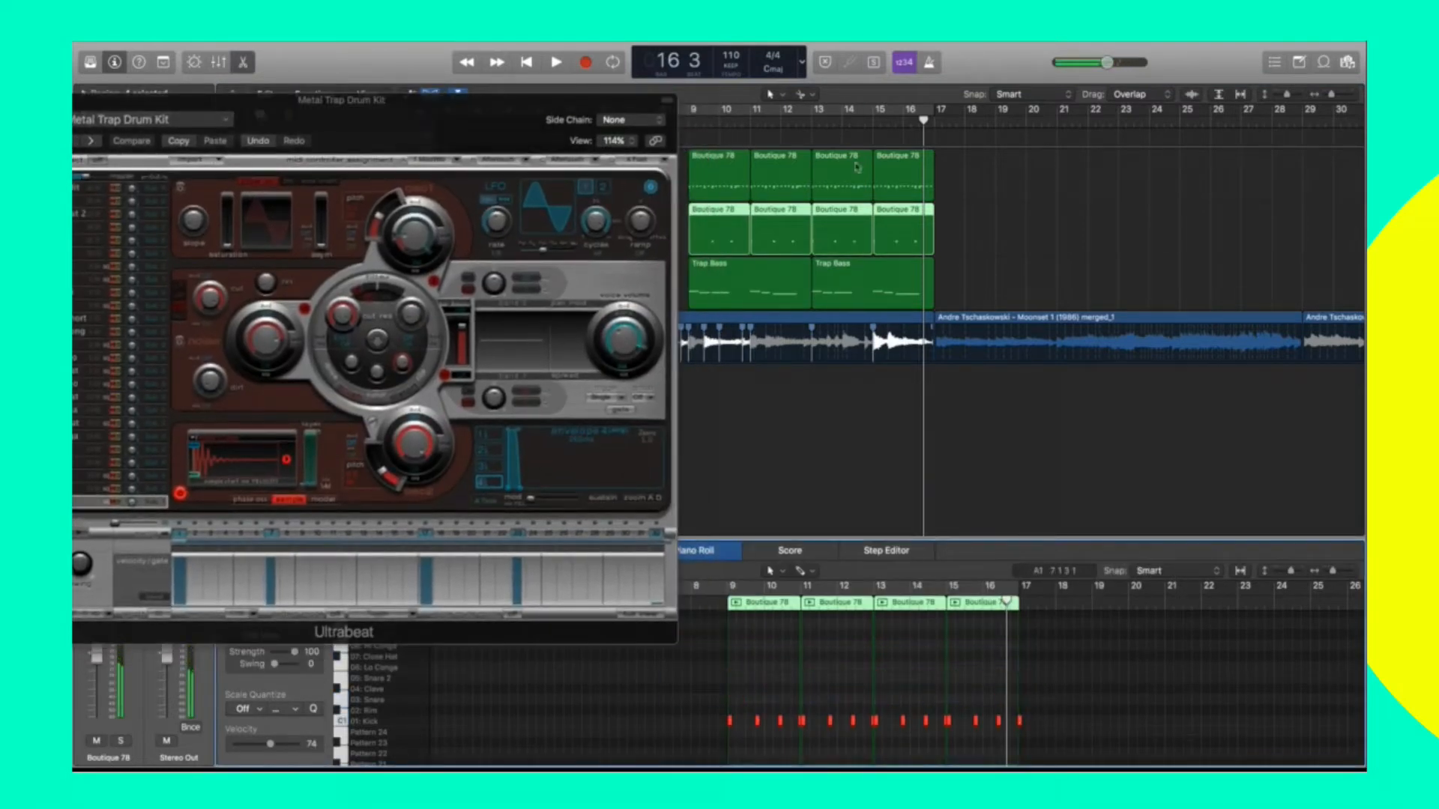
Remove the kick notes from the four regions on the original Boutique 78 track.
drag(967, 178, 671, 177)
click(725, 715)
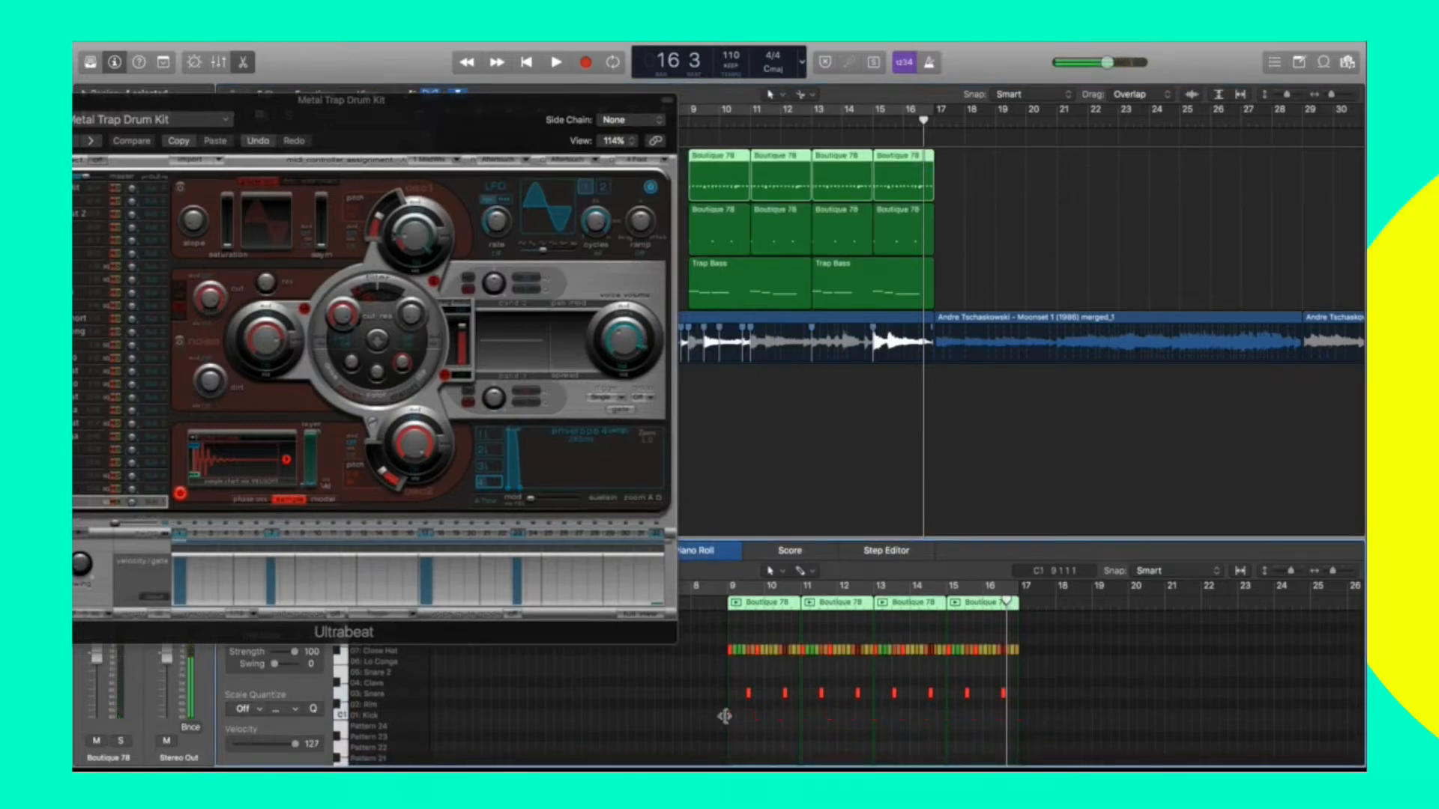
Close the Ultrabeat window and rename the duplicated Boutique 78 track as Kick.
drag(127, 109, 202, 109)
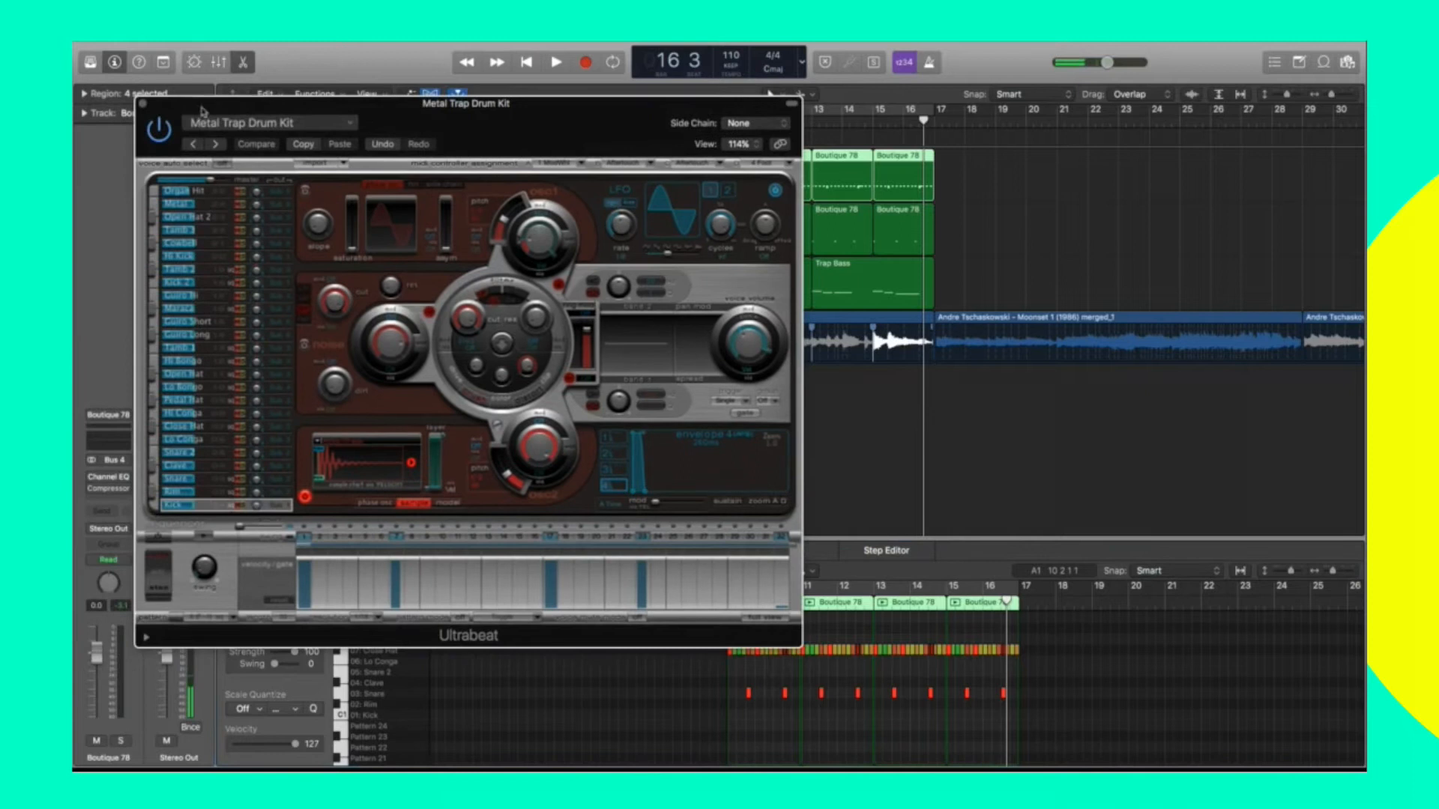
click(143, 105)
double_click(302, 223)
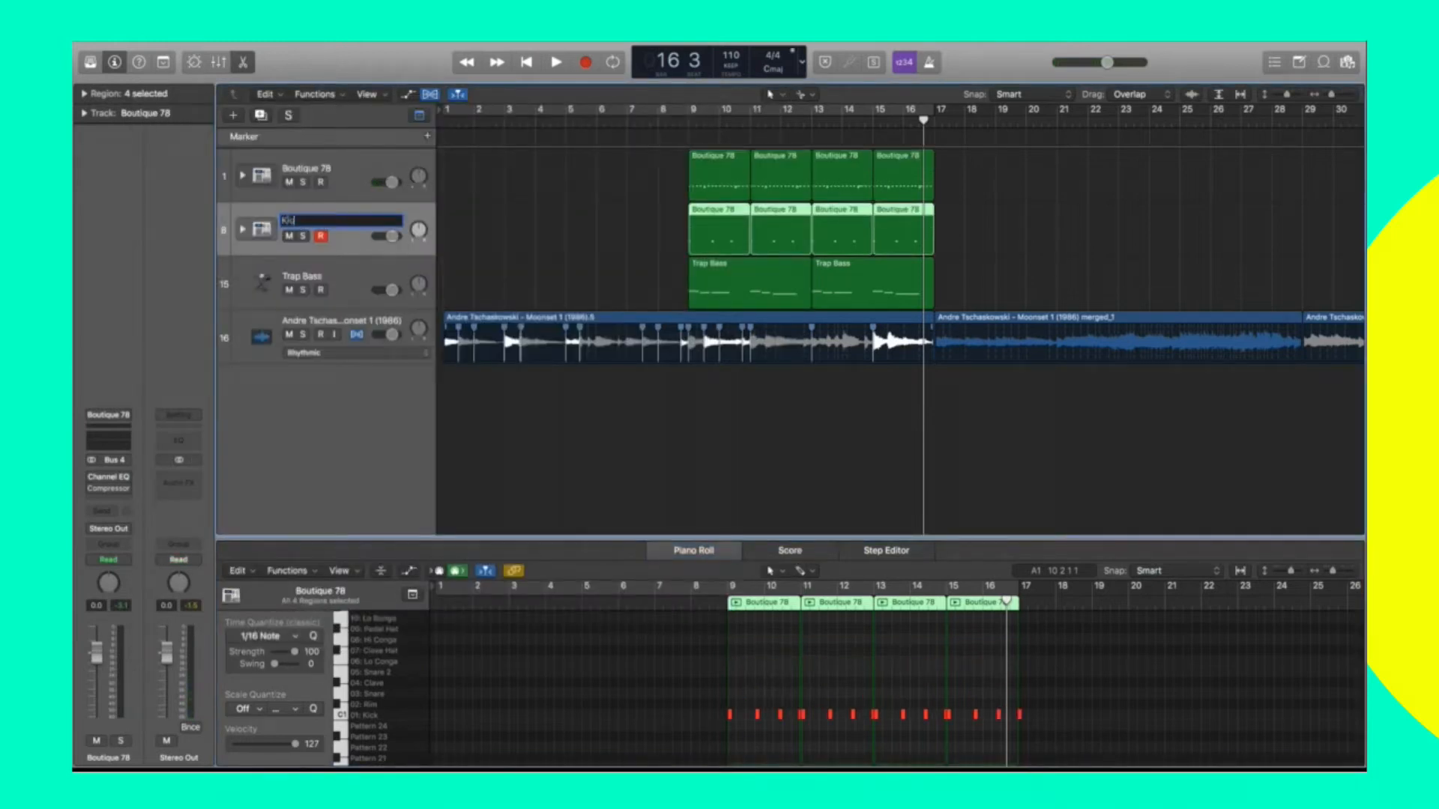
key(Return)
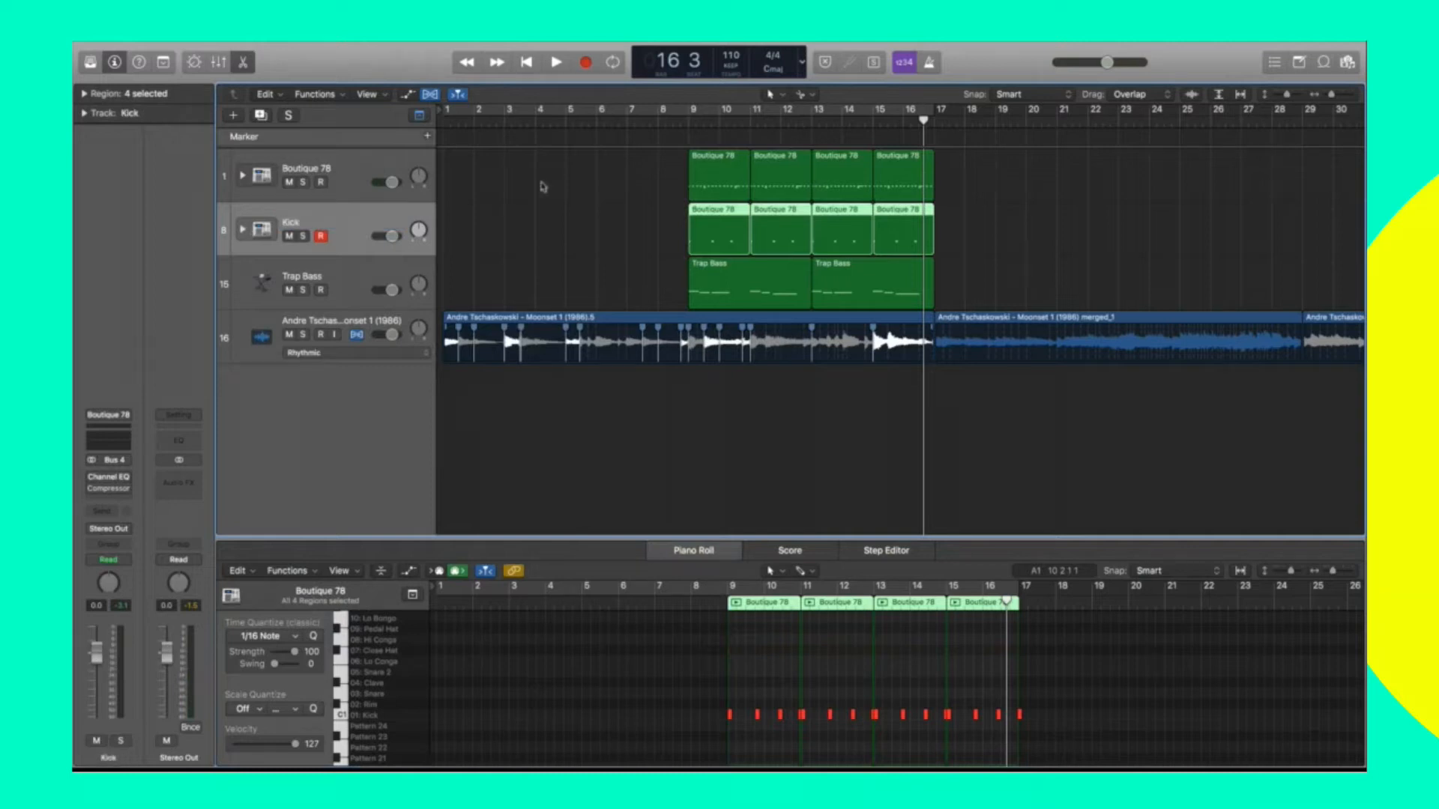
Play the arrangement from bar 9 to listen to the drums with the separated kick.
click(685, 132)
key(space)
click(691, 121)
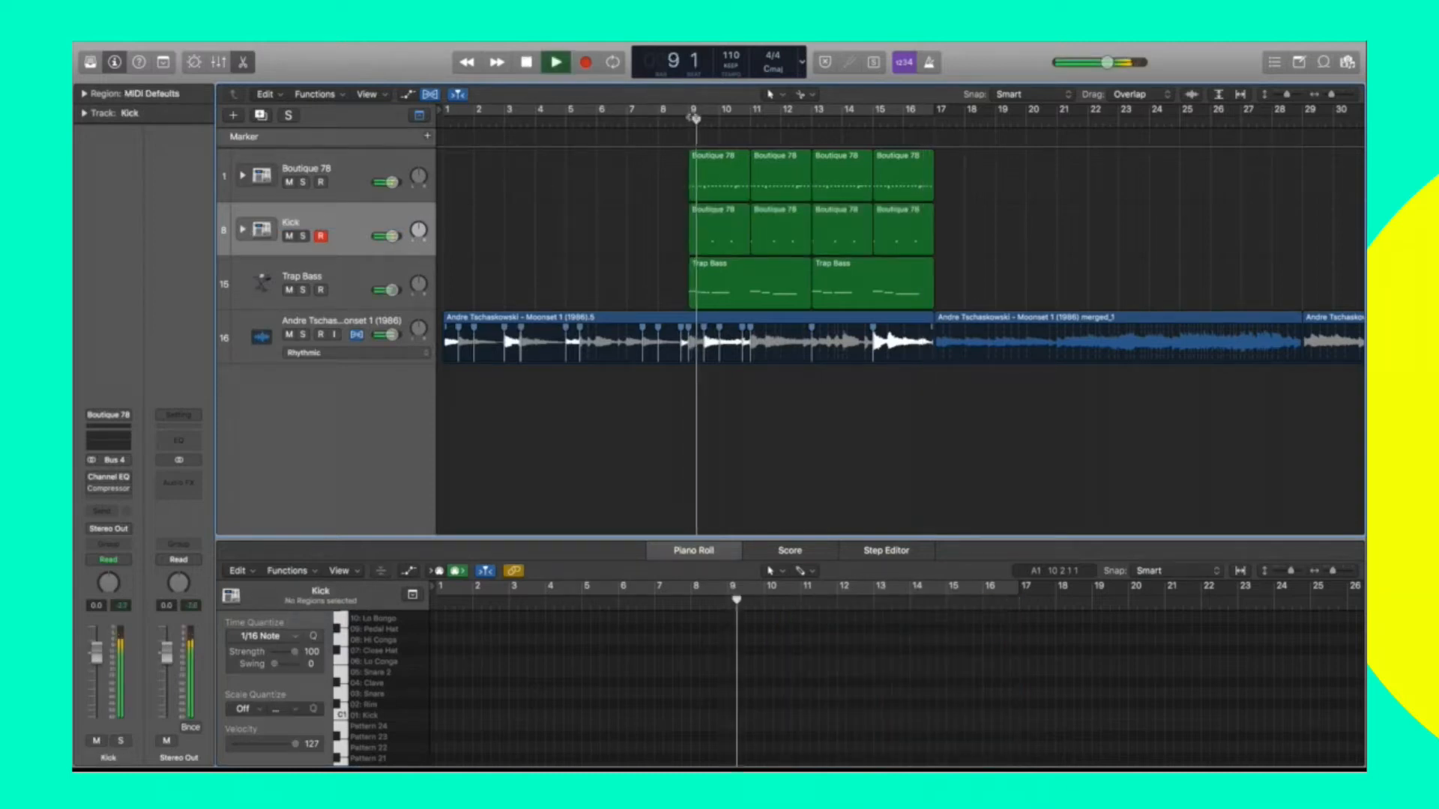
key(space)
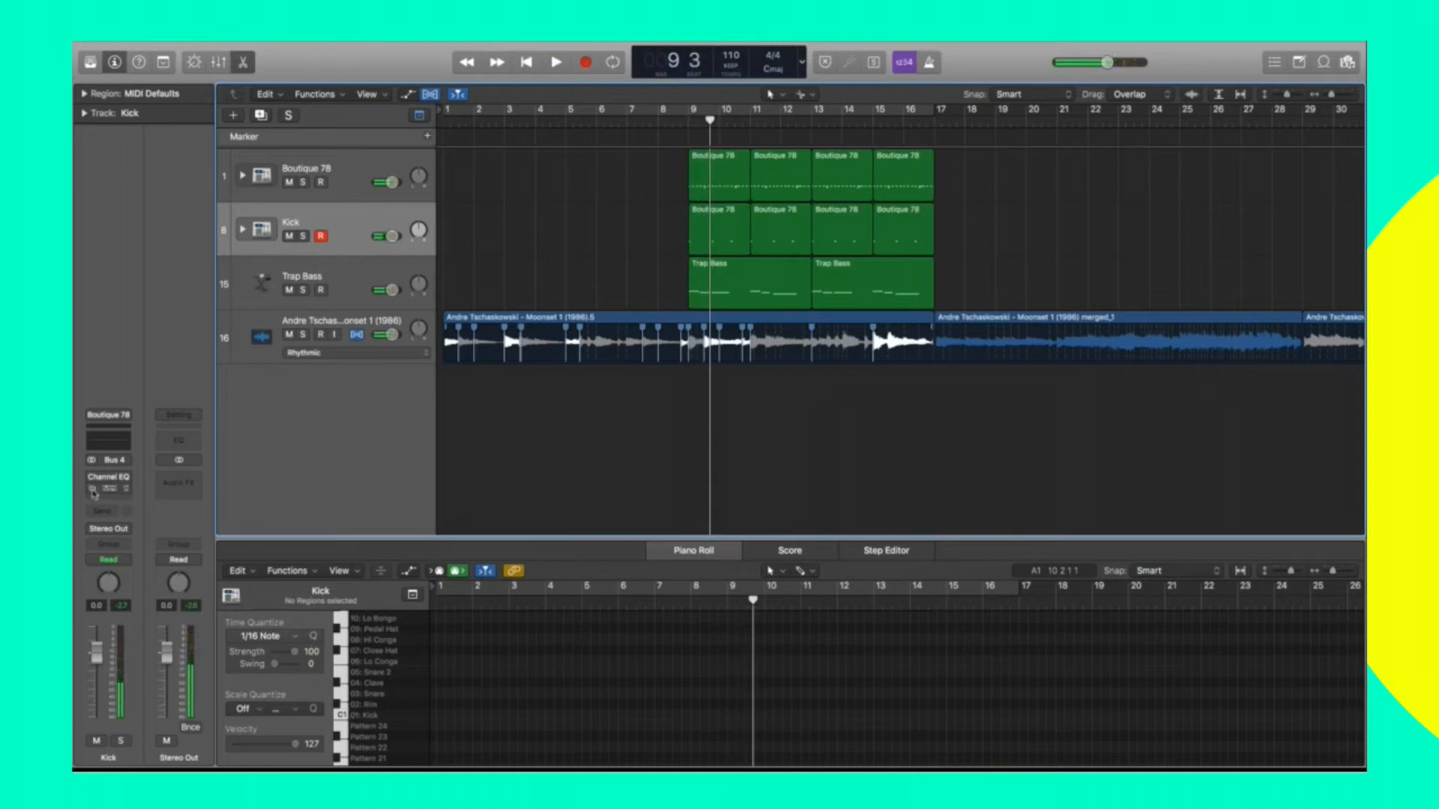
Open the Compressor on the Kick track, switch it to the Vintage FET model, and move its window clear of the tracks.
click(110, 489)
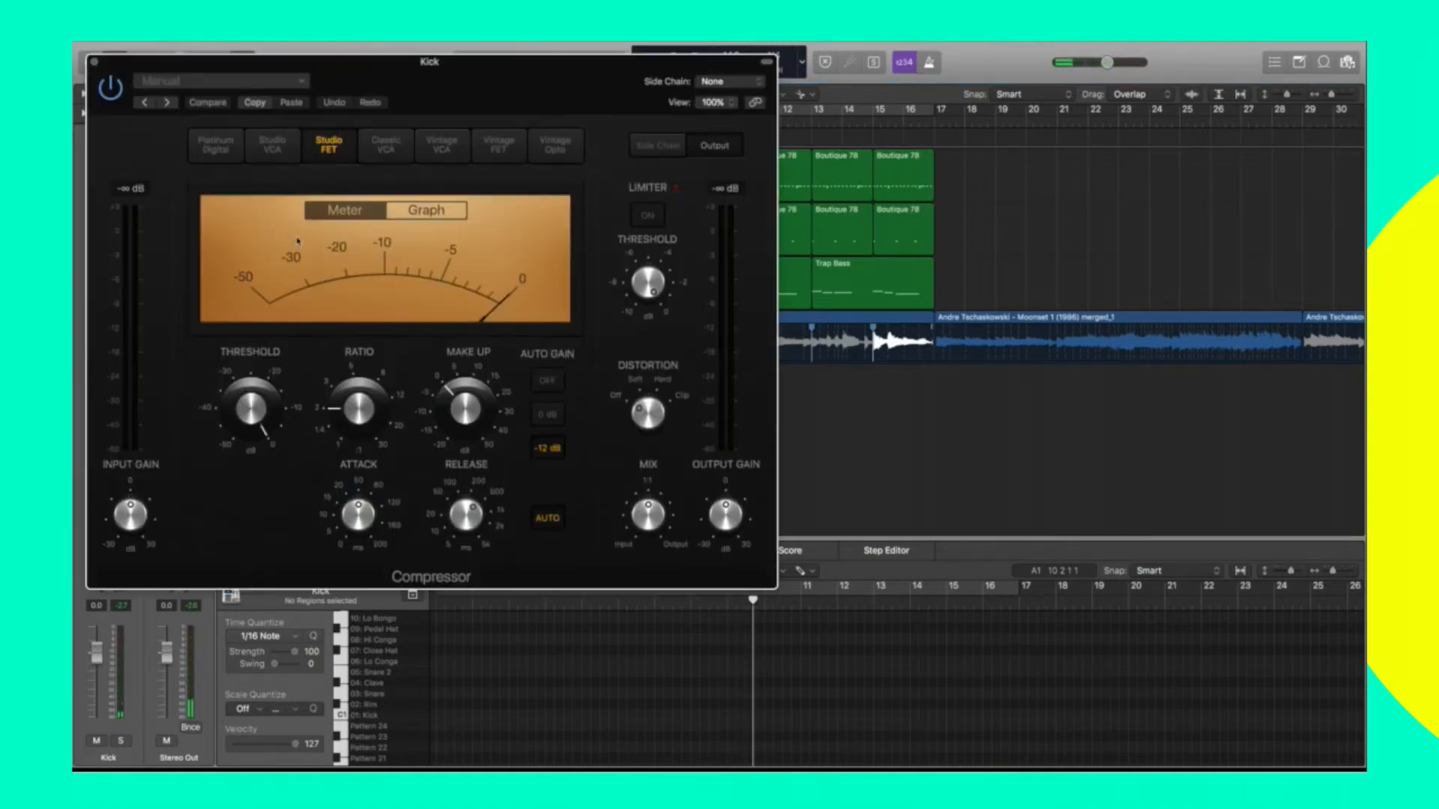
click(496, 145)
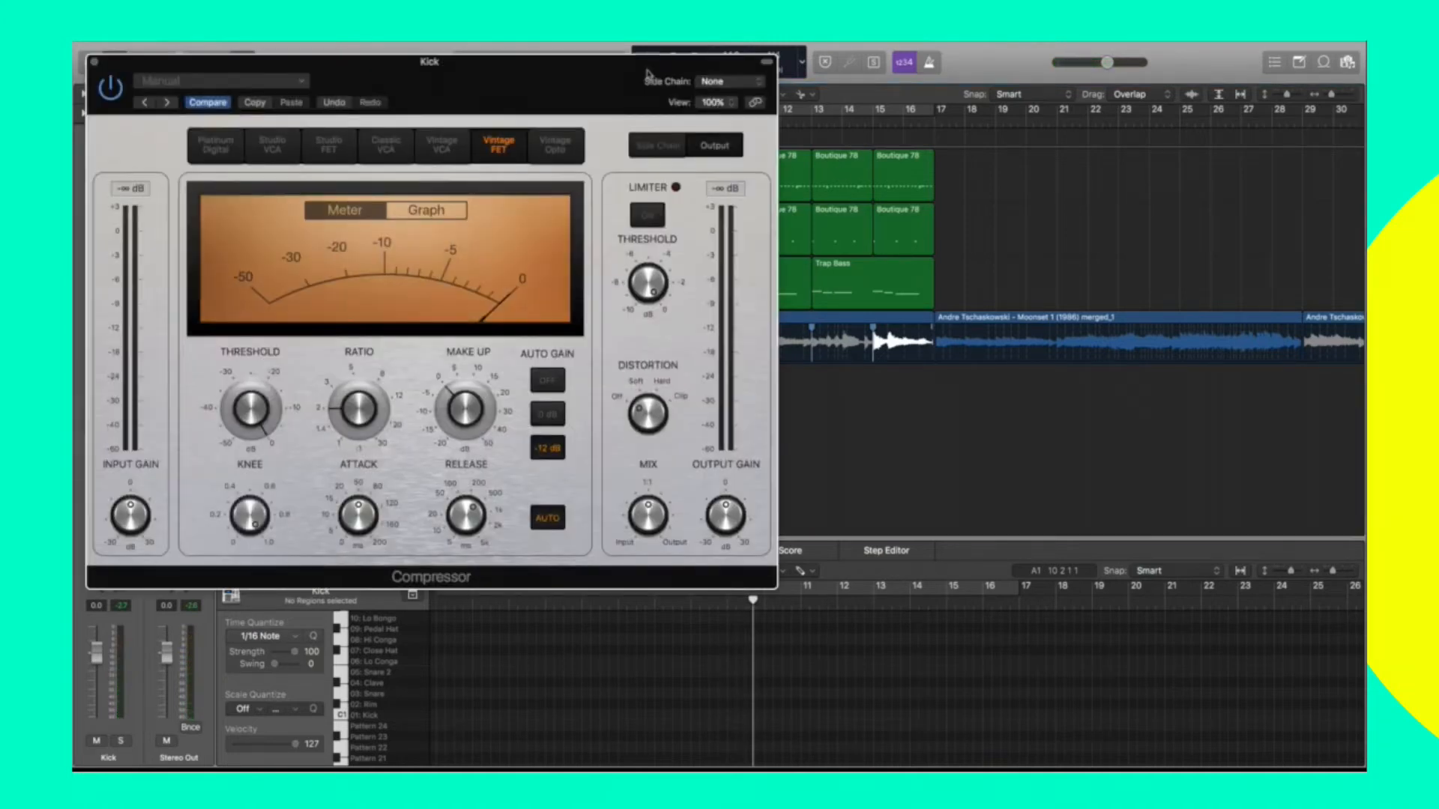
drag(649, 73, 777, 359)
Play from bar 9 with the Boutique 78 and Kick tracks soloed, keeping the Compressor controls in view.
click(703, 132)
key(space)
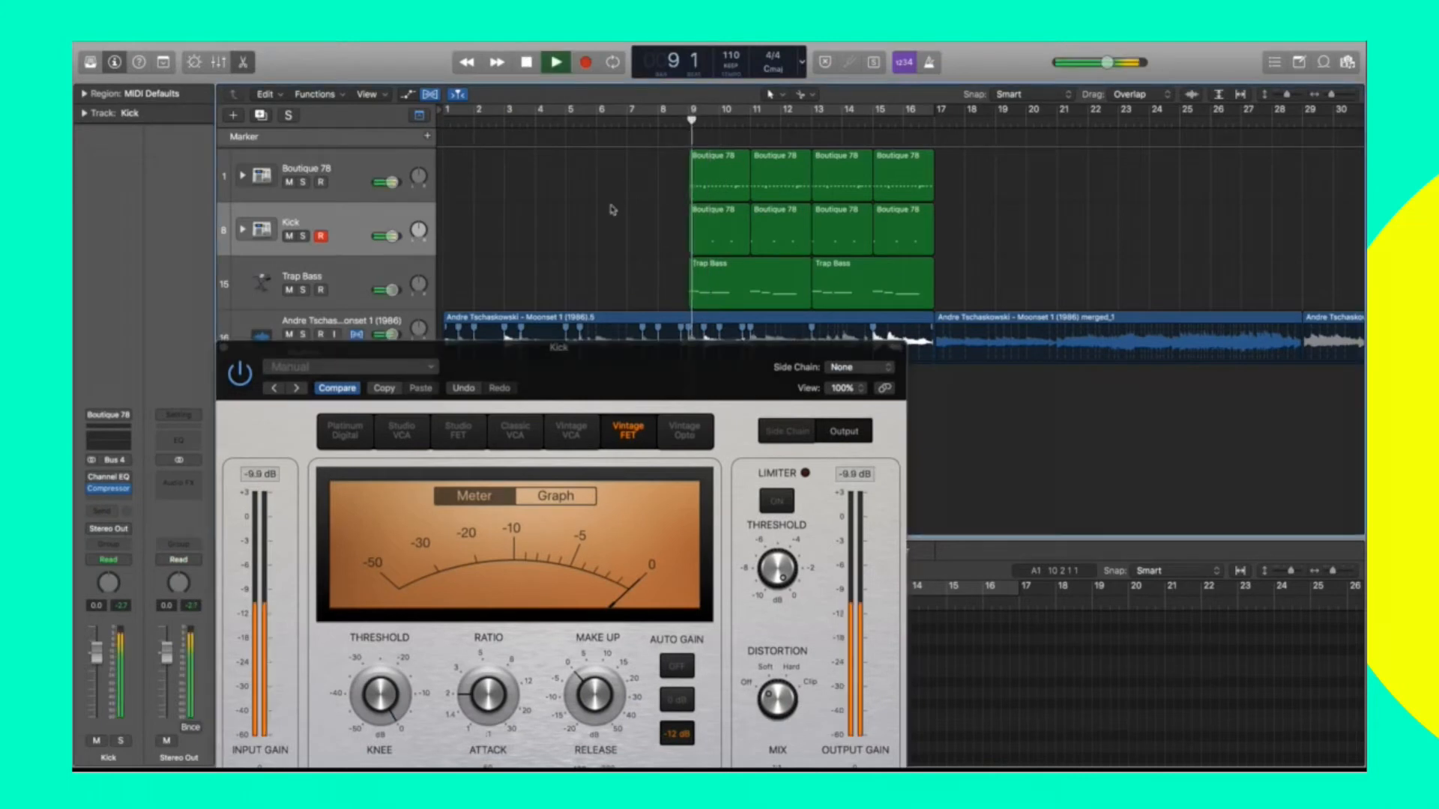
click(302, 182)
click(302, 236)
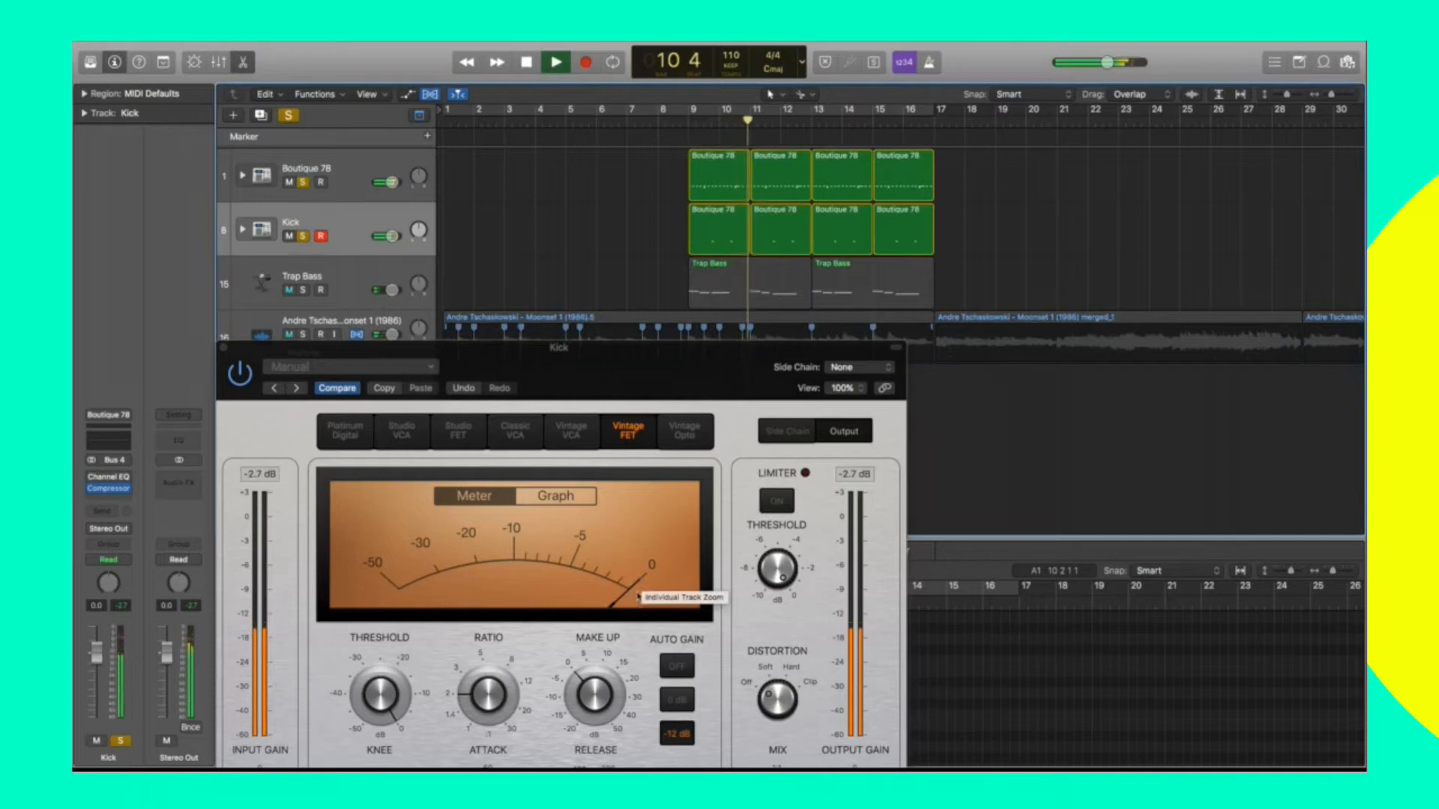
drag(614, 397, 553, 339)
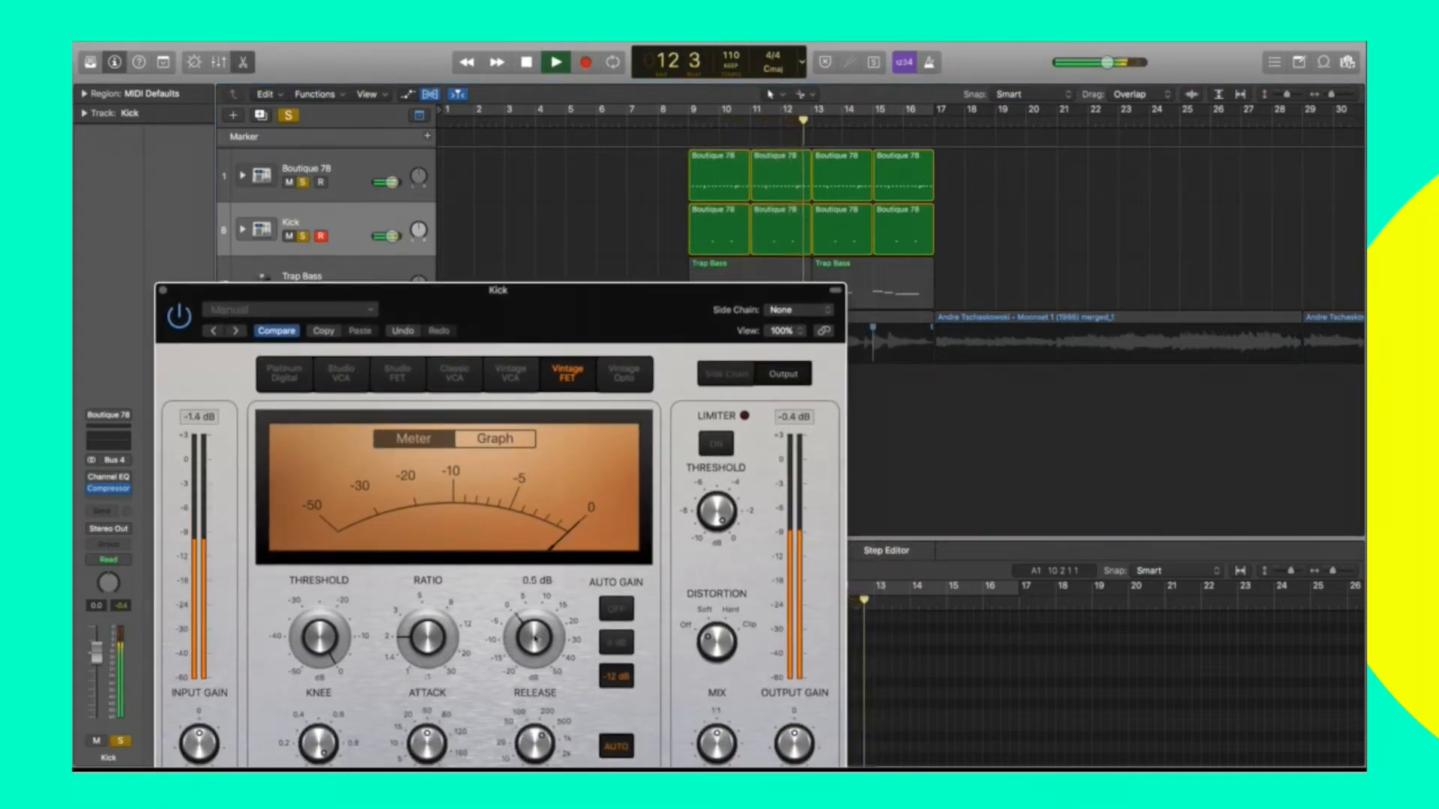
Raise the Kick compressor's ratio, lower its threshold, and loop playback over bars 9 to 17.
drag(437, 637, 439, 615)
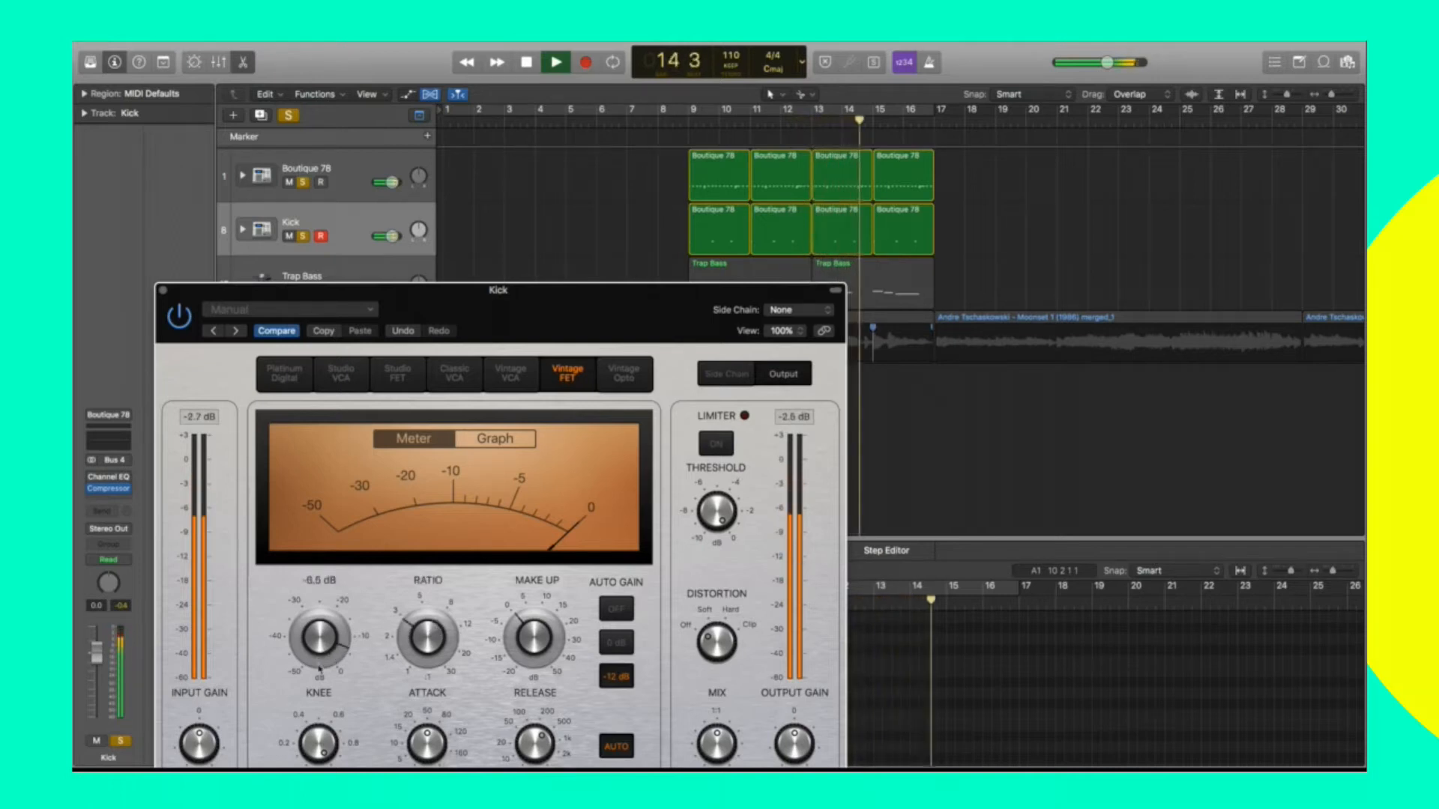
drag(319, 631, 319, 658)
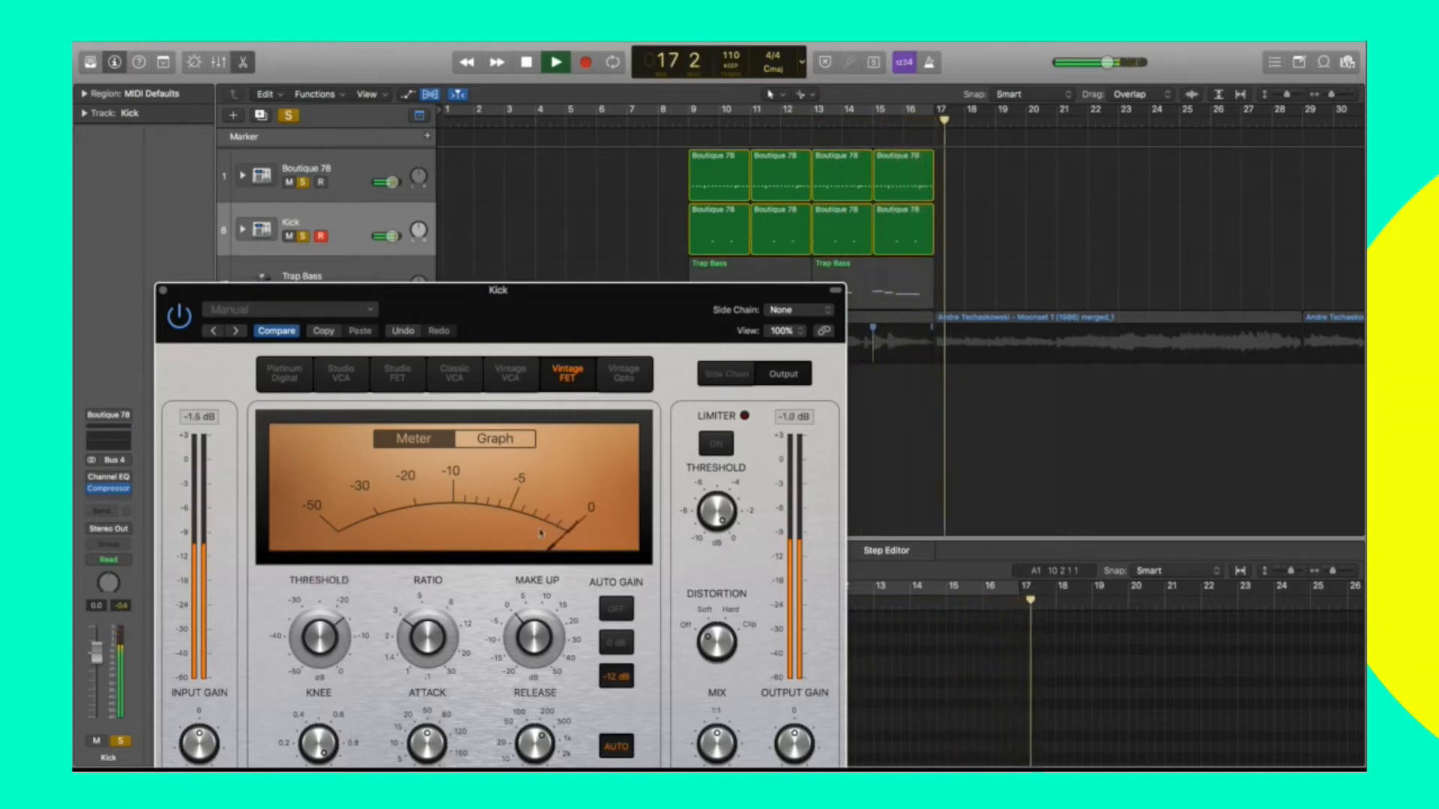
drag(705, 112, 929, 120)
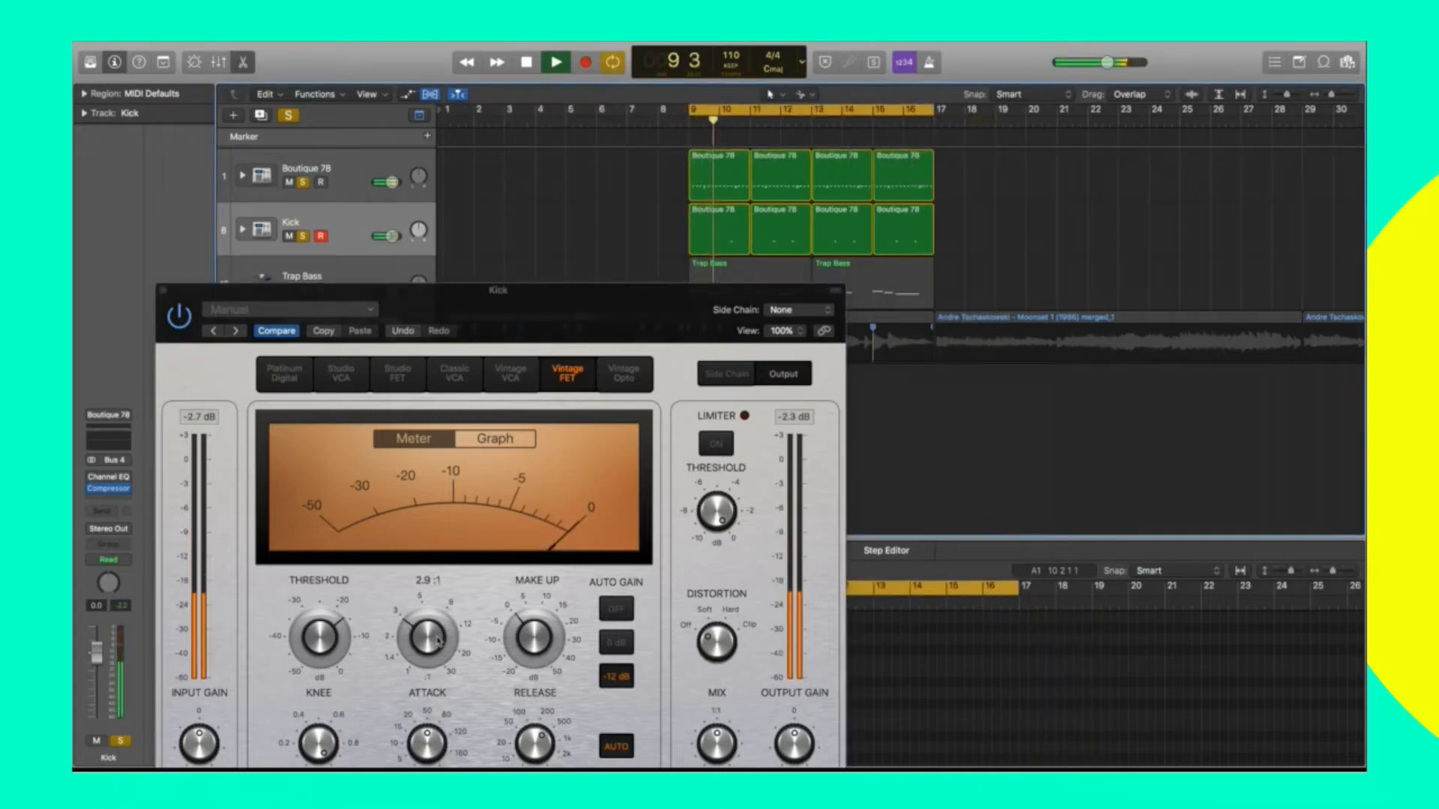
drag(438, 641, 439, 632)
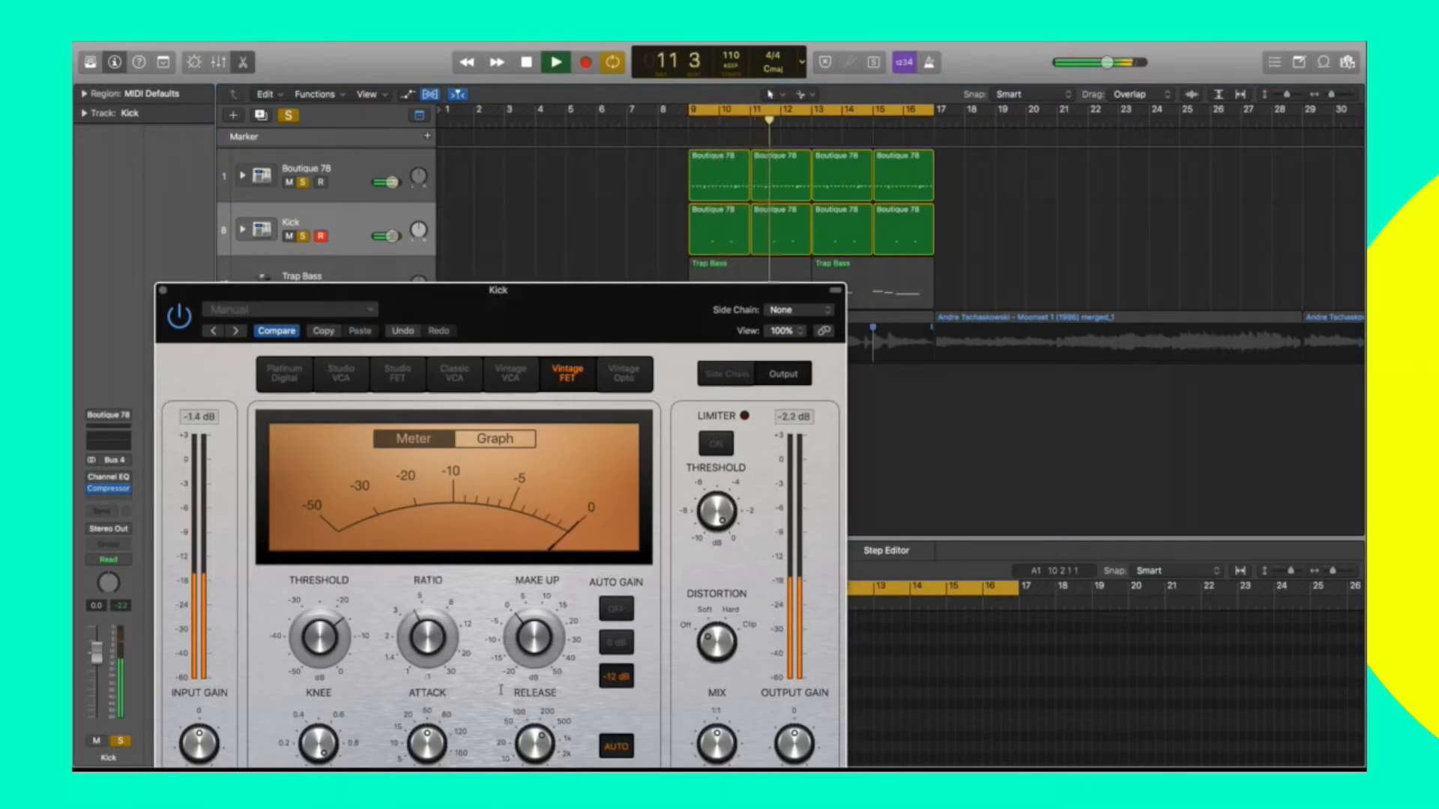
Unsolo Boutique 78, lengthen the Kick compressor's attack, and set its release to about 1700 ms.
drag(542, 732, 546, 755)
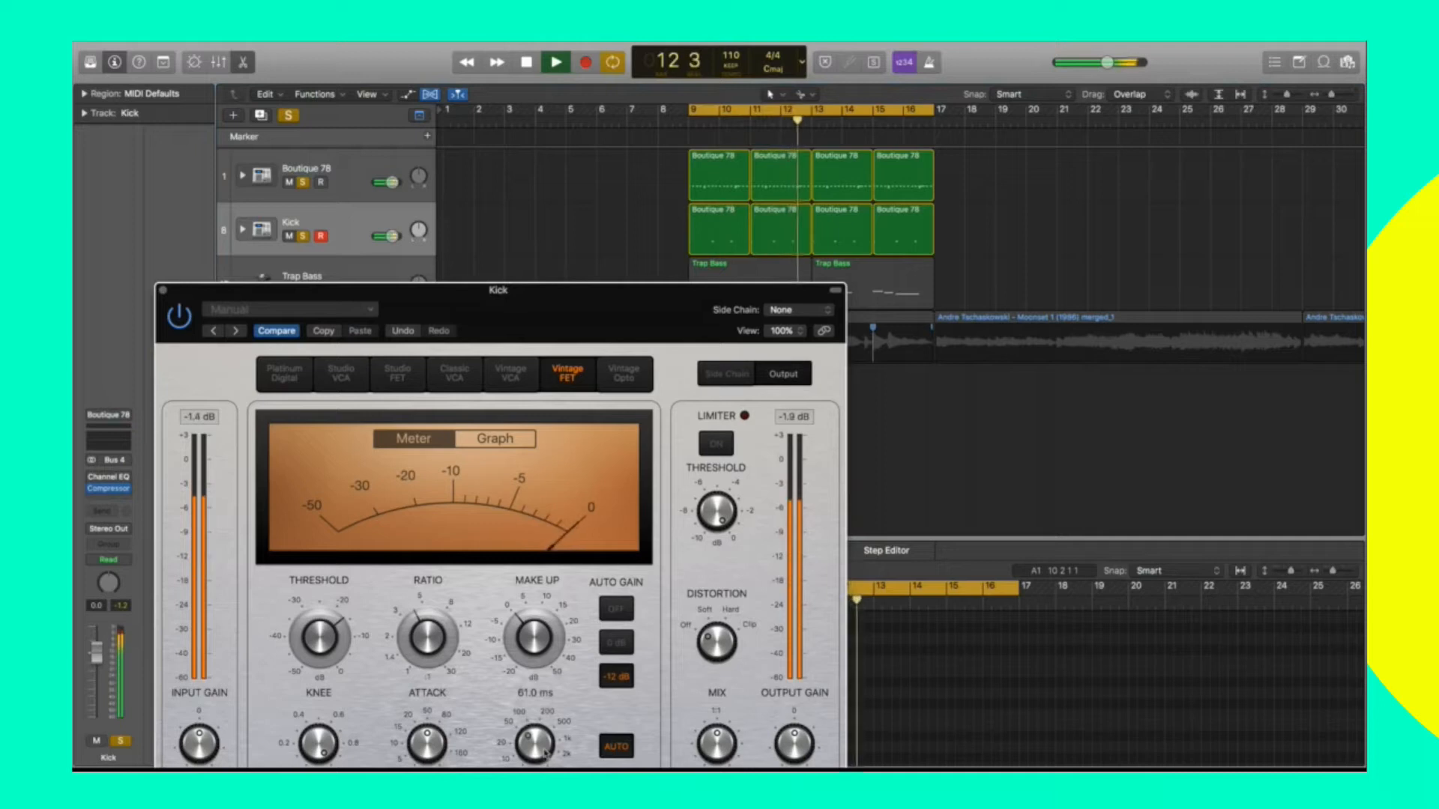
click(305, 181)
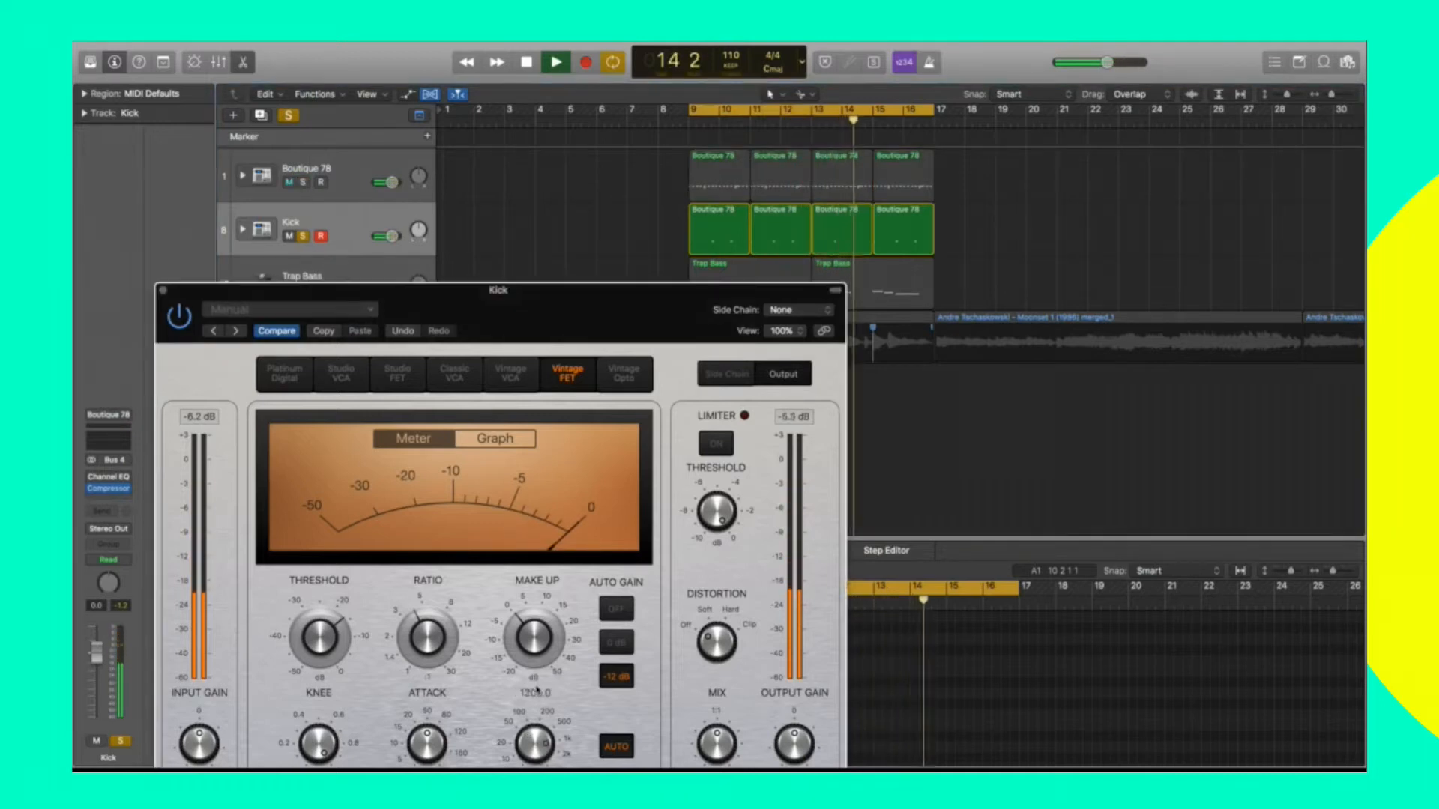
drag(428, 738, 429, 704)
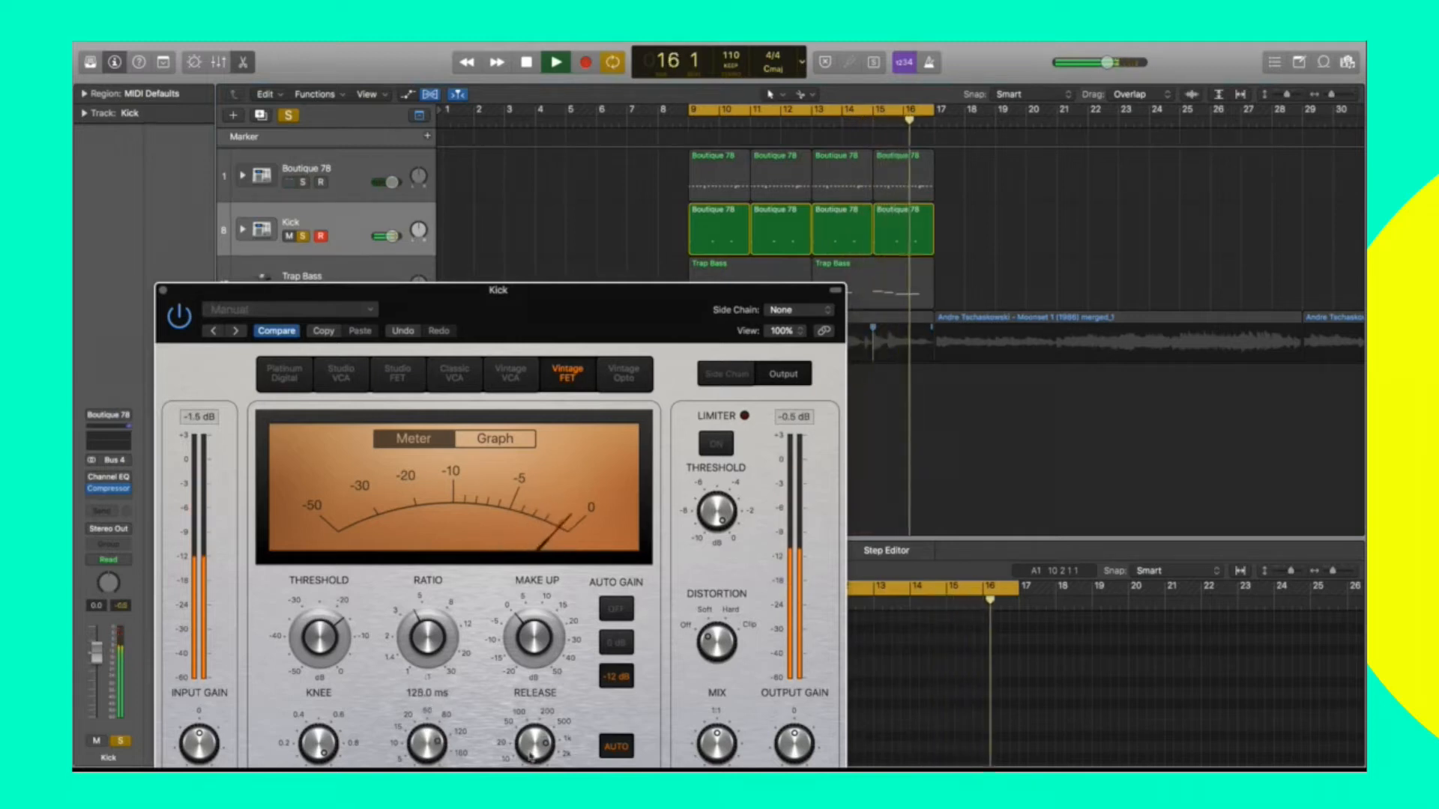
drag(531, 757, 542, 698)
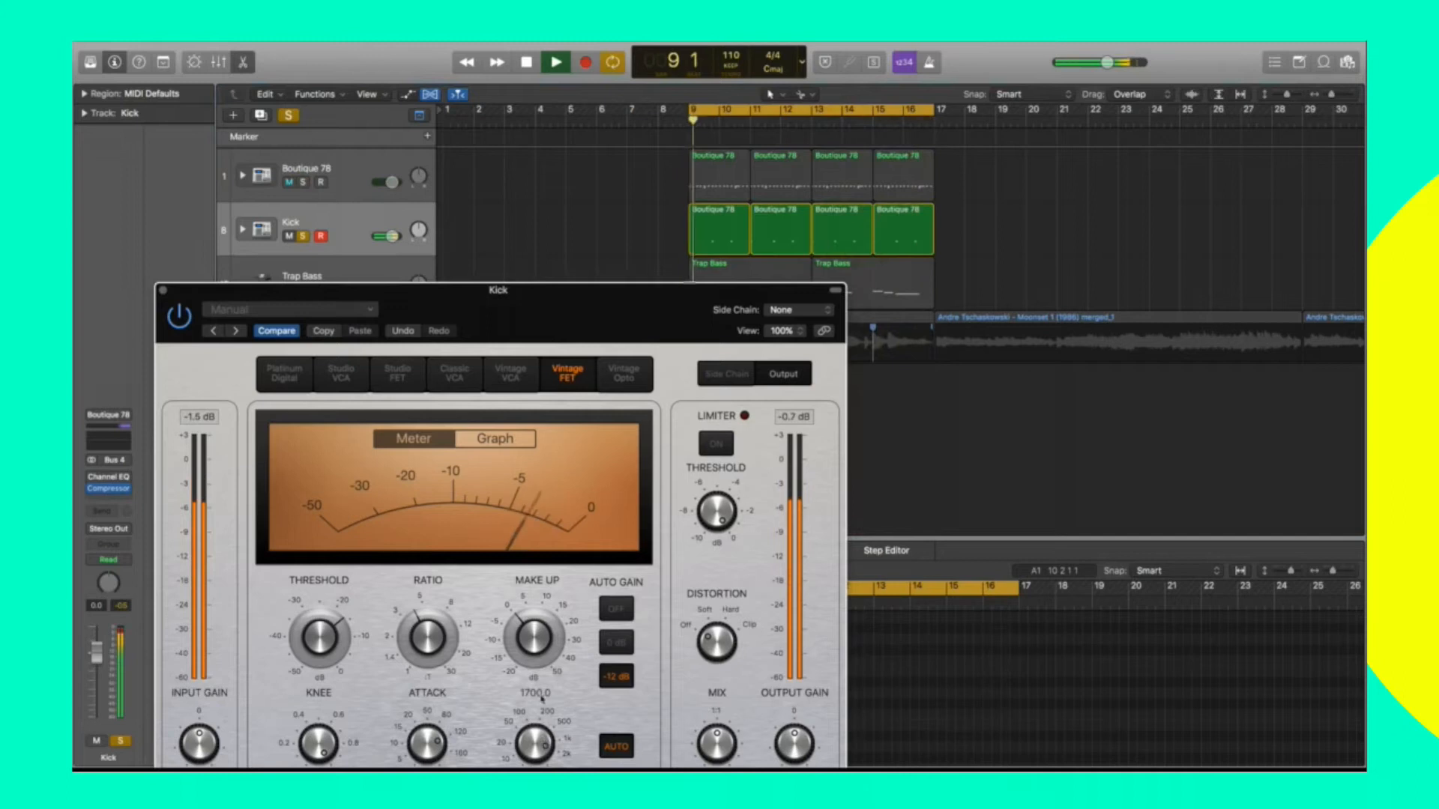
Raise the master volume slightly and set the Kick compressor's make-up gain to 2.0 dB.
drag(1122, 66, 1125, 66)
drag(543, 649, 545, 639)
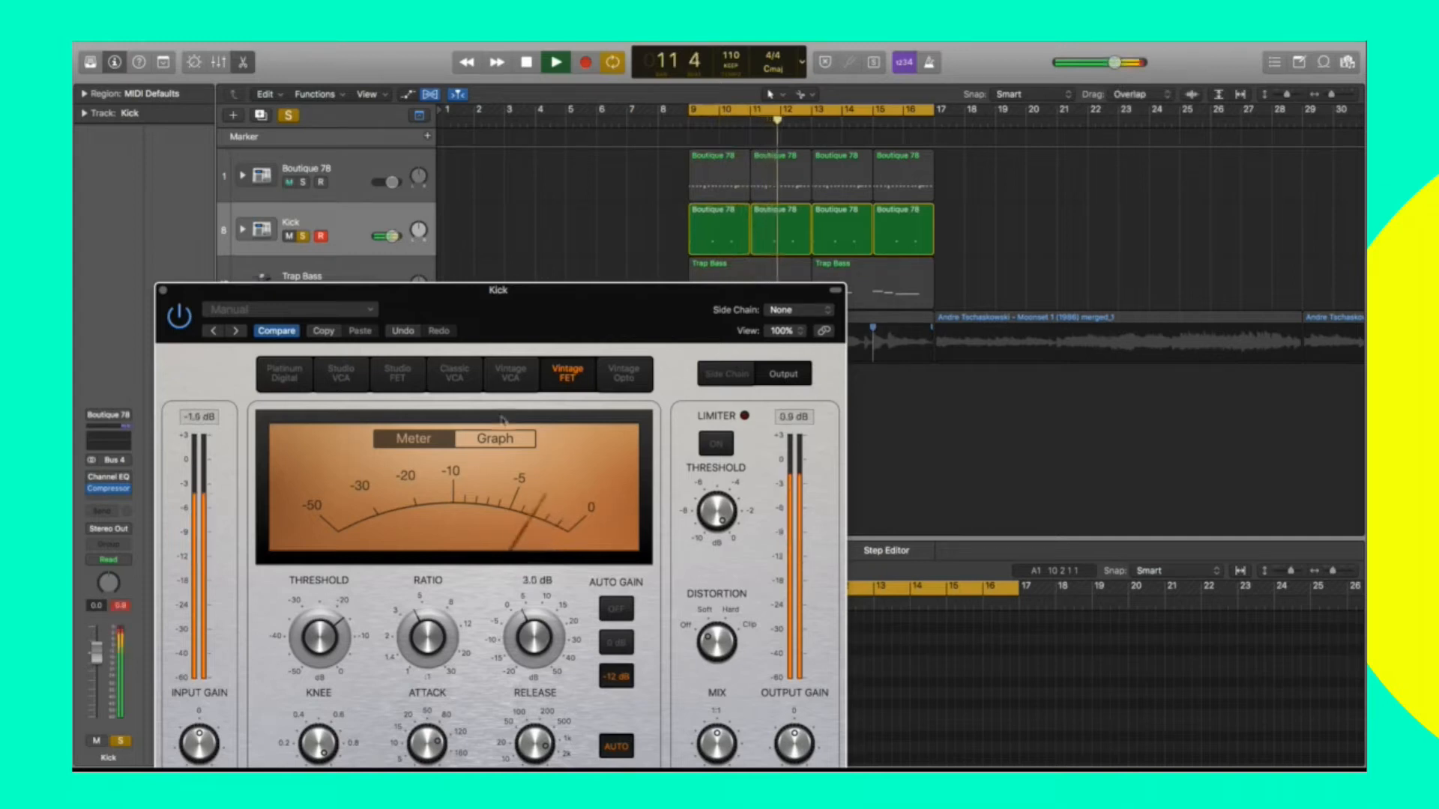
drag(493, 304, 668, 328)
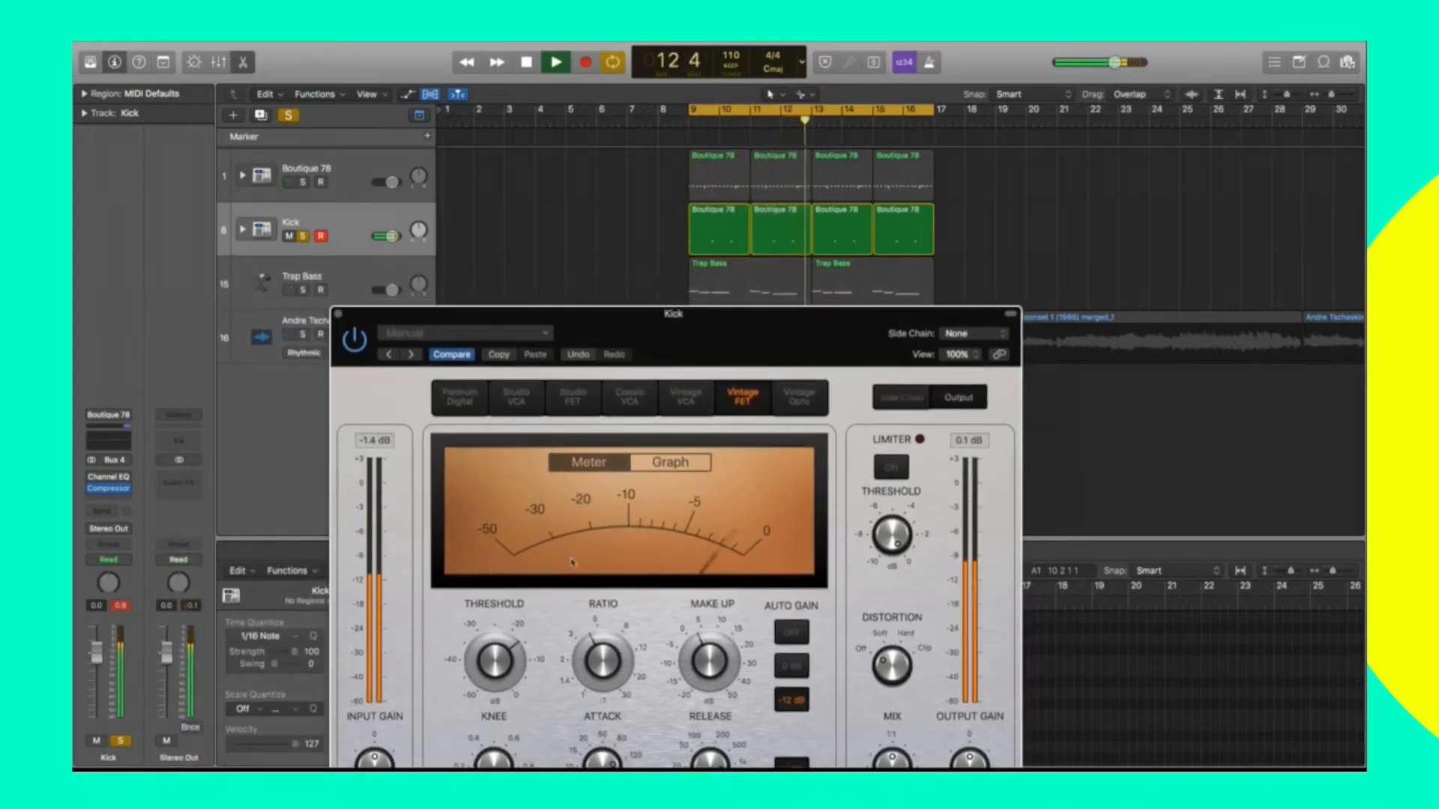
drag(702, 669, 702, 665)
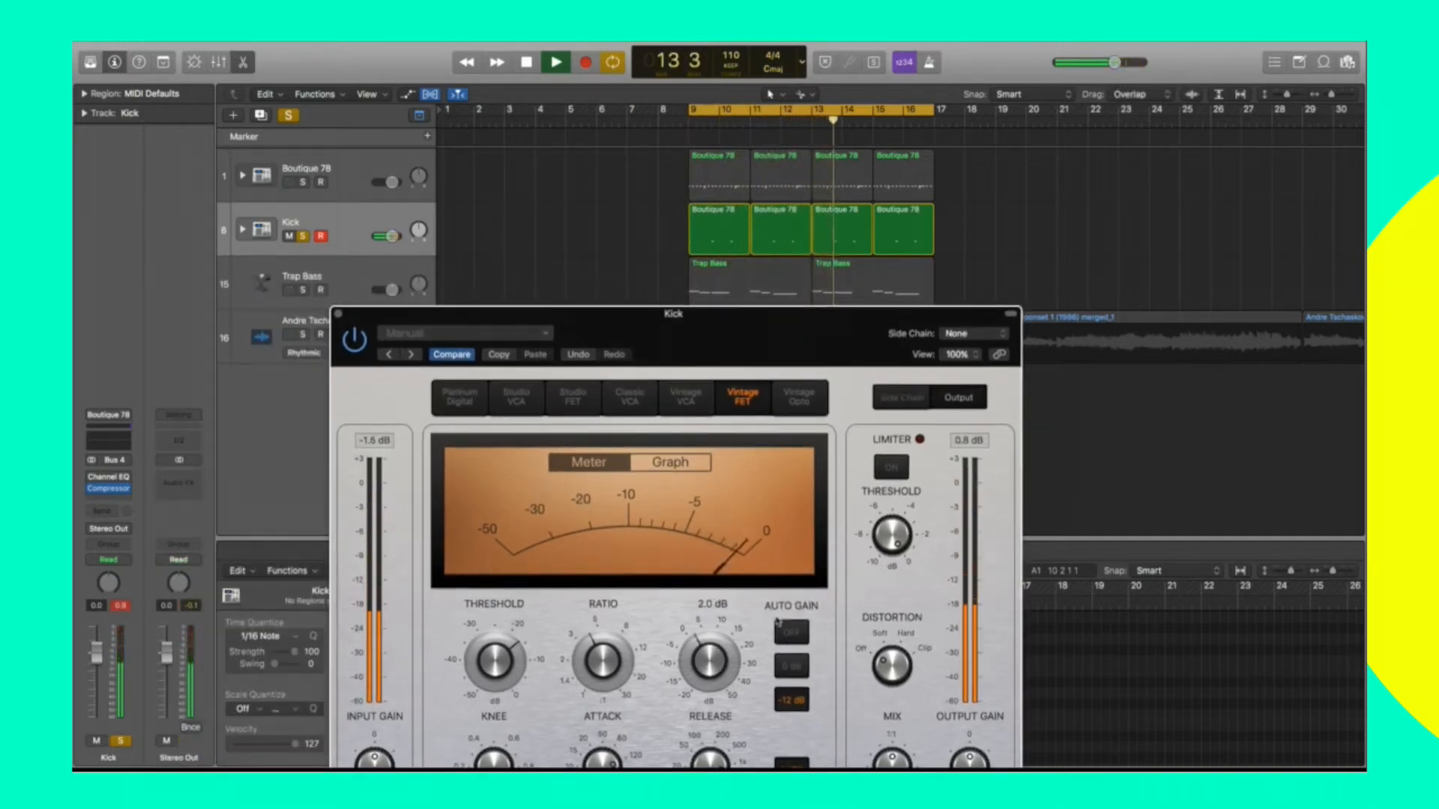
Set the Kick compressor's threshold to -14.0 dB and readjust its ratio while the kick loops.
drag(732, 356, 733, 324)
mouse_move(495, 631)
mouse_down()
mouse_move(494, 648)
mouse_move(499, 615)
mouse_up()
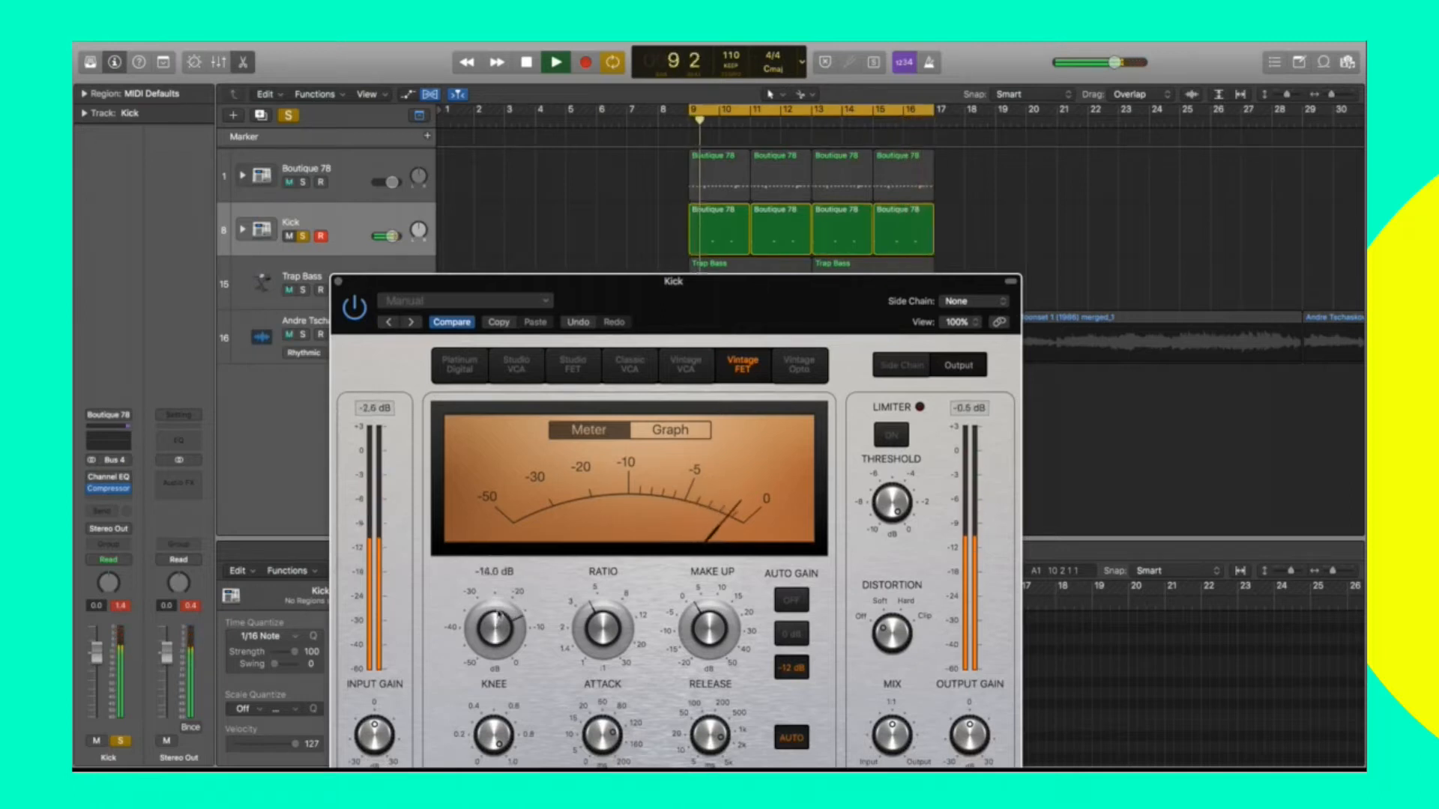
mouse_move(605, 628)
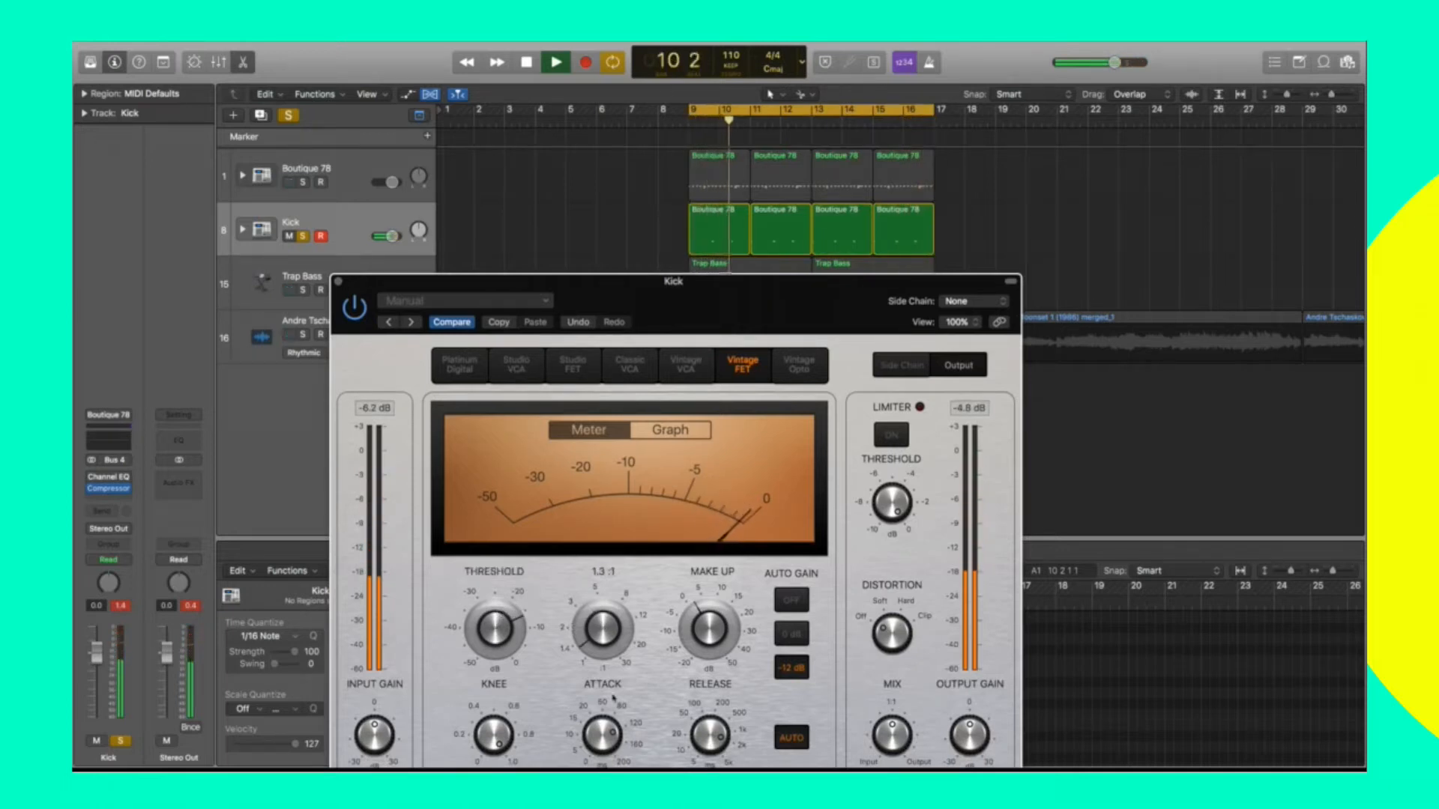
drag(613, 698, 610, 641)
Readjust the Kick compressor's attack and set its release to 170 ms.
drag(611, 733, 610, 767)
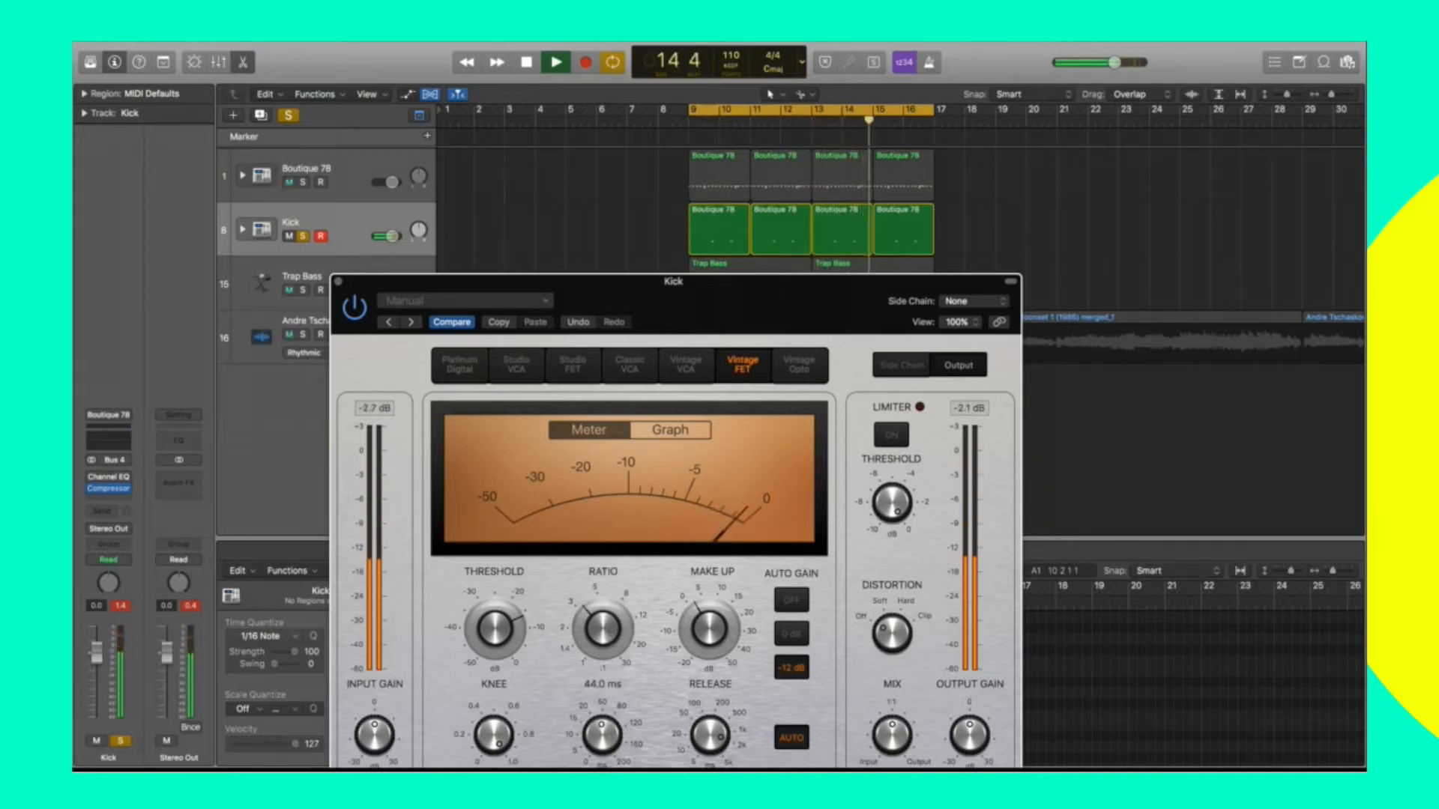
drag(610, 757, 620, 724)
drag(714, 733, 716, 721)
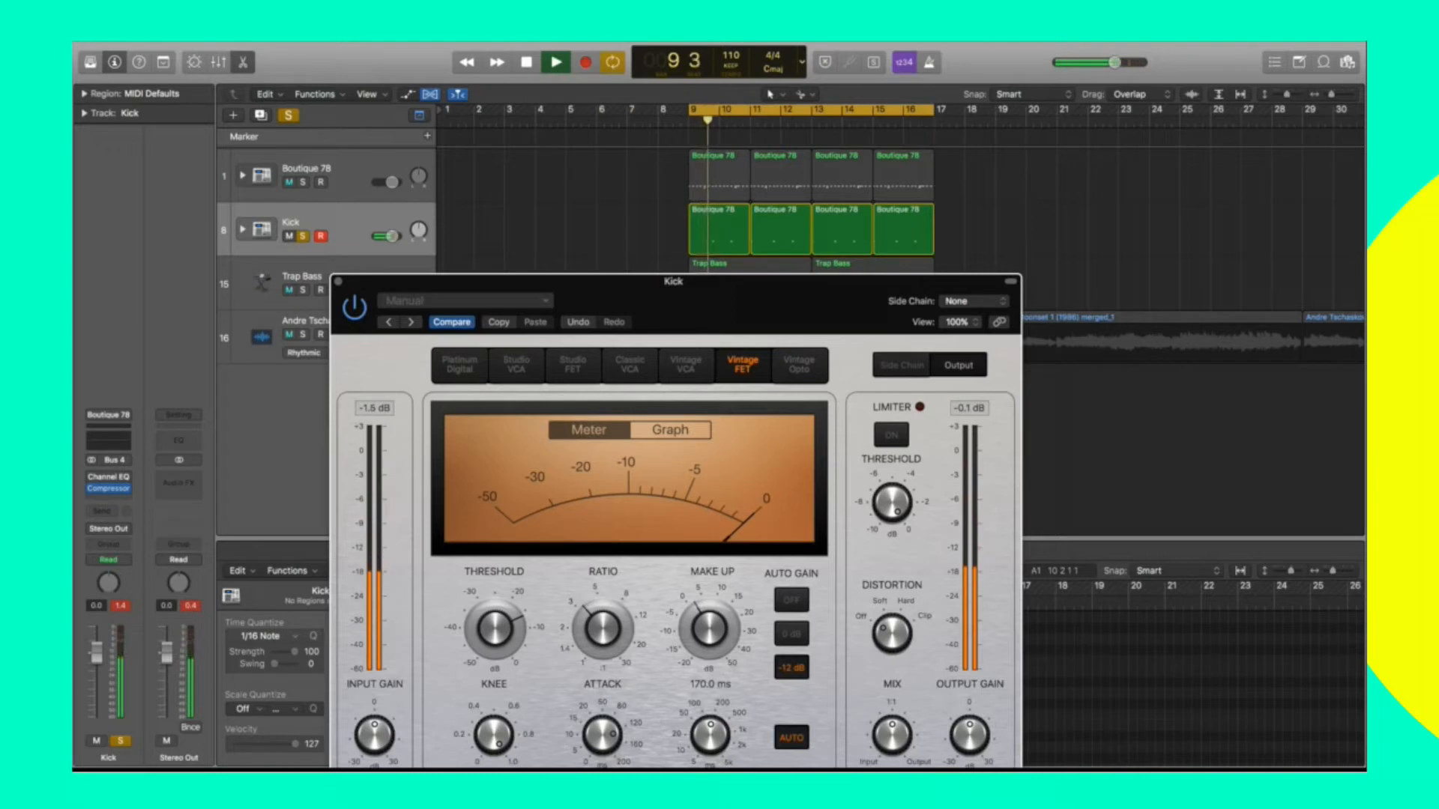
Fine-tune the Kick compressor's make-up gain, close the Compressor window, and stop playback.
mouse_move(700, 616)
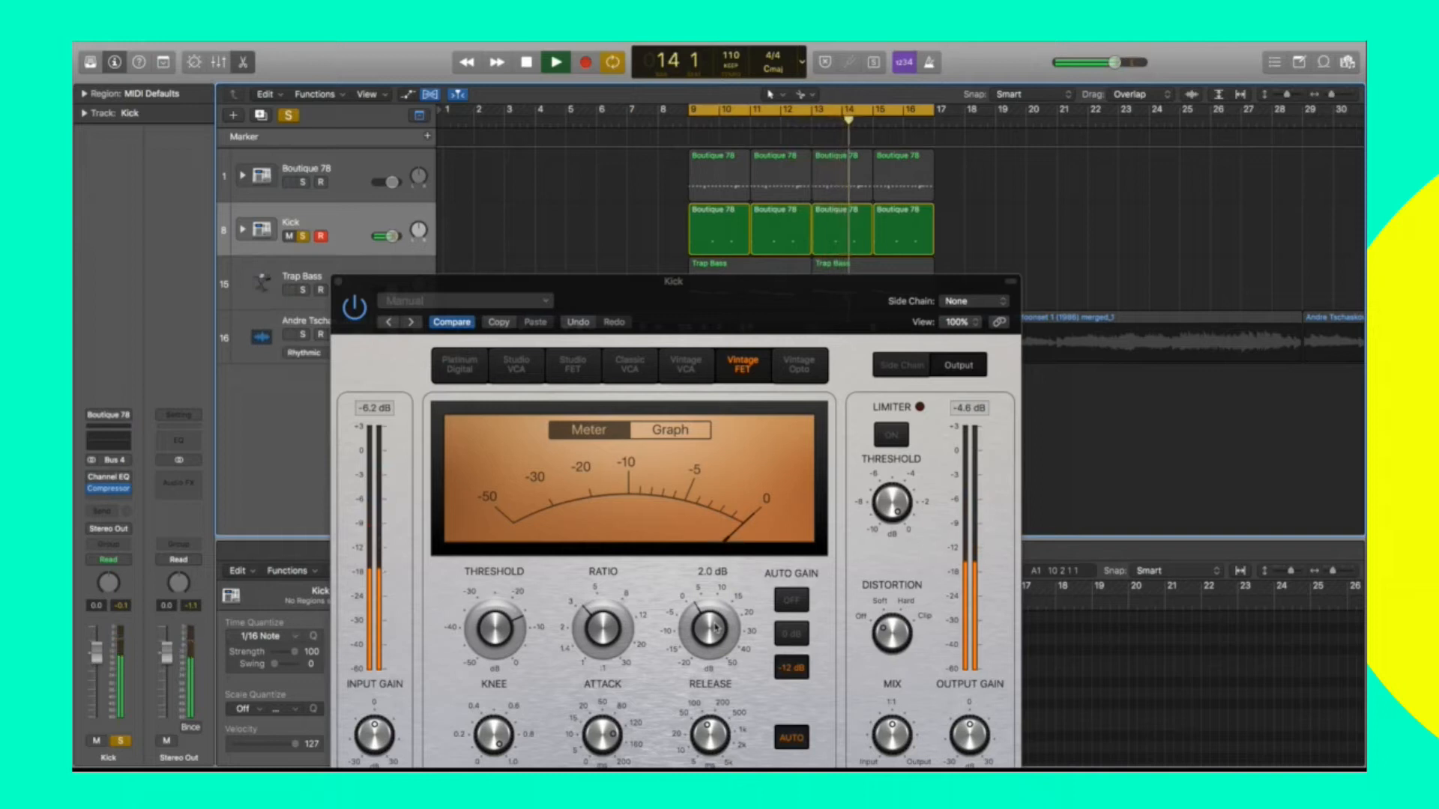
drag(716, 628, 716, 629)
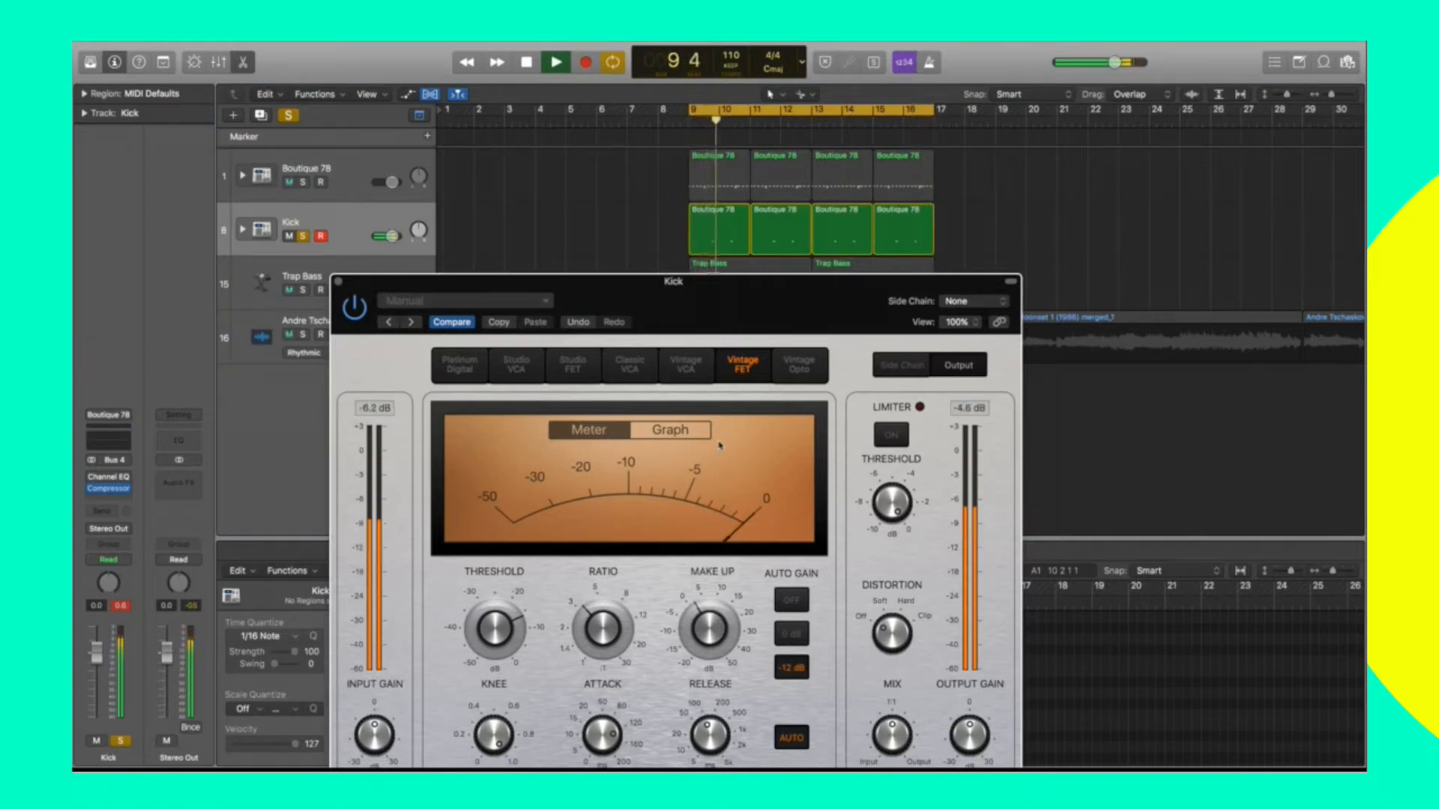
click(339, 283)
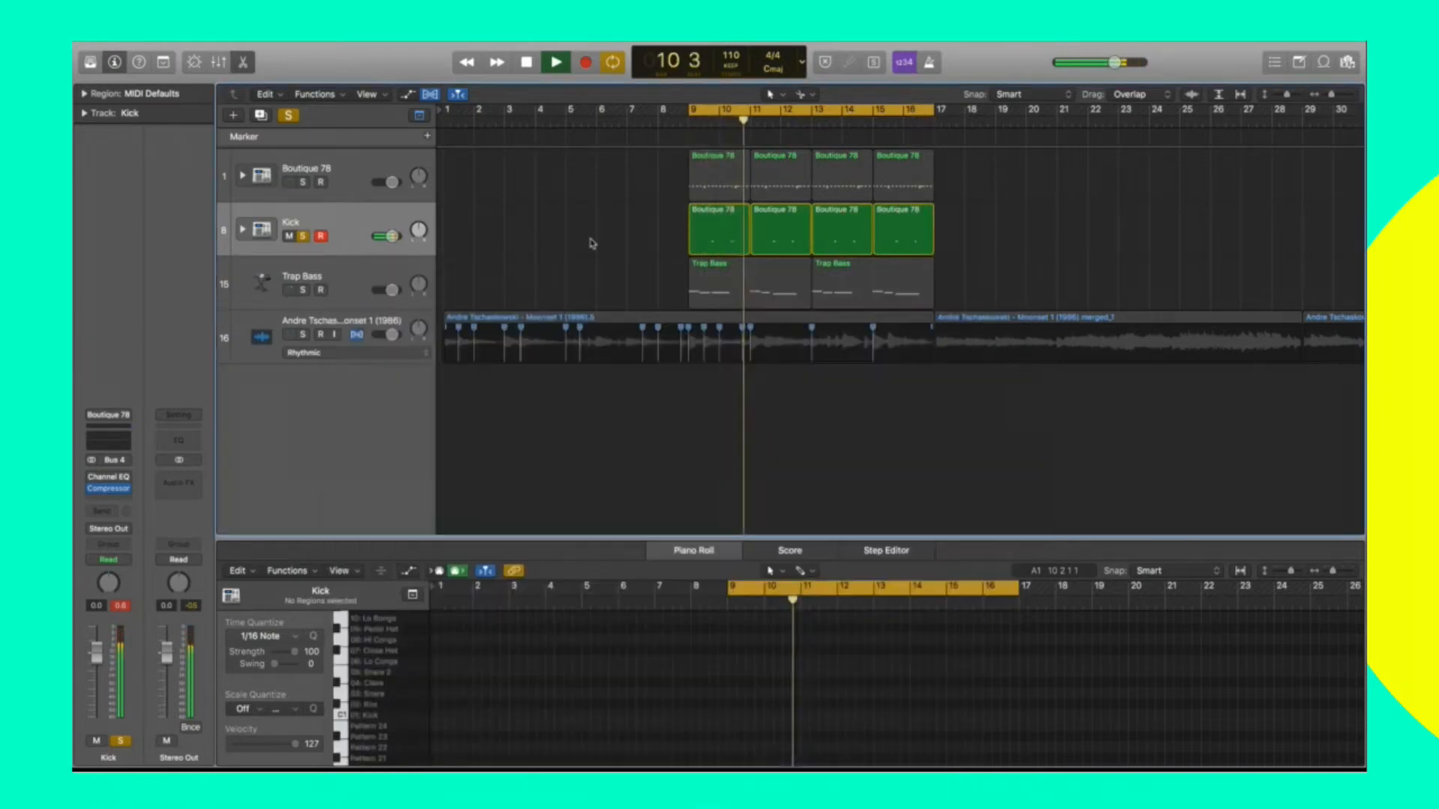
key(space)
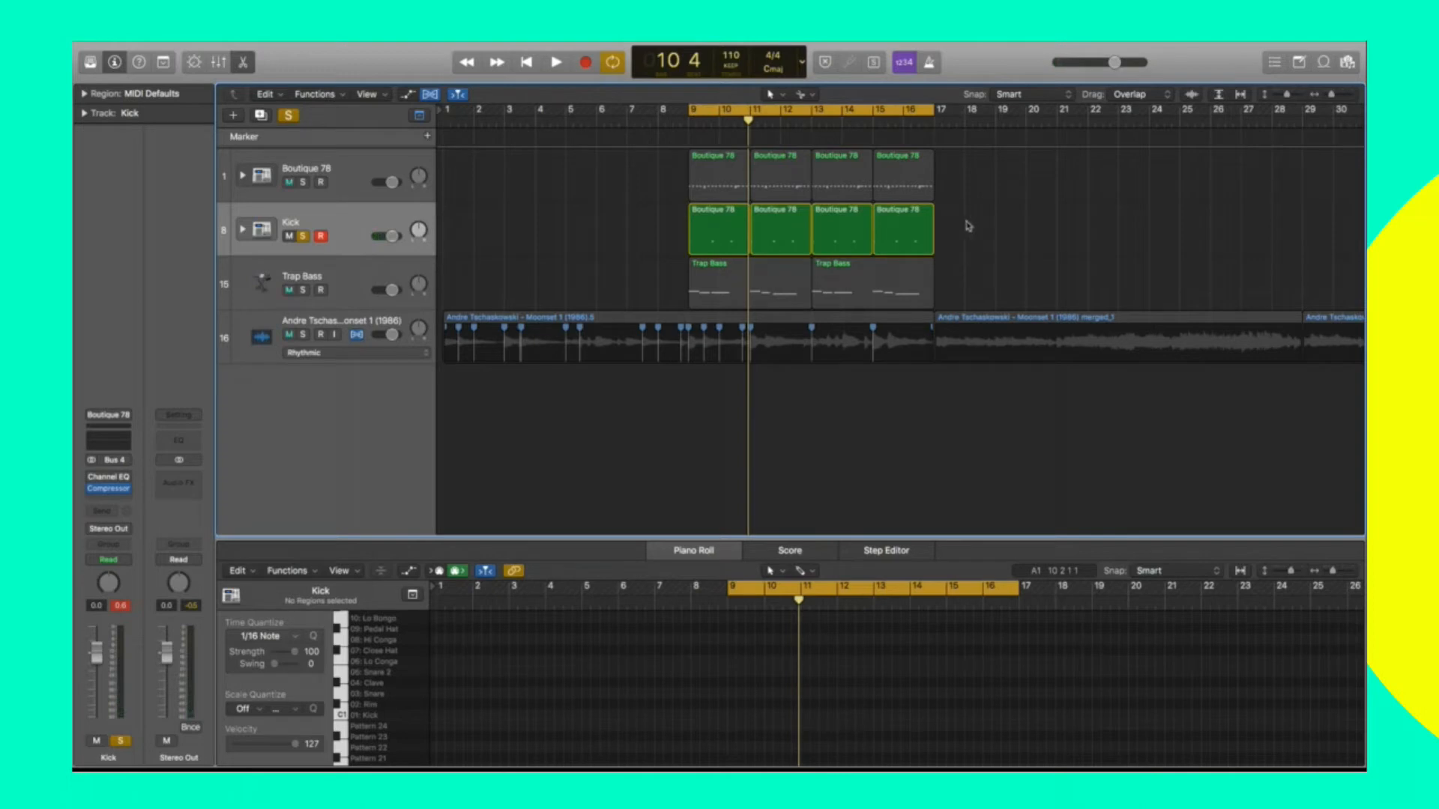
Turn off cycle playback, play the kick from bar 9, and unsolo the Kick track.
click(616, 69)
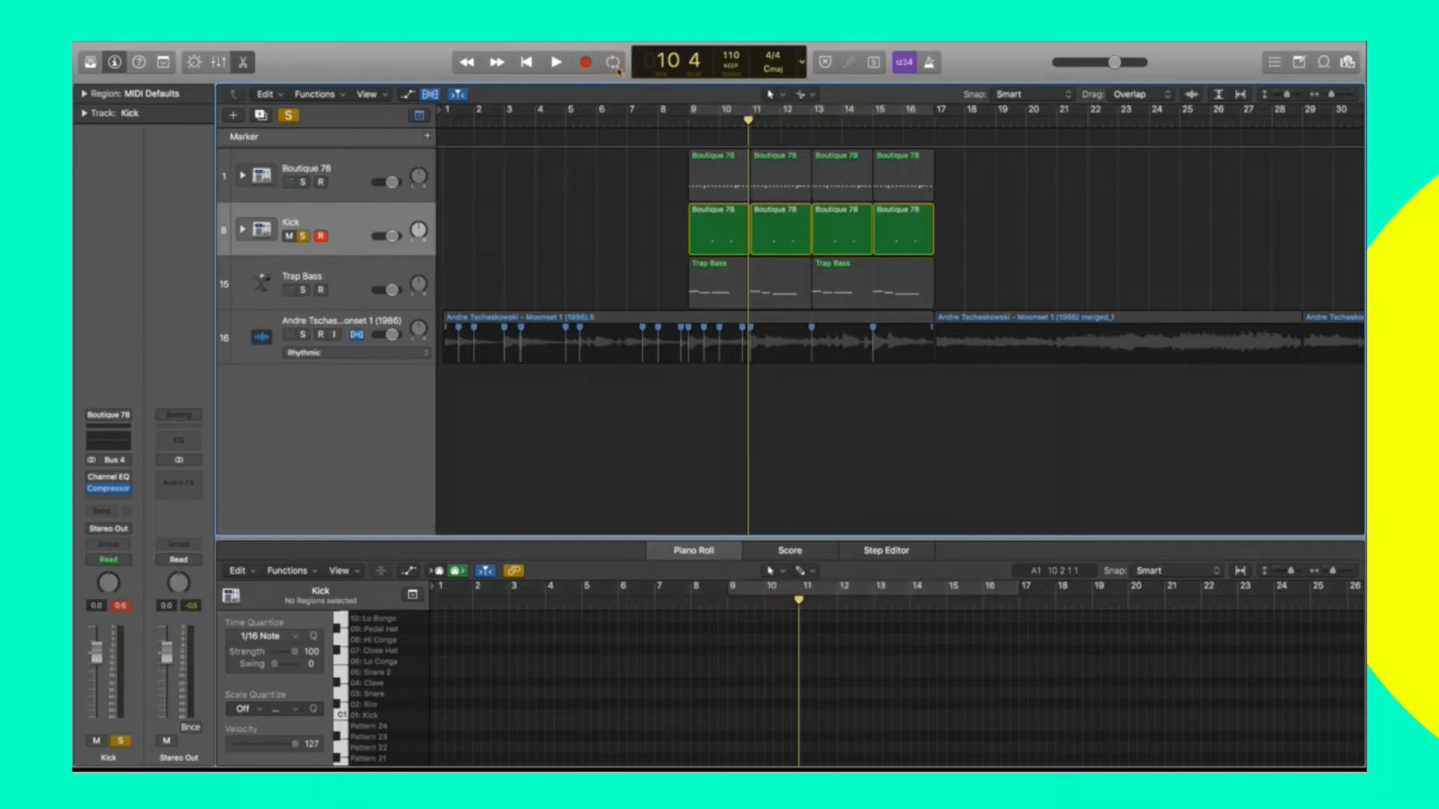
click(692, 120)
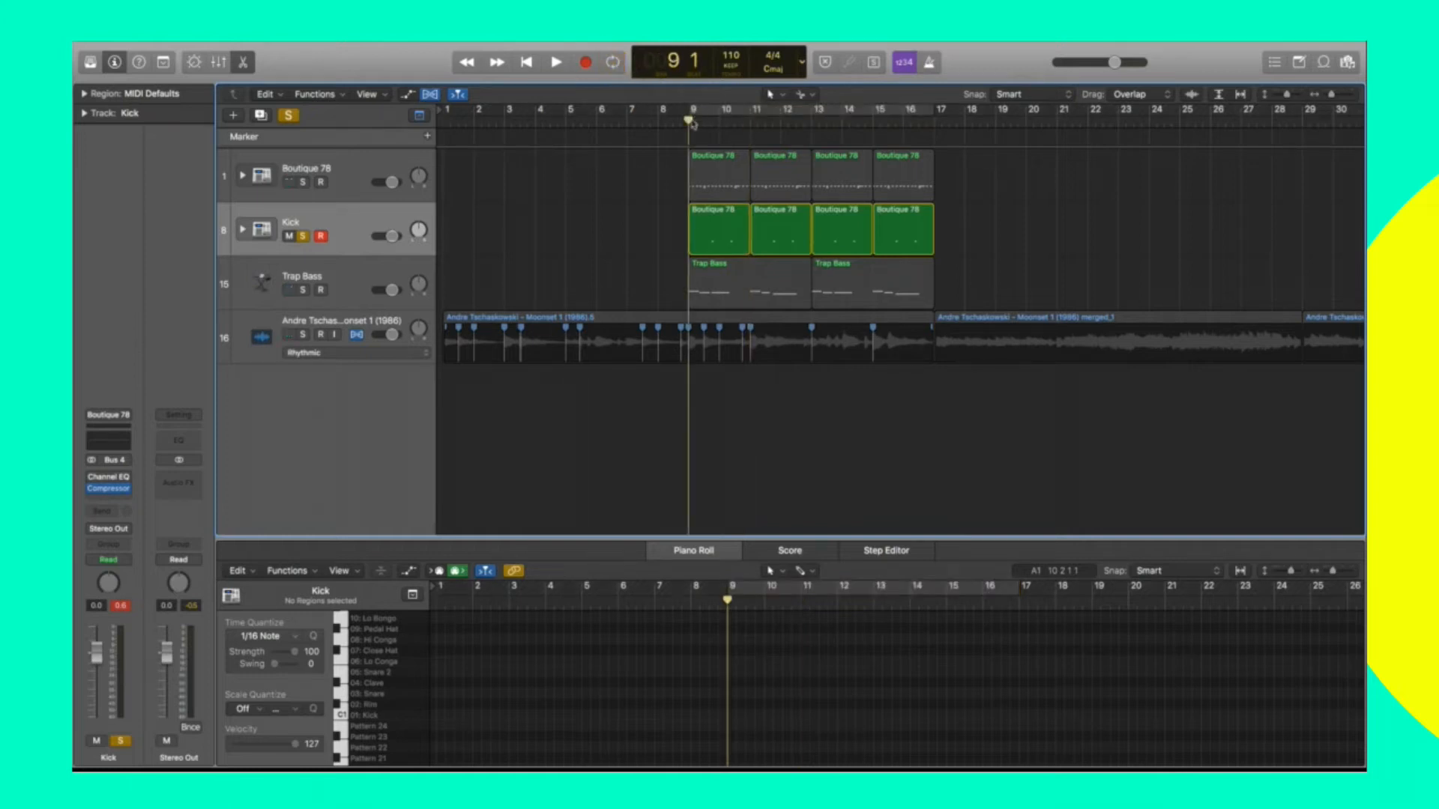
key(space)
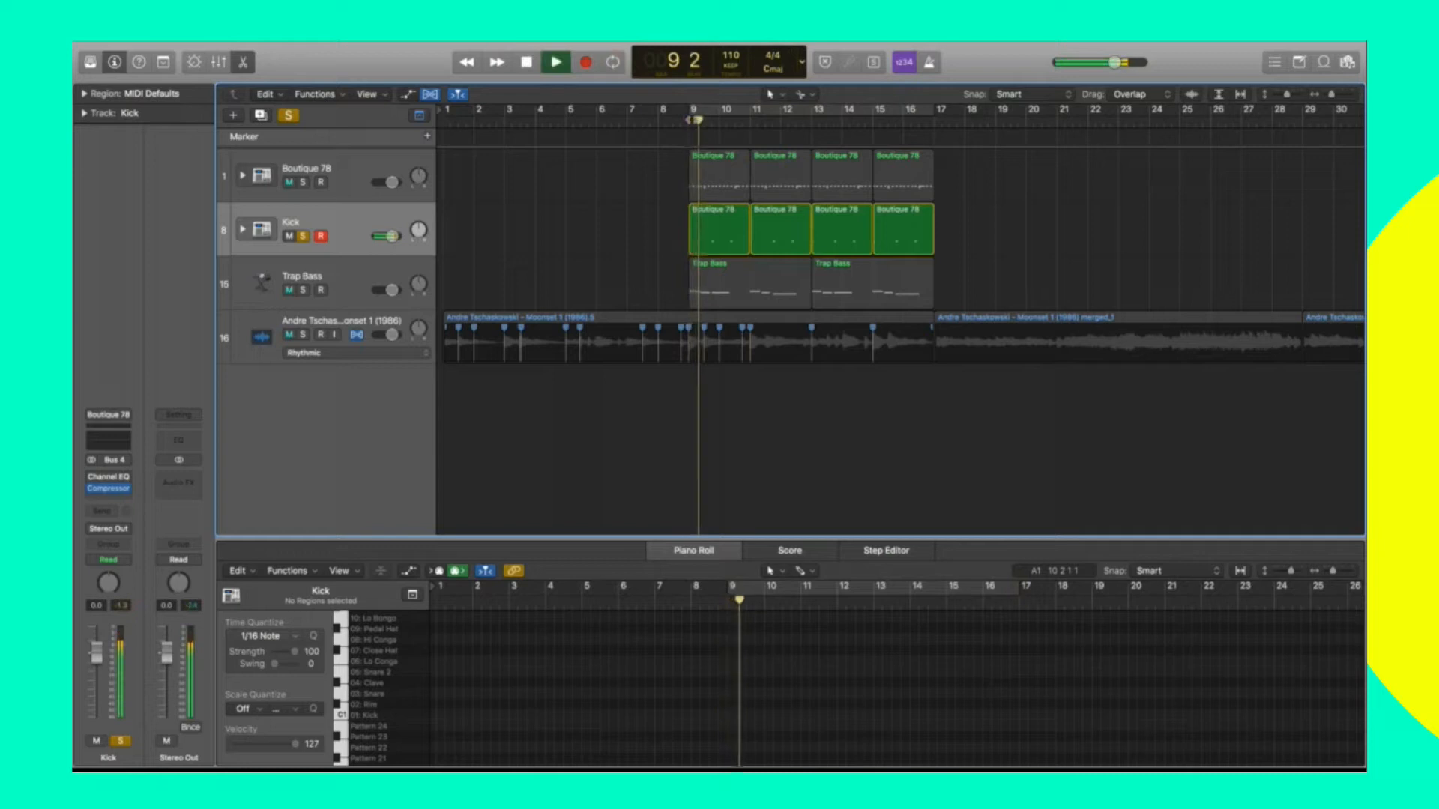
key(s)
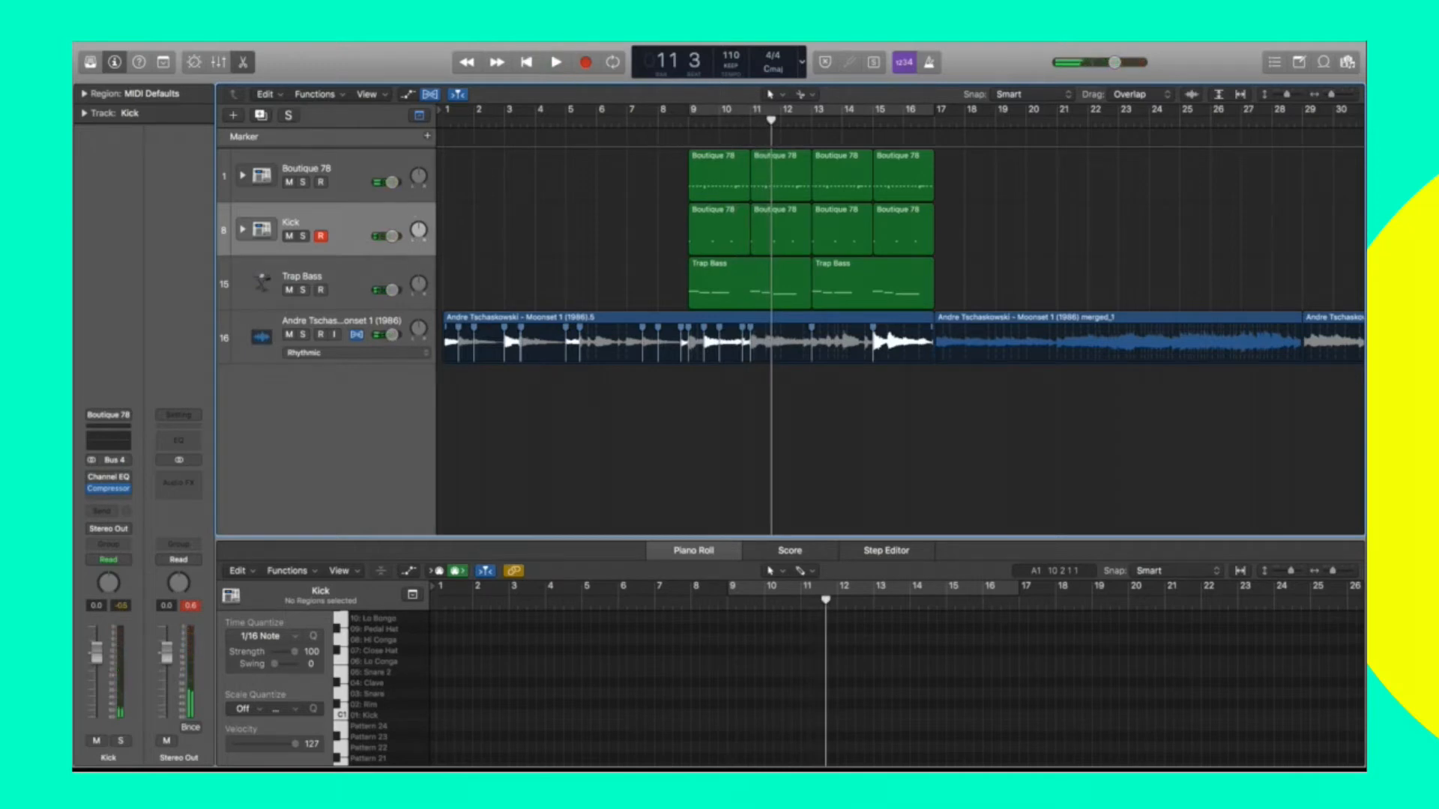
Widen the track headers and lower the Boutique 78 and Moonset 1 (1986) track volumes slightly while playing the mix from bar 9.
drag(436, 297, 450, 335)
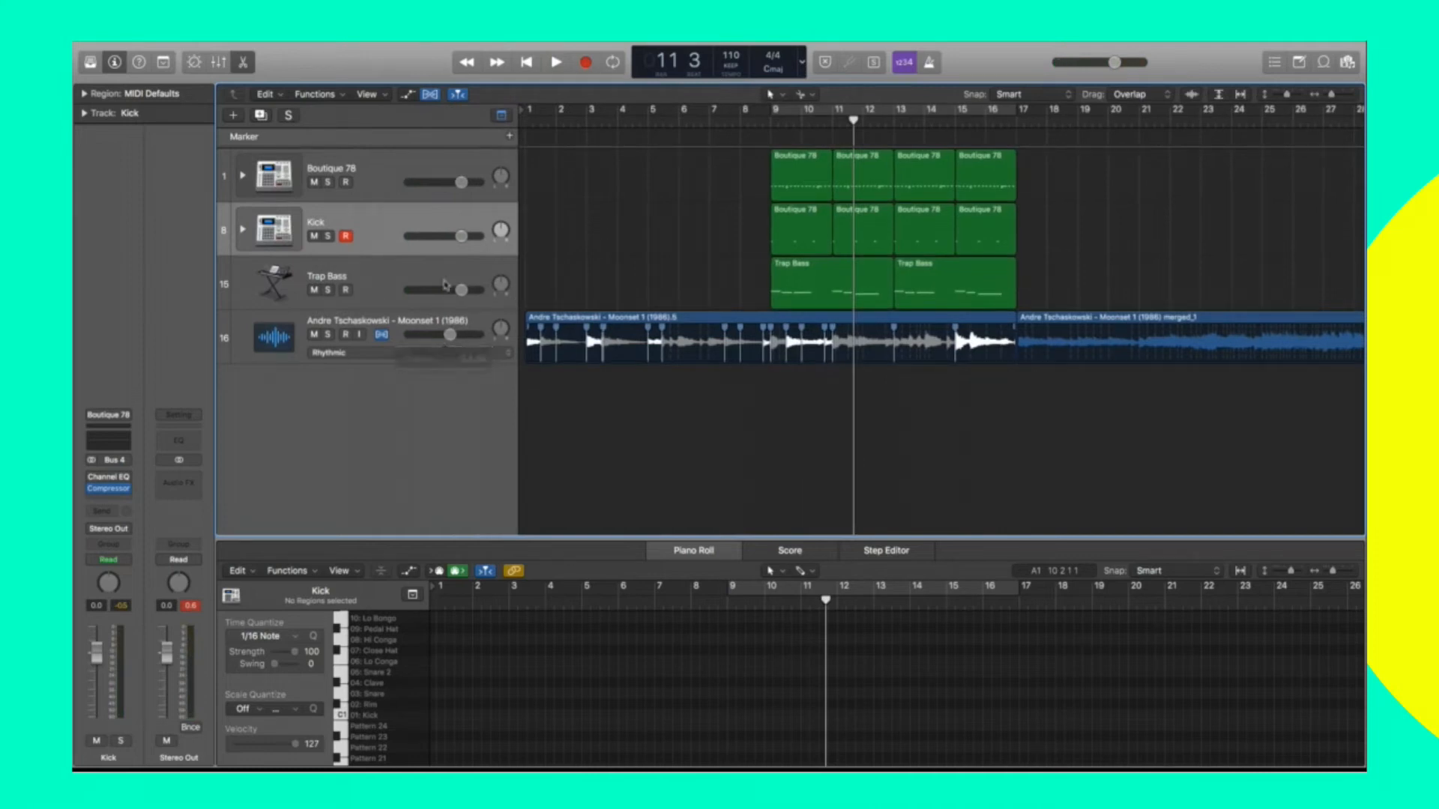
drag(461, 182, 454, 182)
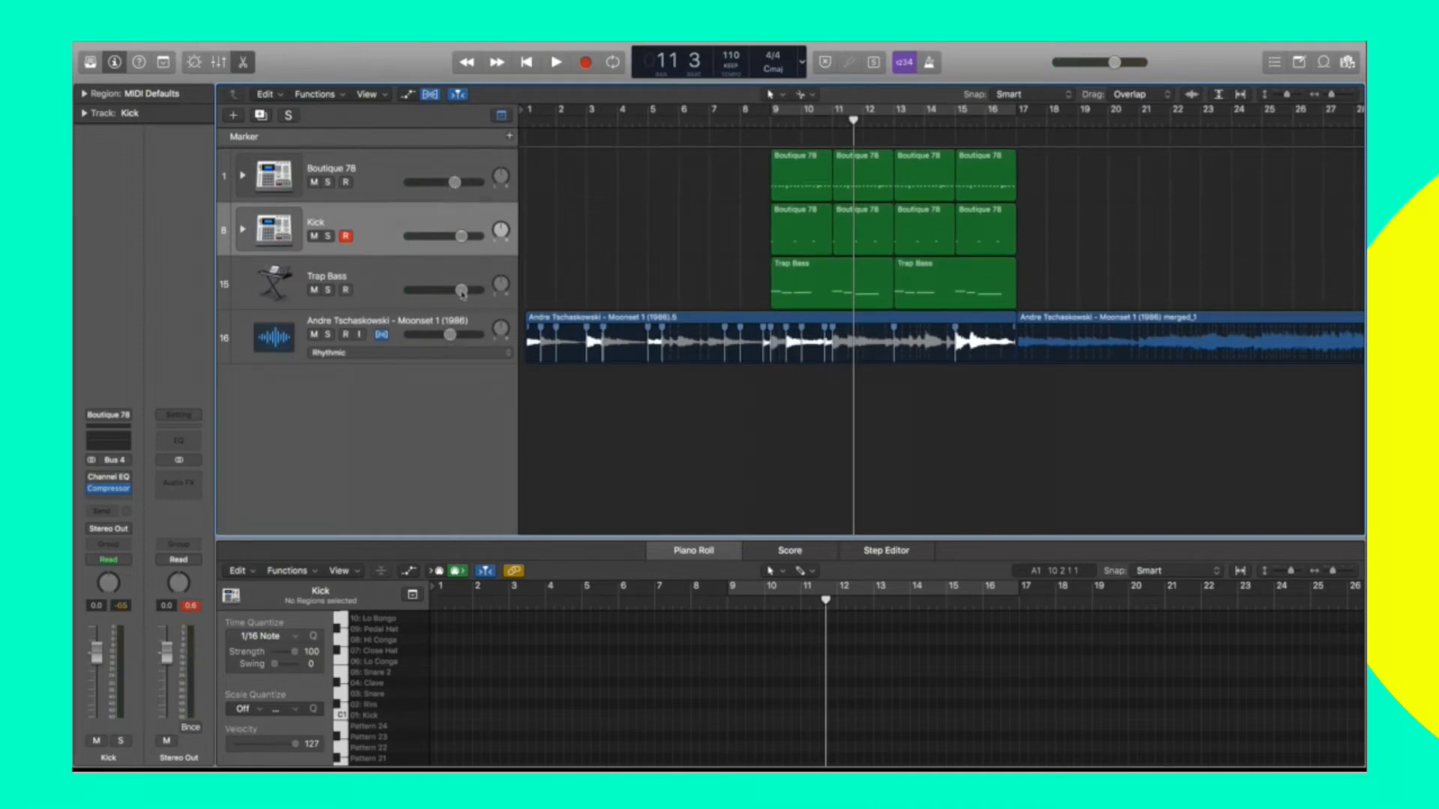
key(space)
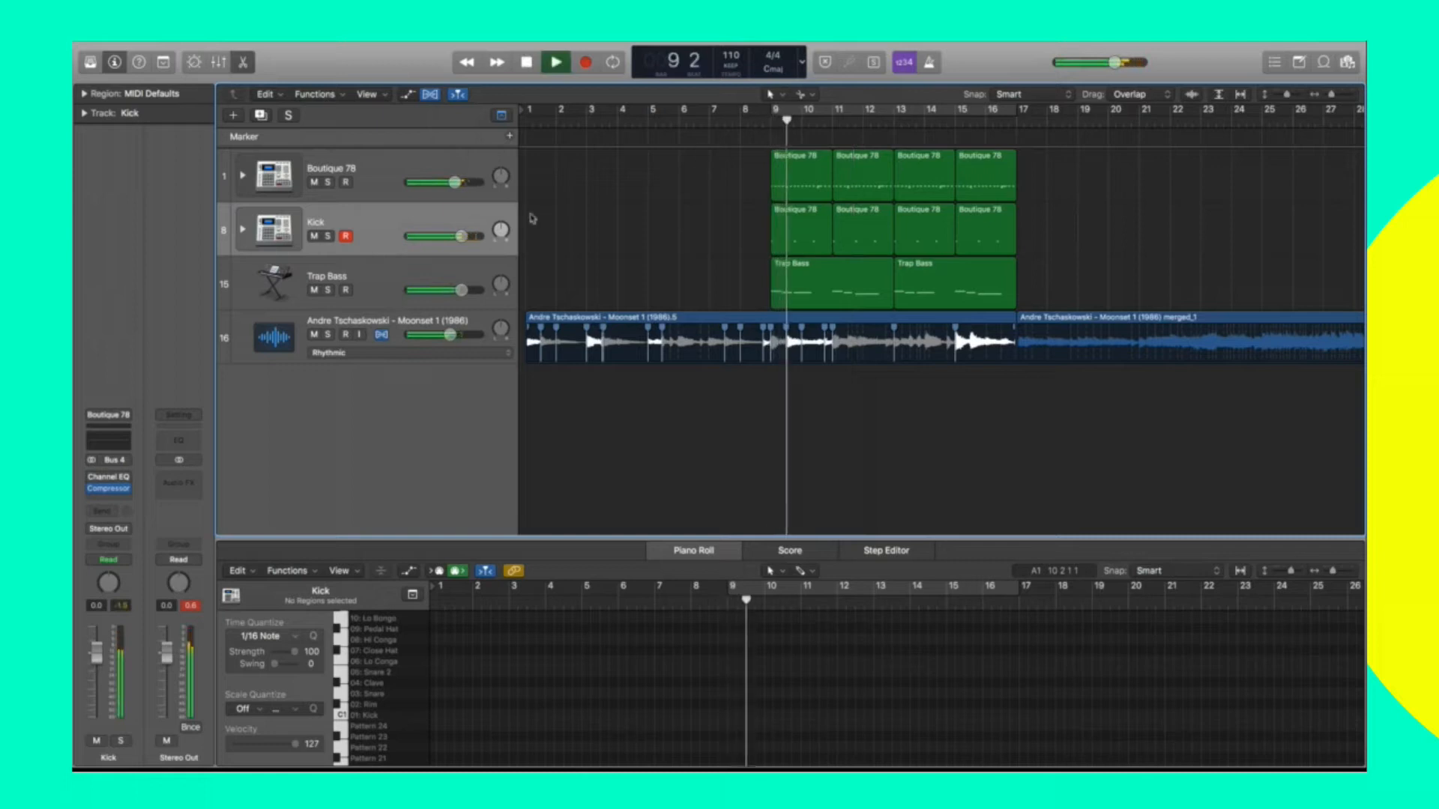
drag(454, 182, 450, 182)
drag(451, 335, 445, 337)
drag(452, 182, 449, 182)
key(space)
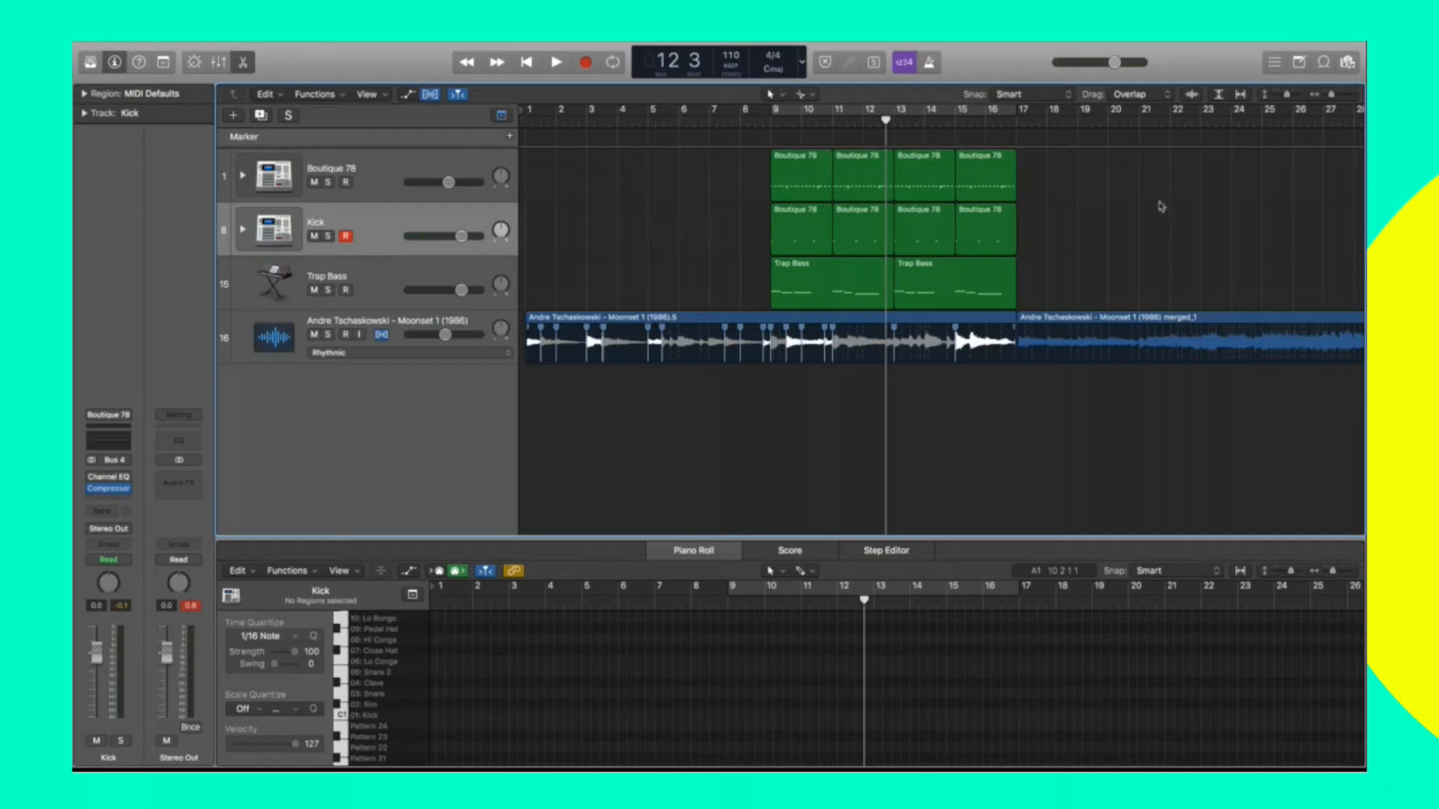
click(776, 123)
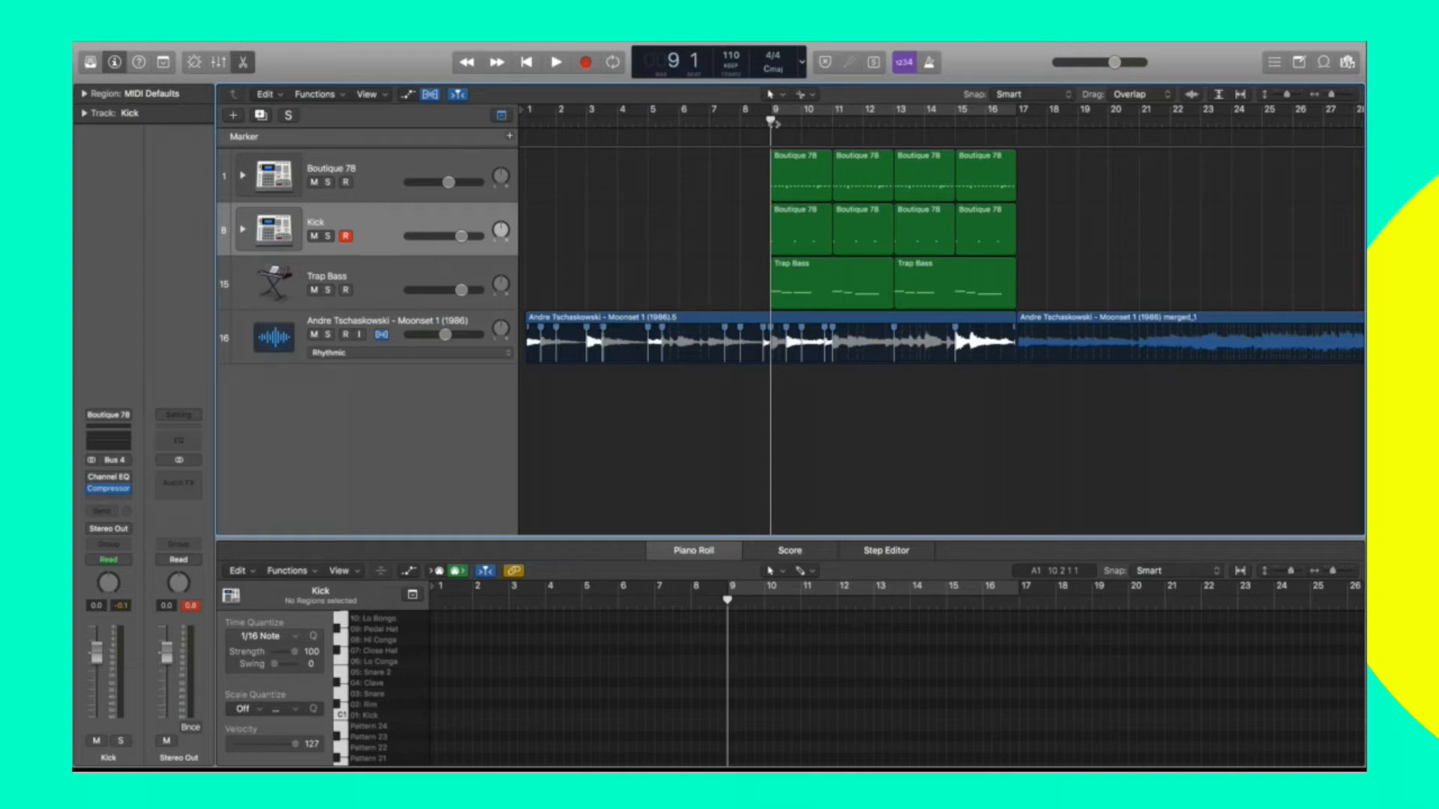
Play the mix briefly from bar 9, then expand the Boutique 78 stack and select the Metal Trap Drum Kit track.
key(space)
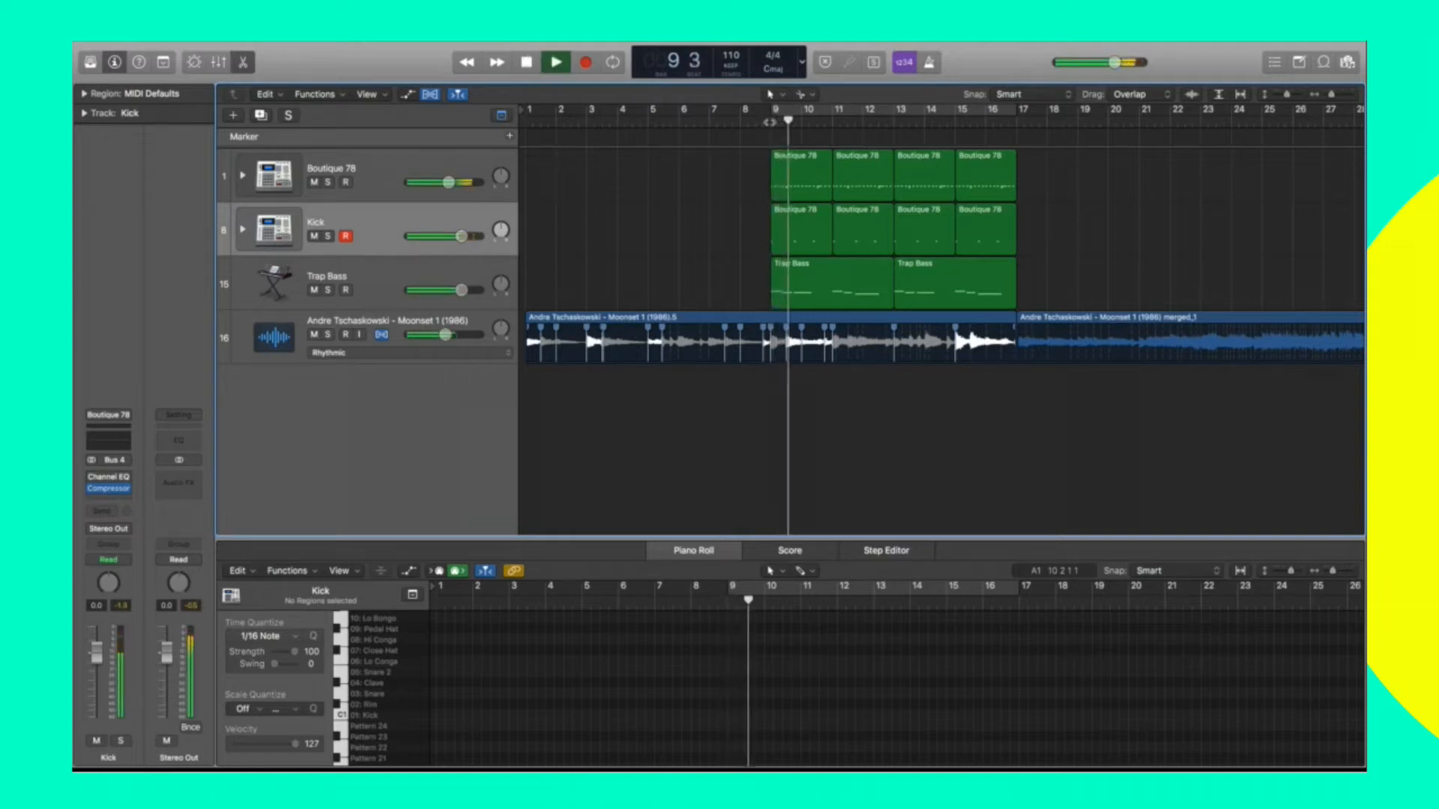
key(space)
click(242, 175)
click(395, 171)
click(376, 217)
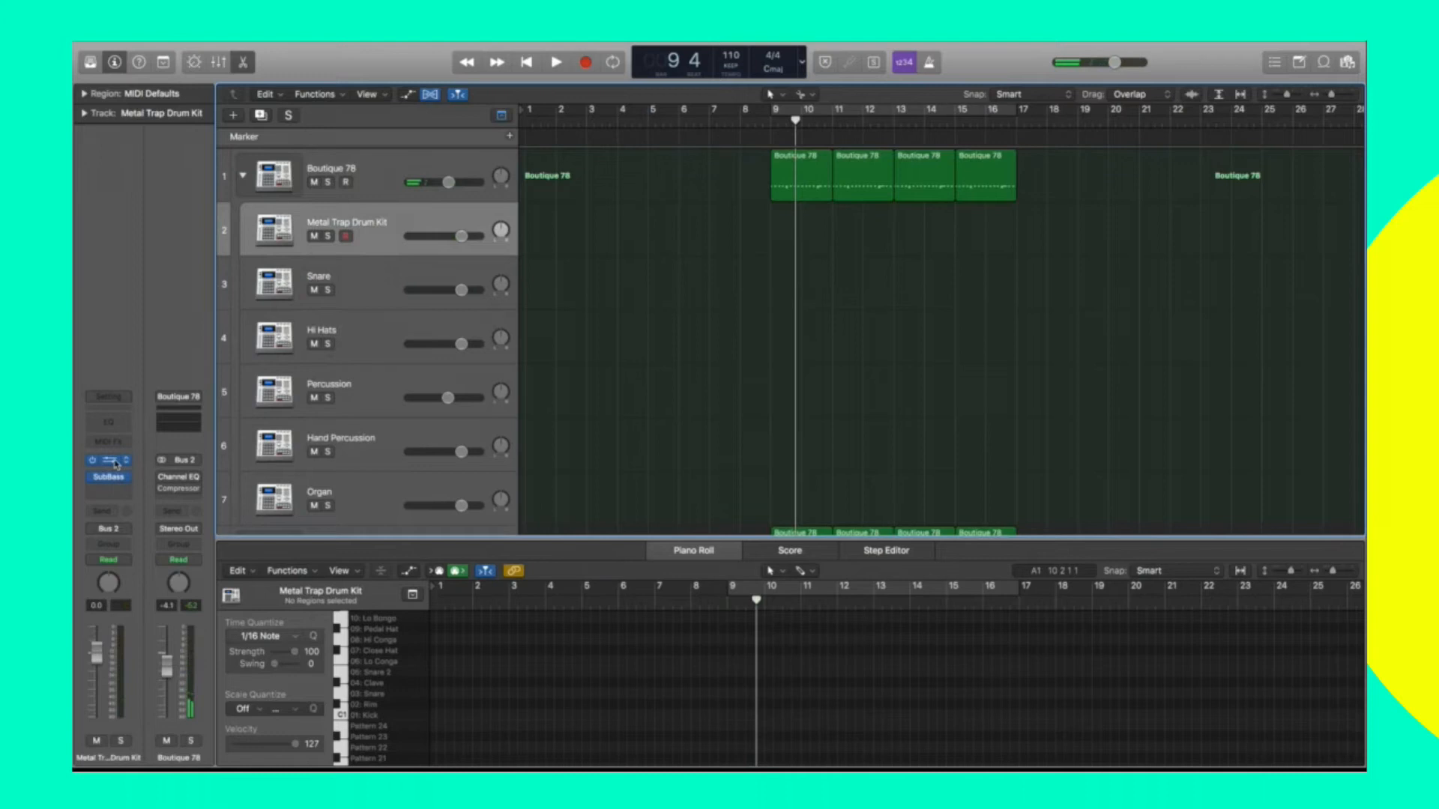
Open the Ultrabeat instrument on the Metal Trap Drum Kit track and play the beat briefly to identify its hi-hat voice.
click(115, 462)
click(155, 471)
click(155, 433)
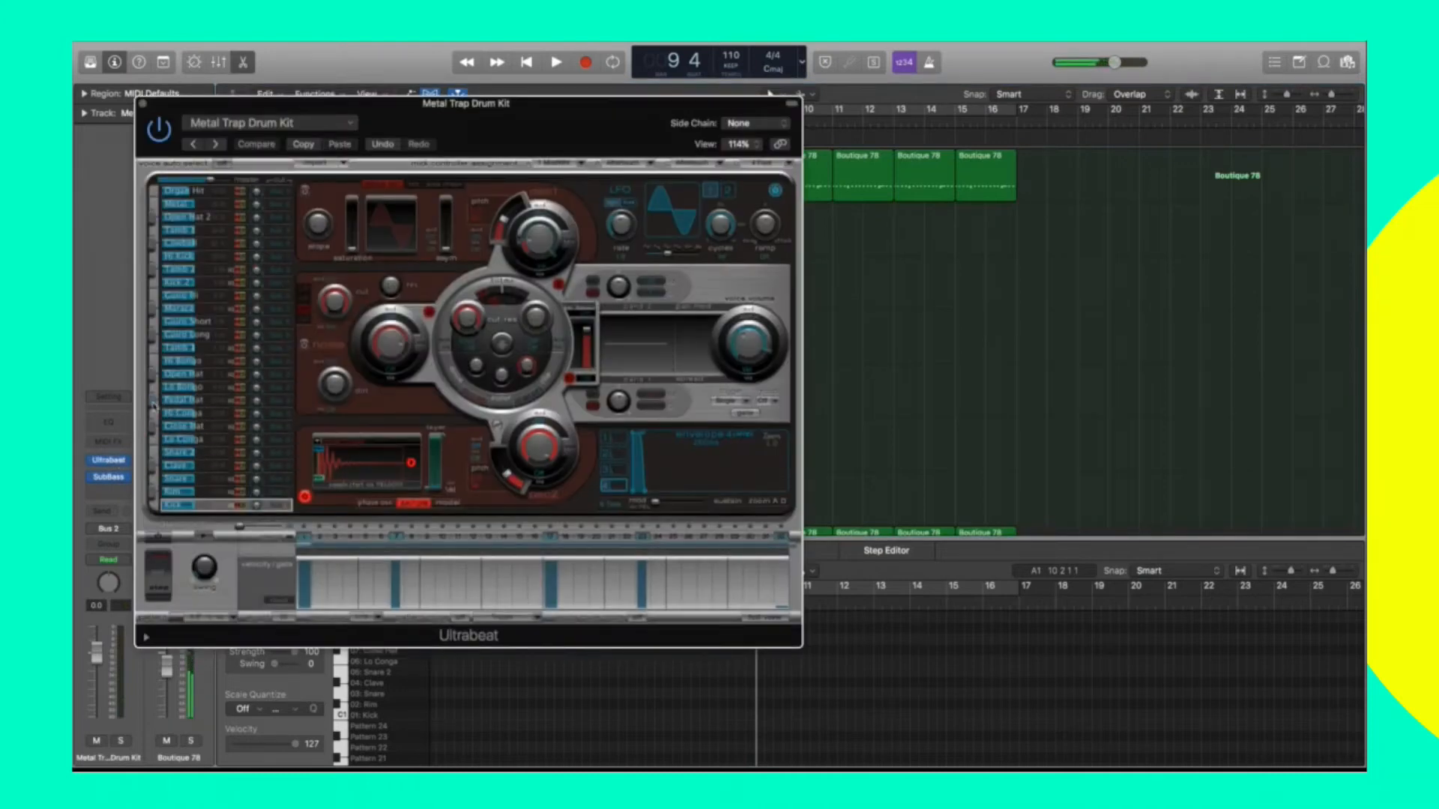
key(space)
key(space)
Start loading a new sample for Ultrabeat's Close Hat voice and open the Hi-Hats folder of the 9th Wonder Kit.
click(225, 426)
click(396, 447)
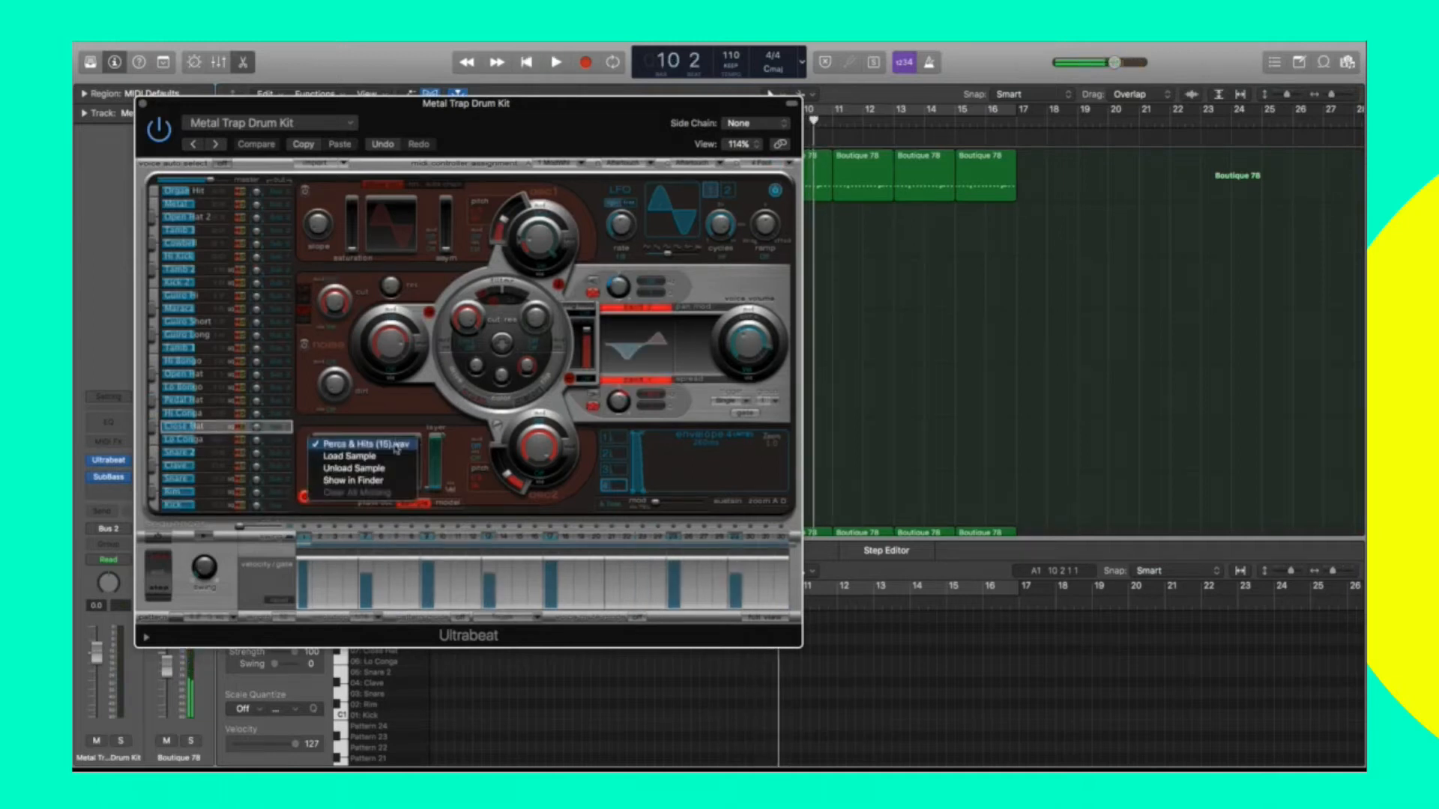
key(Escape)
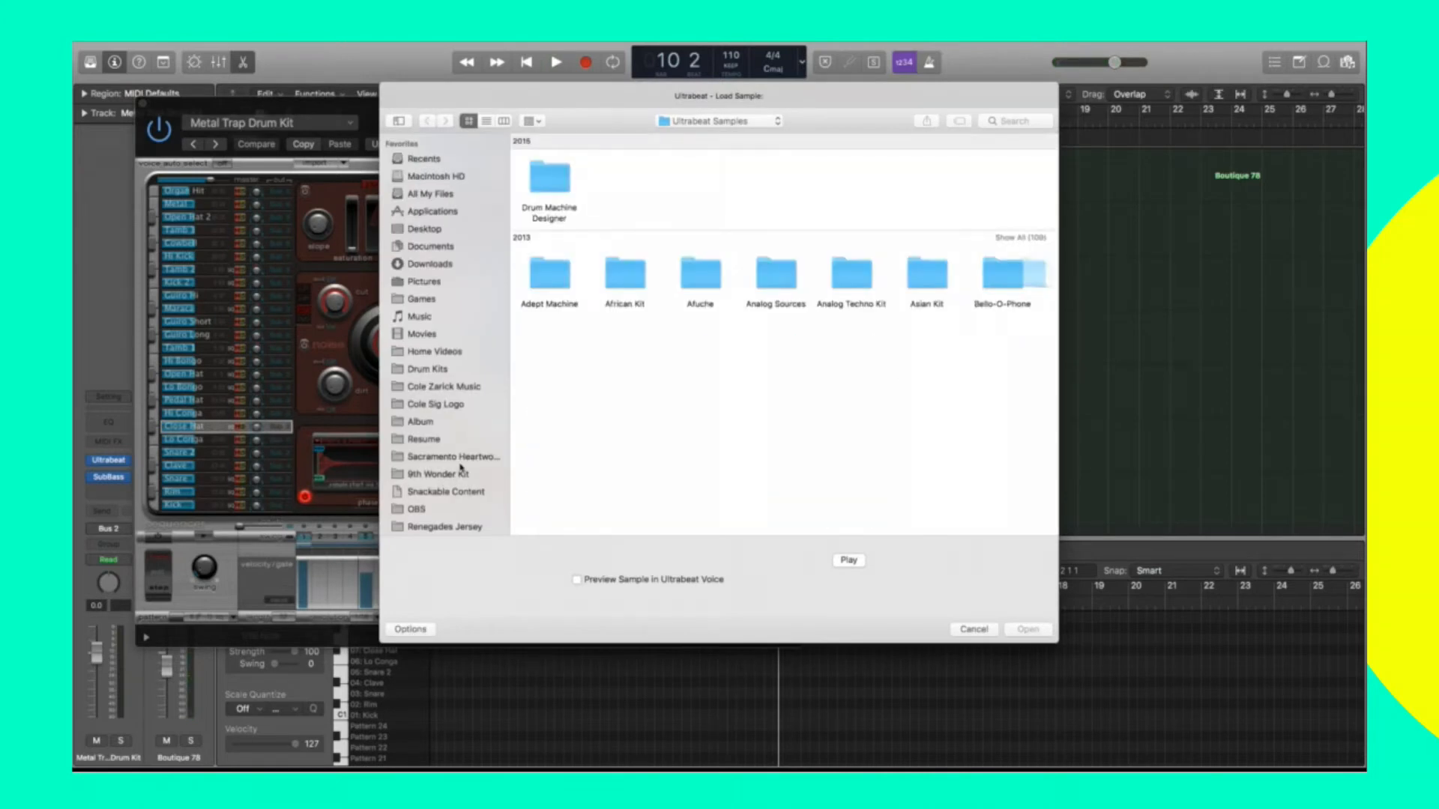
click(438, 474)
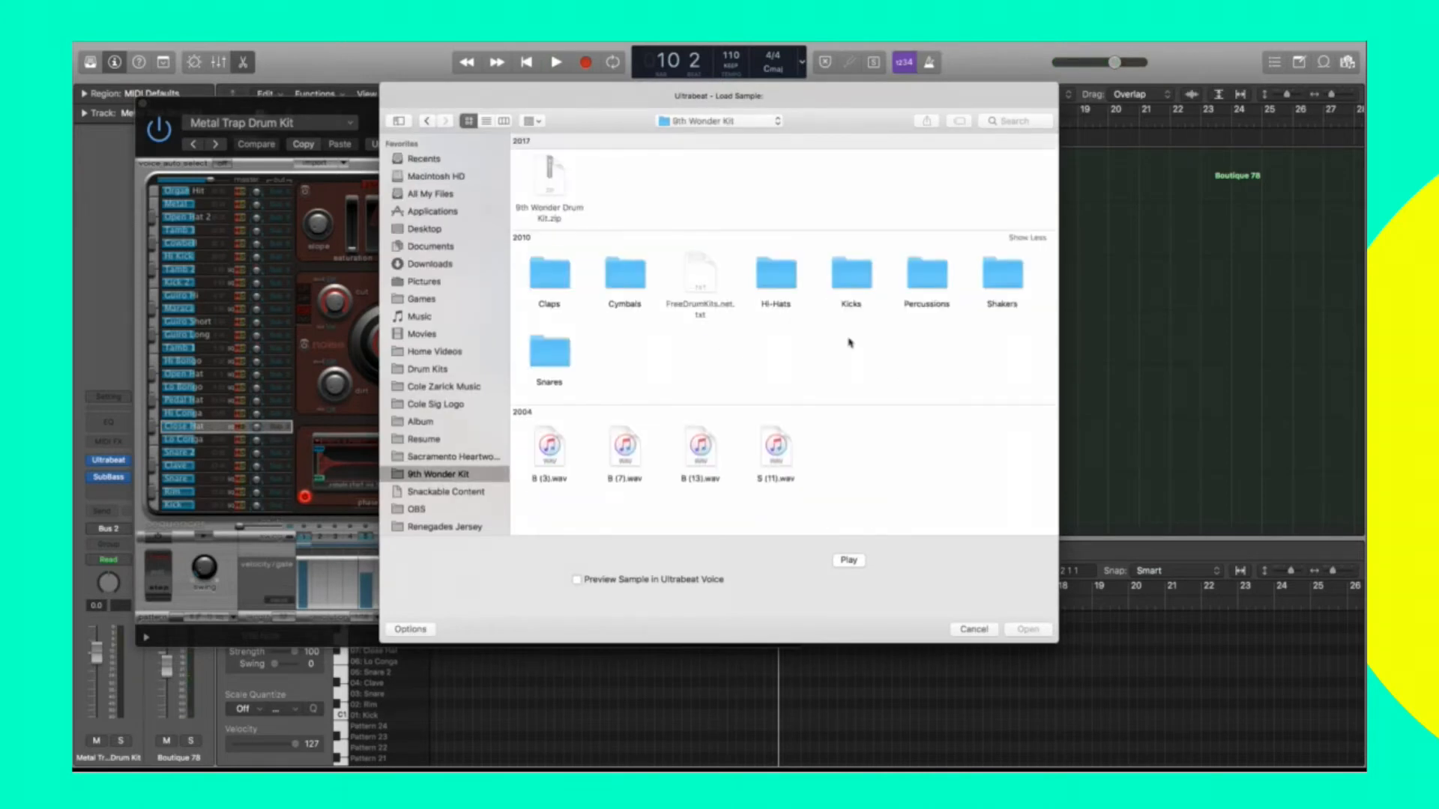
double_click(776, 274)
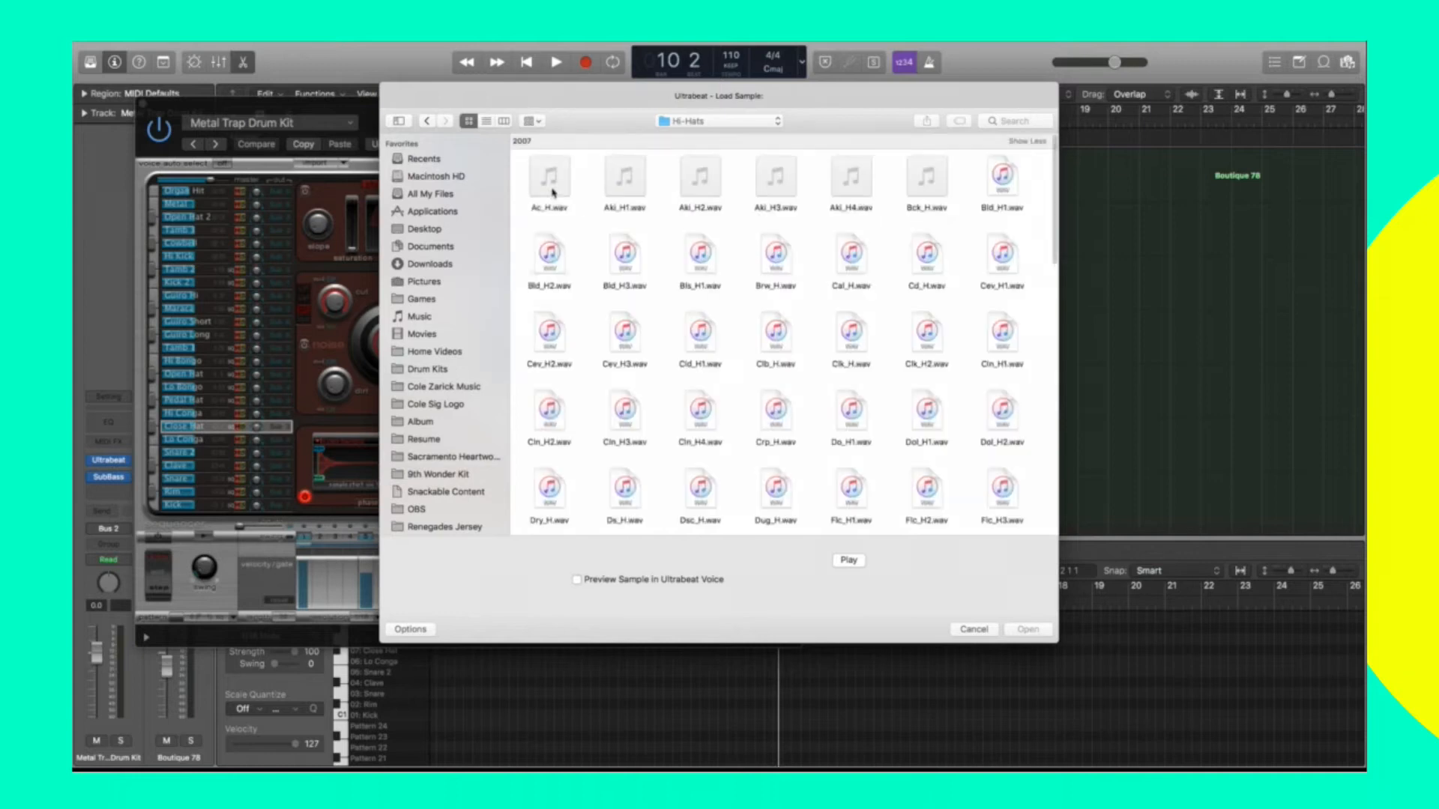
Audition the 9th Wonder Kit hi-hat samples one after another, working through the folder as far as Mb_Hh1.wav.
click(849, 559)
key(Down)
key(Down)
key(Right)
key(Right)
key(Right)
key(Right)
key(Right)
key(Right)
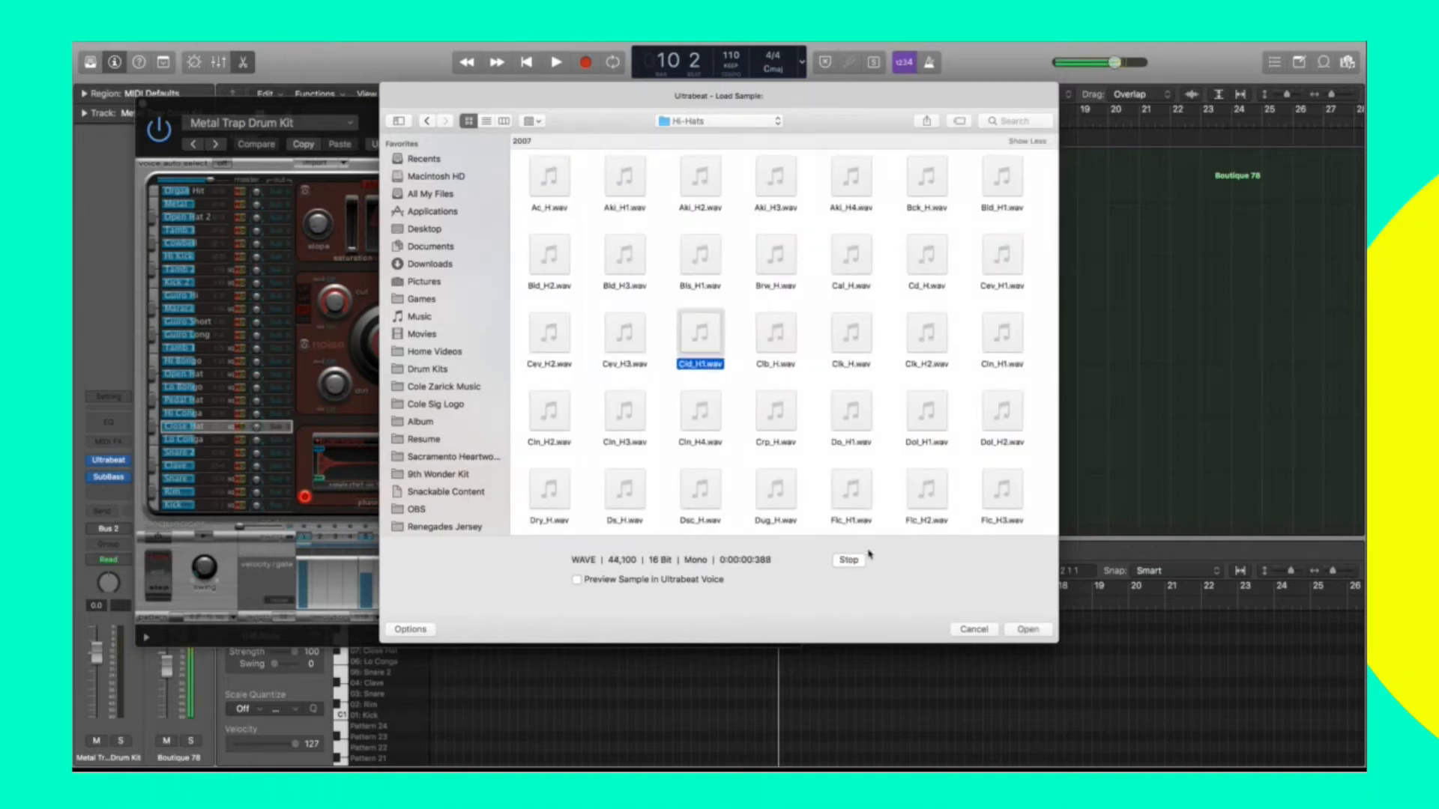
key(Down)
key(Left)
key(Left)
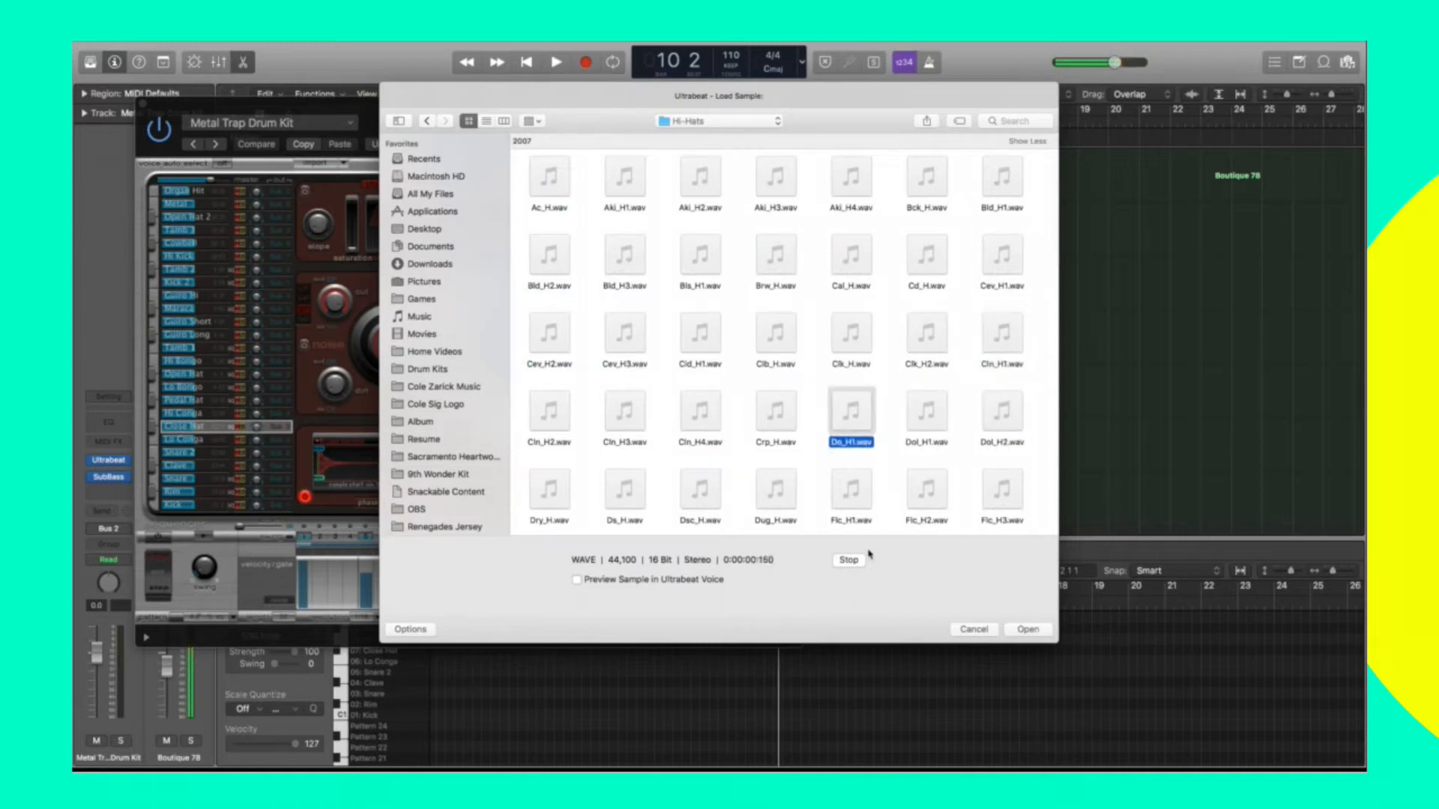
key(Left)
key(Left)
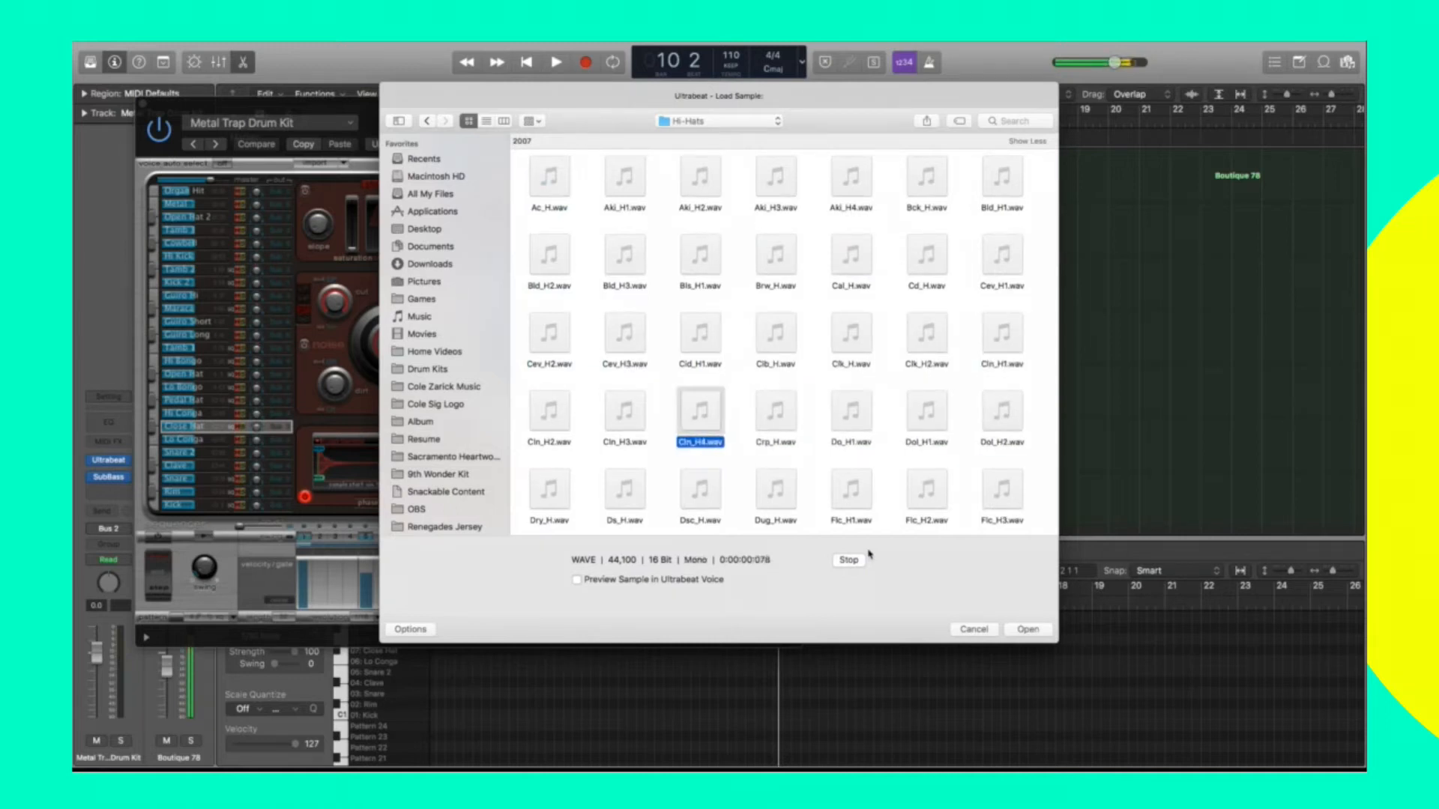
key(Down)
key(Left)
key(Left)
key(Right)
key(Right)
key(Right)
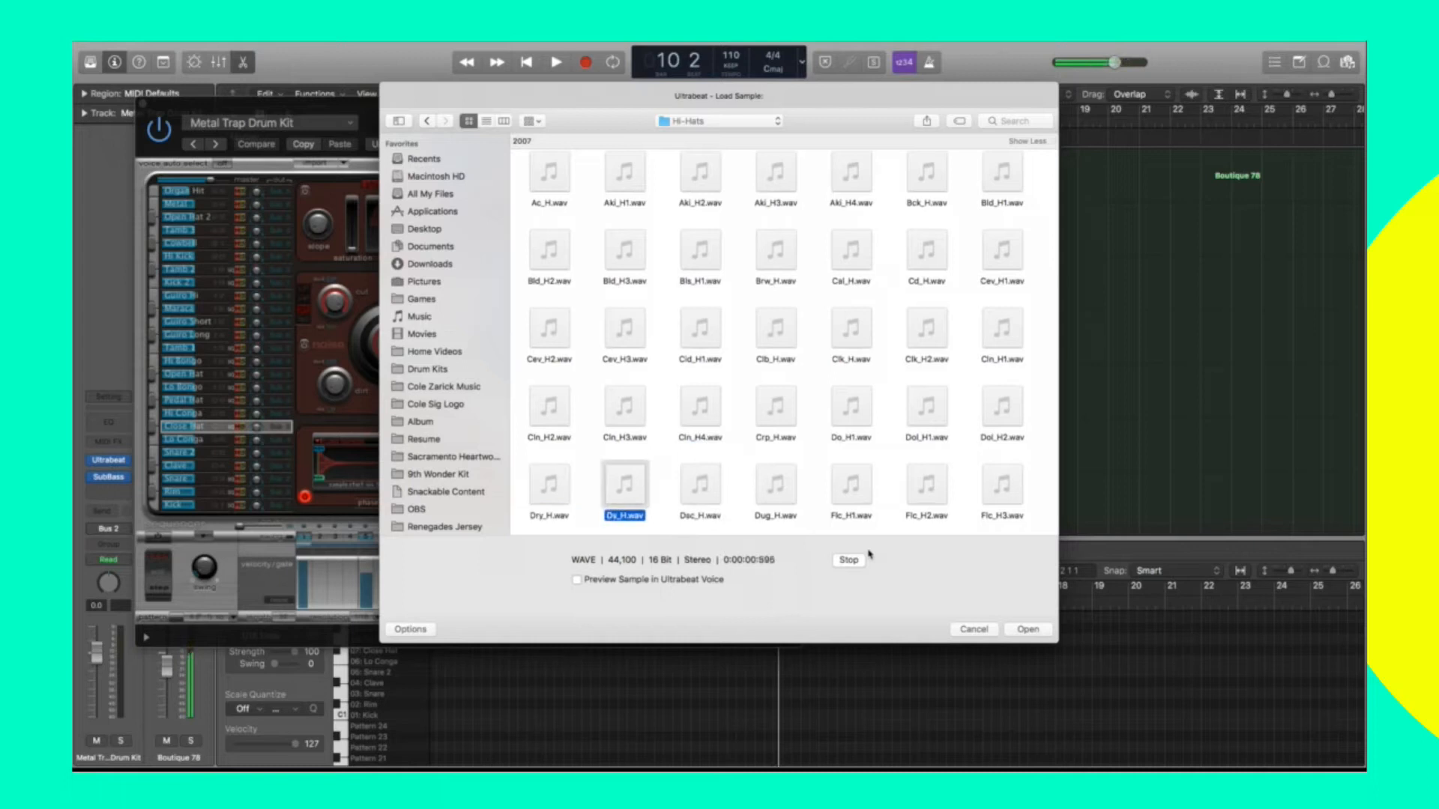
key(Left)
key(Right)
key(Right)
key(Right)
key(Right)
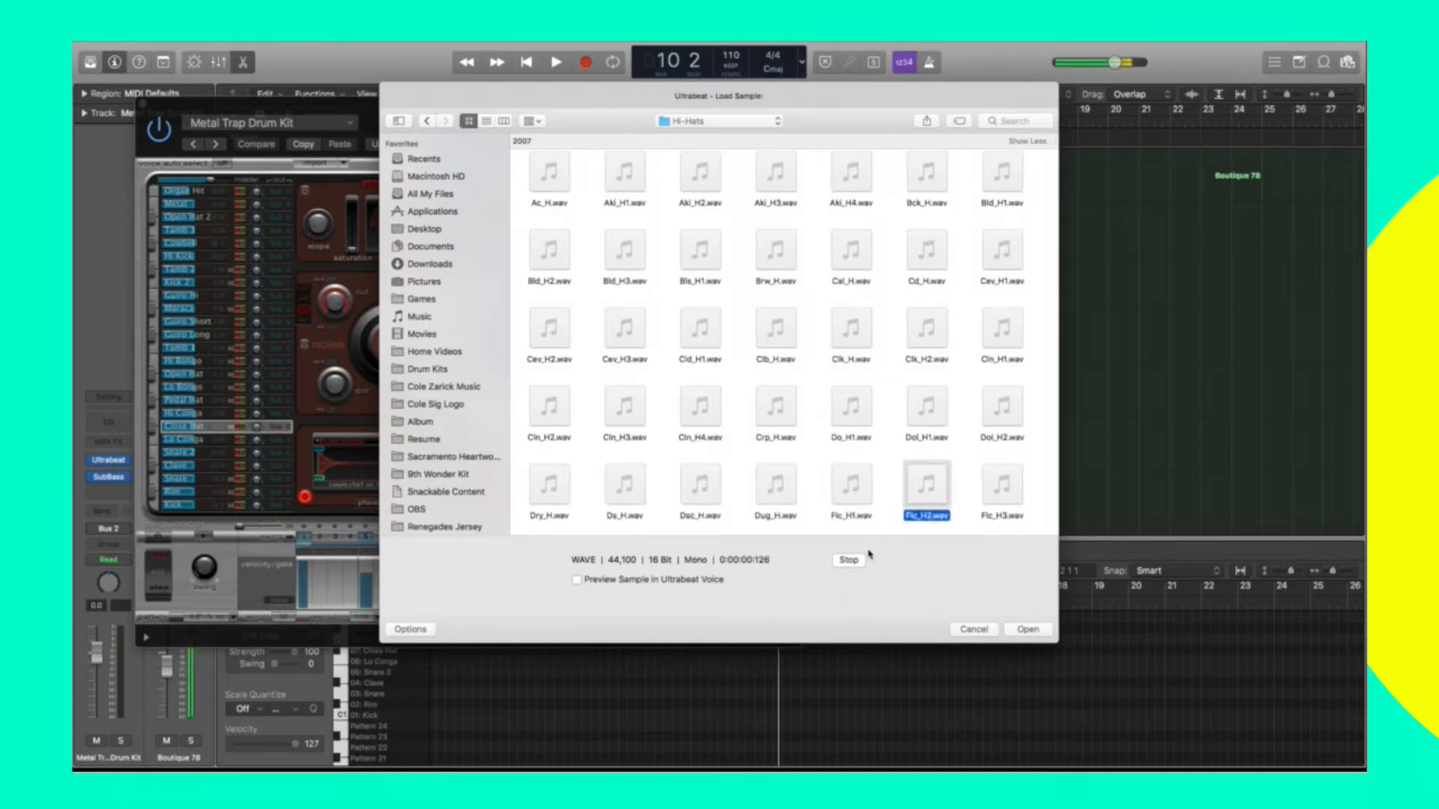
key(Down)
key(Left)
key(Left)
key(Left)
key(Left)
key(Left)
key(Down)
key(Down)
key(Left)
key(Right)
key(Right)
key(Left)
key(Left)
key(Right)
key(Right)
key(Right)
key(Right)
key(Right)
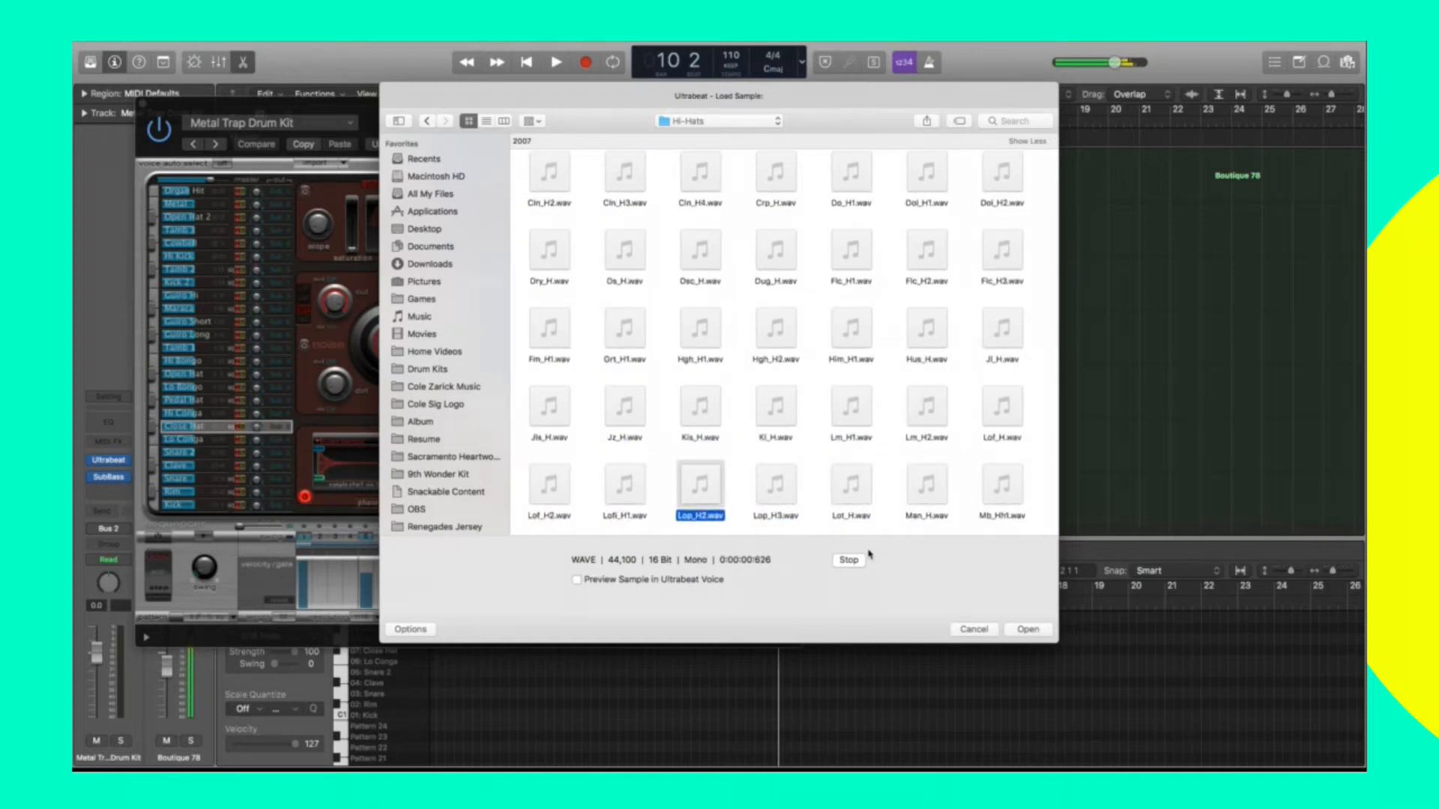
key(Right)
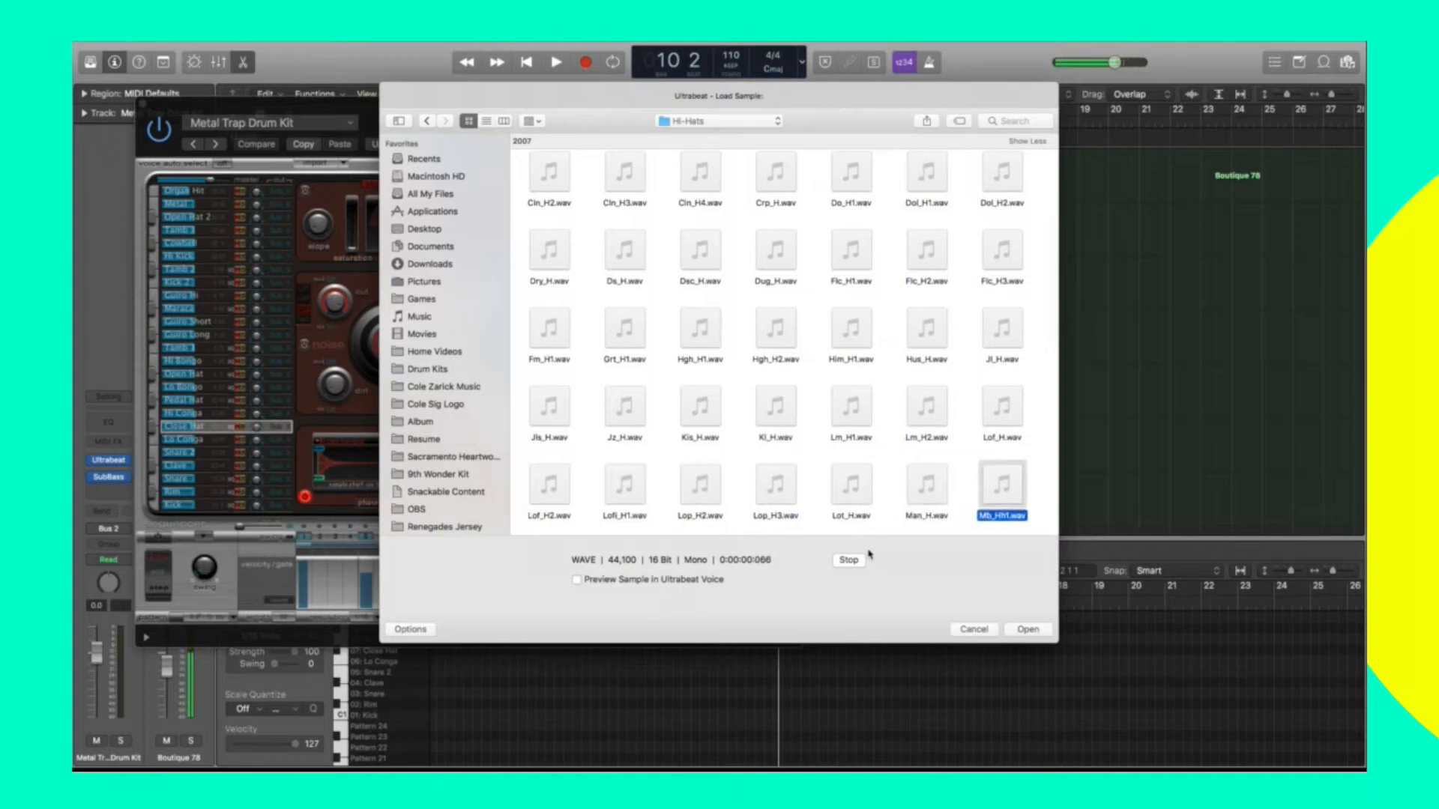
key(Left)
key(Right)
Go back to the 9th Wonder Kit folder, reopen Hi-Hats, and preview Ac_H.wav.
click(715, 121)
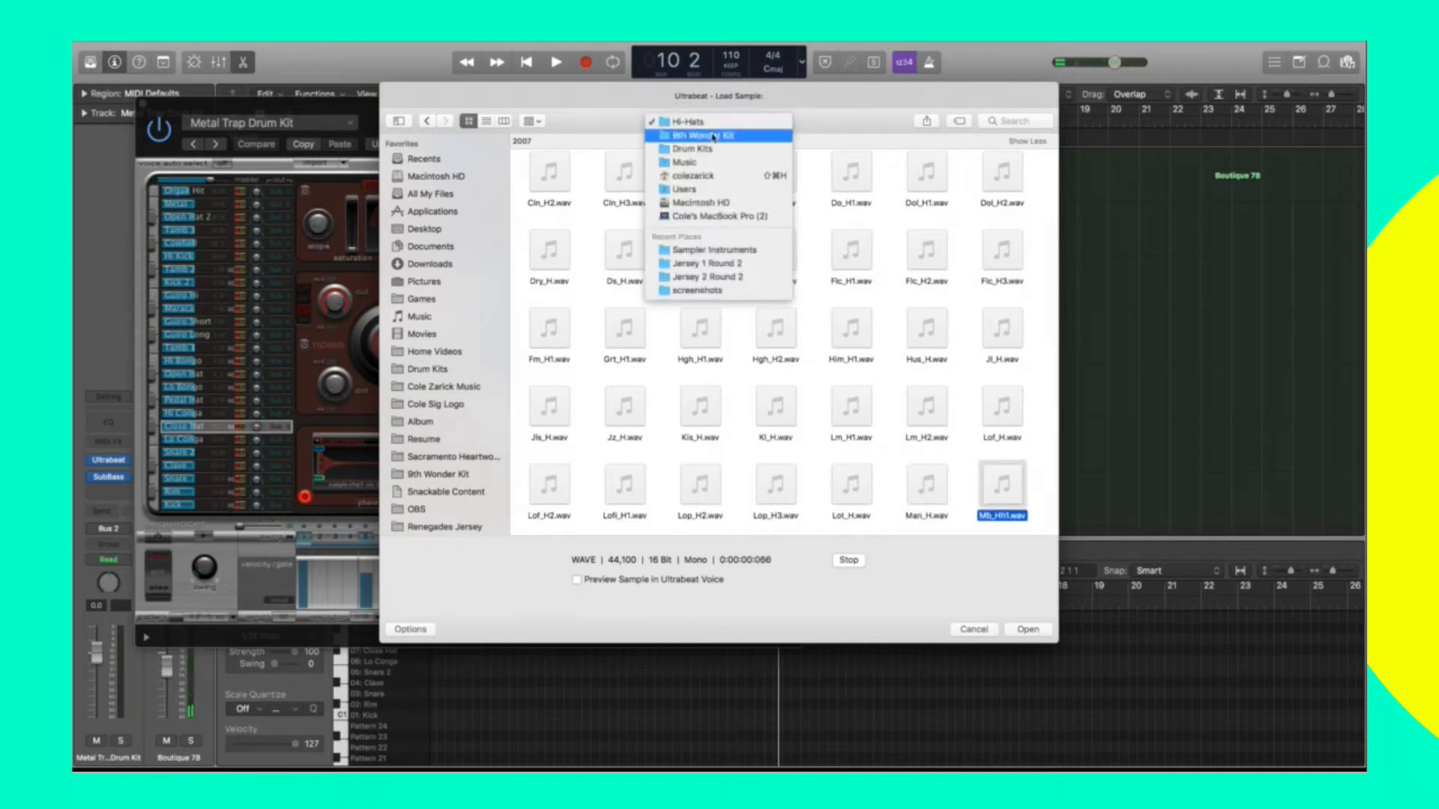
click(713, 135)
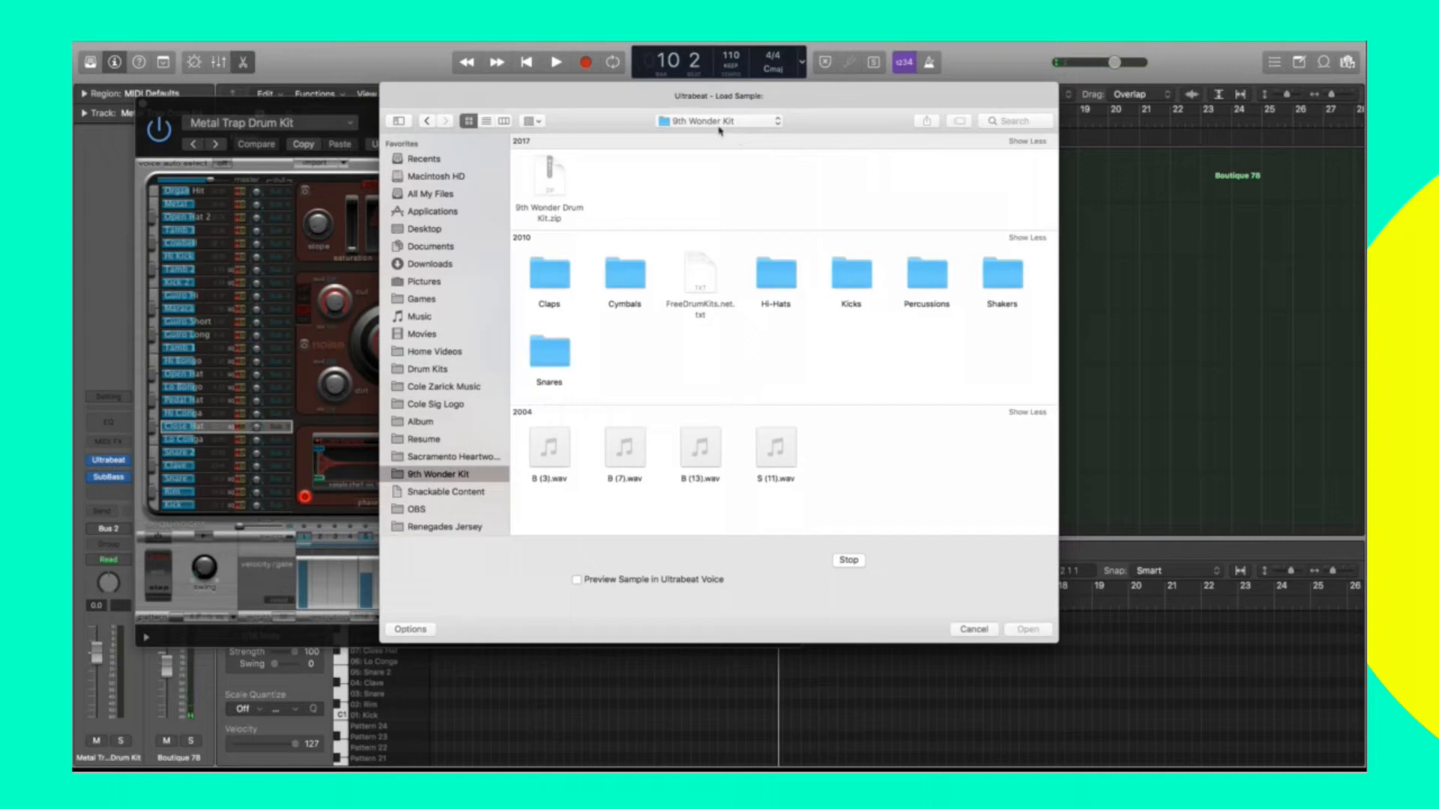
double_click(789, 270)
click(562, 186)
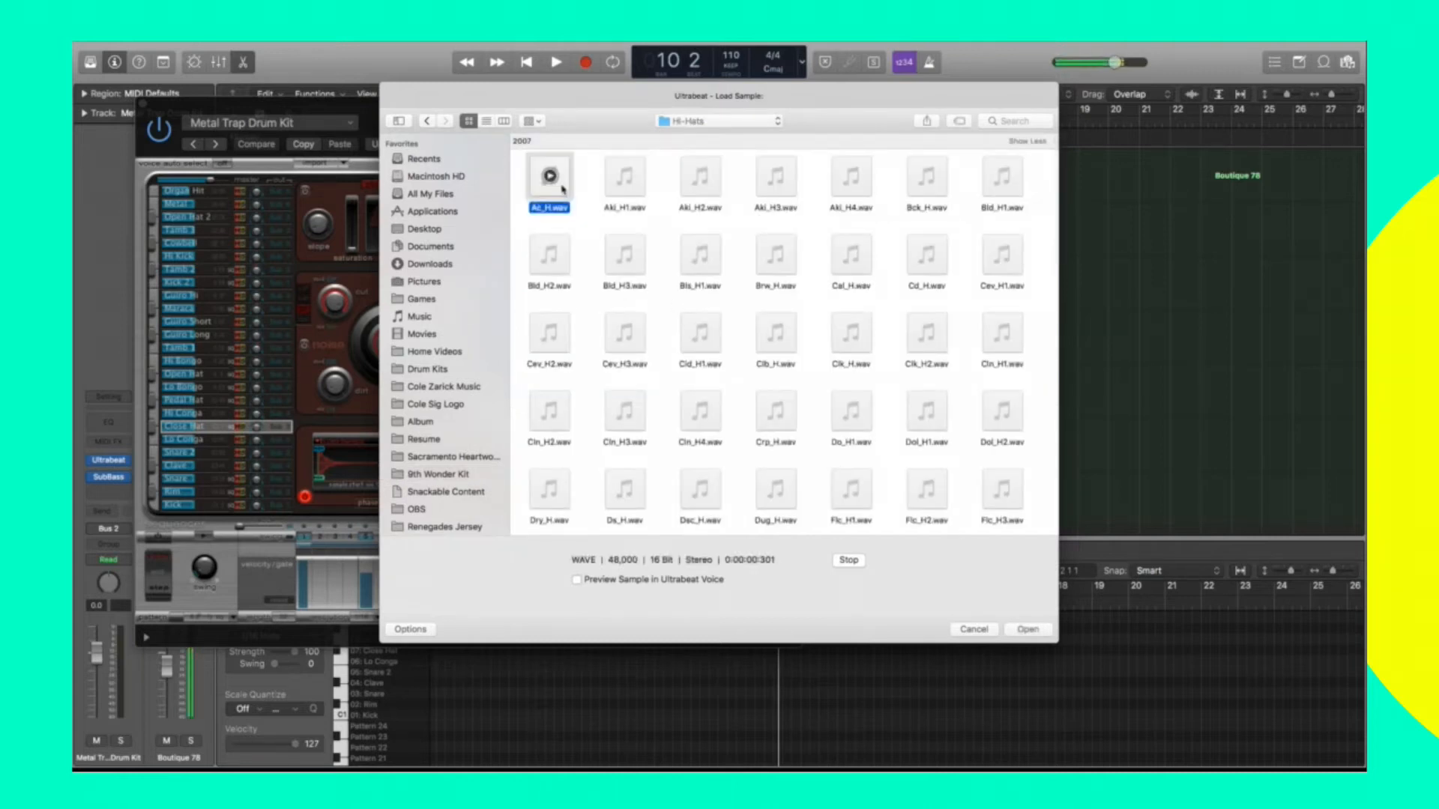
Audition the hi-hat samples again and load Mb_Hh1.wav into the Close Hat voice.
key(Right)
key(Down)
key(Down)
key(Down)
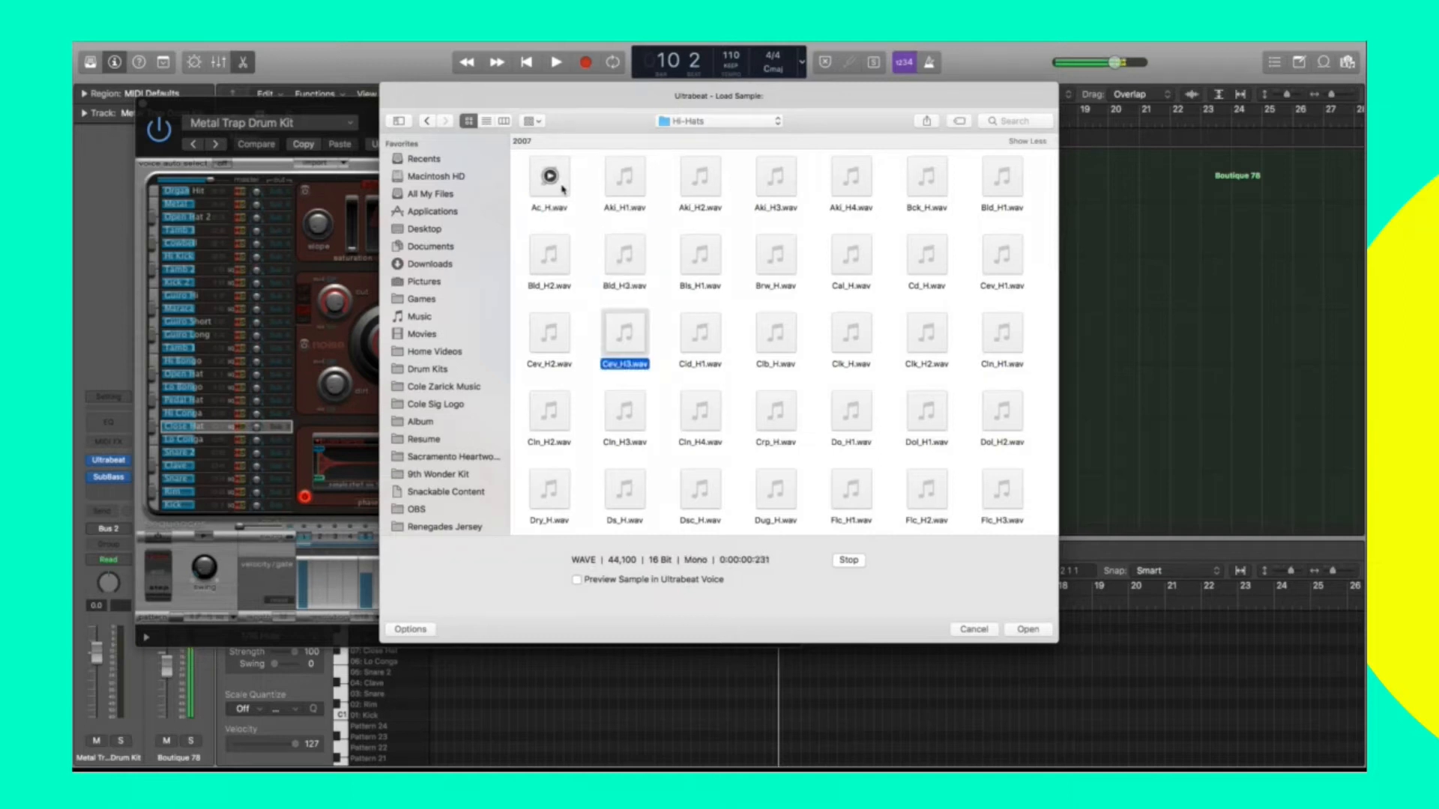
key(Down)
key(Right)
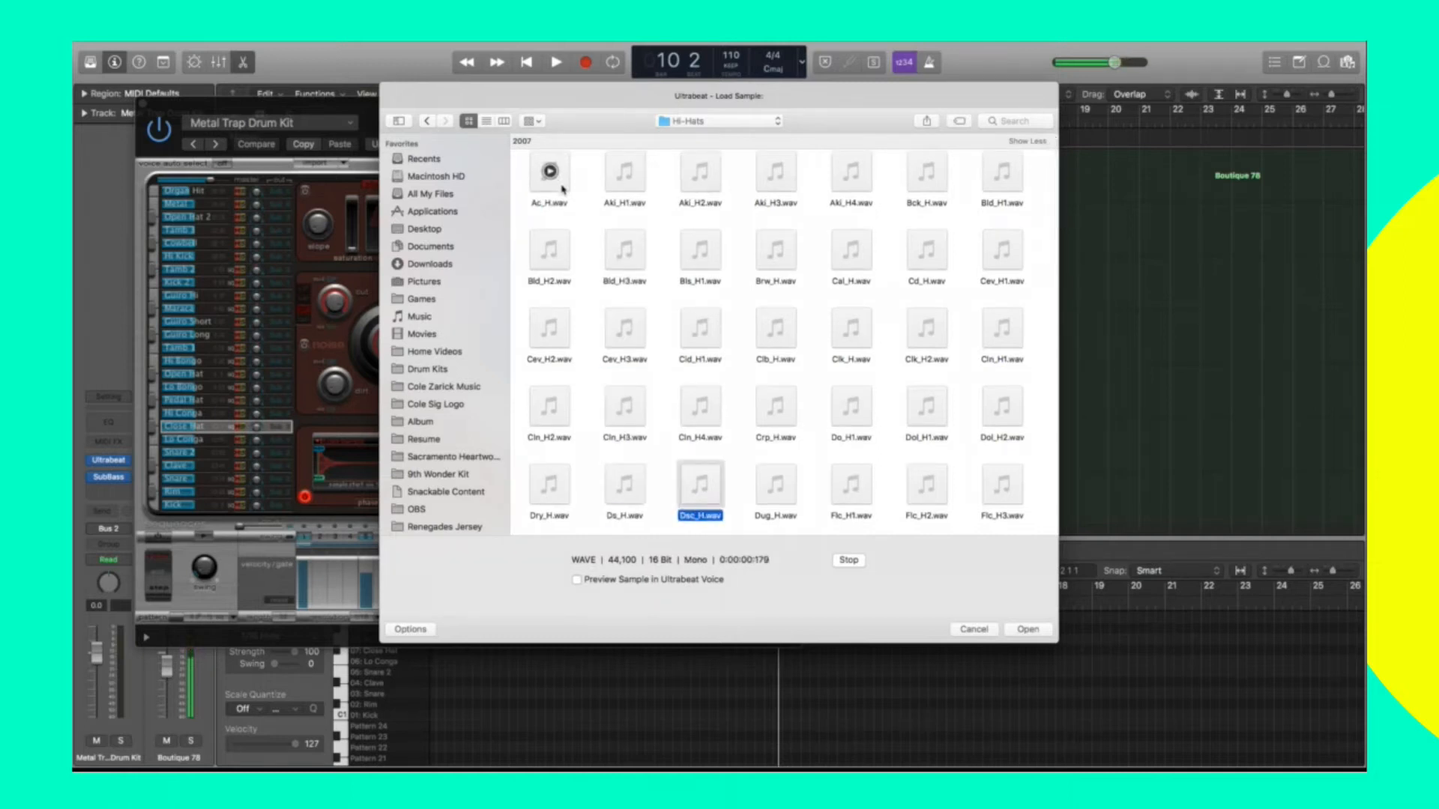
key(Right)
key(Right)
key(Right)
key(Right)
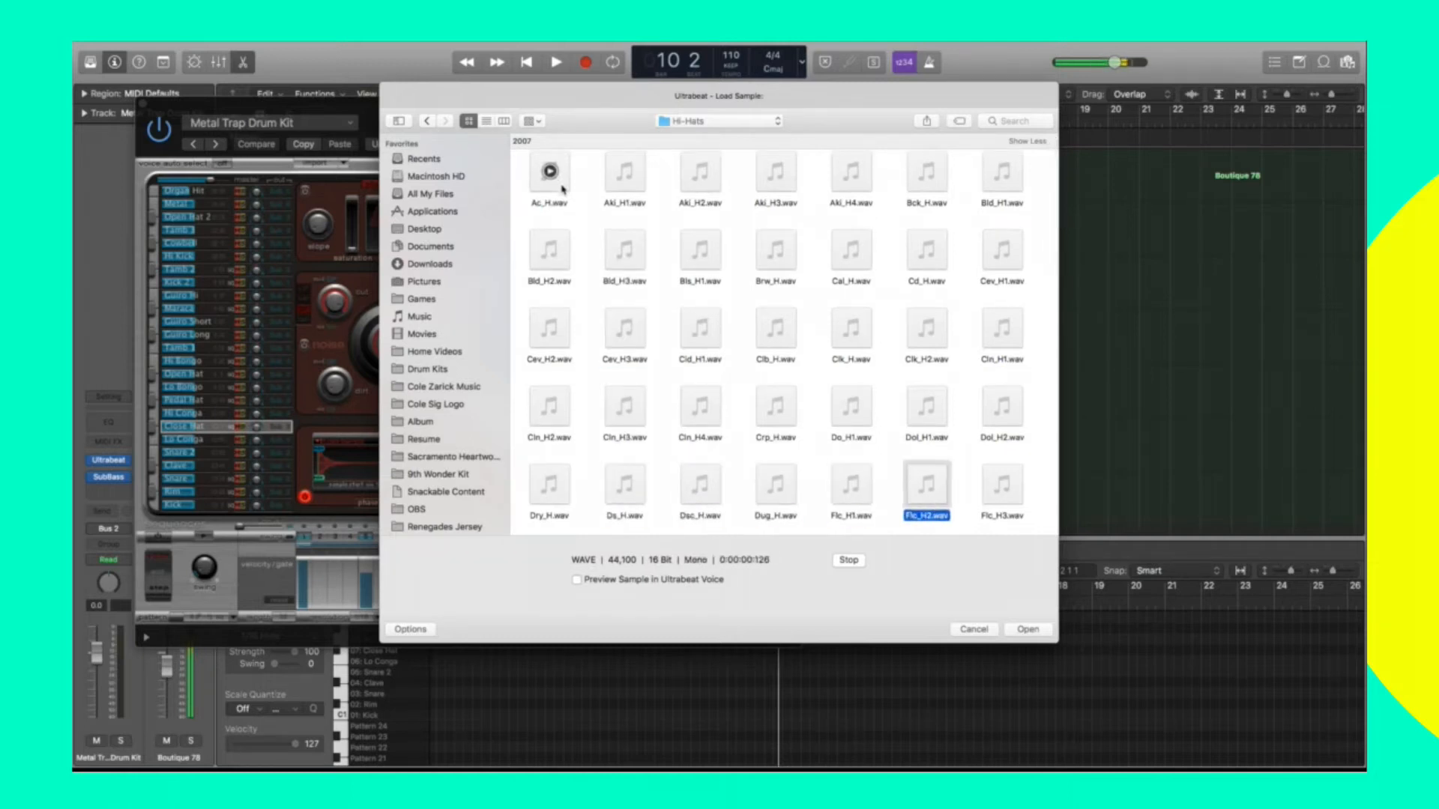
key(Down)
key(Left)
key(Left)
key(Left)
key(Left)
key(Left)
key(Down)
key(Right)
key(Right)
key(Right)
key(Right)
key(Right)
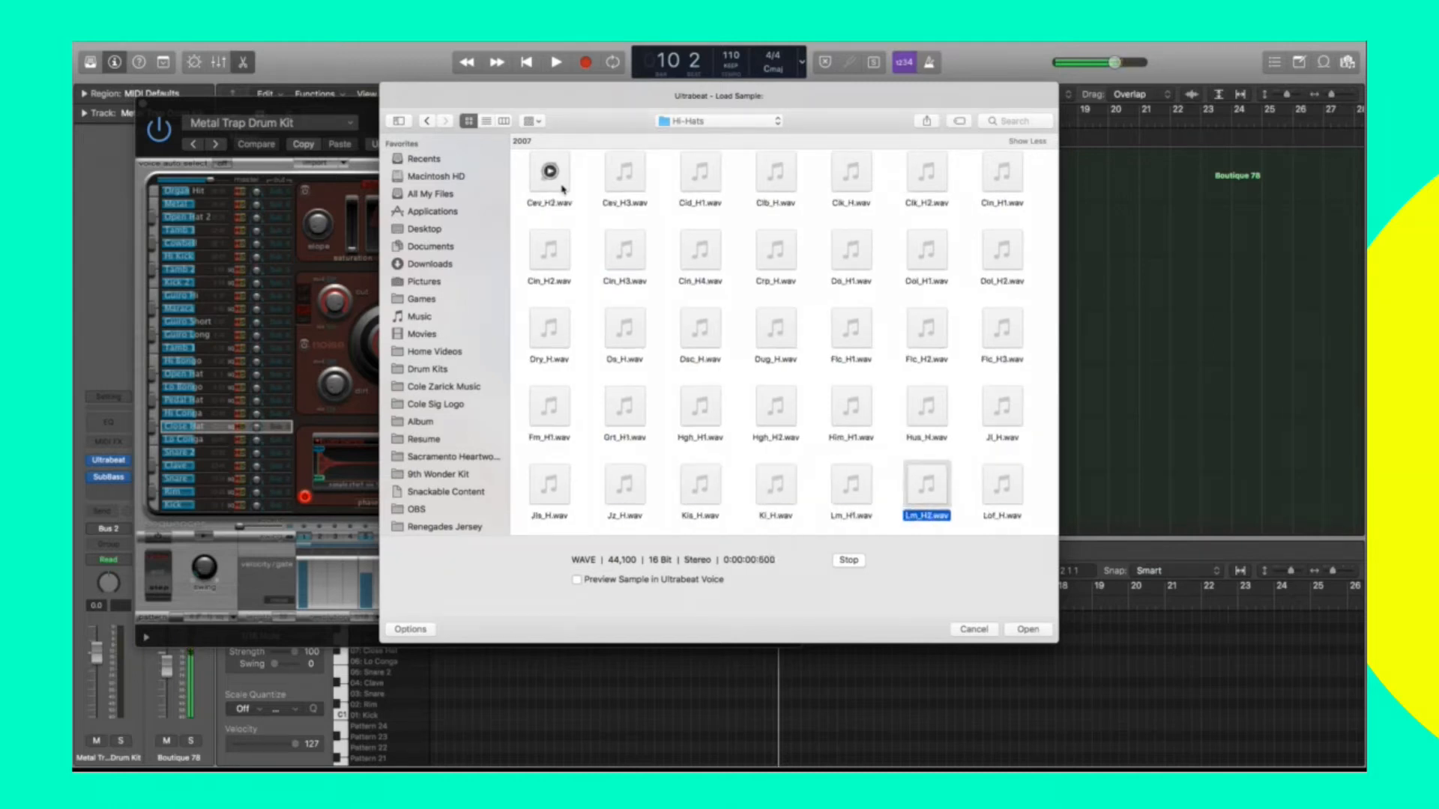
key(Down)
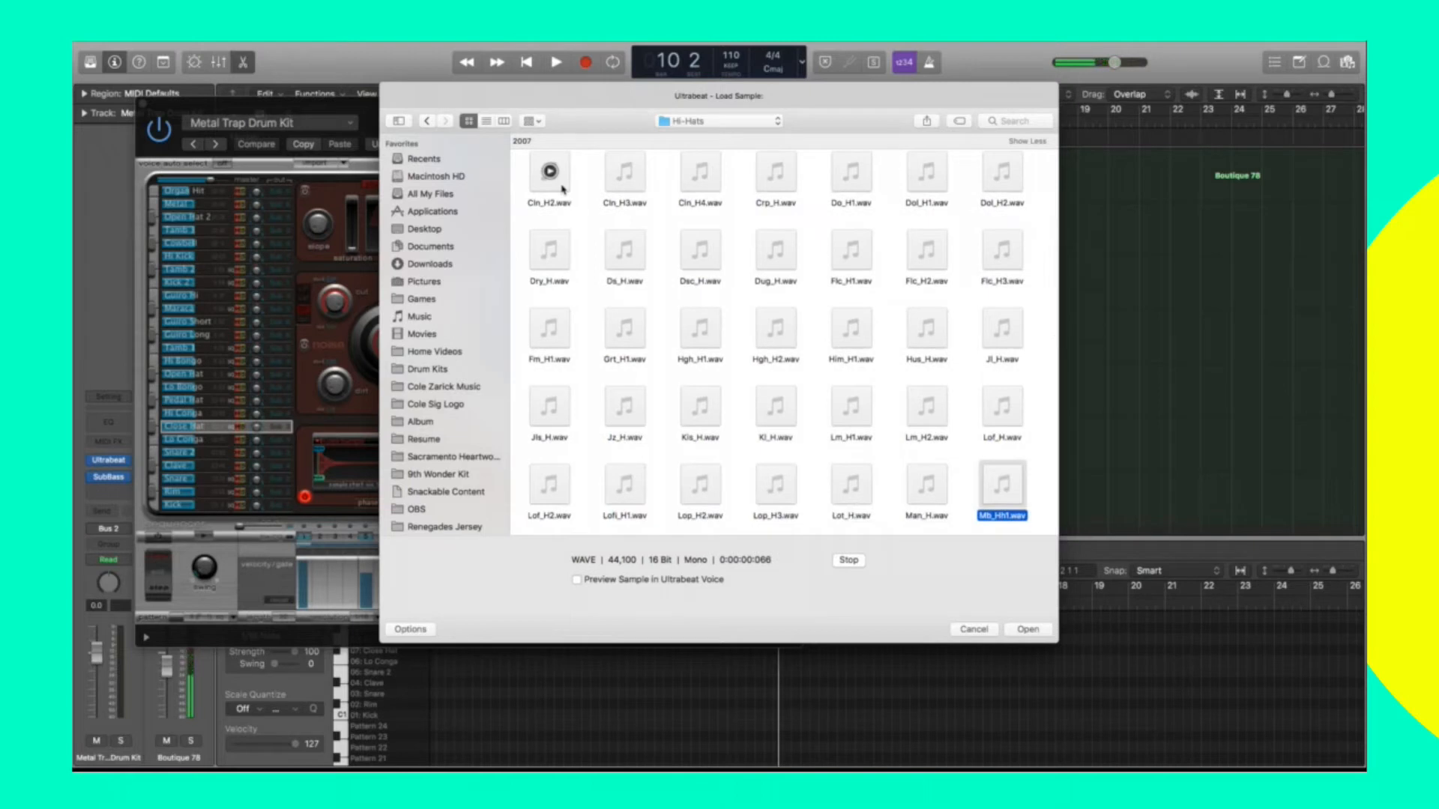
key(Return)
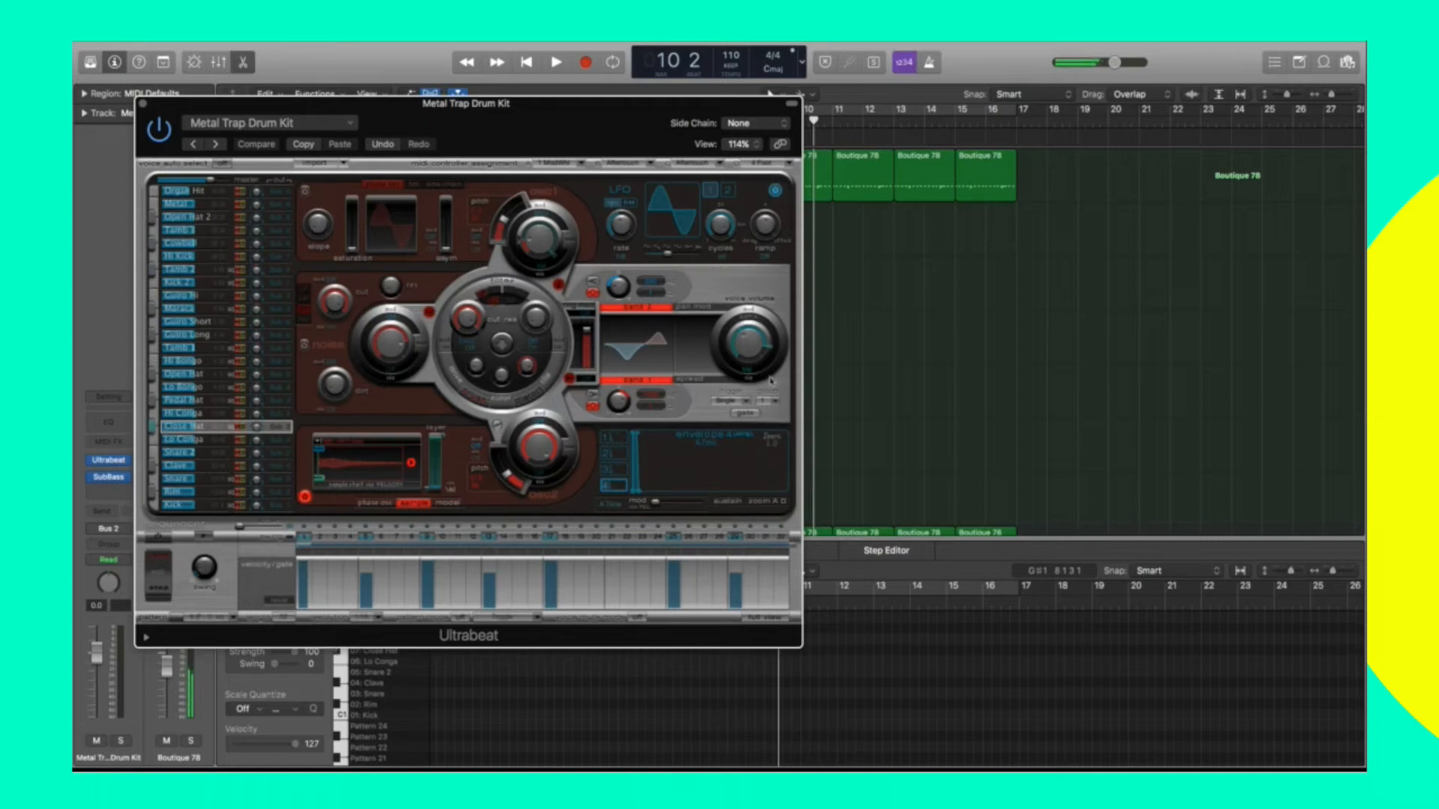
Move the Ultrabeat window clear of the regions and play the beat from bar 9 to hear the new hi-hat.
drag(773, 355, 771, 359)
drag(586, 103, 780, 338)
click(771, 121)
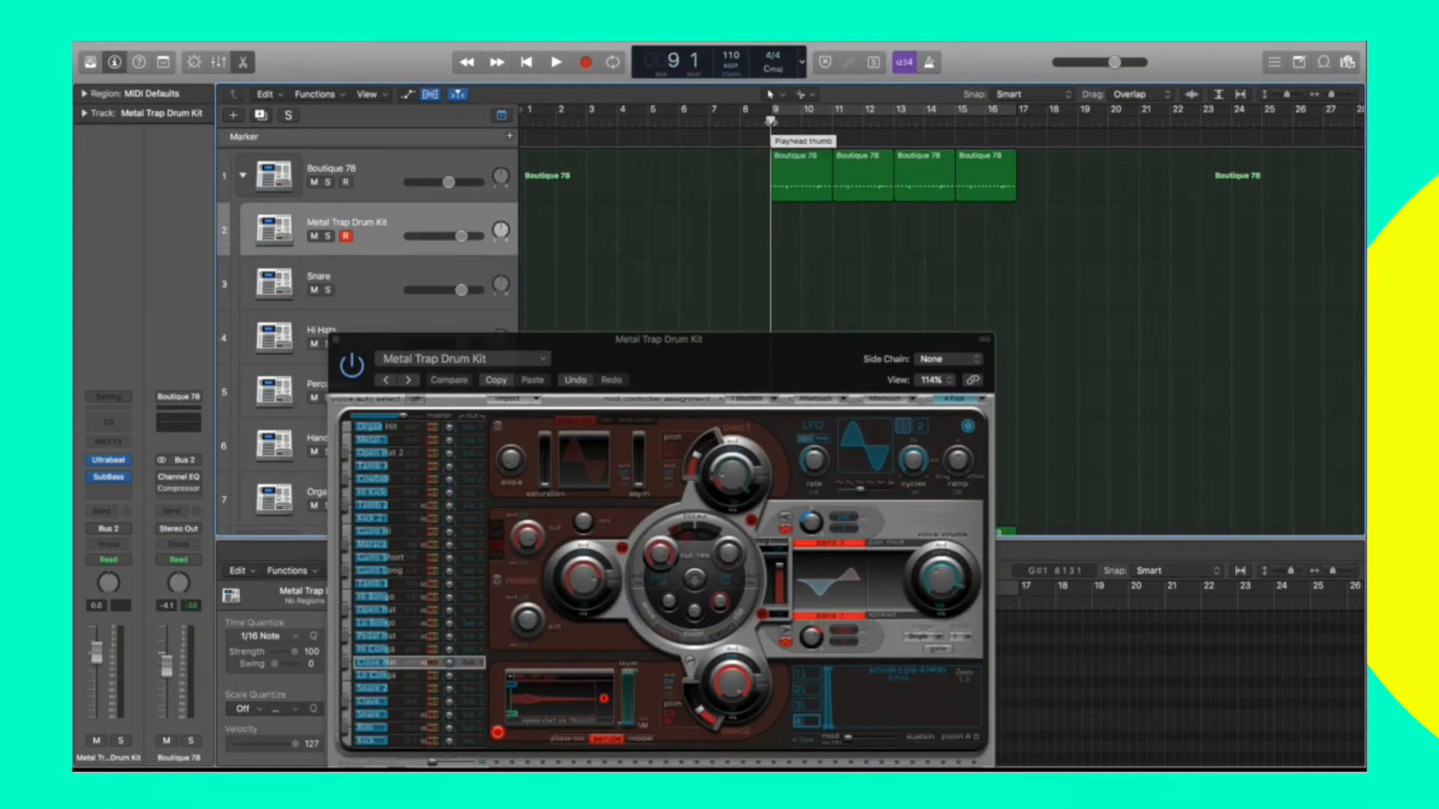
key(space)
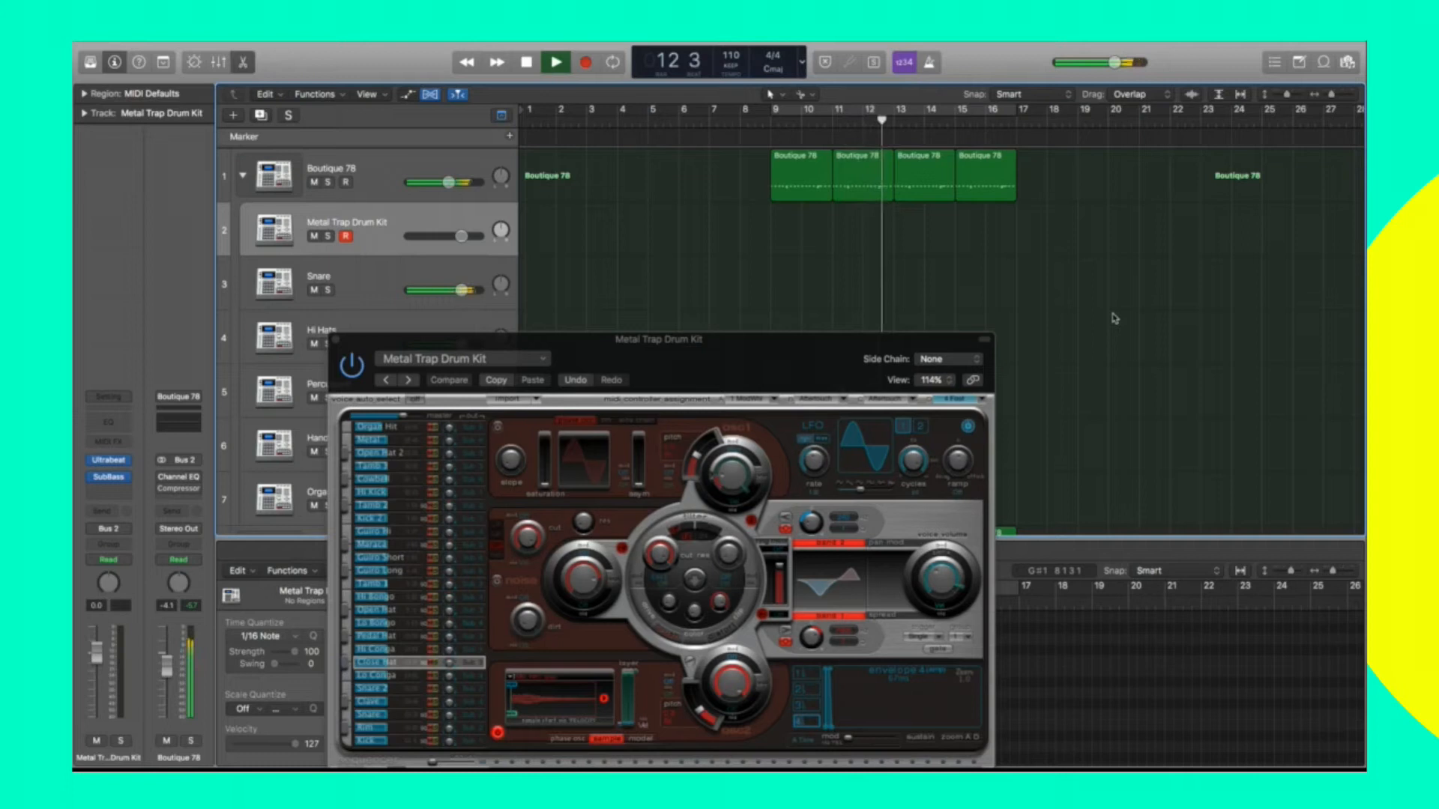
key(space)
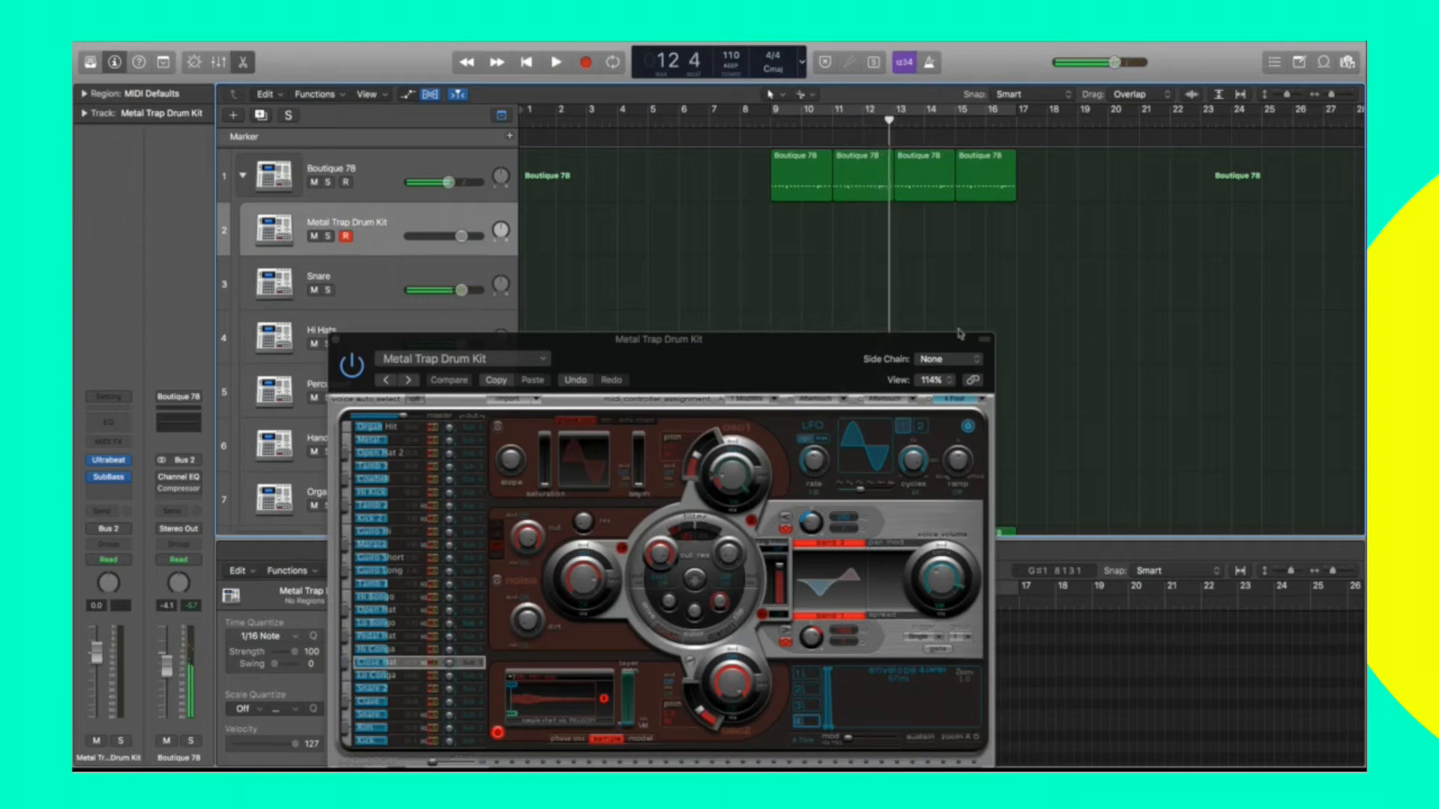
Start loading a different sample for the Close Hat voice and browse the kits in the Drum Kits folder.
click(529, 677)
click(541, 699)
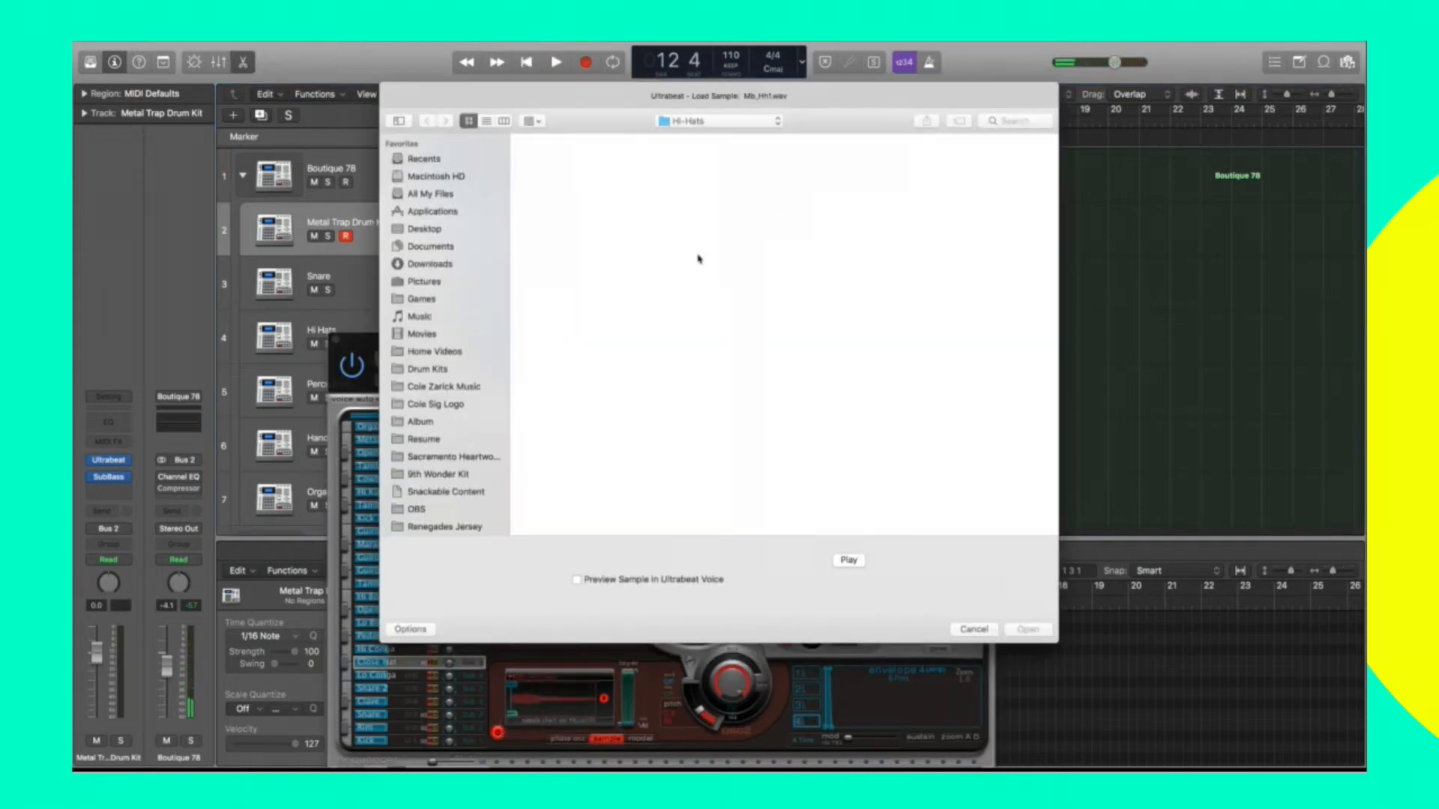
click(439, 370)
scroll(828, 374, down, 2)
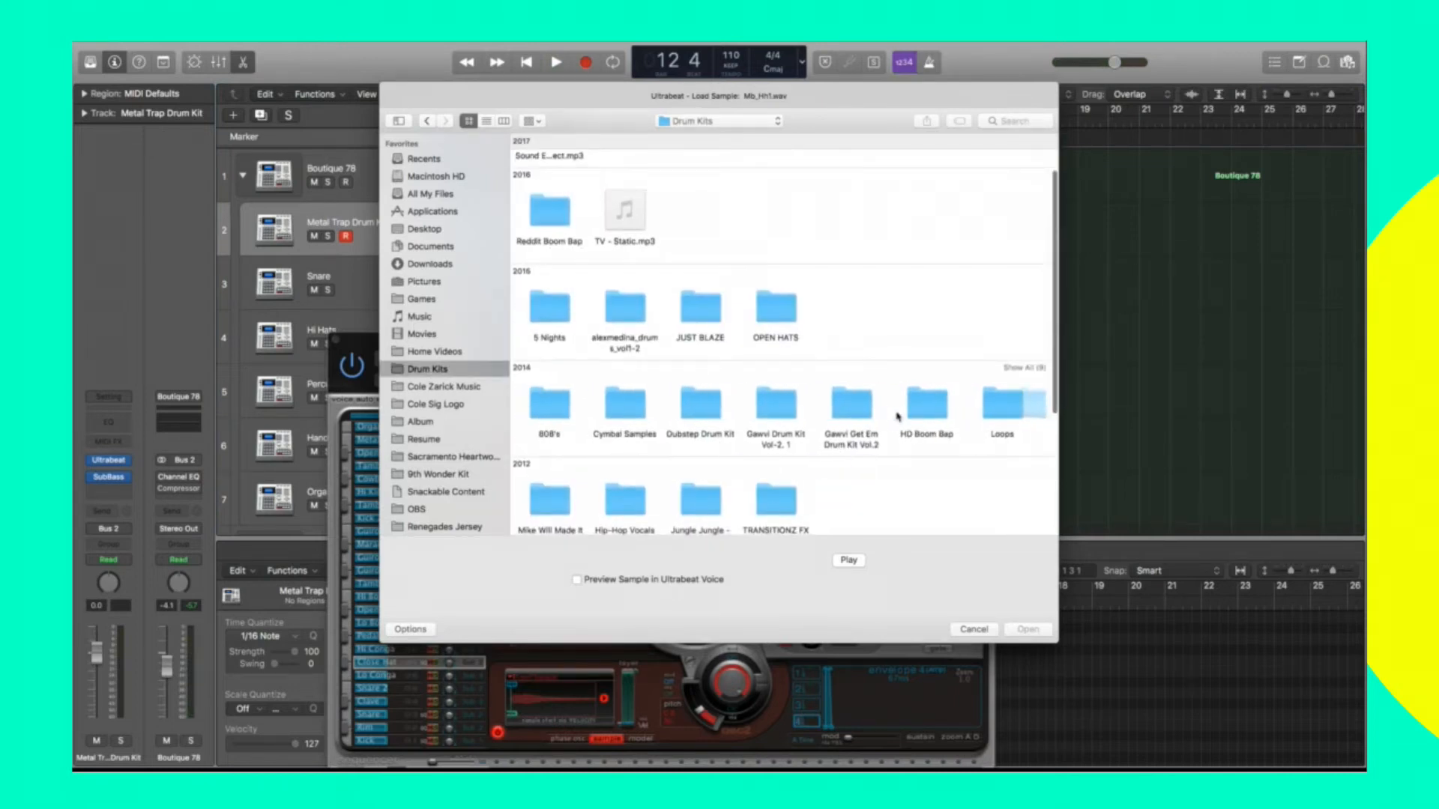
scroll(898, 417, down, 2)
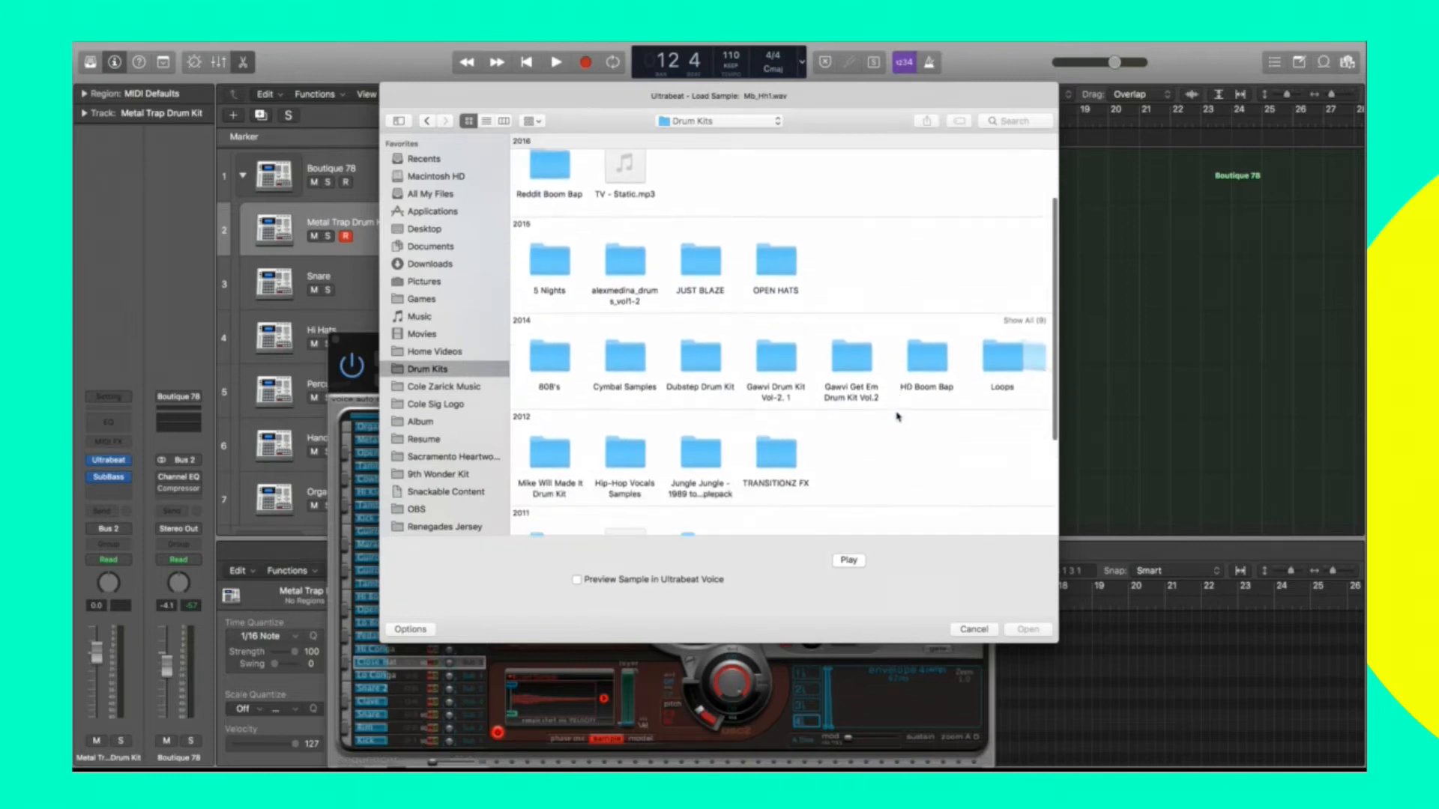
scroll(719, 454, down, 2)
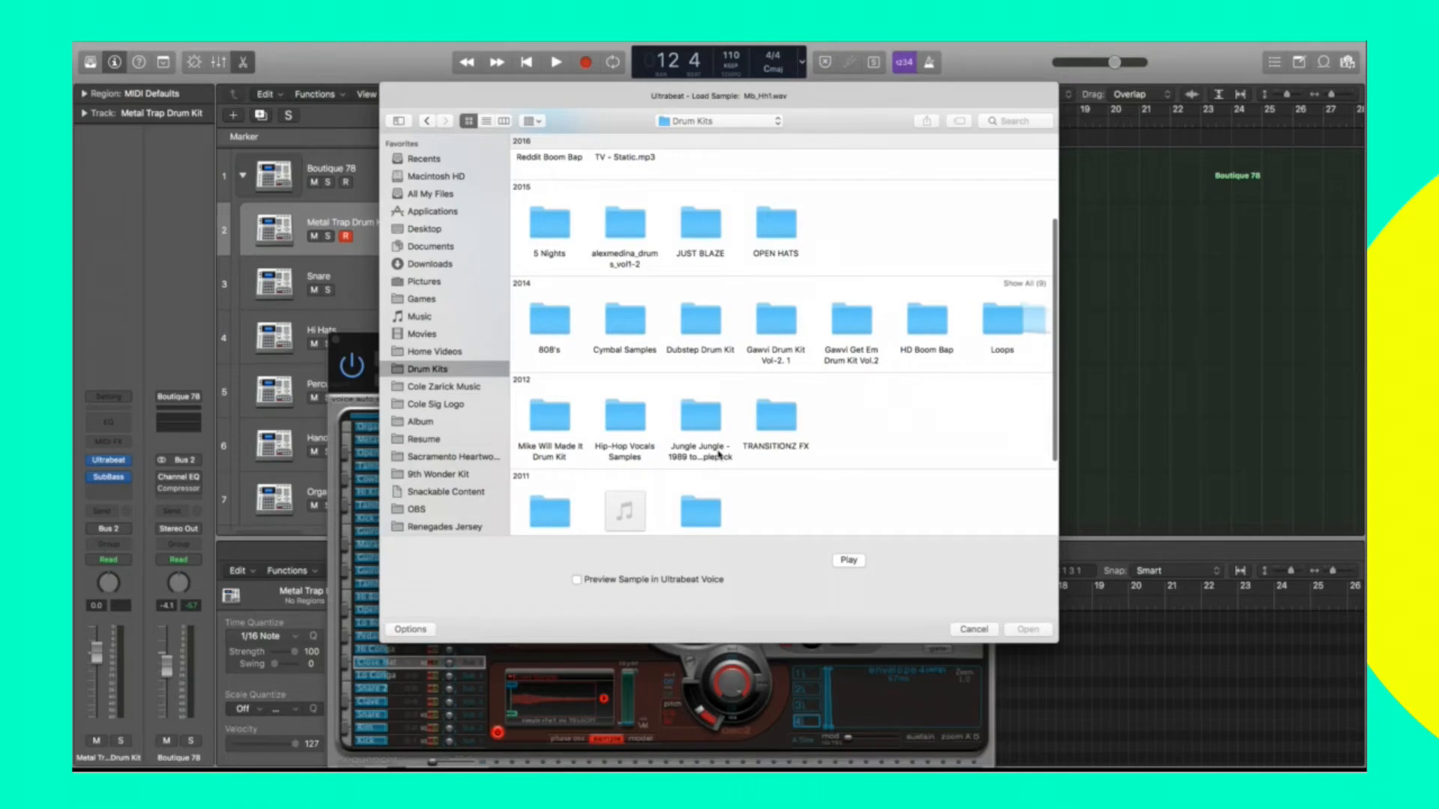
scroll(675, 450, down, 2)
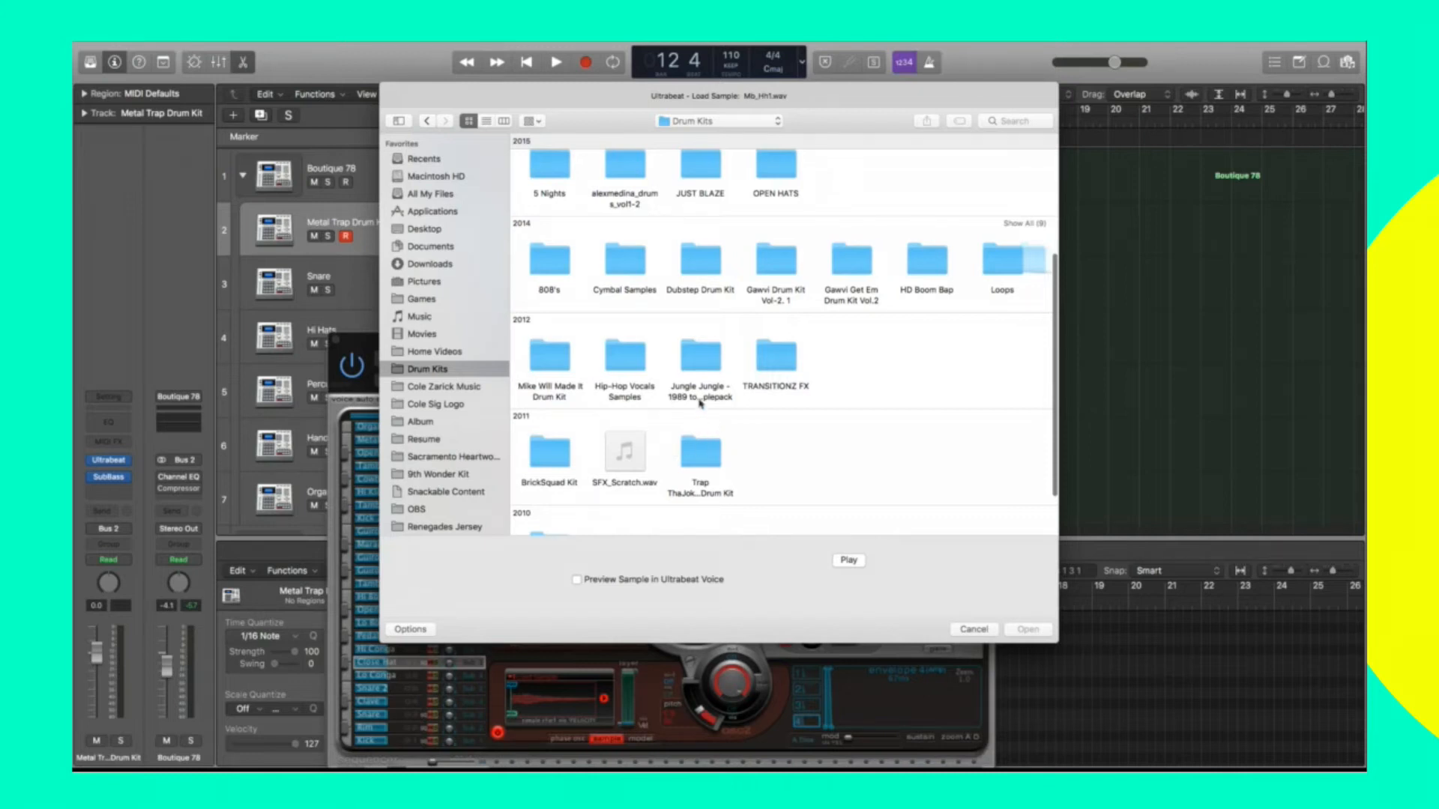
scroll(619, 349, down, 1)
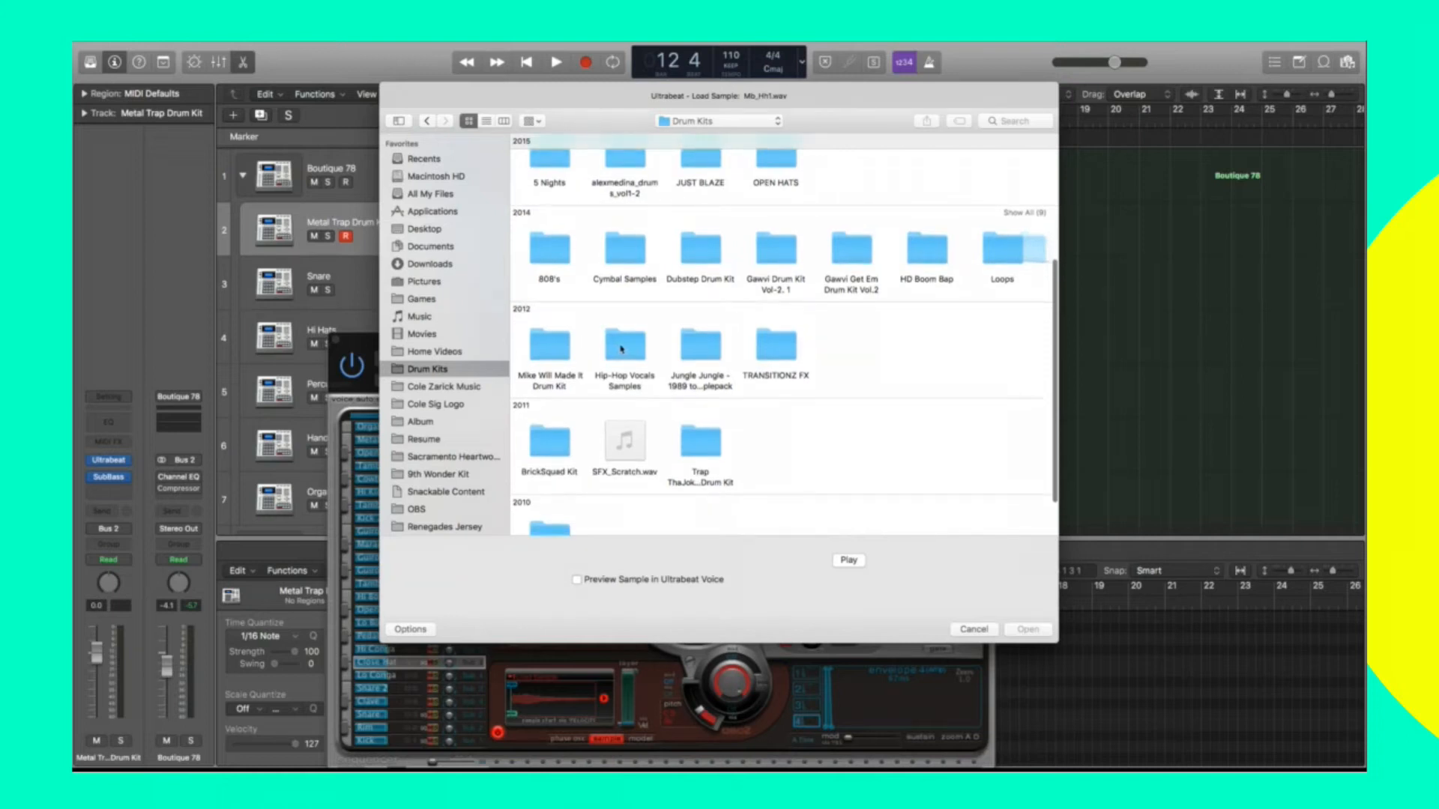
scroll(758, 412, down, 3)
Open the Hi Hats folder of the Trap ThaJokerBeatz Drum Kit and preview TM HiHat(2).wav.
double_click(703, 399)
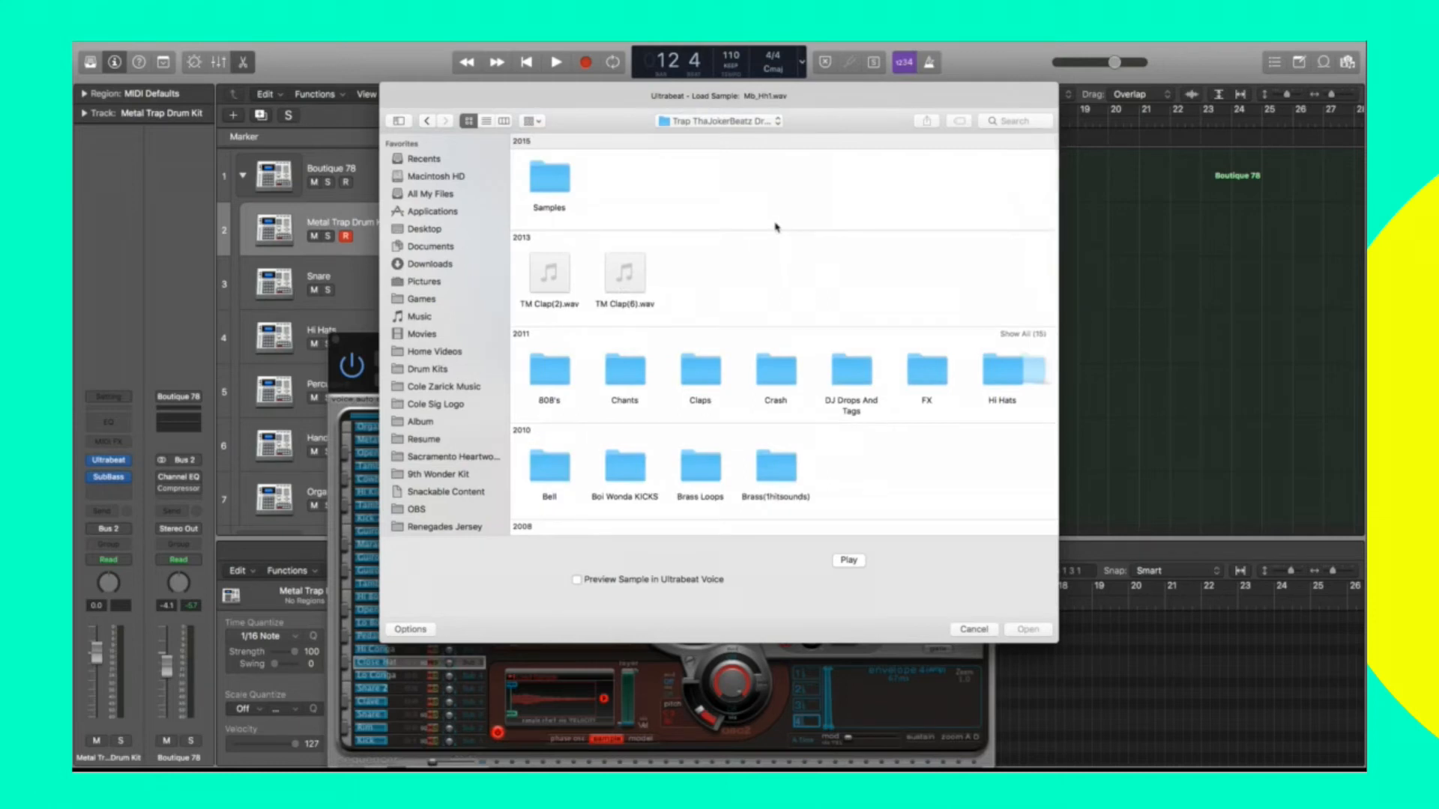
double_click(1002, 374)
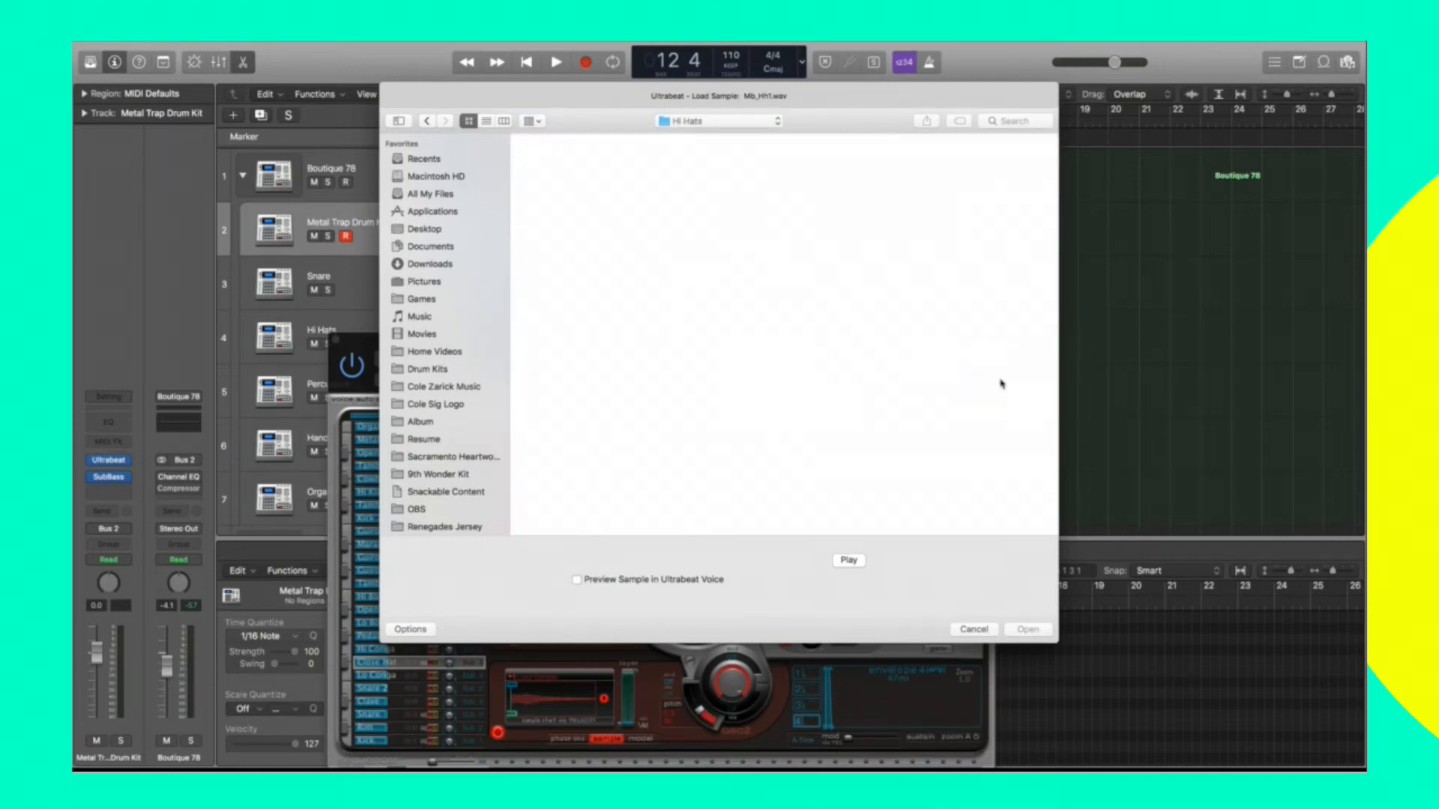
click(550, 178)
click(848, 560)
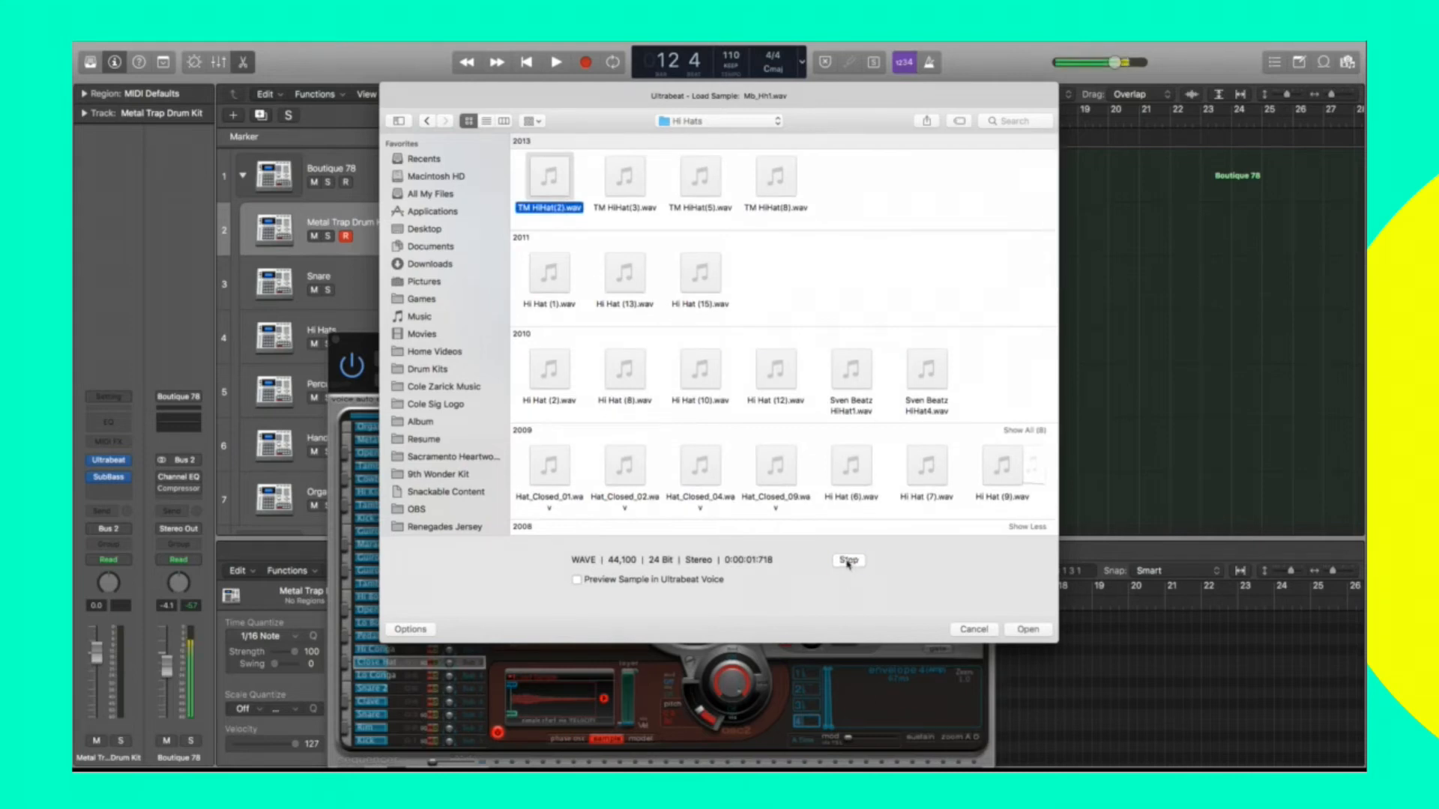
Audition the 2013 to 2009 hi-hat samples in the Hi Hats folder one after another.
key(Right)
key(Right)
key(Right)
key(Left)
key(Down)
key(Left)
key(Right)
key(Left)
key(Left)
key(Down)
key(Right)
key(Right)
key(Right)
key(Right)
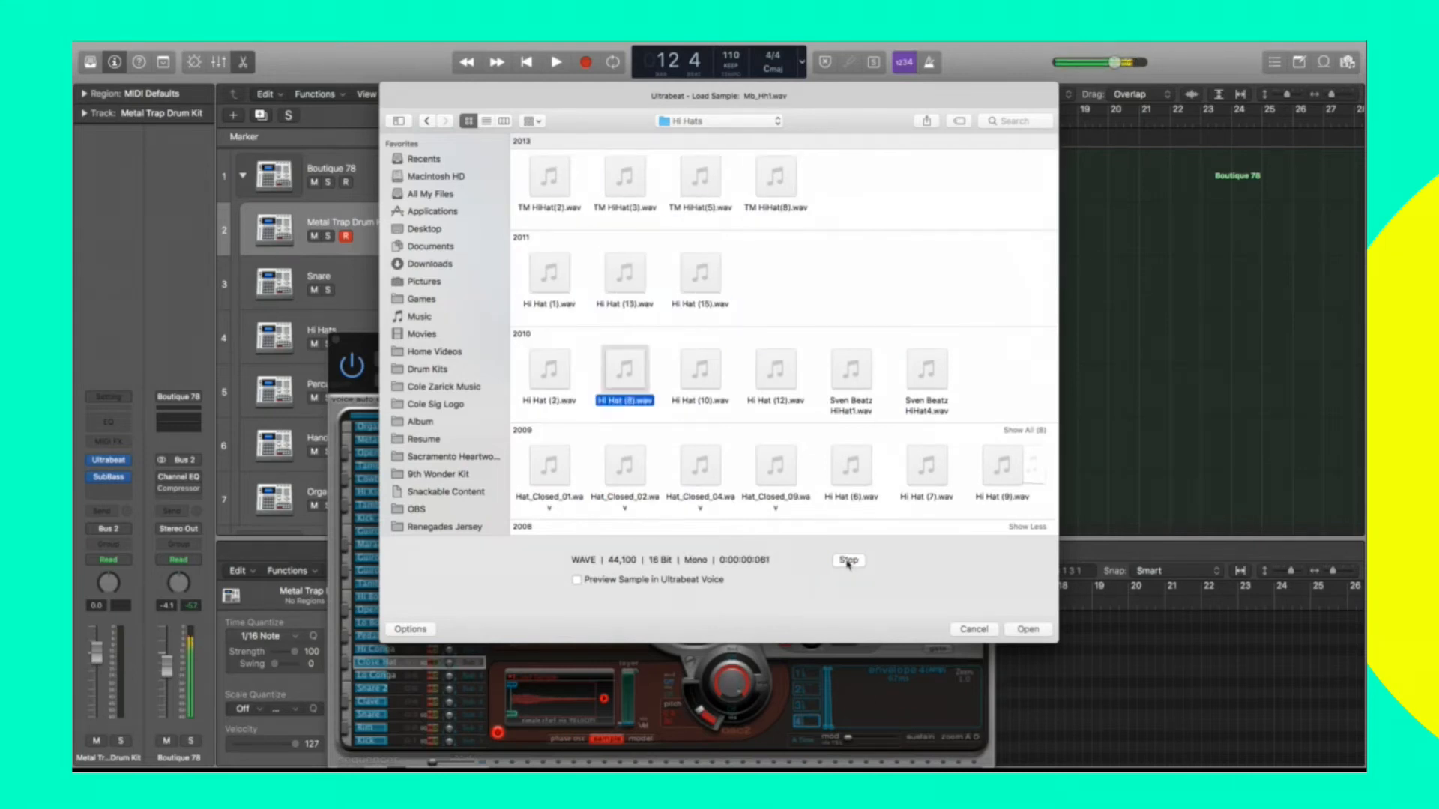
key(Left)
key(Right)
key(Right)
key(Down)
key(Left)
key(Left)
key(Left)
key(Left)
key(Left)
key(Right)
key(Right)
key(Right)
key(Right)
key(Right)
key(Right)
key(Right)
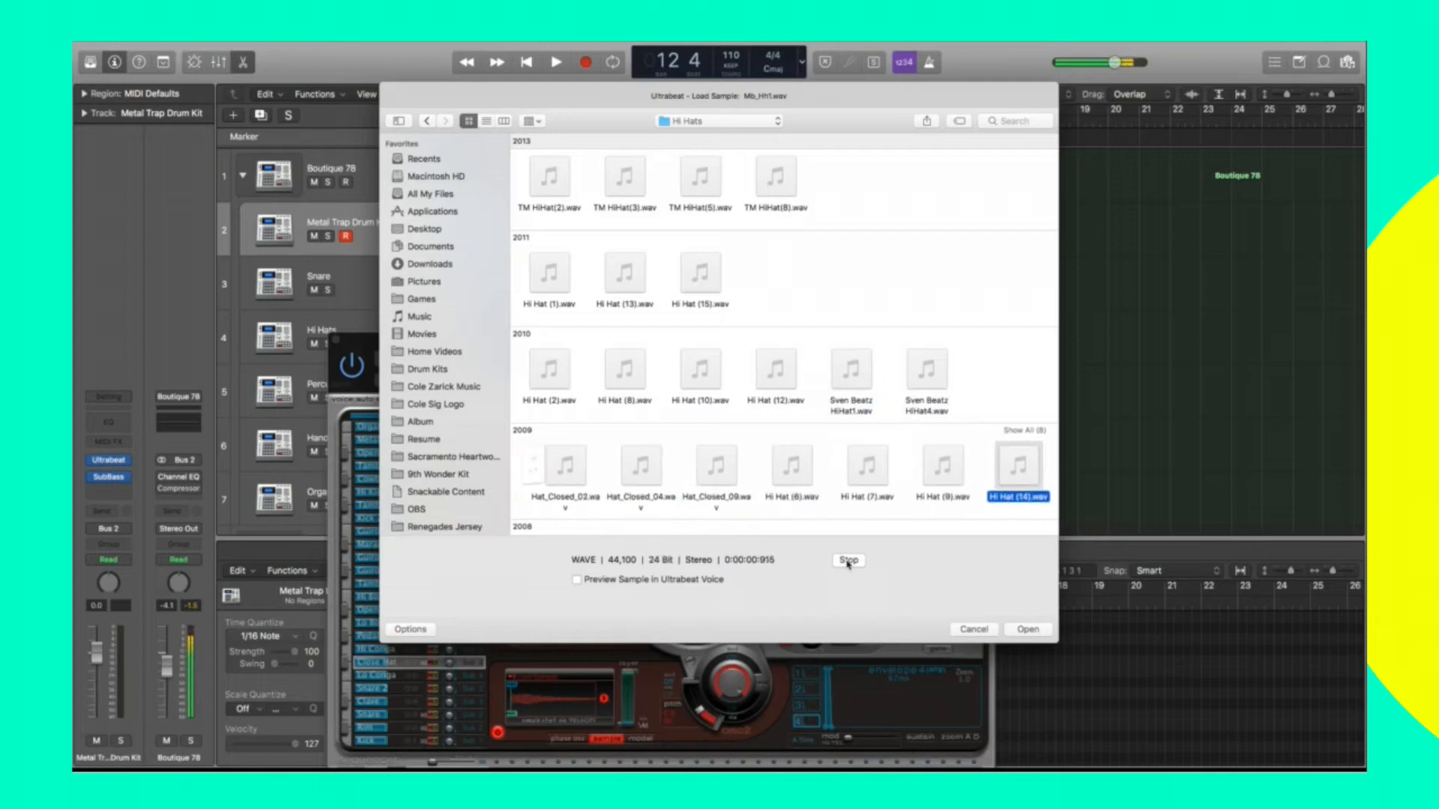
key(Left)
key(Left)
key(Left)
key(Left)
key(Left)
key(Left)
key(Left)
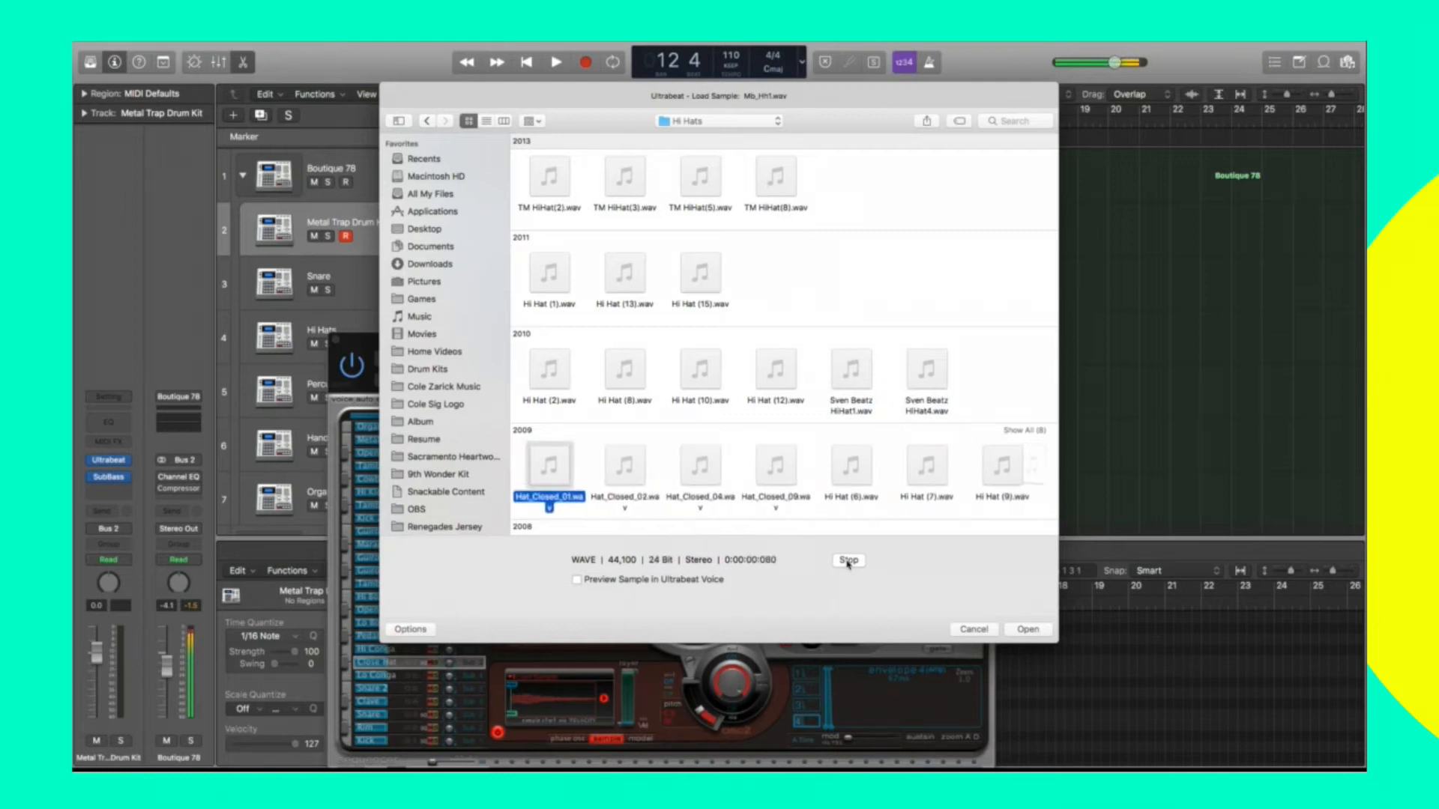
Audition the older samples further down the folder and load Percs & Hits (15).wav into the Close Hat voice.
key(Down)
key(Down)
key(Up)
key(Down)
key(Right)
key(Left)
key(Right)
key(Down)
key(Left)
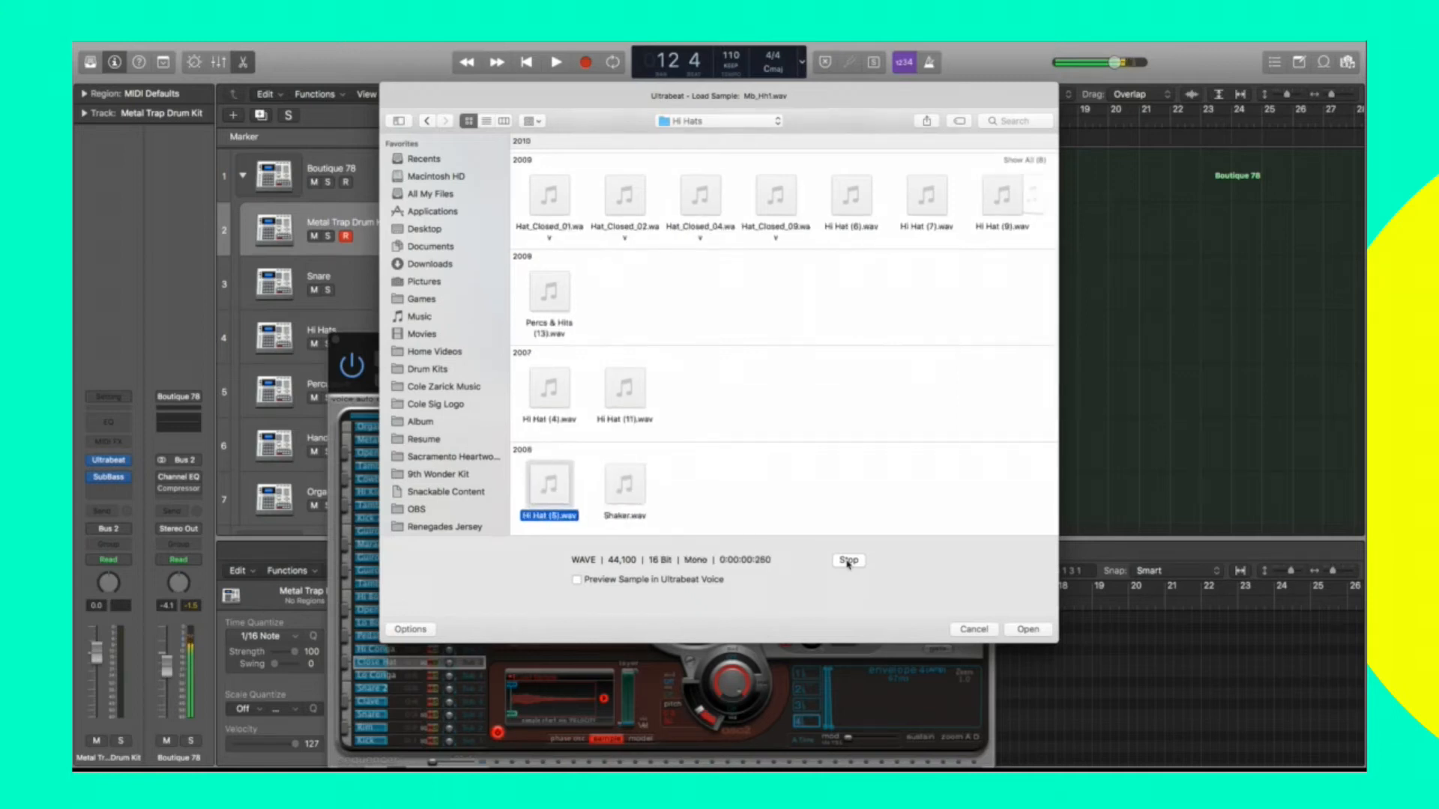
key(Down)
key(Right)
key(Left)
key(Right)
key(Return)
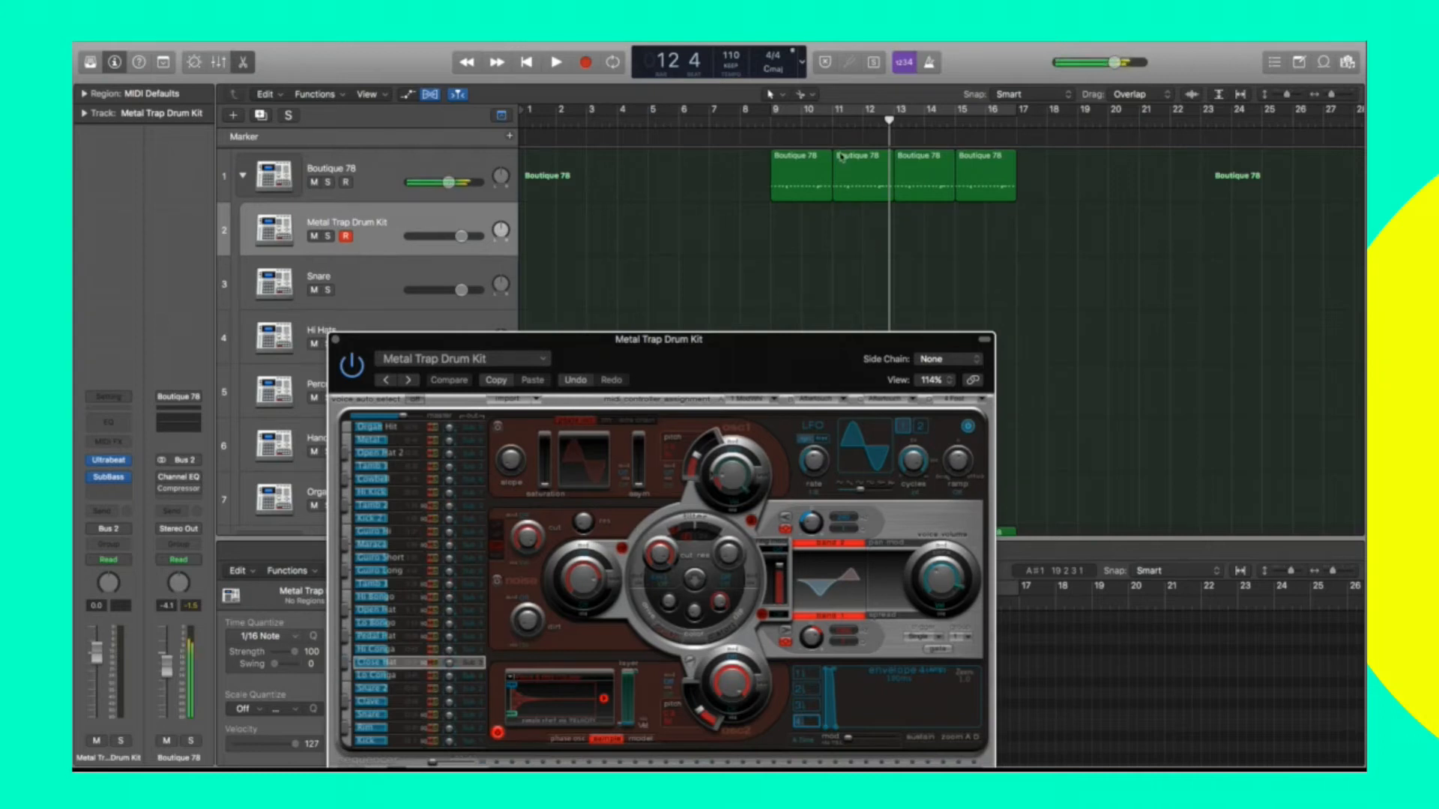
Start loading another Close Hat sample and select Hi Hats (200).wav in the Dubstep Drum Kit's HiHats 3 (200-267) folder.
click(538, 691)
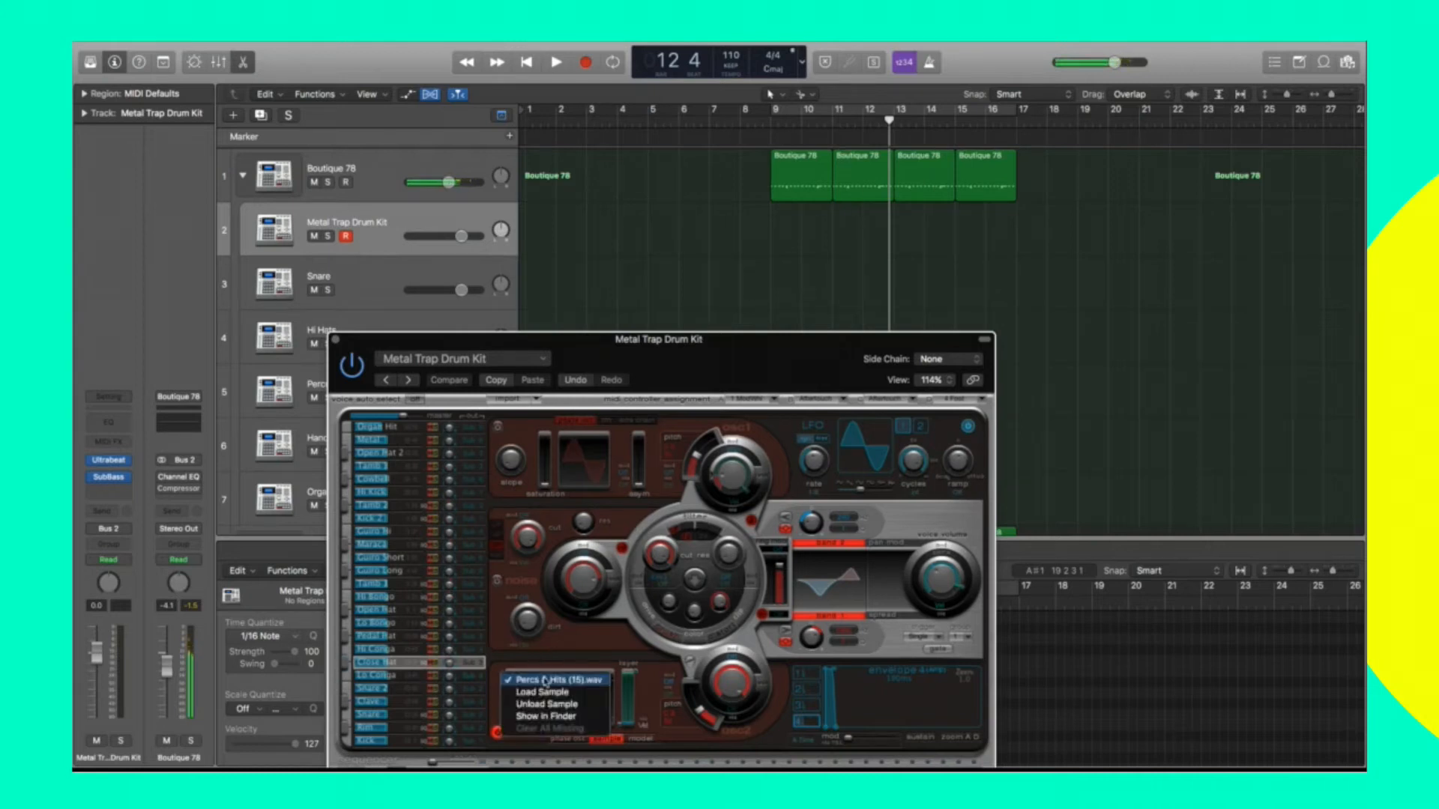
click(543, 693)
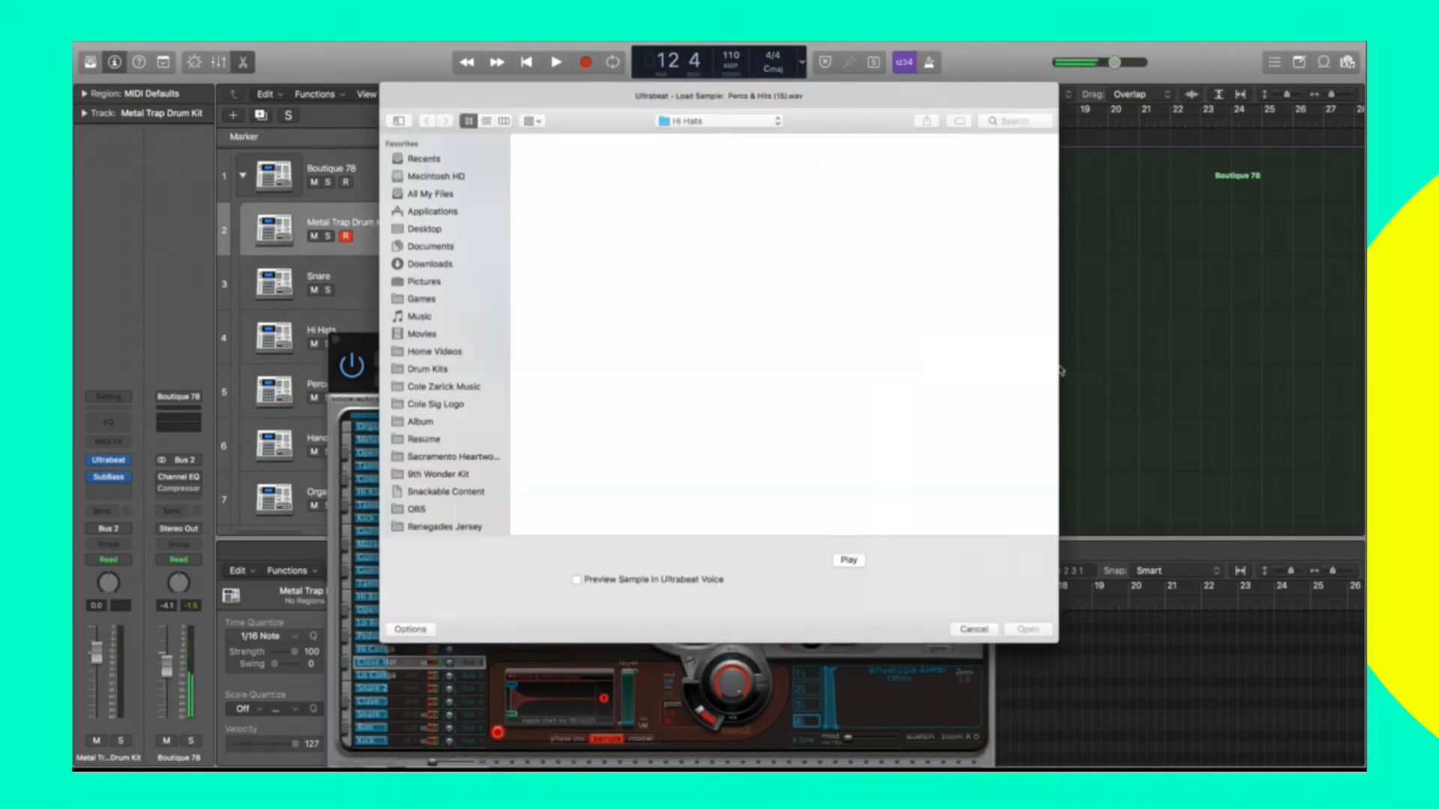
click(721, 120)
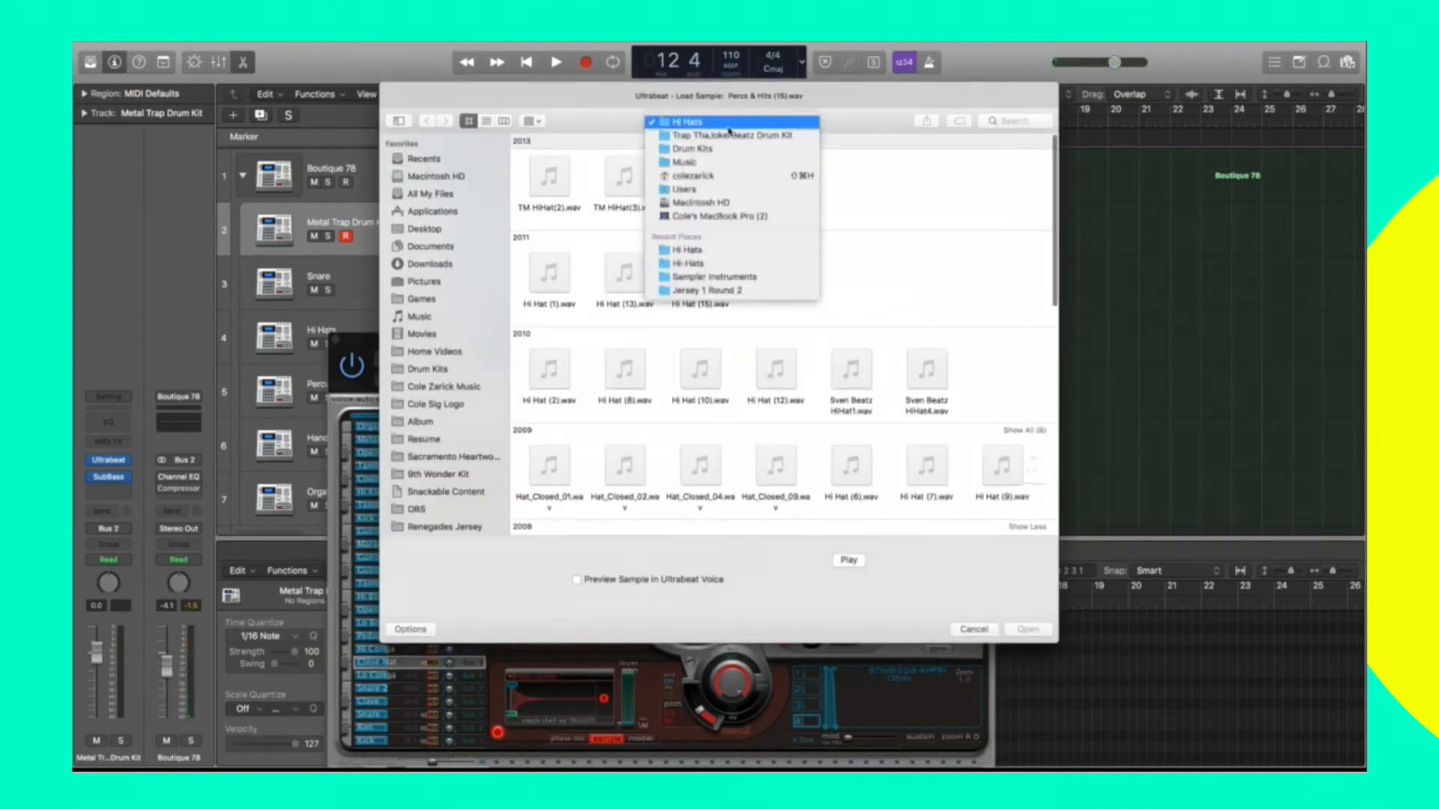
click(720, 145)
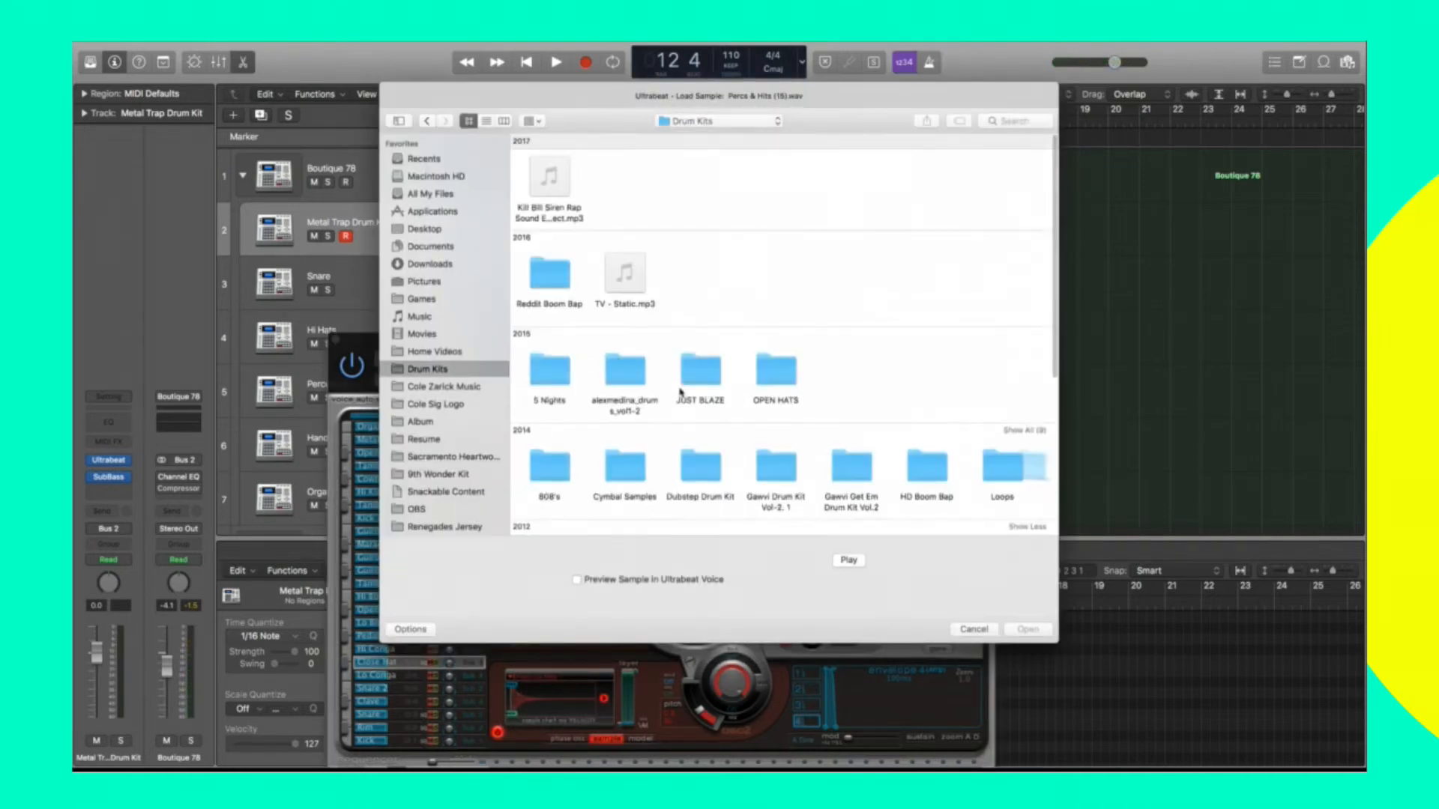
scroll(680, 392, down, 2)
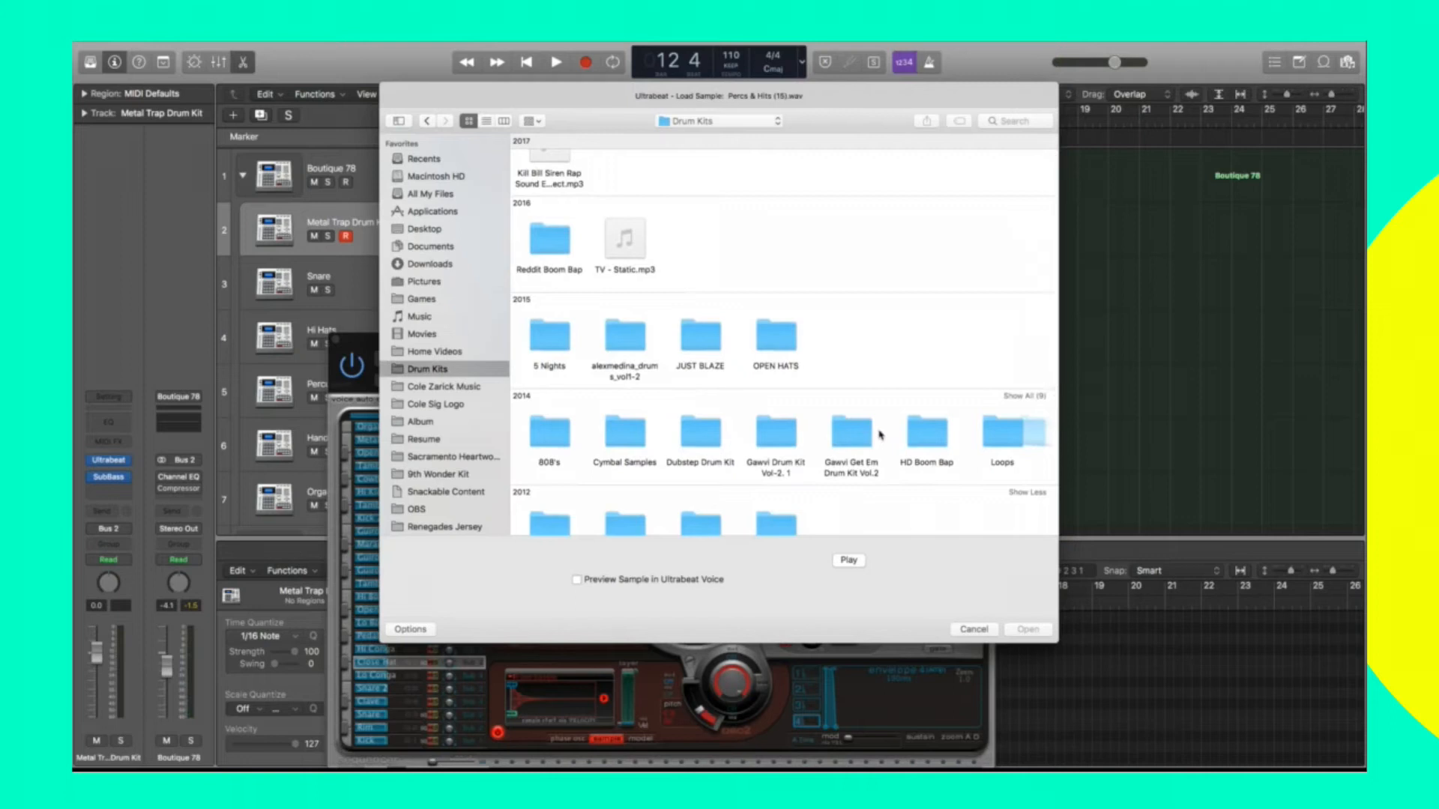
double_click(683, 431)
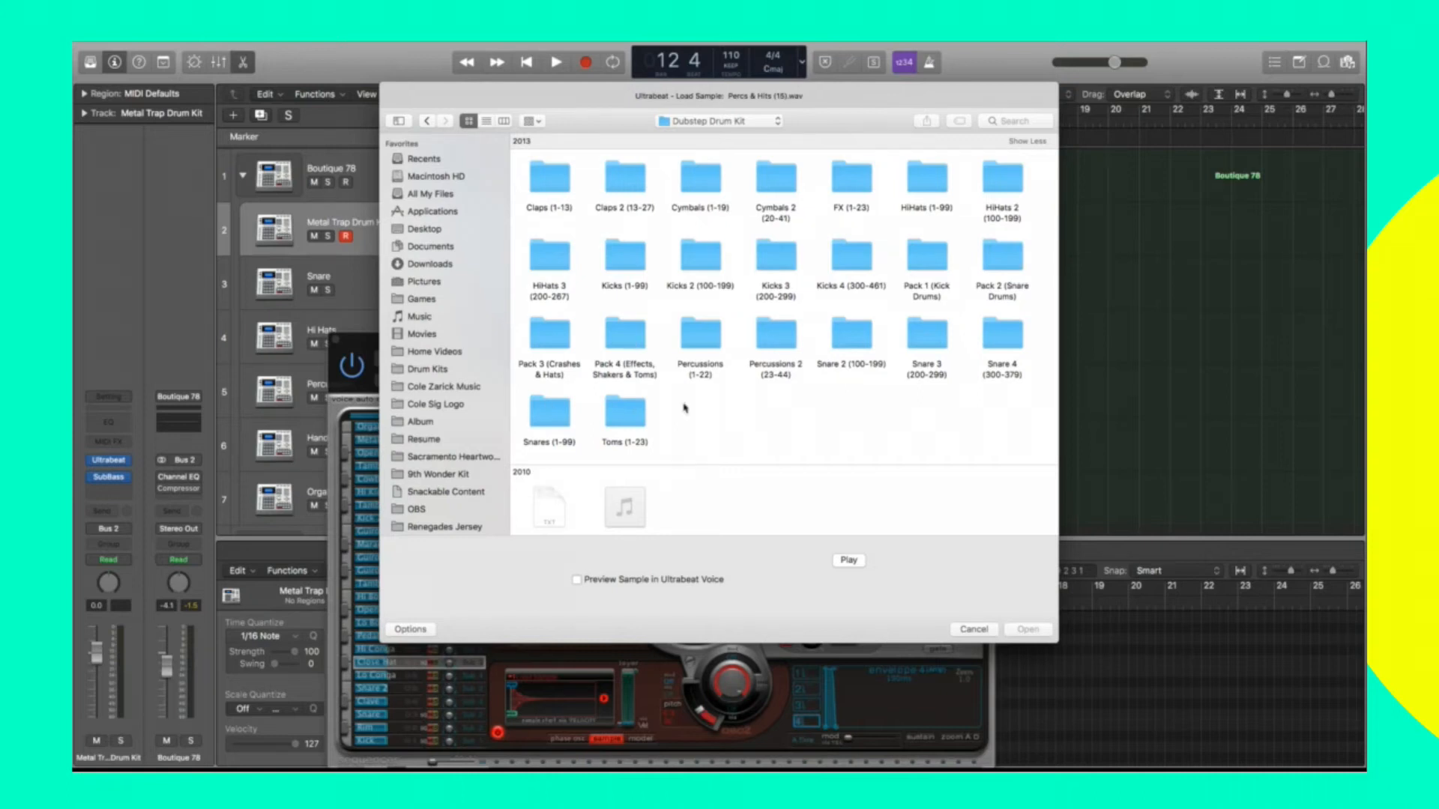
double_click(543, 259)
click(555, 188)
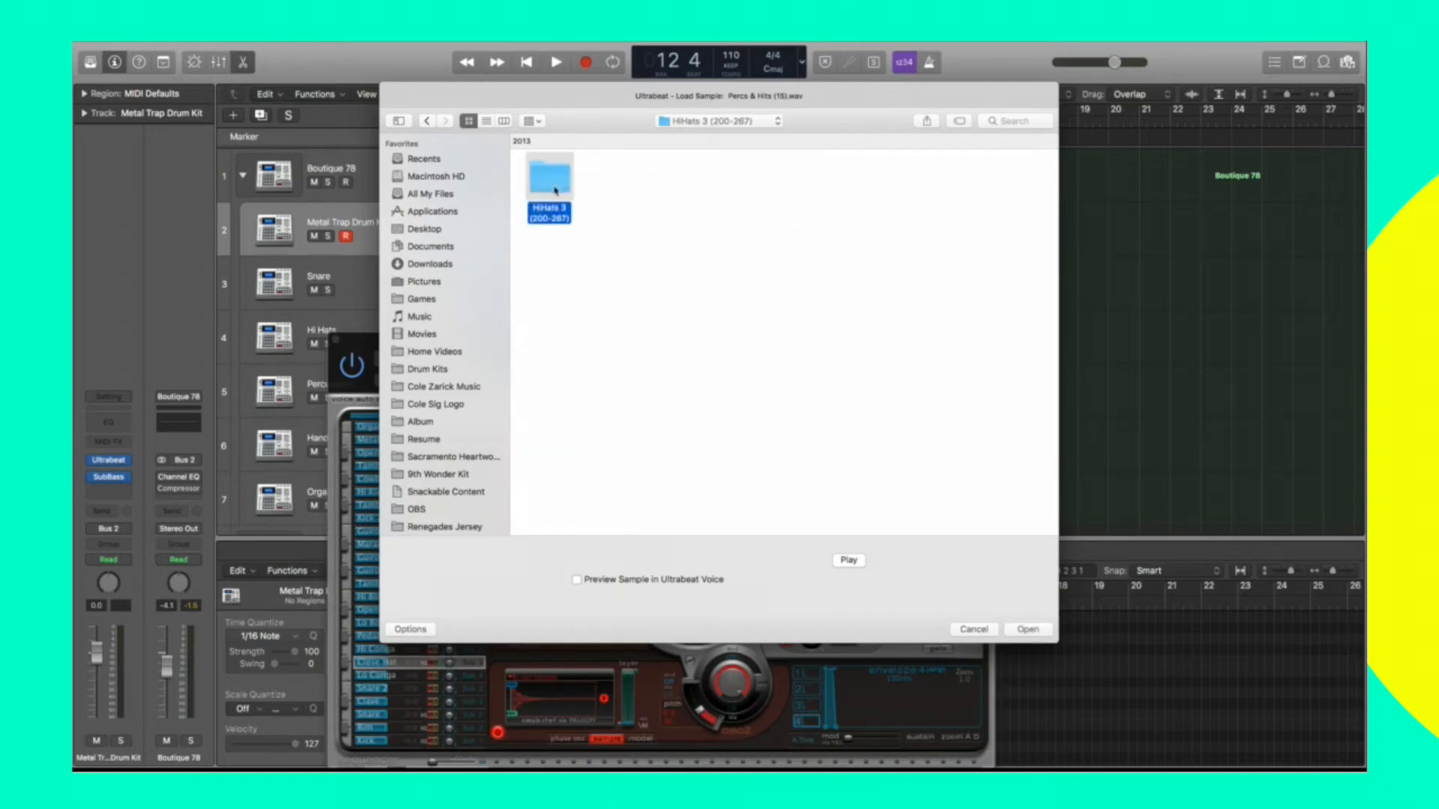
double_click(555, 189)
click(556, 279)
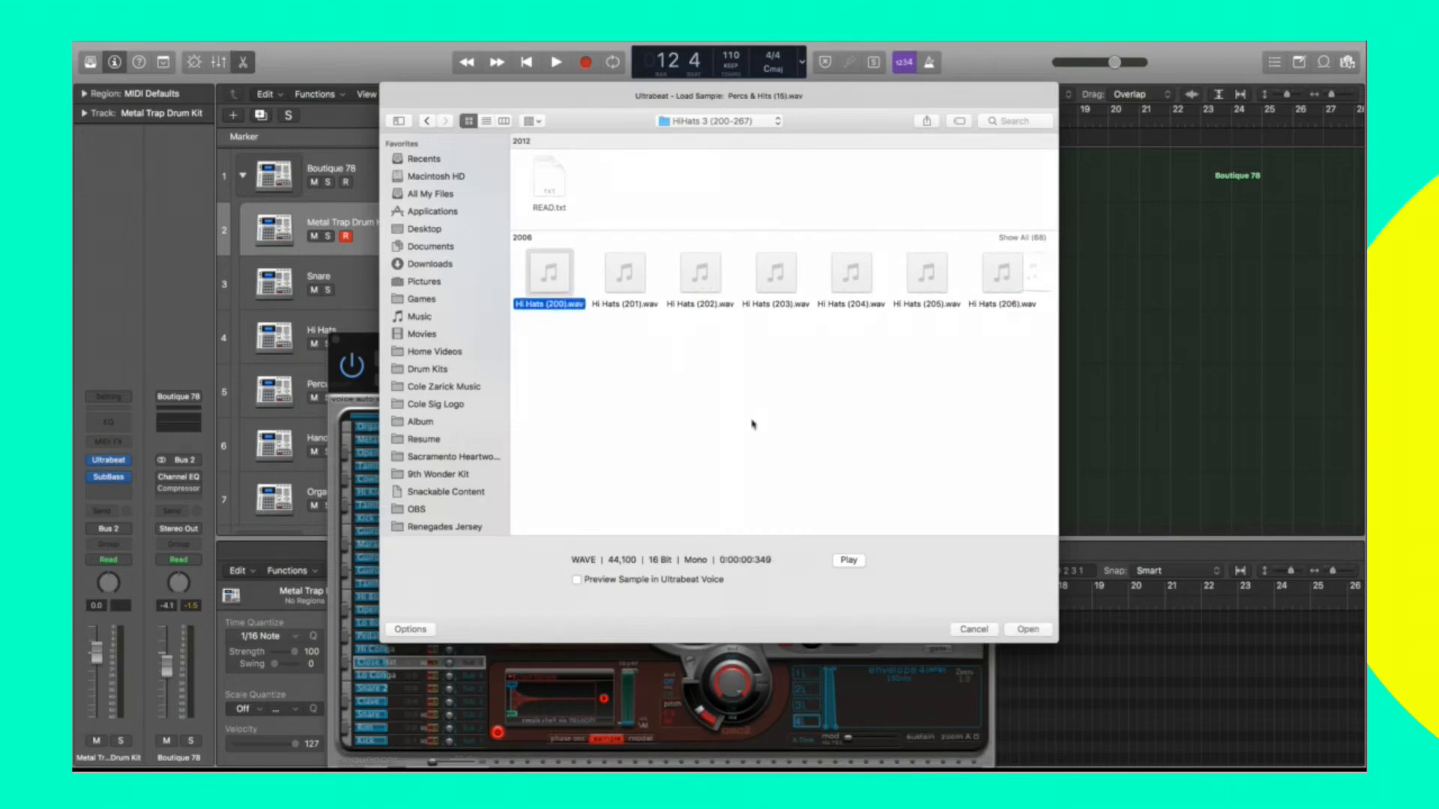
Audition the samples in the HiHats 3 (200-267) folder, comparing neighbouring hi-hats.
key(Right)
key(Right)
key(Right)
key(Right)
key(Right)
key(Right)
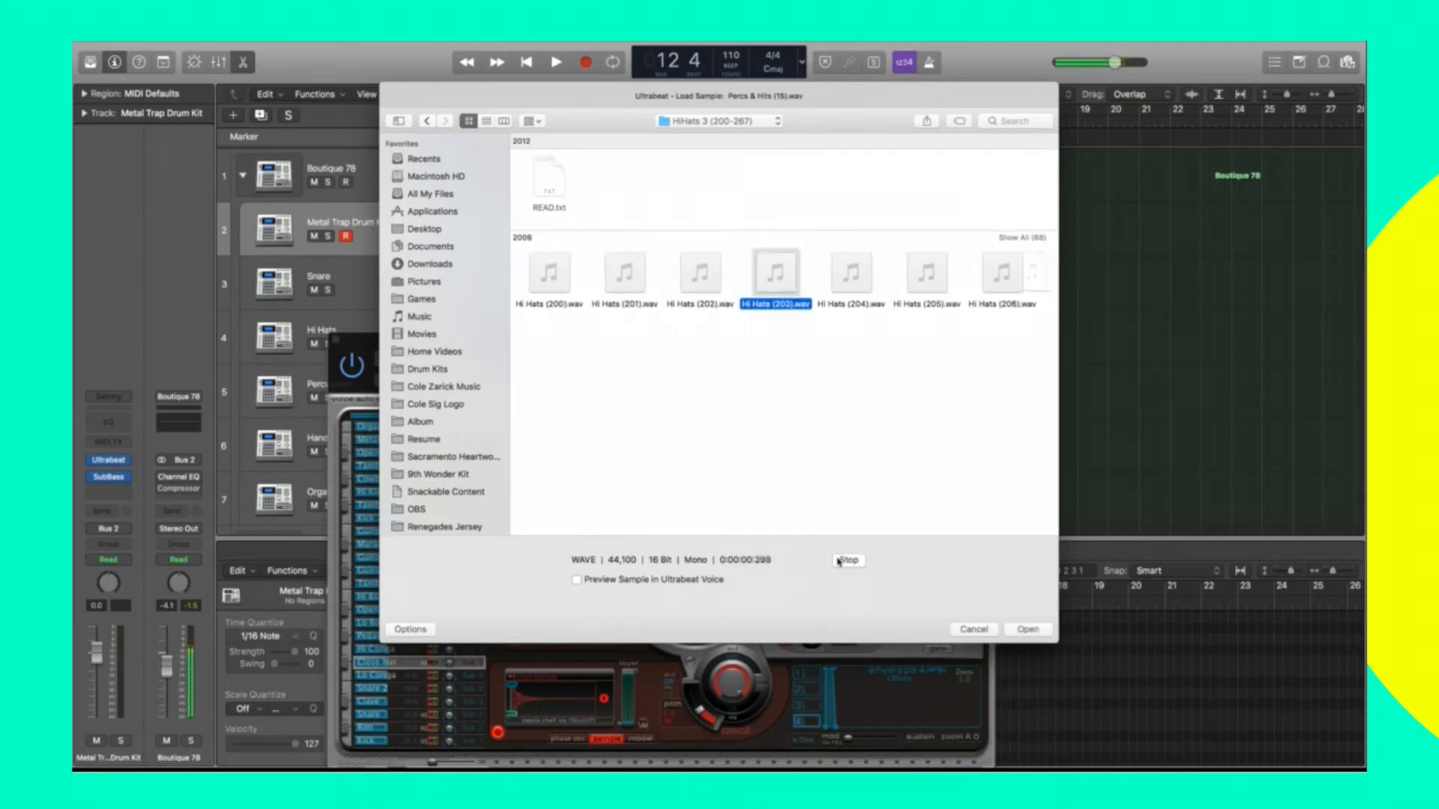
key(Left)
key(Left)
key(Right)
key(Right)
key(Left)
key(Left)
key(Right)
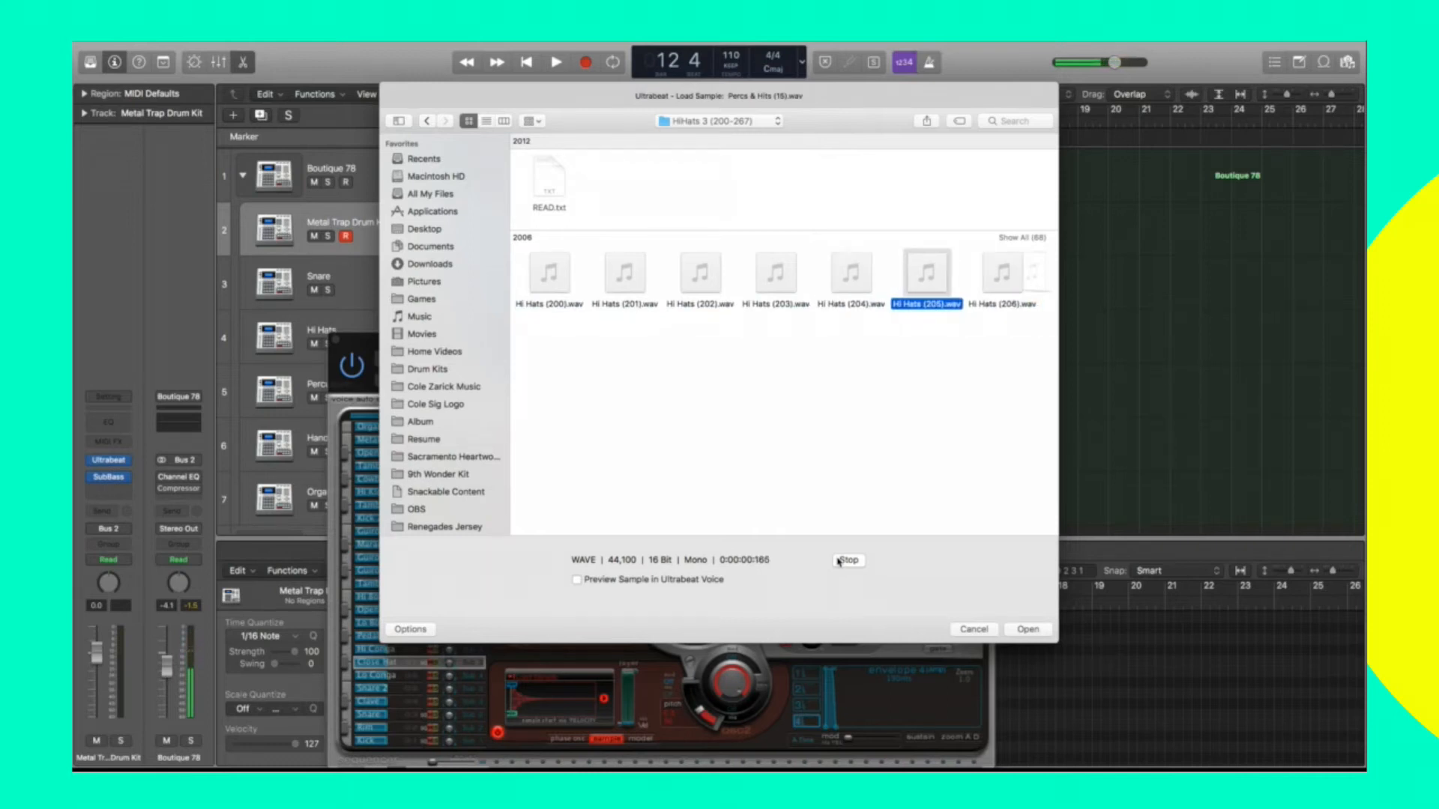
Load Hi Hats (205).wav into the Close Hat voice and play the beat from bar 9.
key(Return)
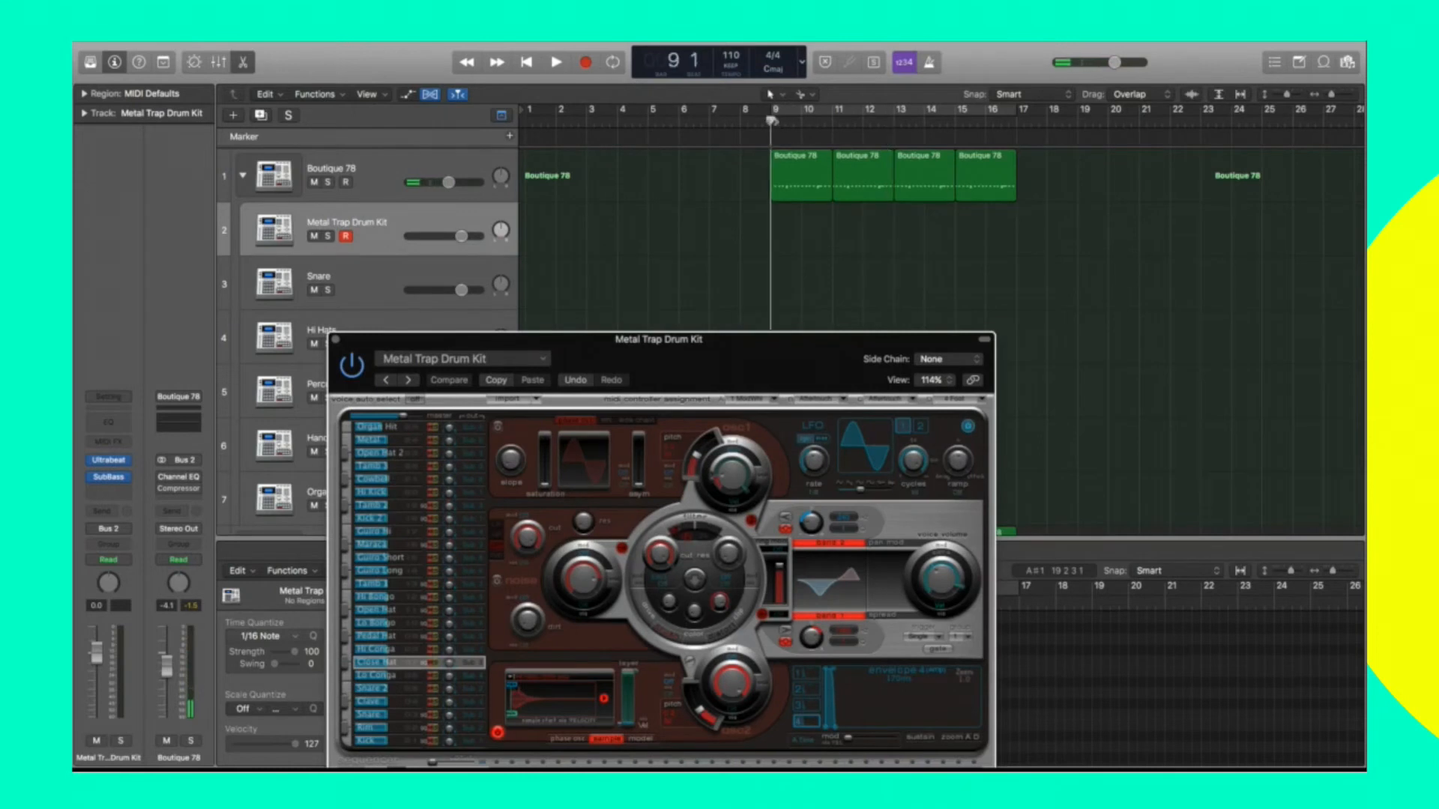
key(space)
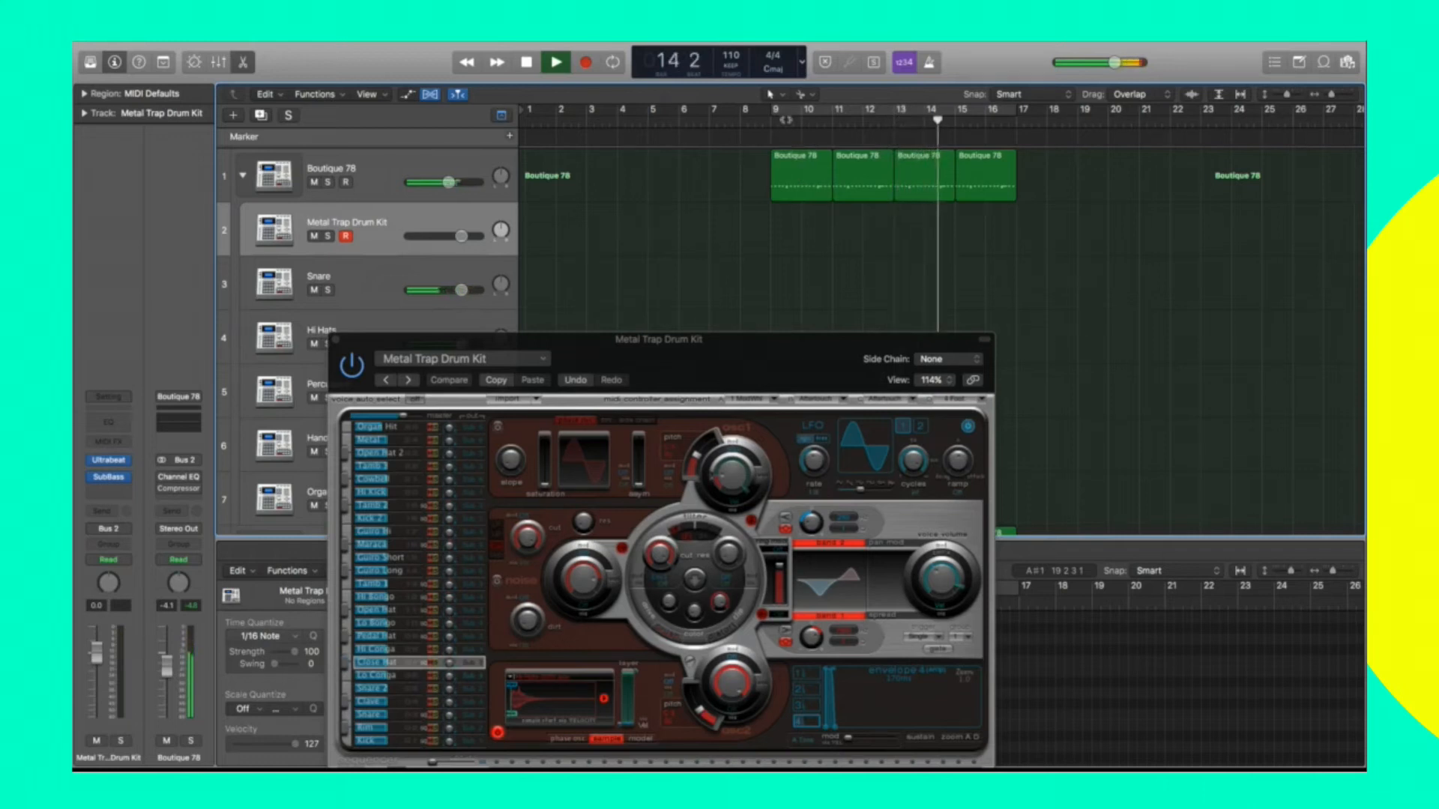
key(space)
Close the Ultrabeat window and play the first Boutique 78 region from just before bar 9 with its notes shown.
click(784, 184)
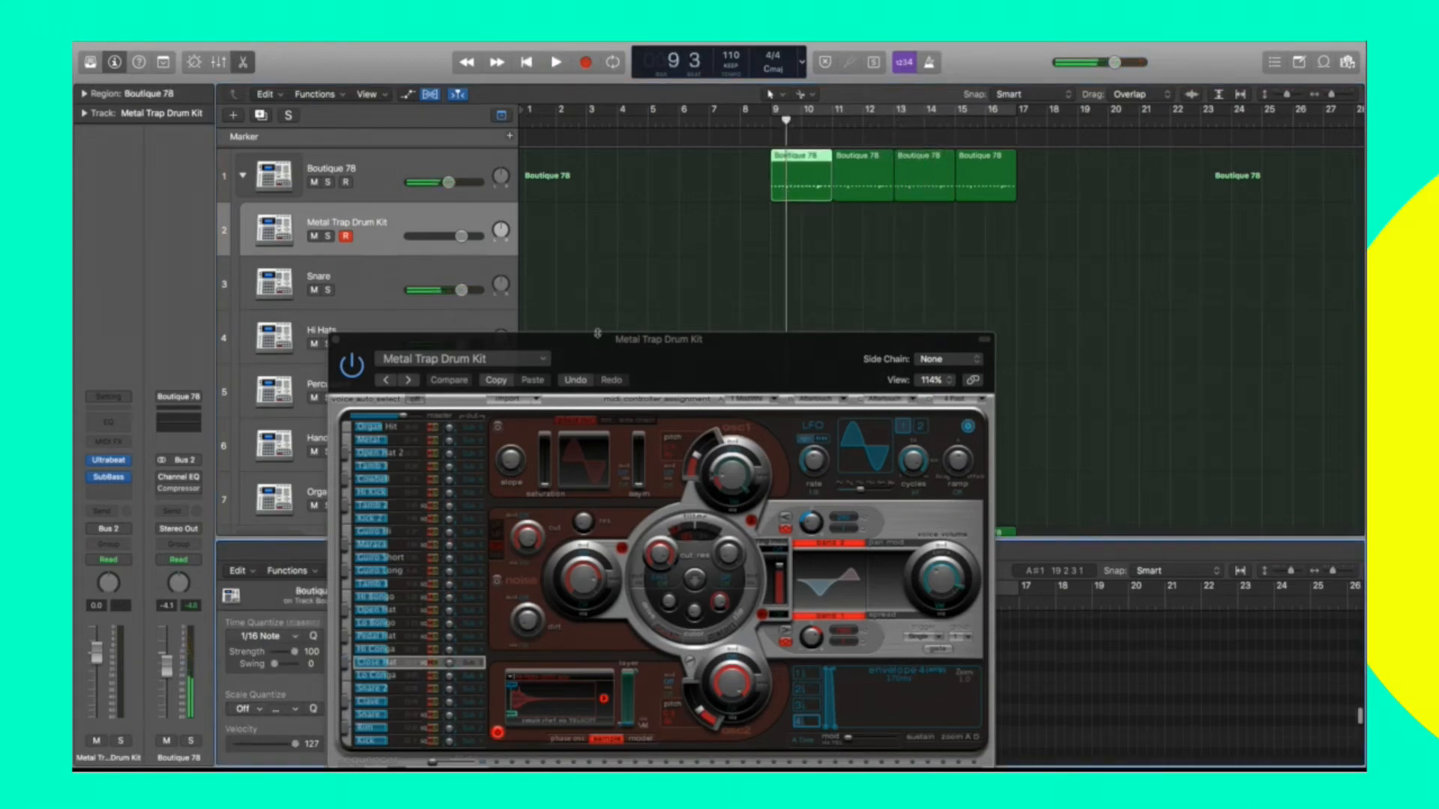
click(335, 341)
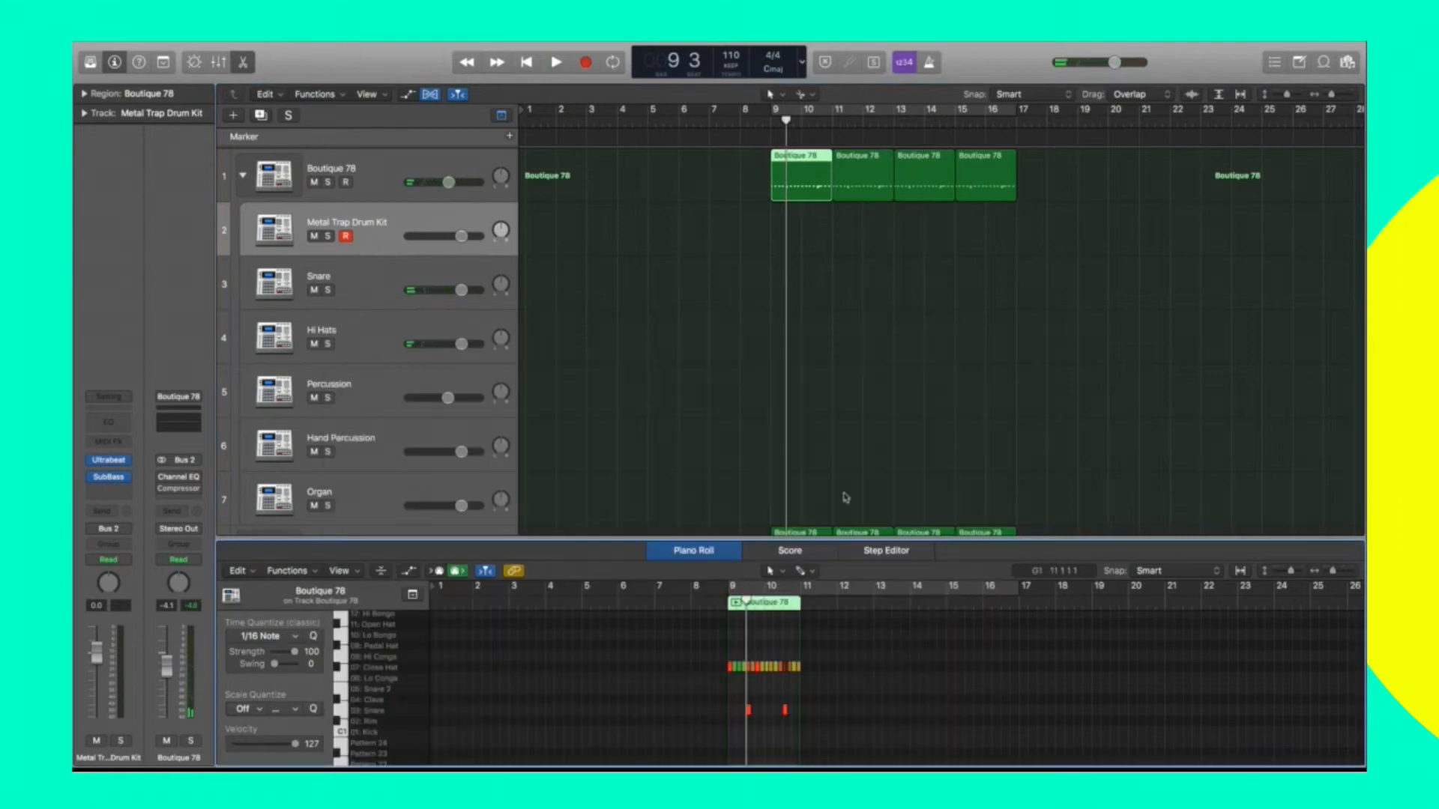
scroll(795, 651, up, 5)
click(615, 599)
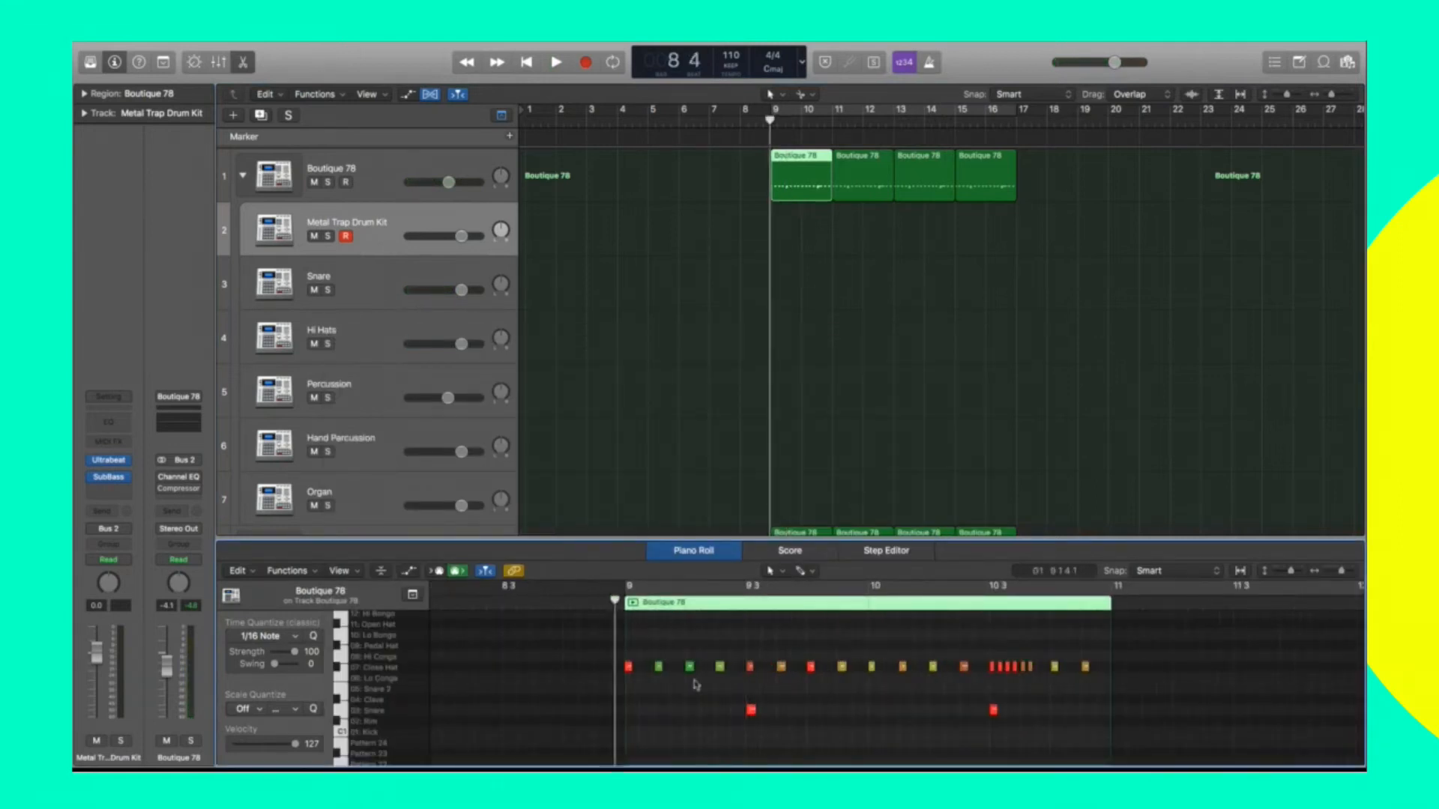
key(space)
click(608, 598)
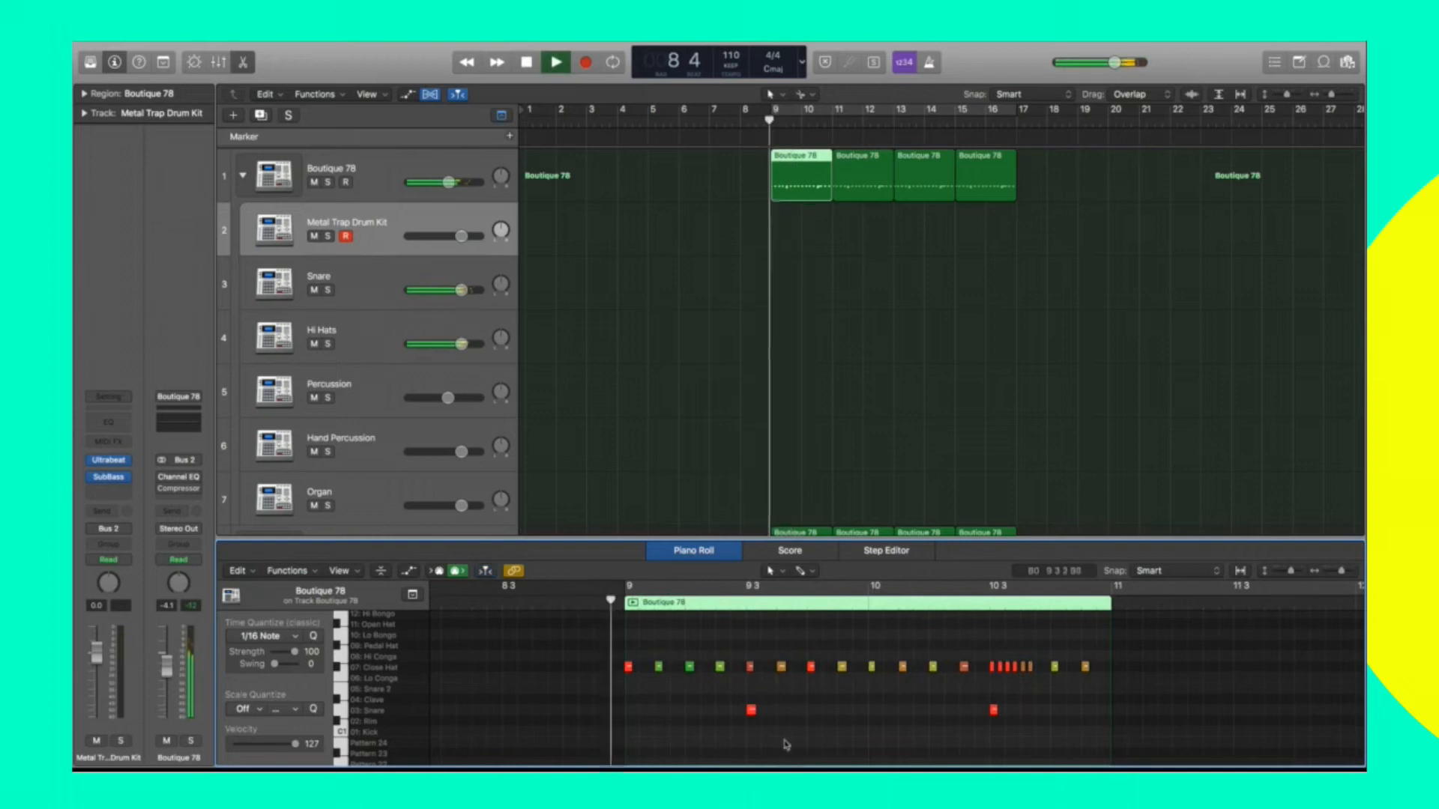
key(space)
Build a roll of four short Close Hat notes just before 9 3 and play it back.
drag(739, 666, 731, 667)
shift+click(728, 666)
drag(738, 665, 742, 667)
click(511, 602)
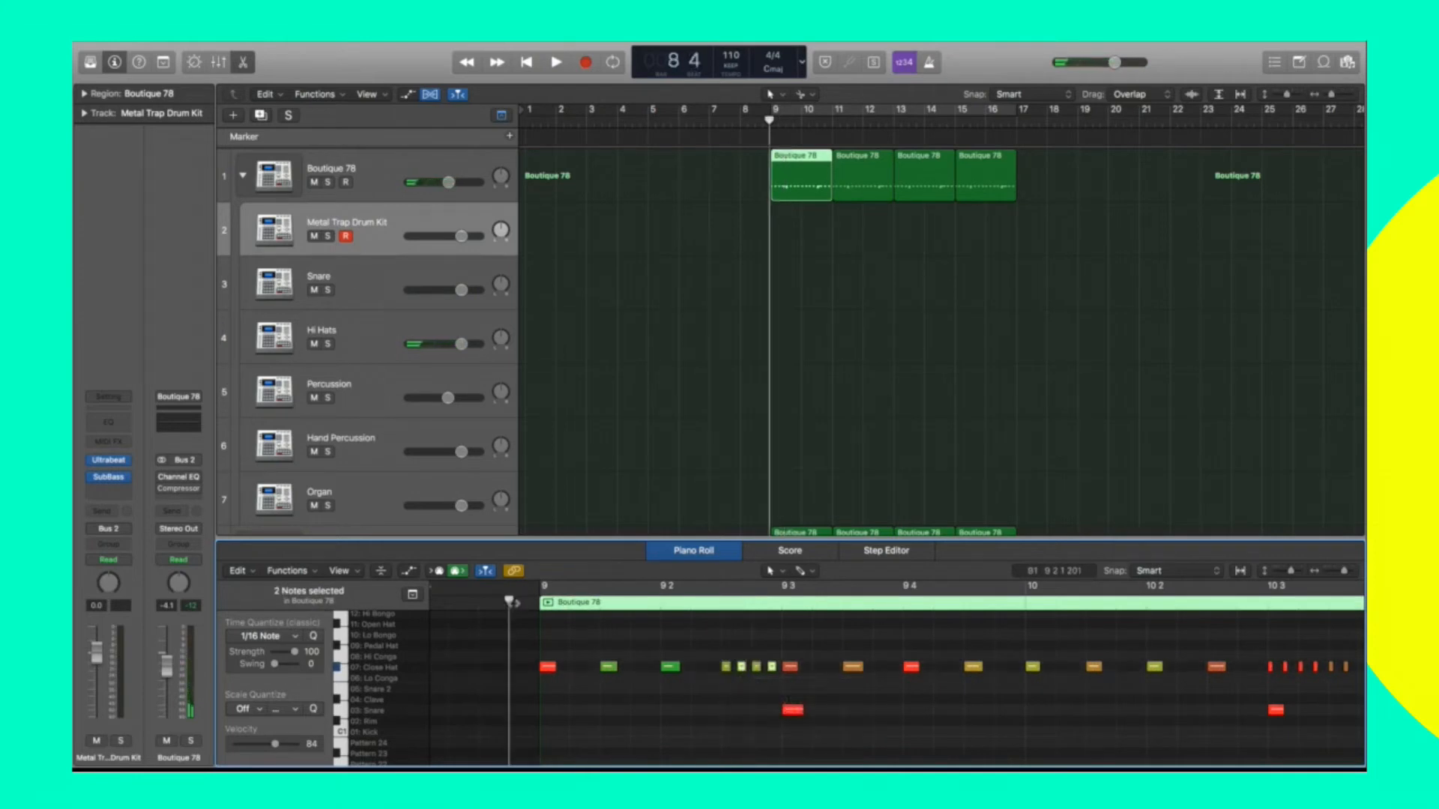
key(space)
key(space)
Try out the pattern with the Close Hat note at 9 3 silenced, and restore the note.
click(792, 667)
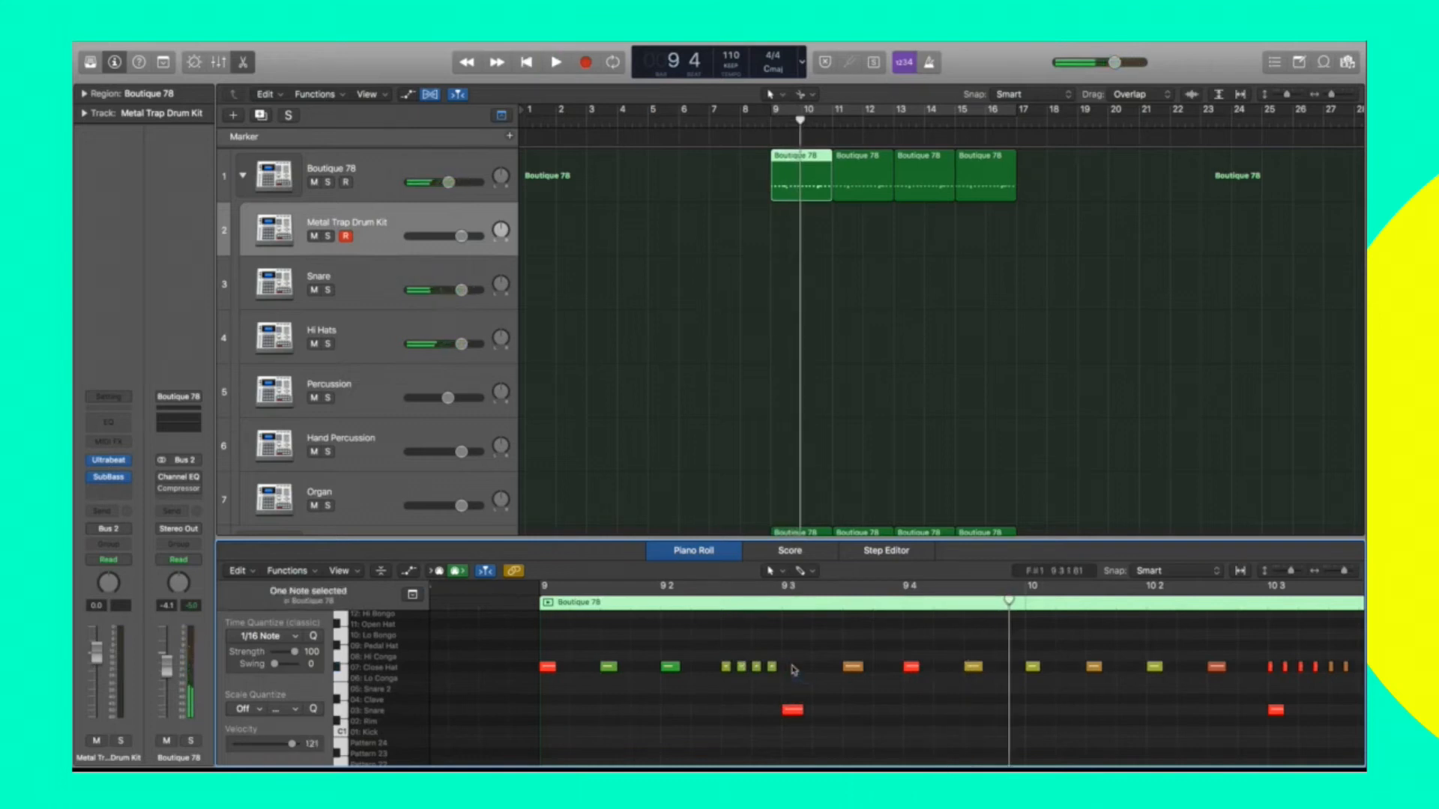
key(space)
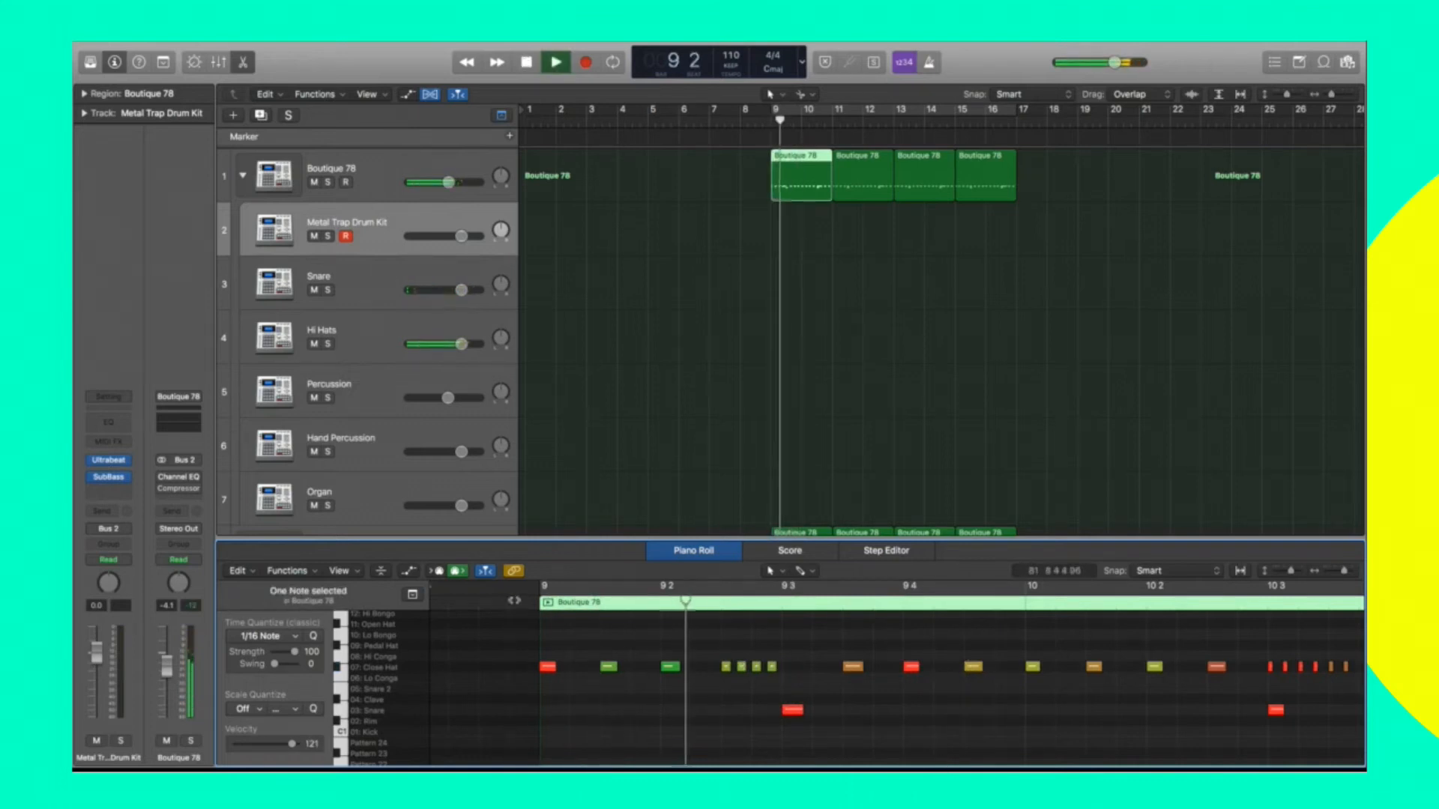
key(space)
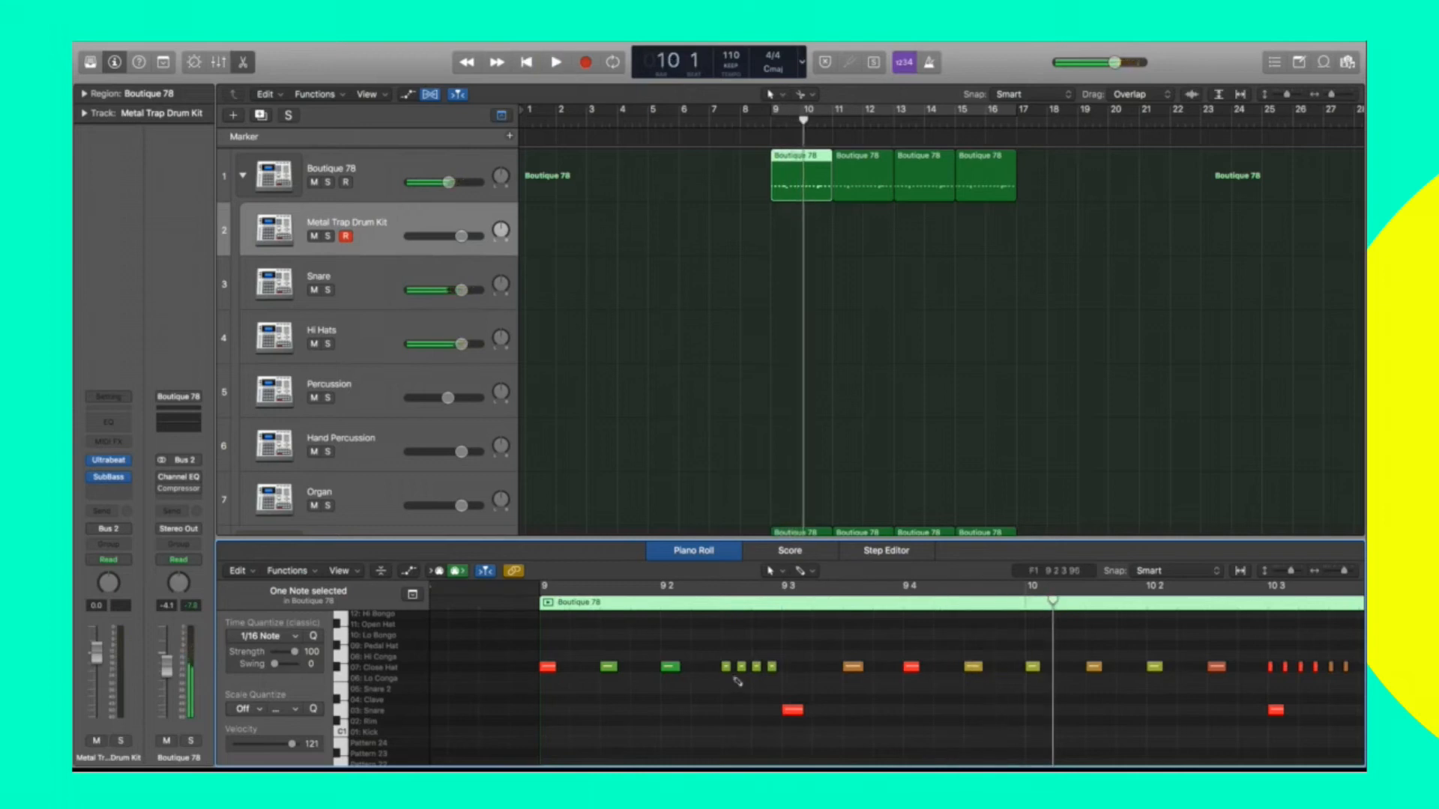
key(space)
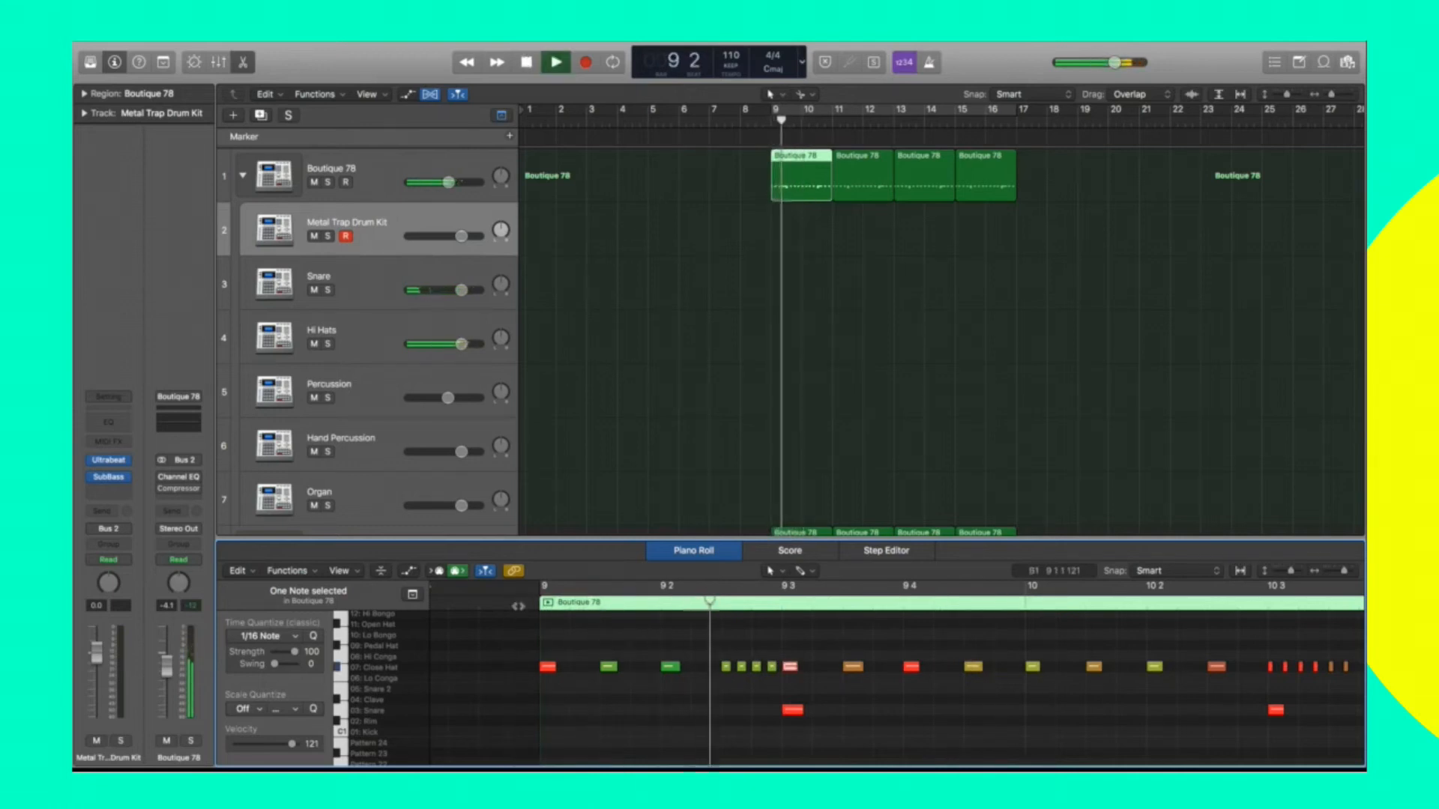
click(504, 601)
key(space)
Duplicate the two Close Hat notes between 9 3 and 9 4 one gap earlier and select all four notes.
drag(859, 688, 756, 670)
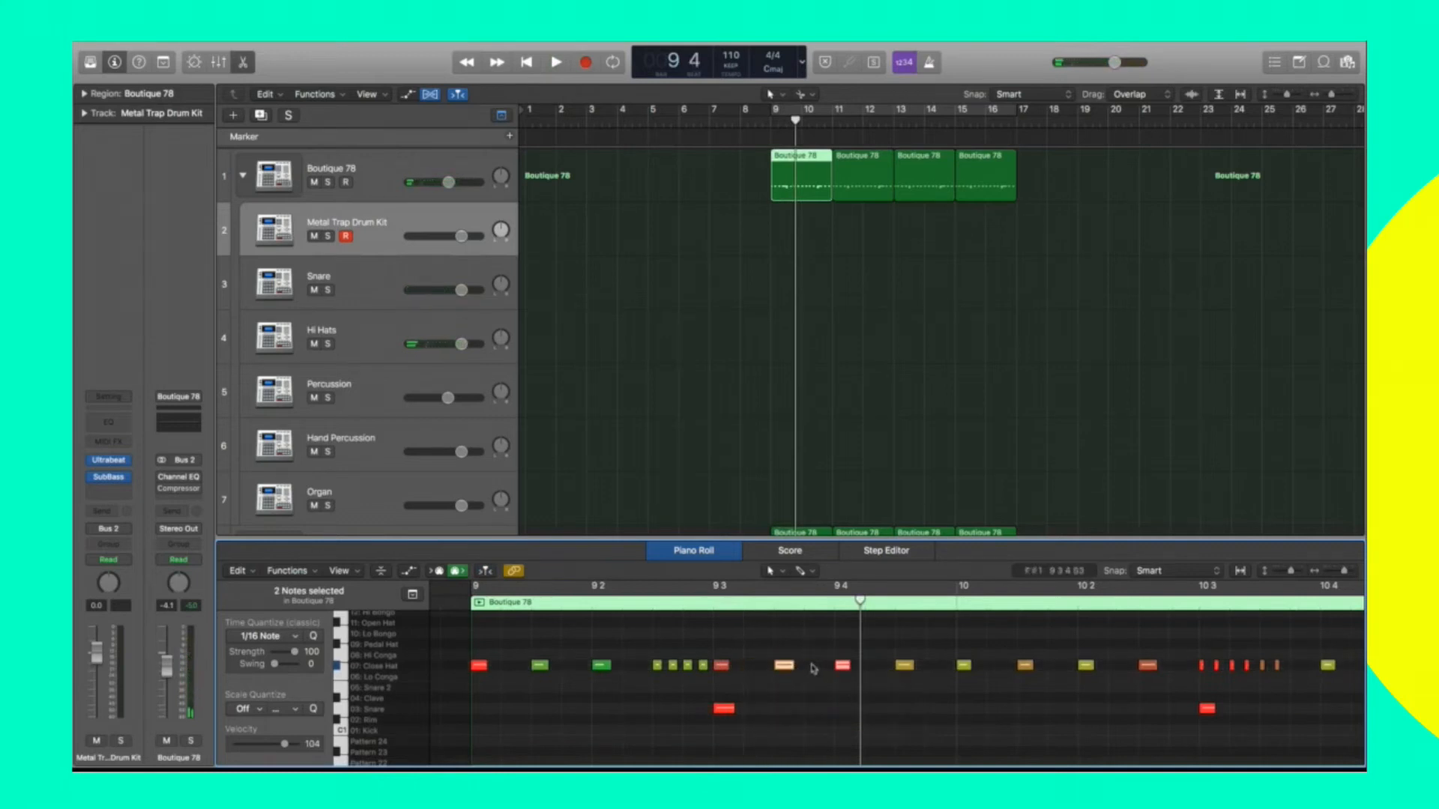
drag(760, 665, 756, 668)
drag(868, 685, 771, 657)
shift+click(754, 664)
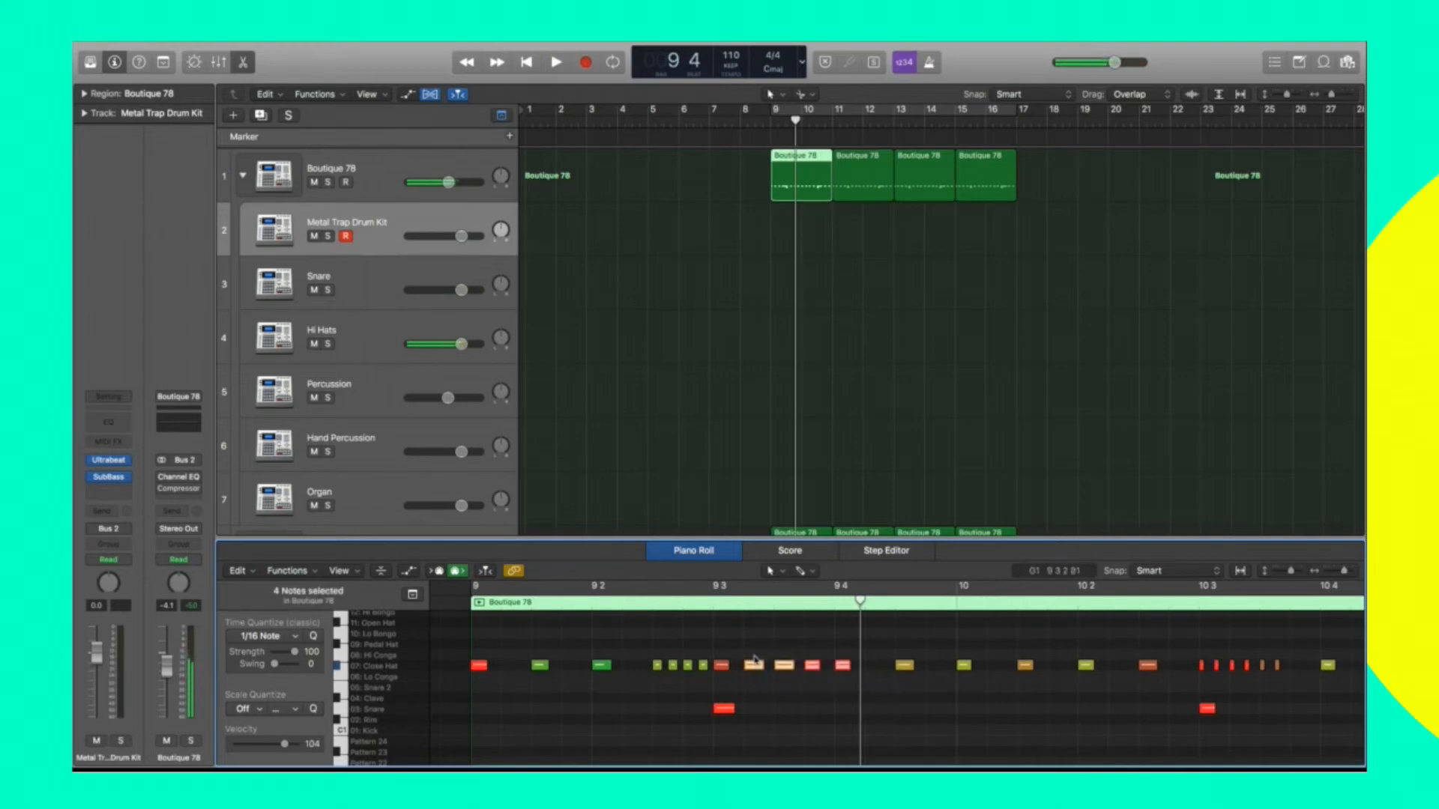
Quantize the four selected Close Hat notes to 1/16 Triplet (1/24) and play the result.
click(282, 638)
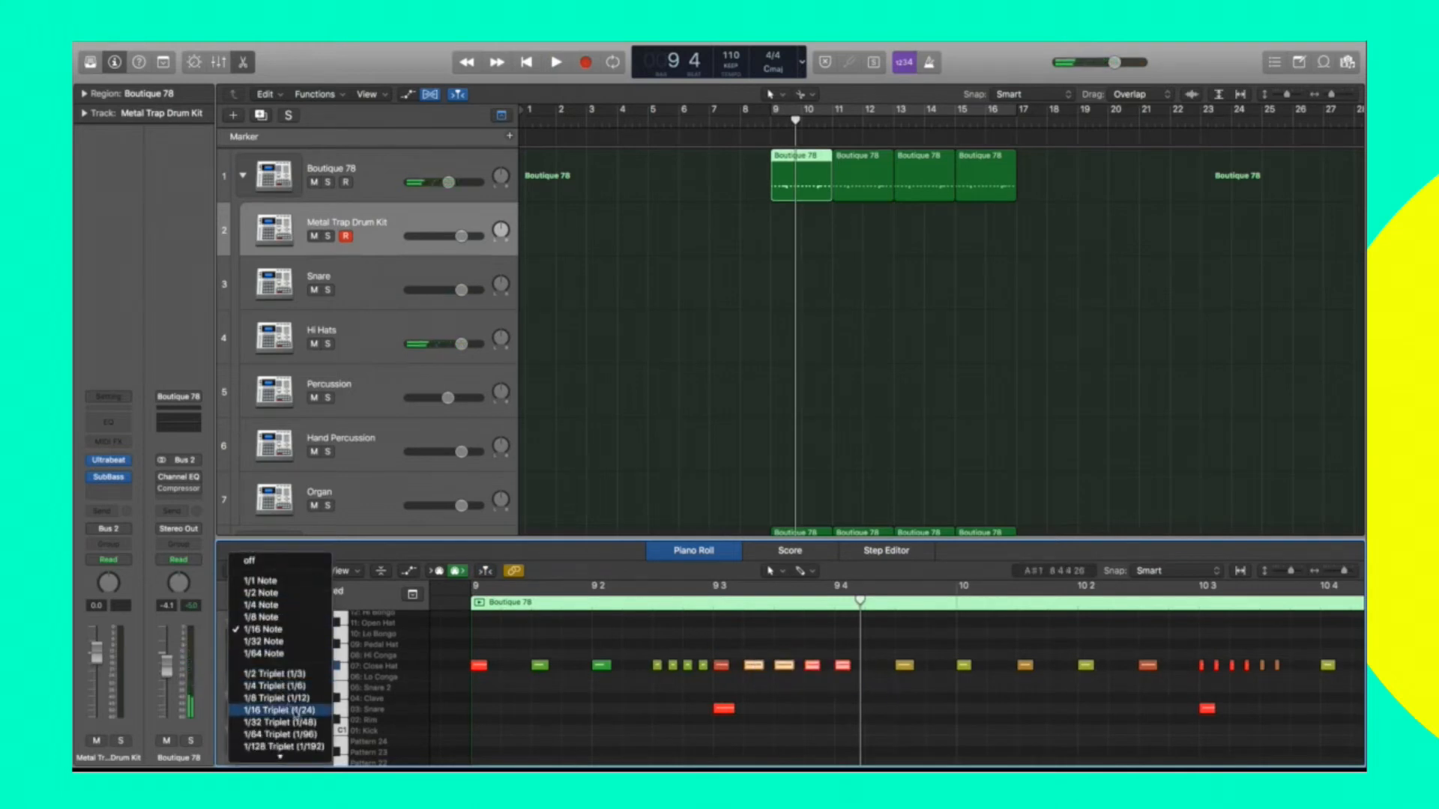
click(297, 711)
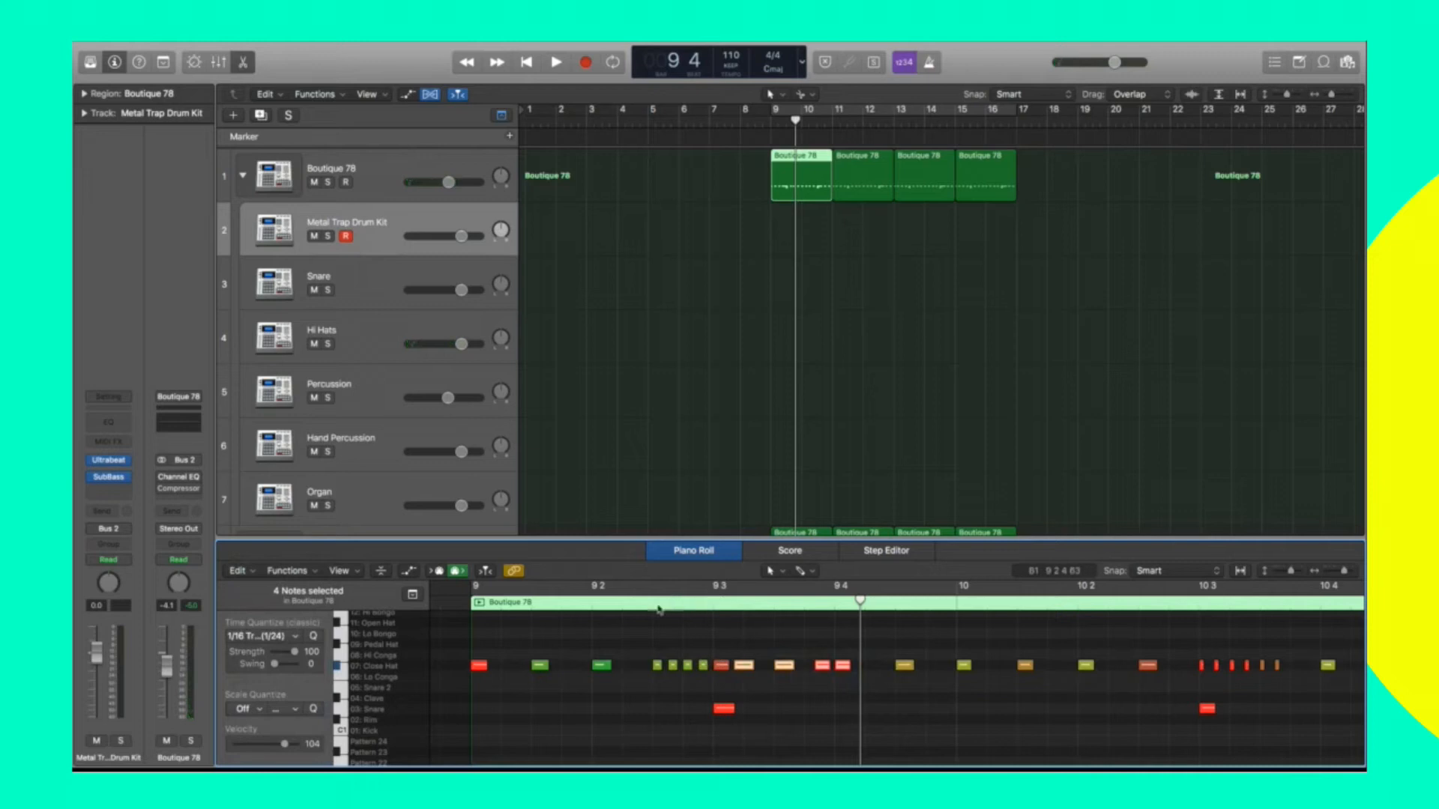
key(space)
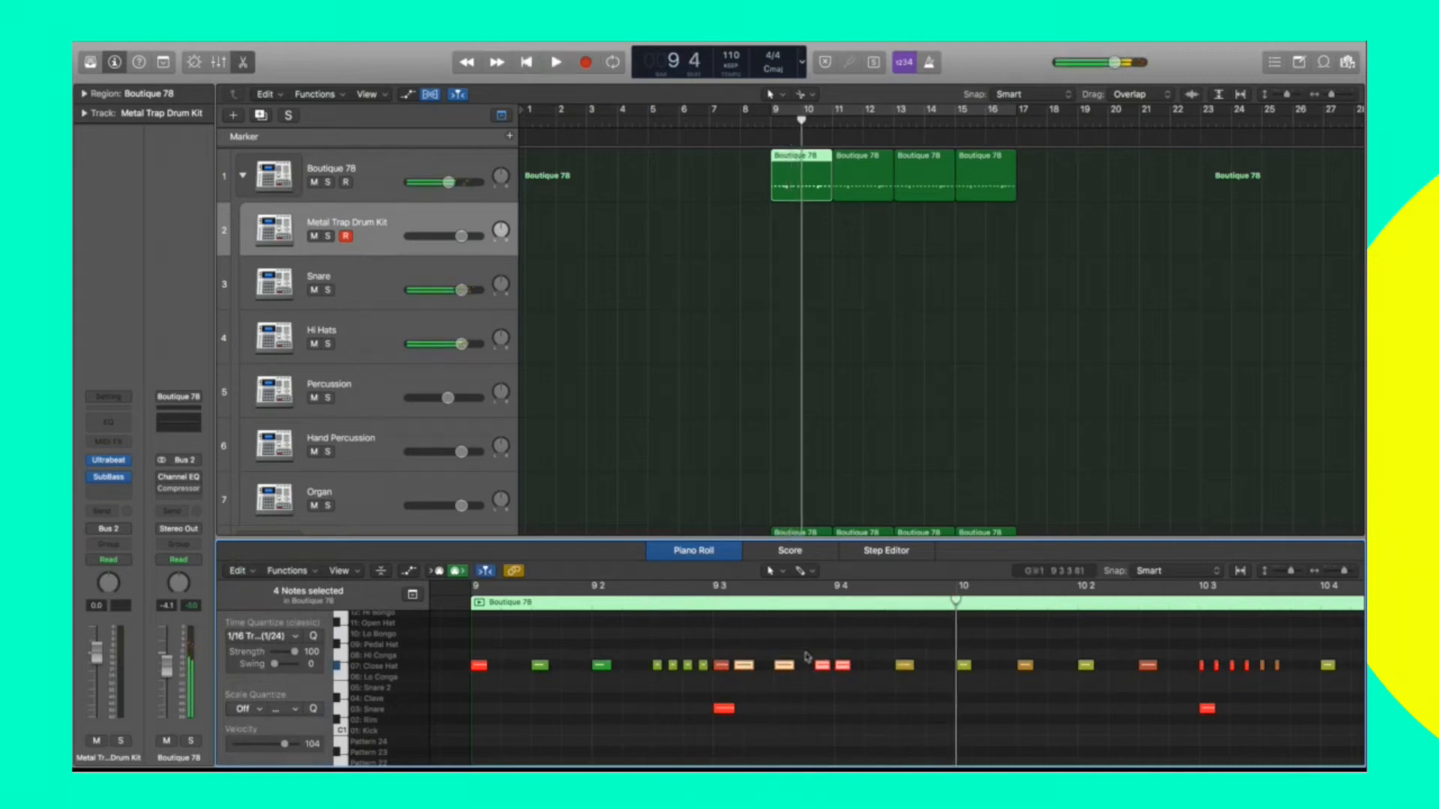
Quantize the four selected Close Hat notes between 9 3 and 9 4 to 1/8 Triplet (1/12) and play the result.
click(250, 636)
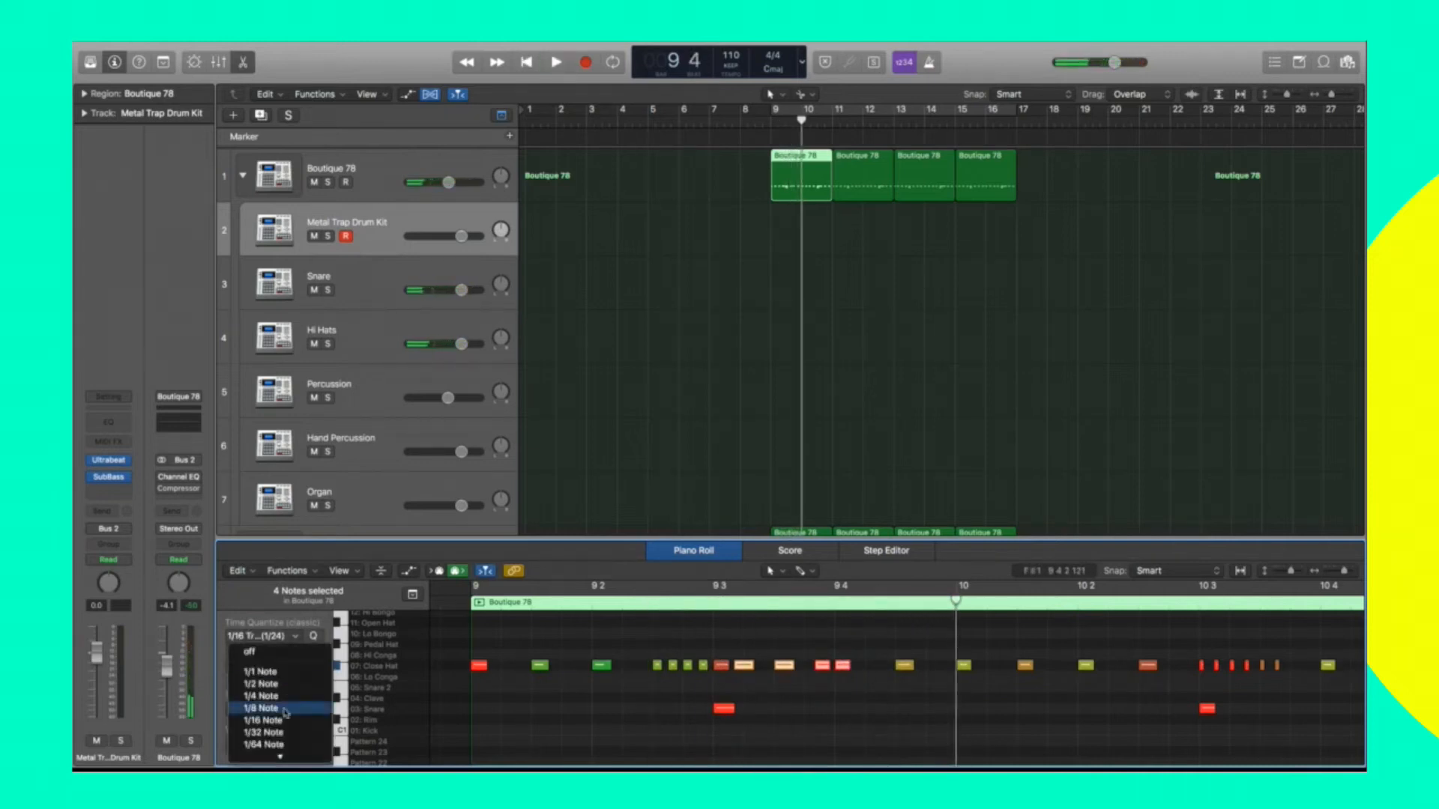
click(295, 709)
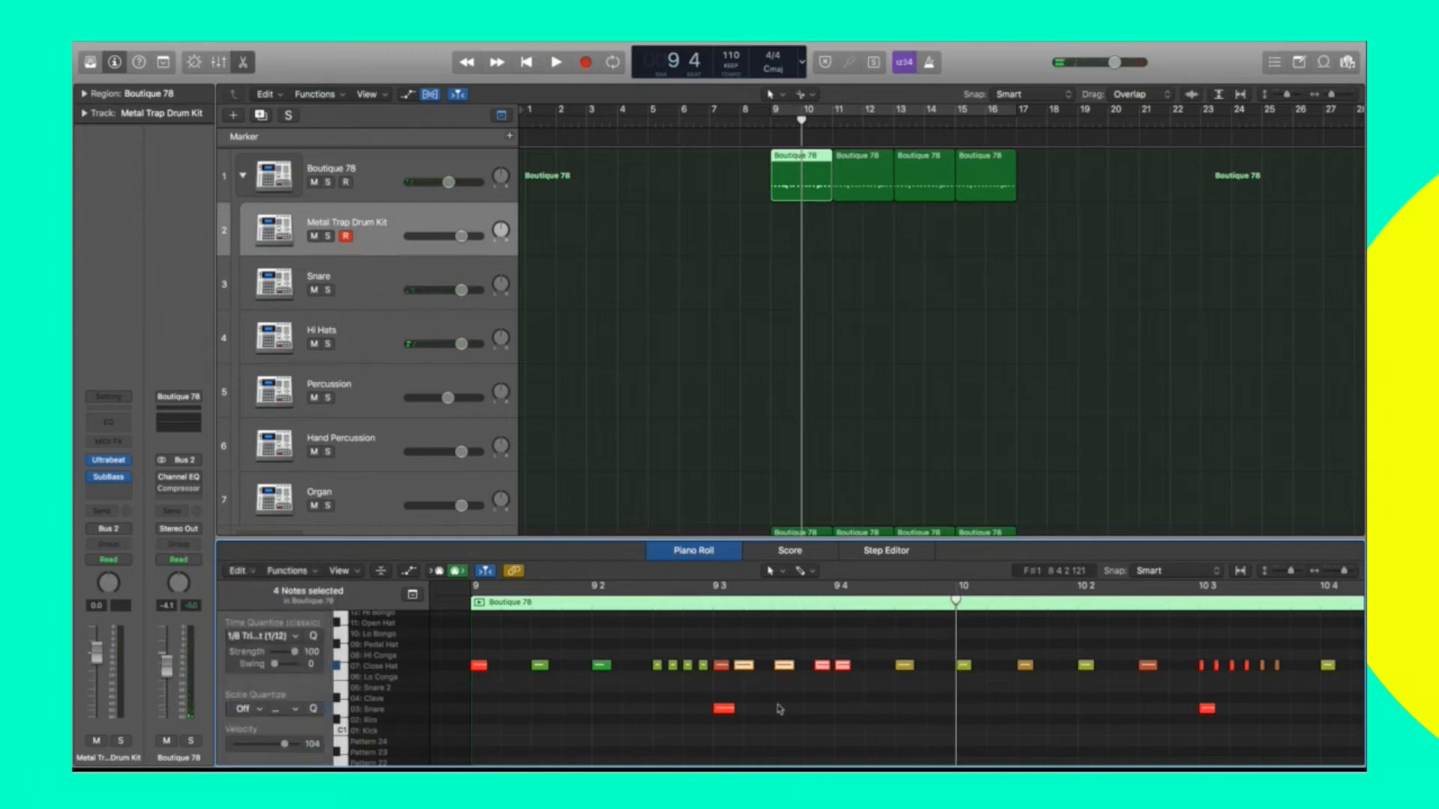
key(space)
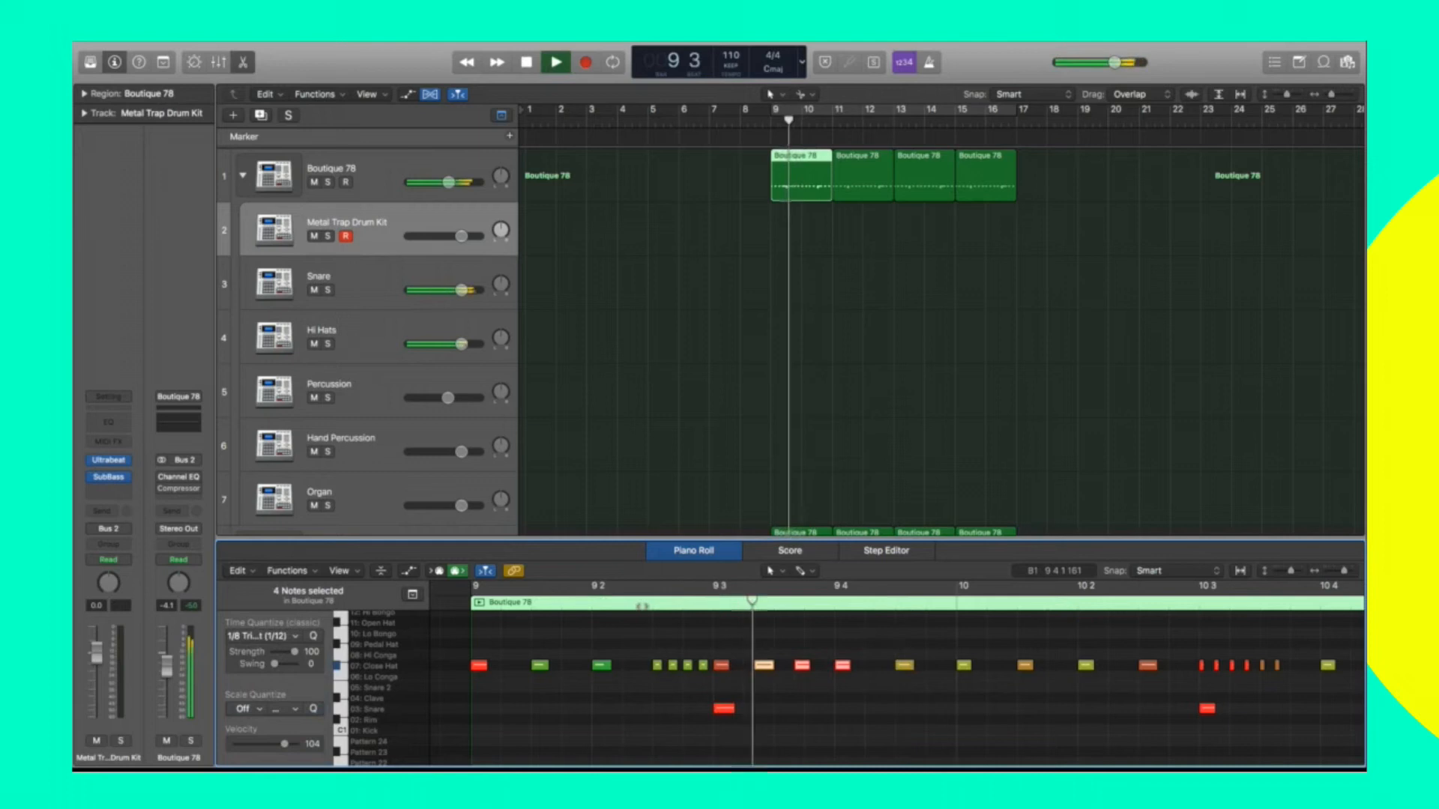
key(space)
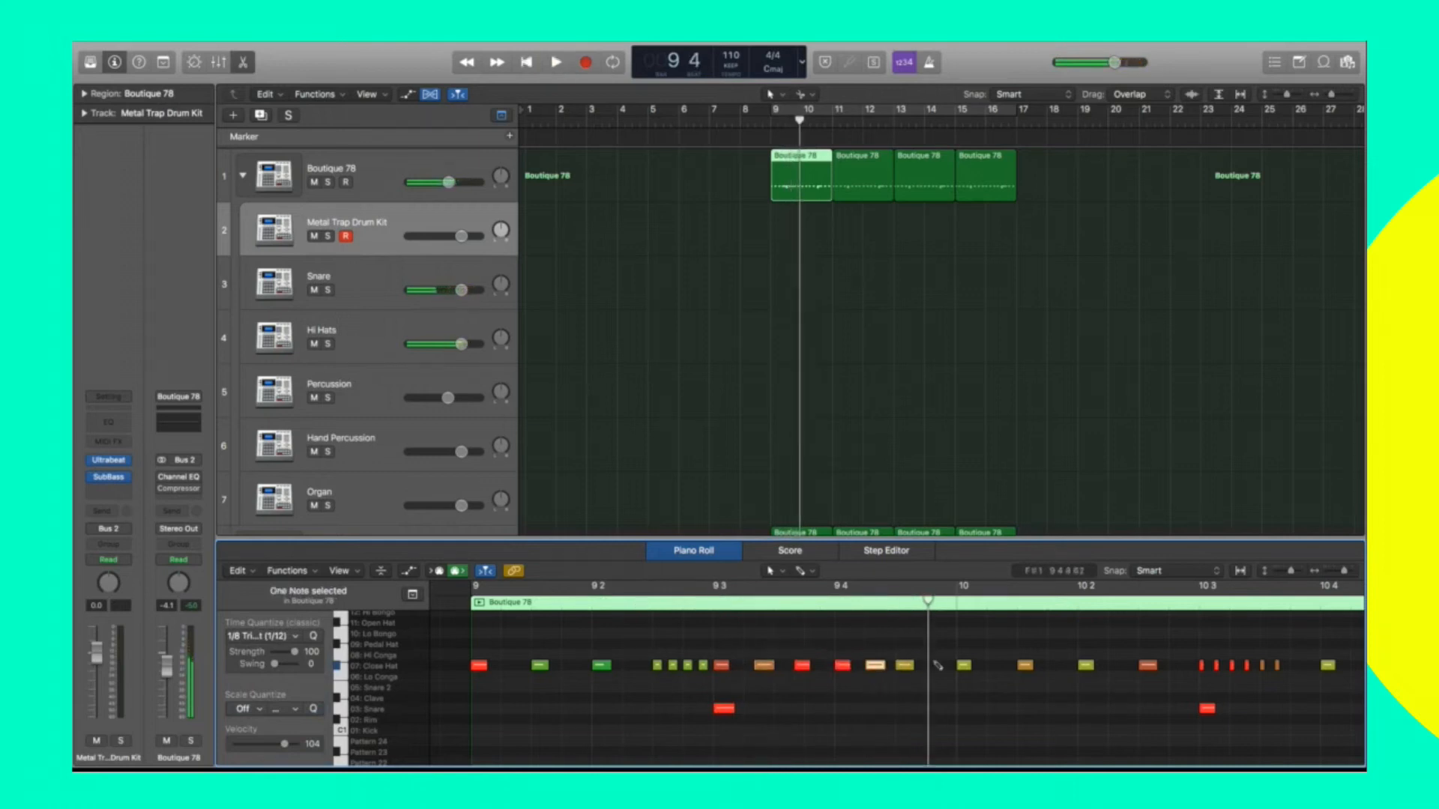
Add Close Hat notes just after 9 4 and just before bar 10, and play the pattern to check them.
key(space)
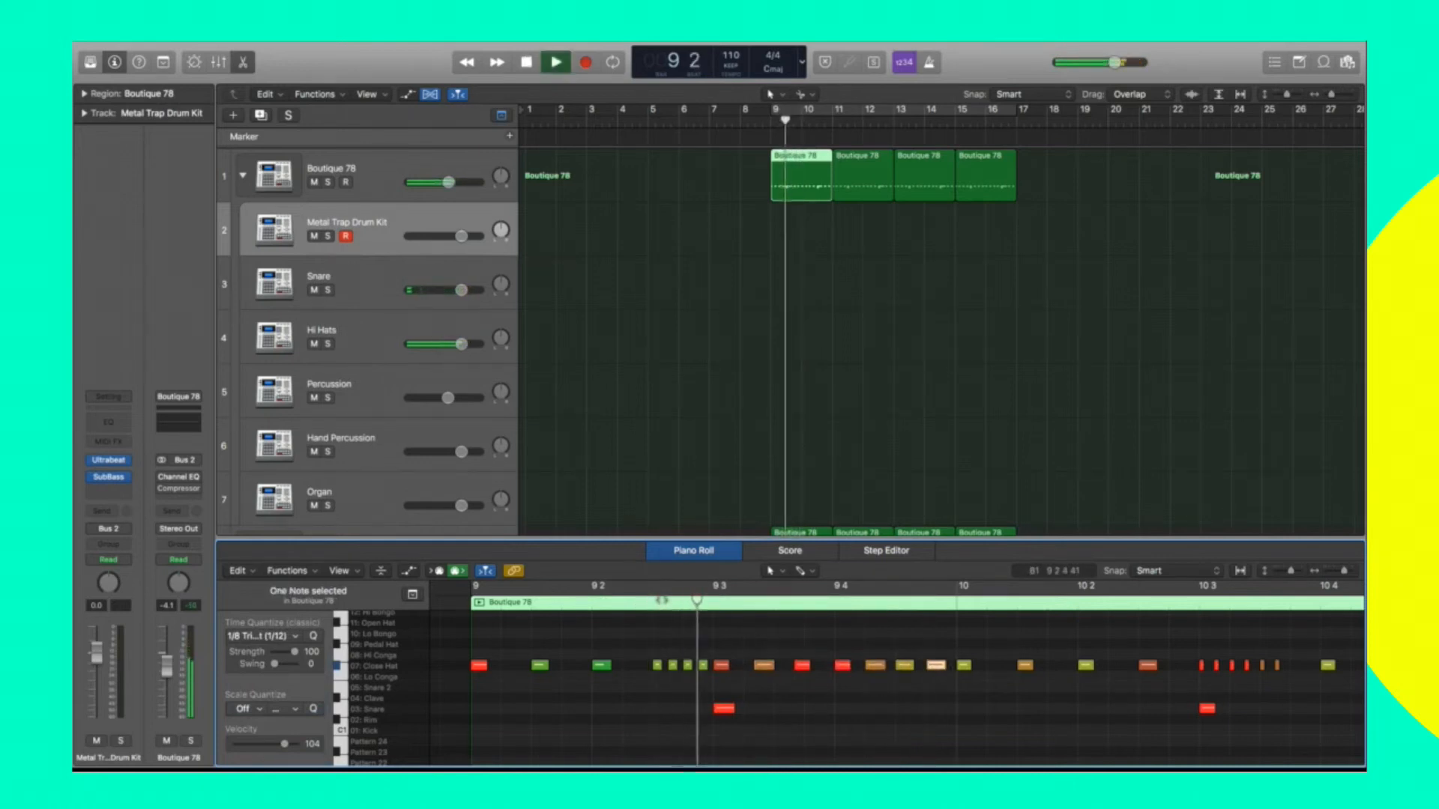
click(601, 603)
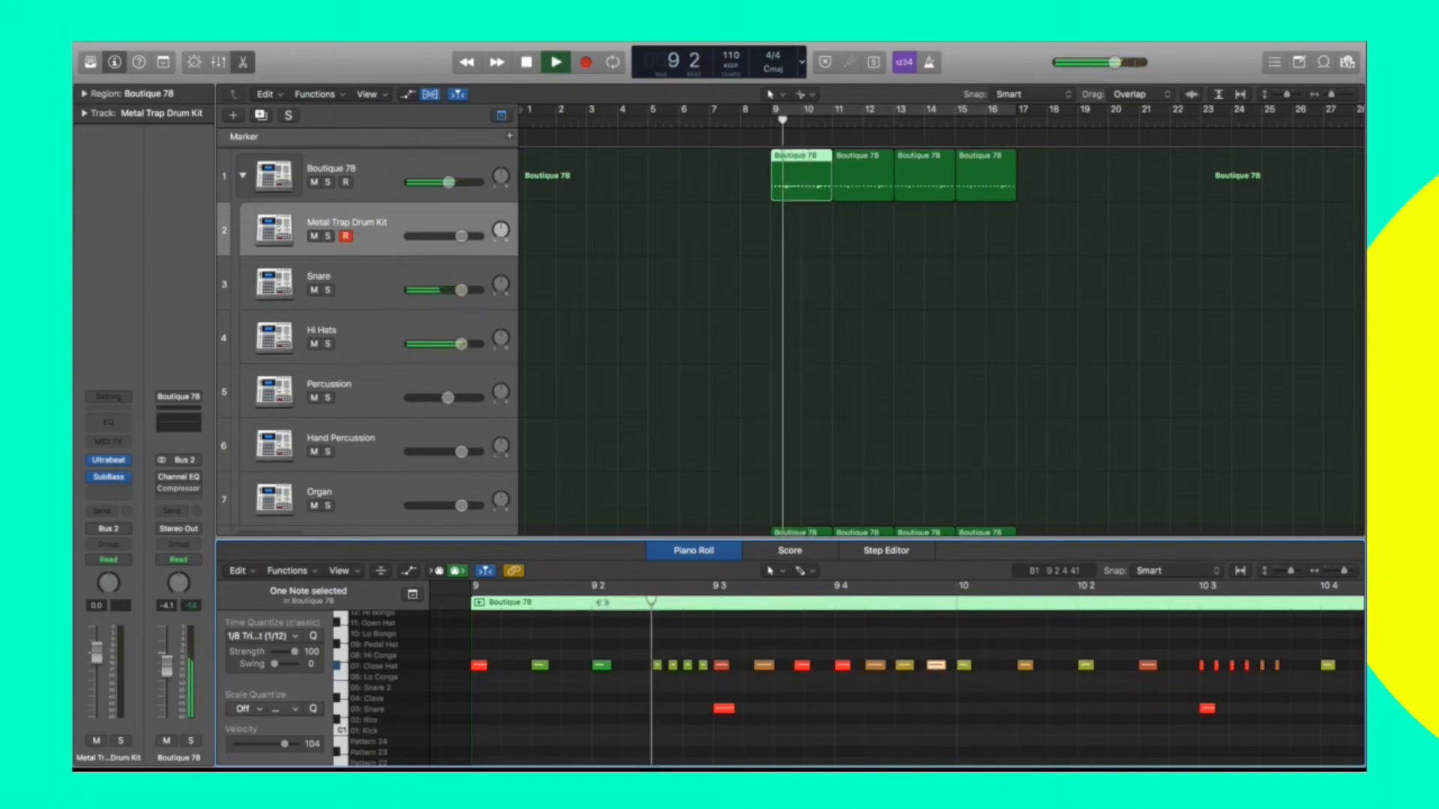
click(444, 604)
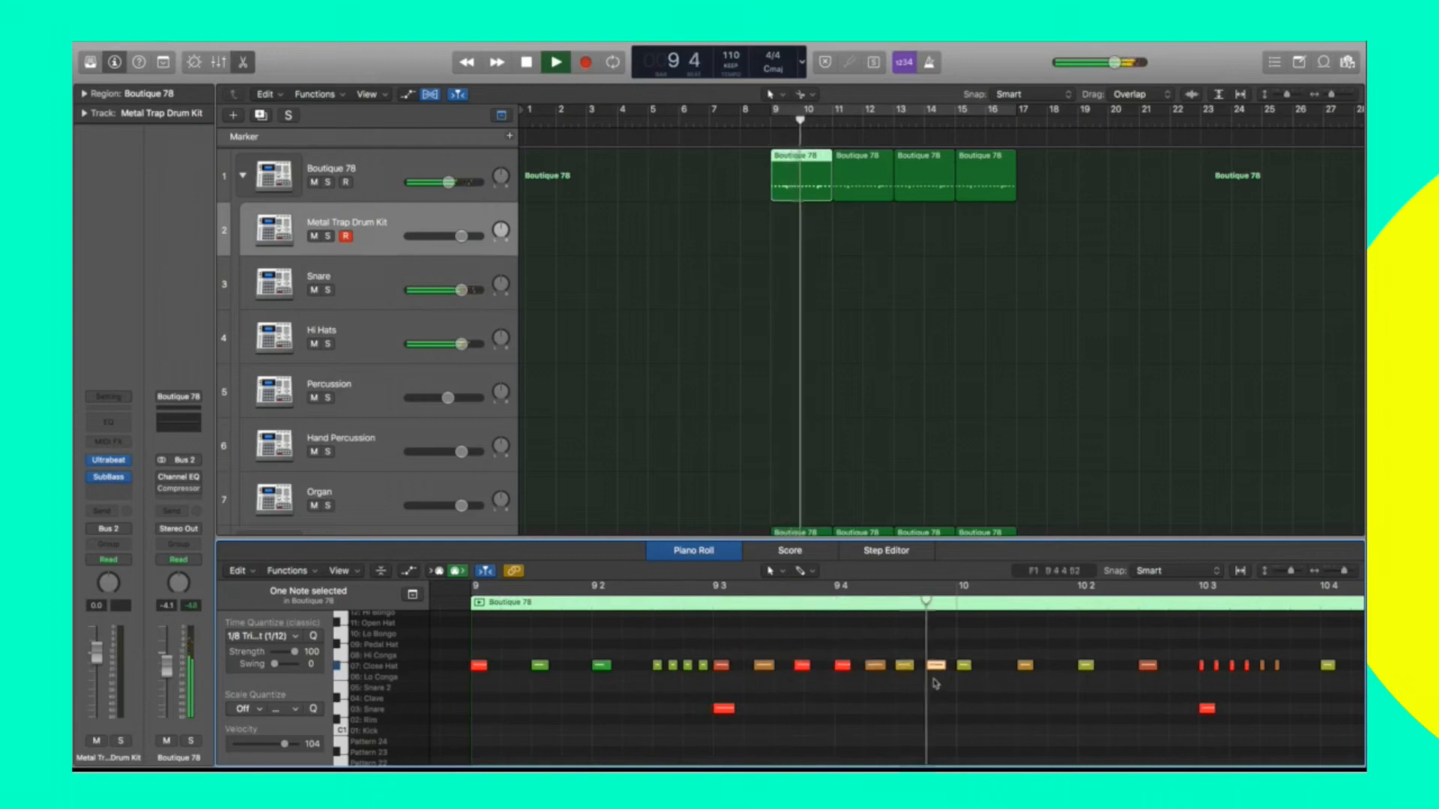
key(space)
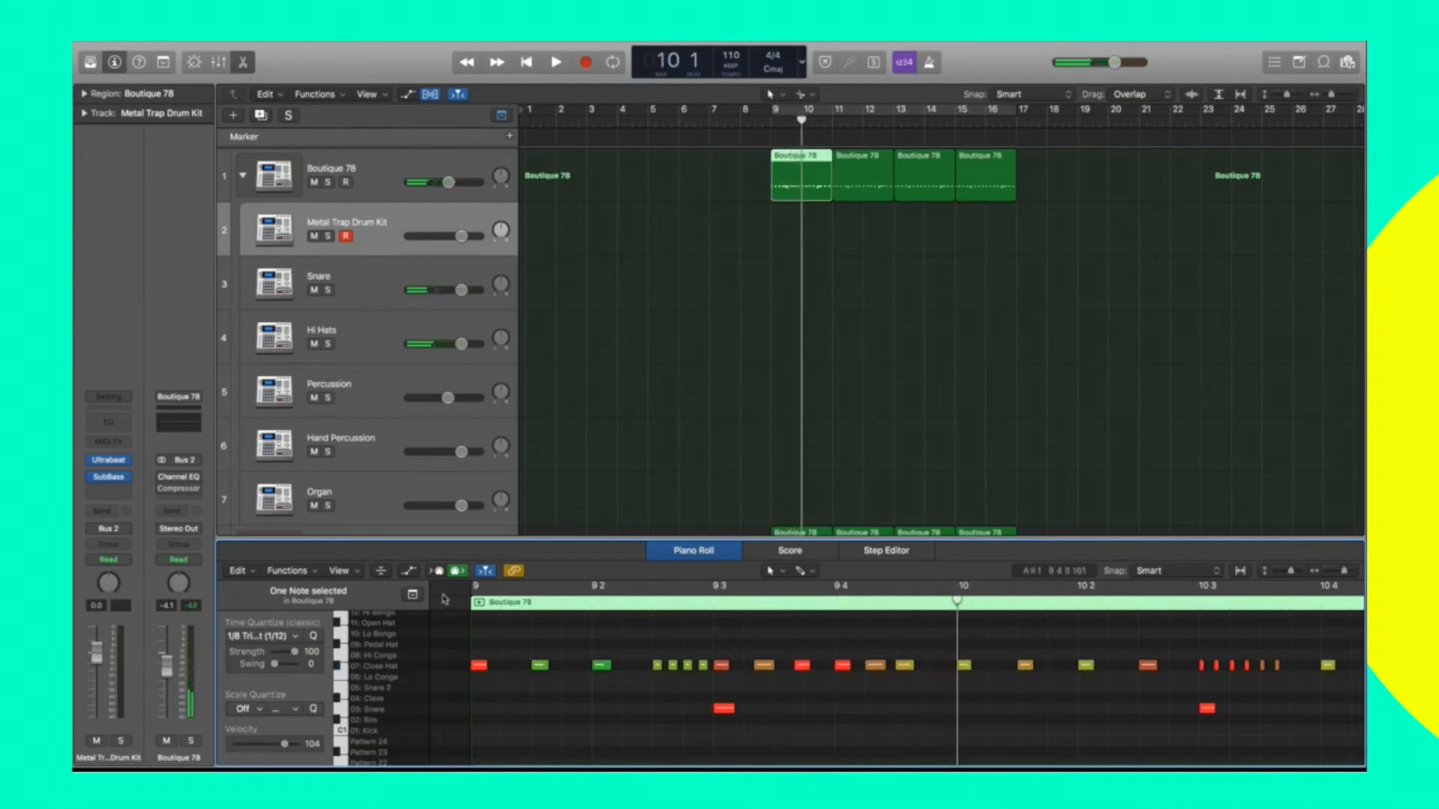
key(space)
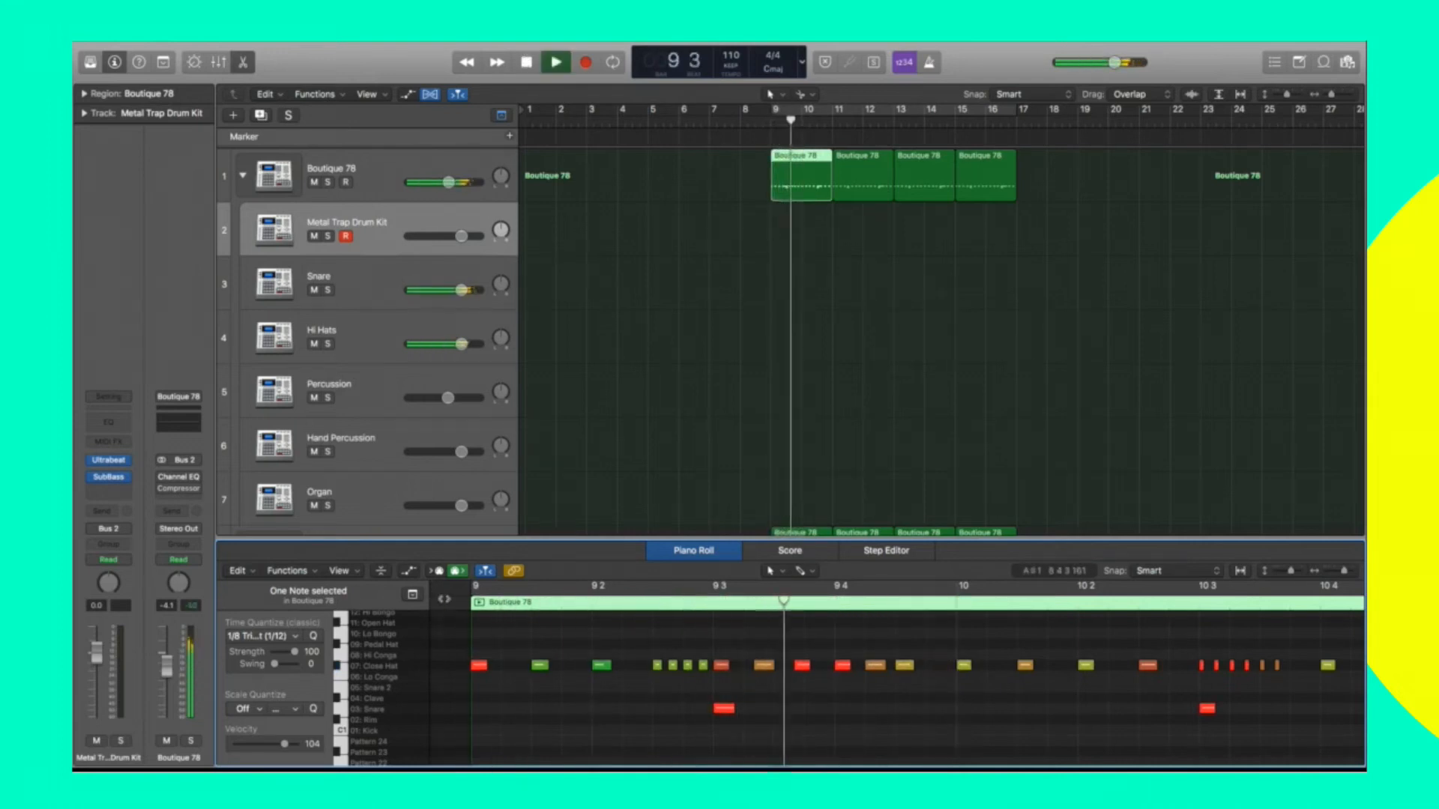
key(space)
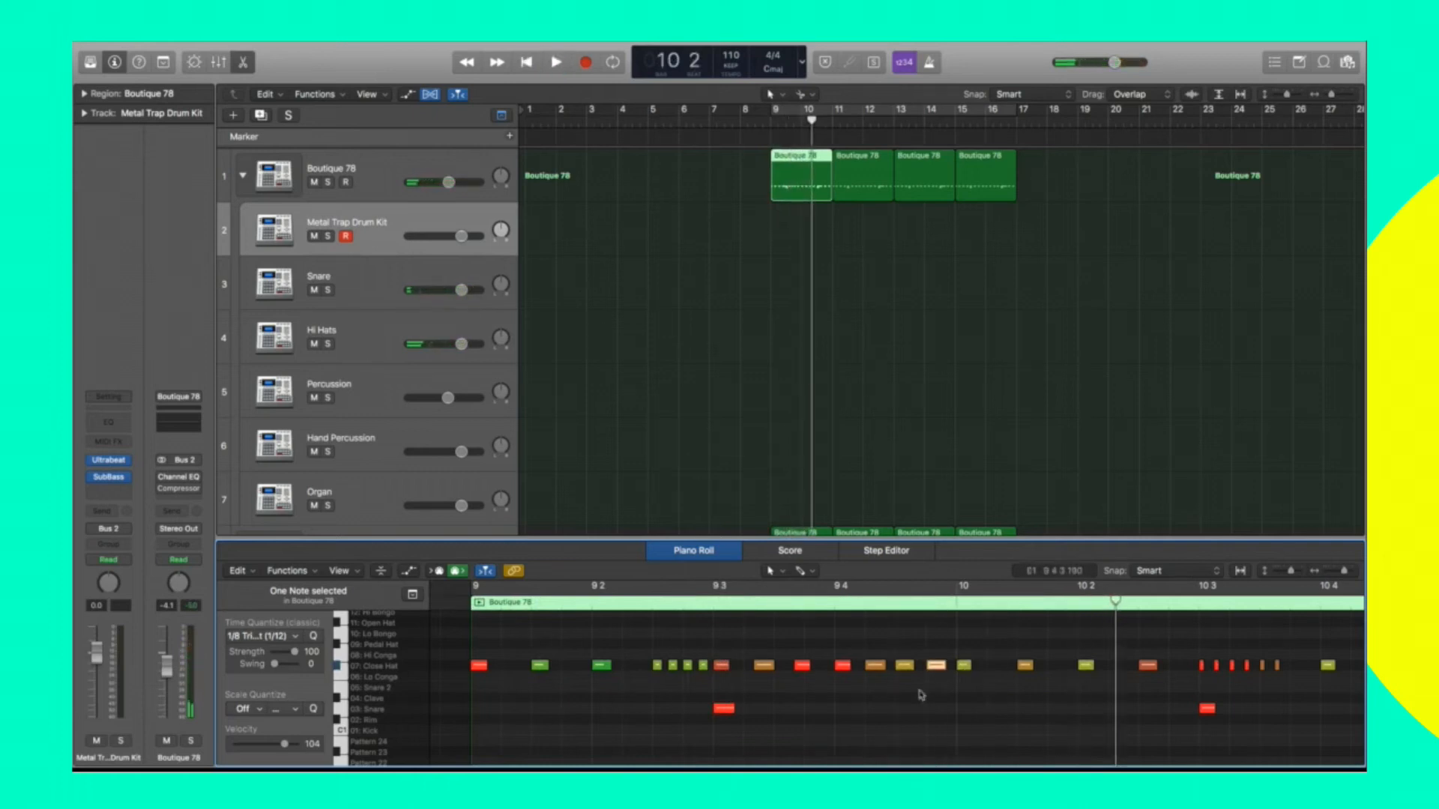
Replace the old Boutique 78 copies after bar 11 with a single duplicate of the edited region, and play from just before bar 9.
click(879, 664)
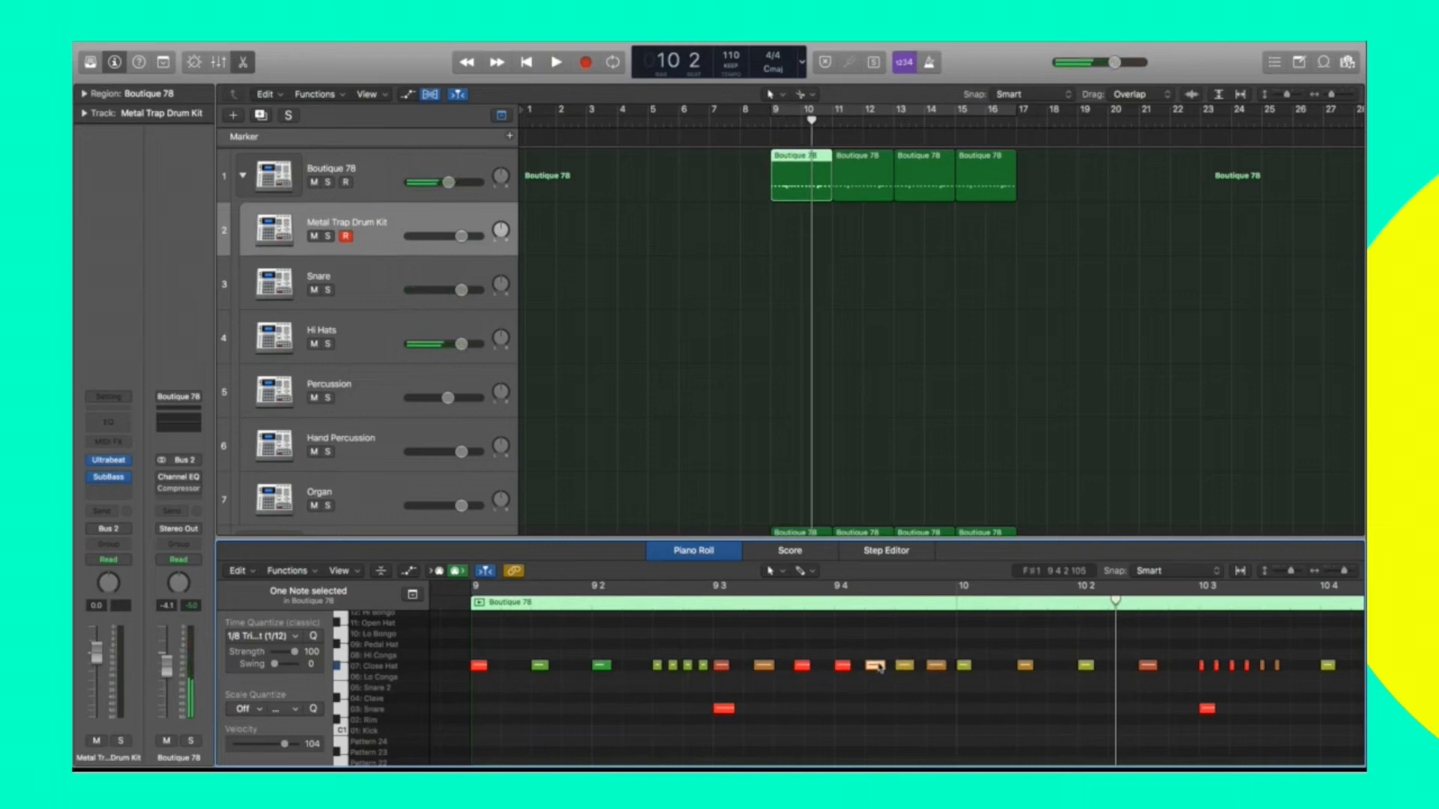
drag(1038, 252, 784, 177)
key(Delete)
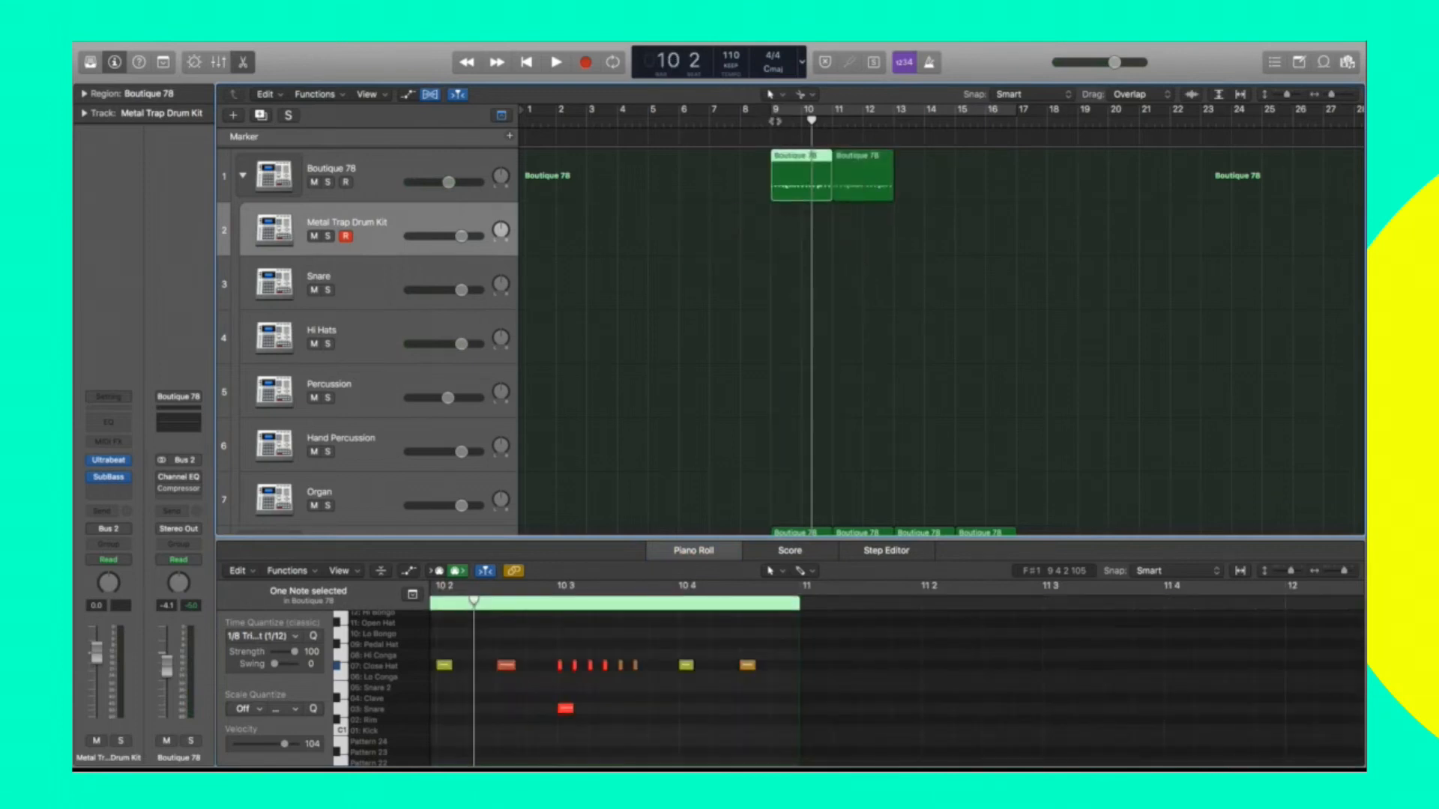
click(757, 166)
click(755, 120)
key(space)
key(space)
In the first Boutique 78 region, delete the Close Hat notes from 9 3 to bar 10 and copy three notes from bar 10 there.
click(824, 177)
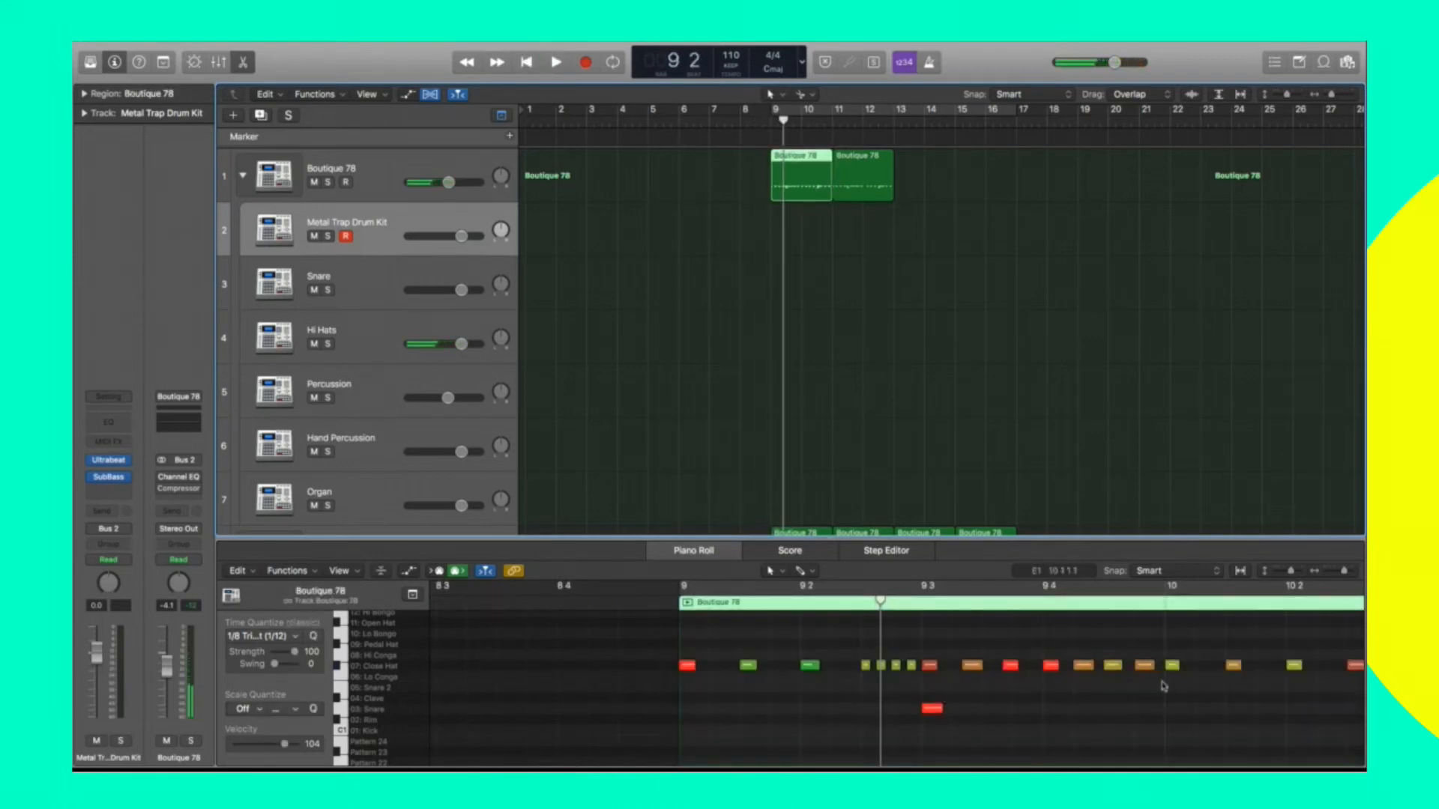
drag(1156, 692, 923, 658)
key(Delete)
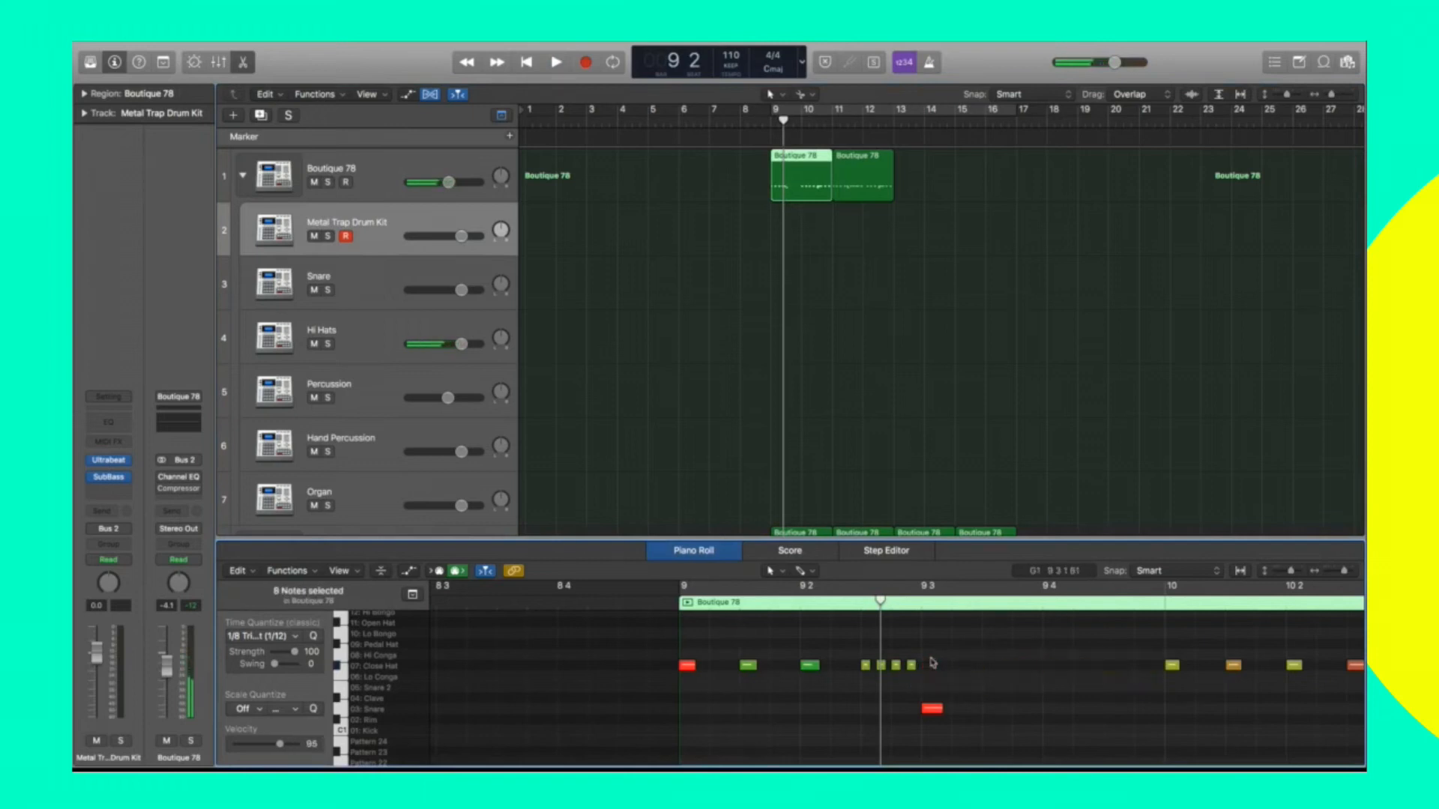
scroll(1149, 678, right, 2)
drag(1254, 699, 893, 665)
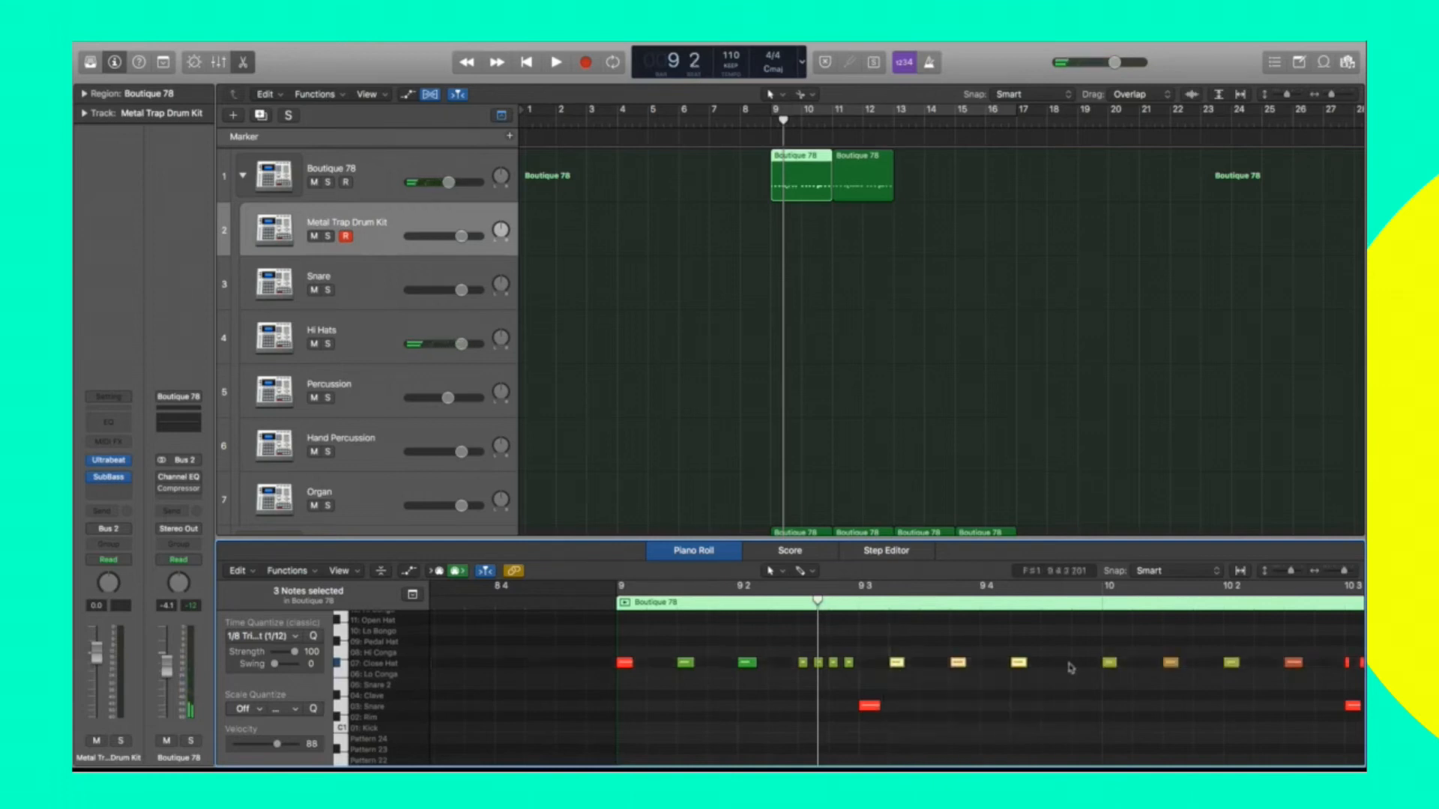
Play the revised first region and add a Close Hat note just before bar 10.
key(space)
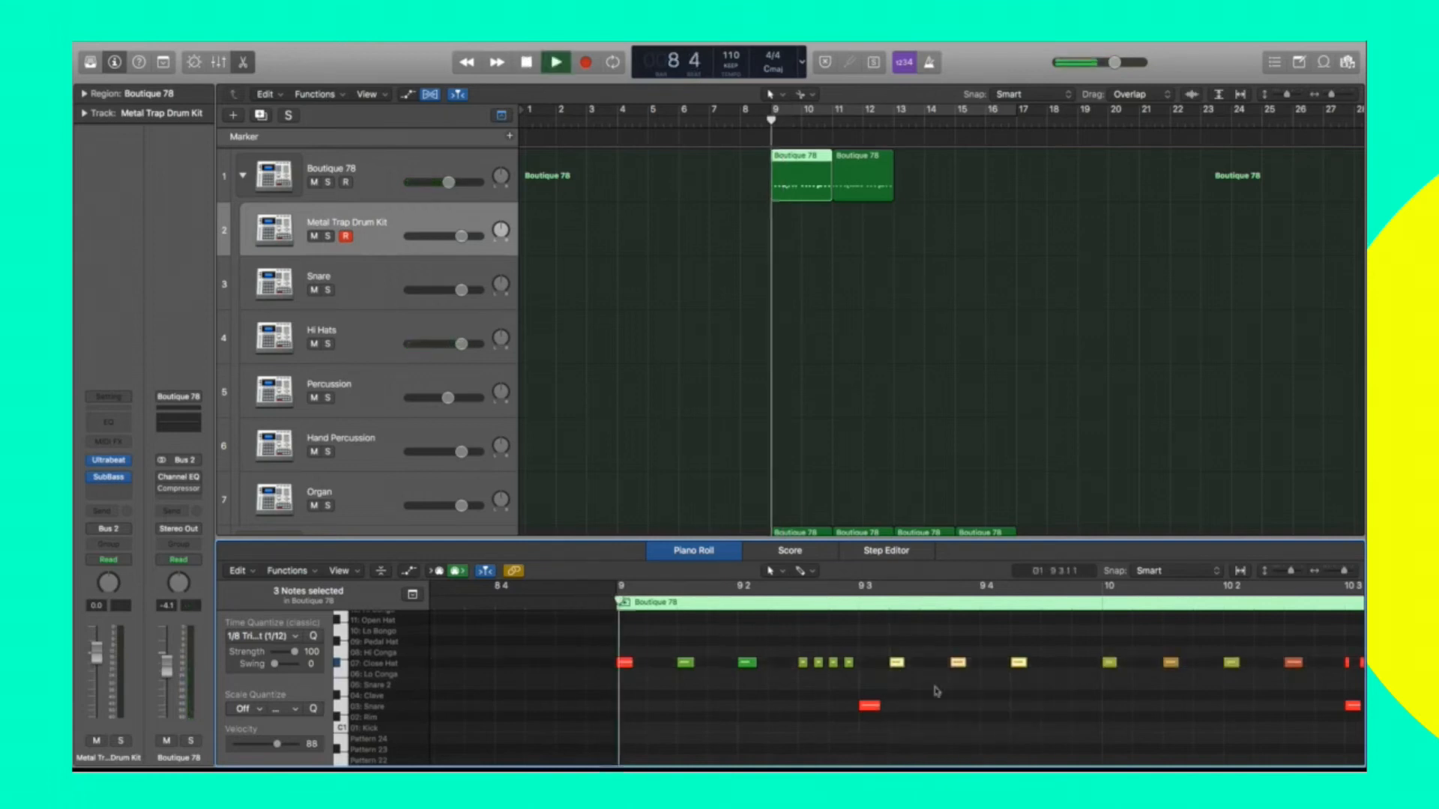
key(space)
key(space)
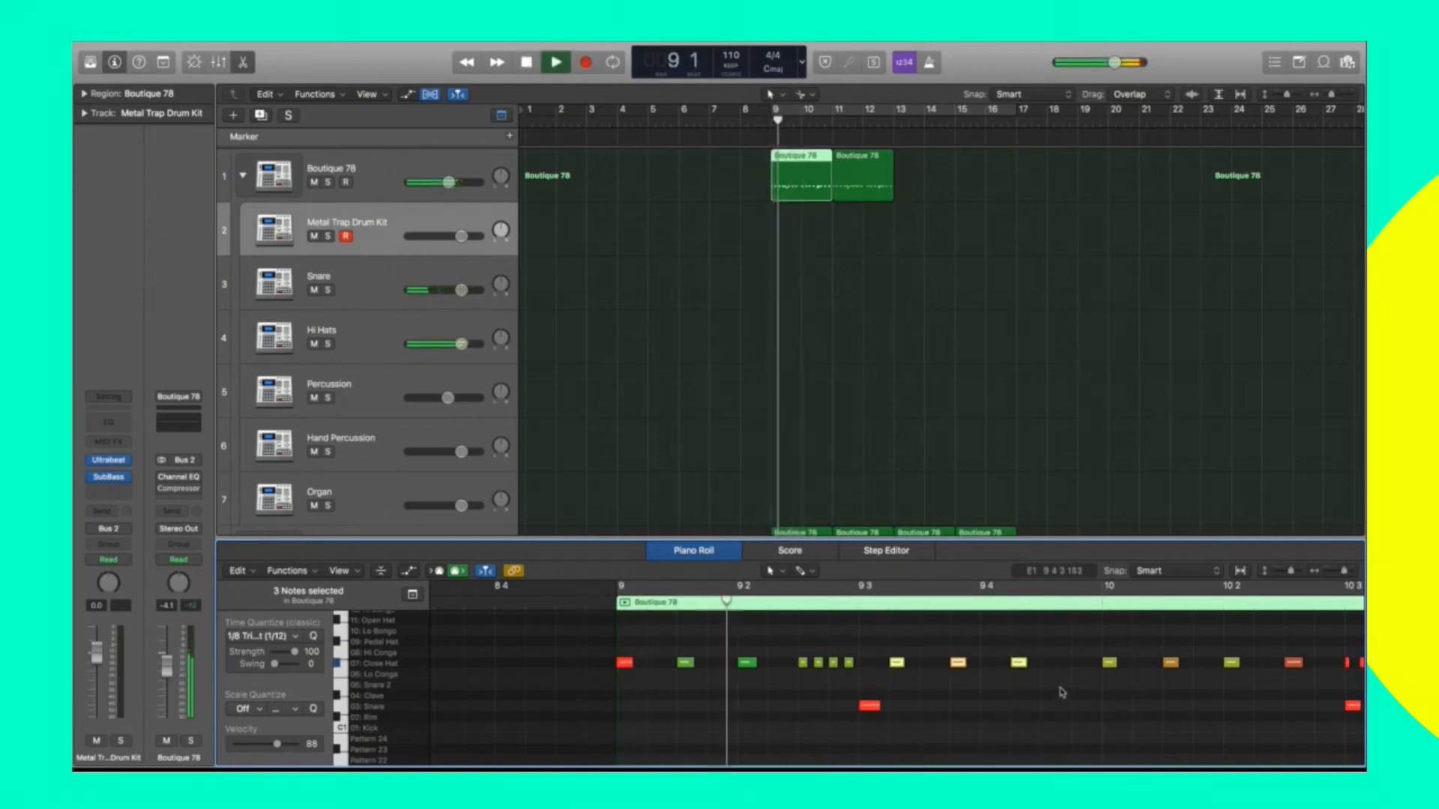
key(space)
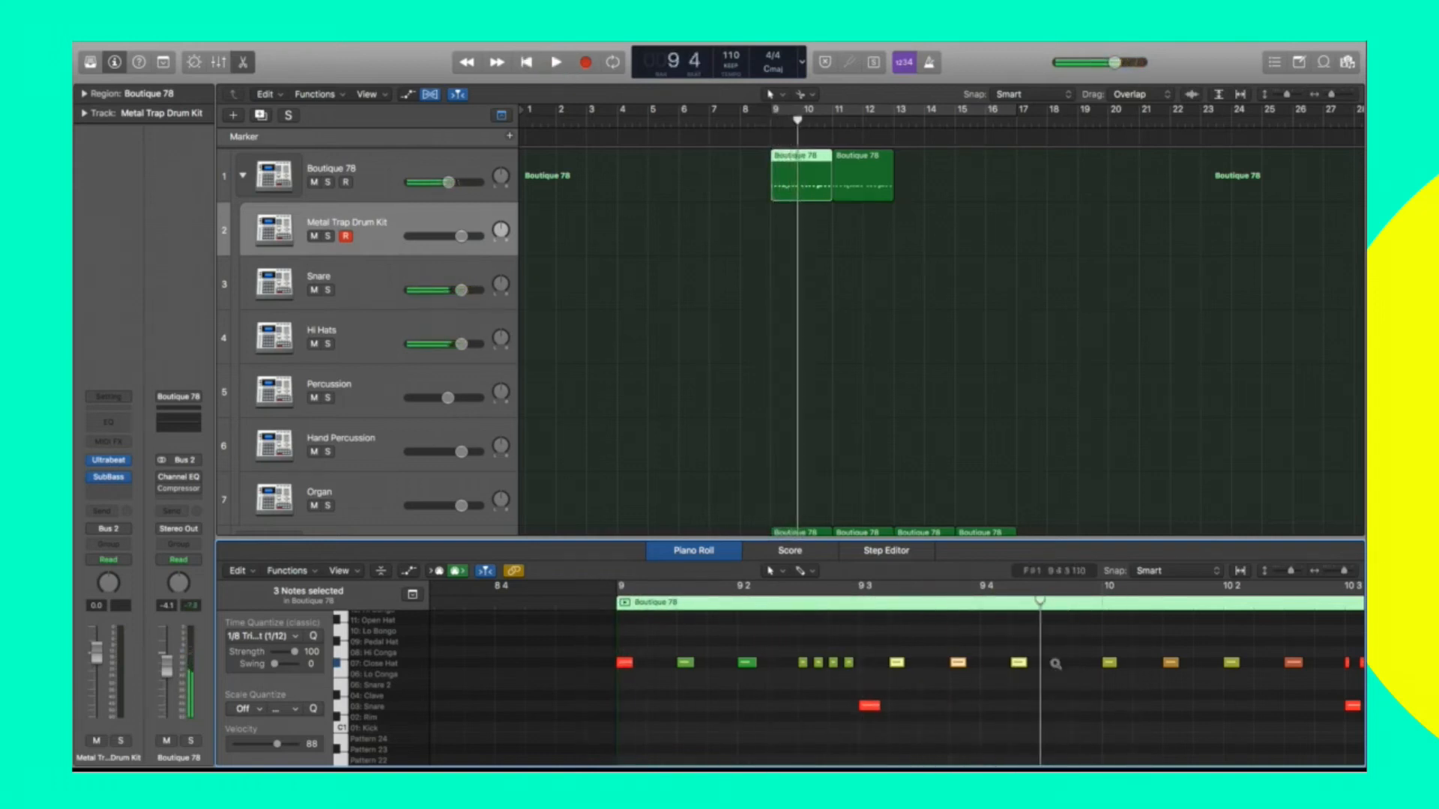
key(space)
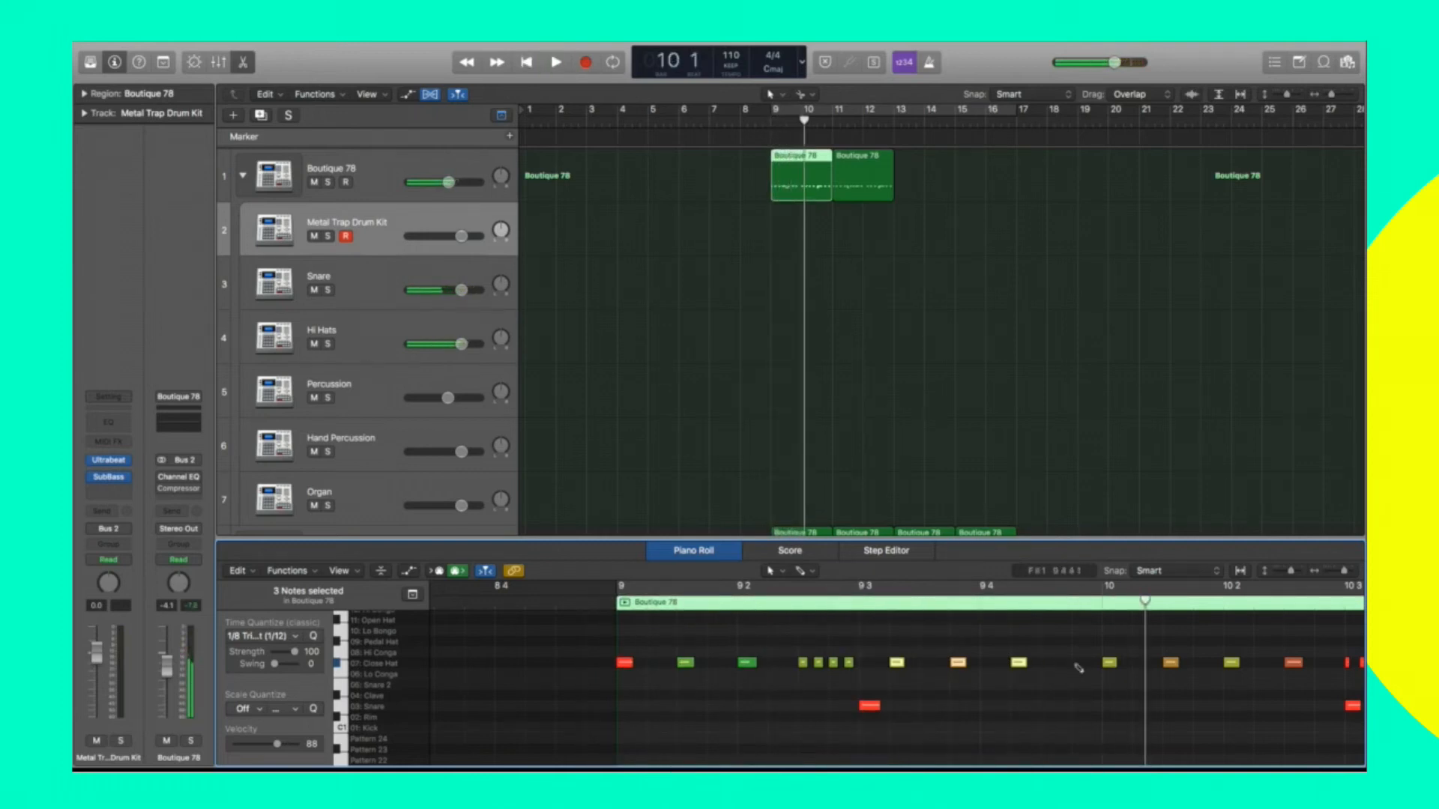
key(space)
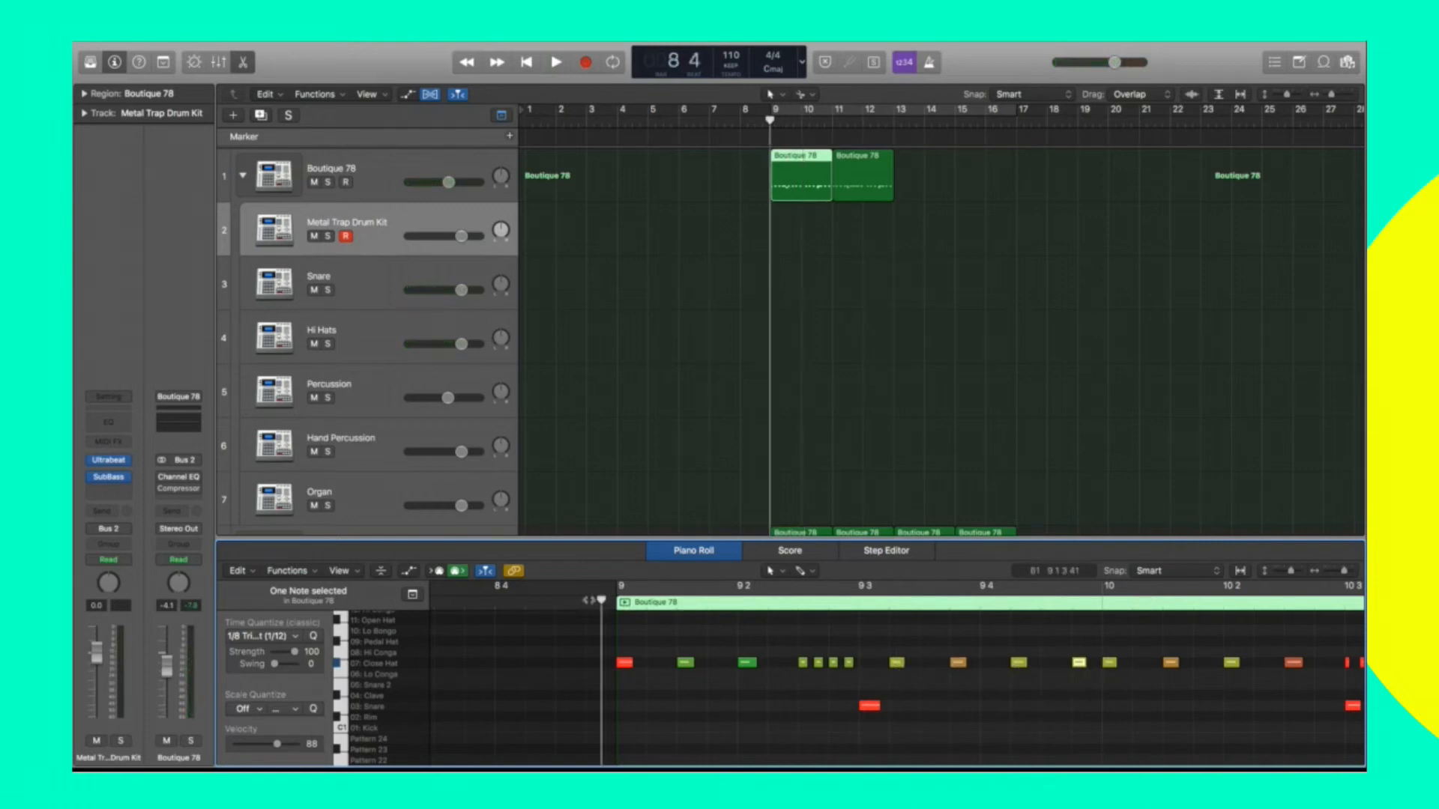
key(space)
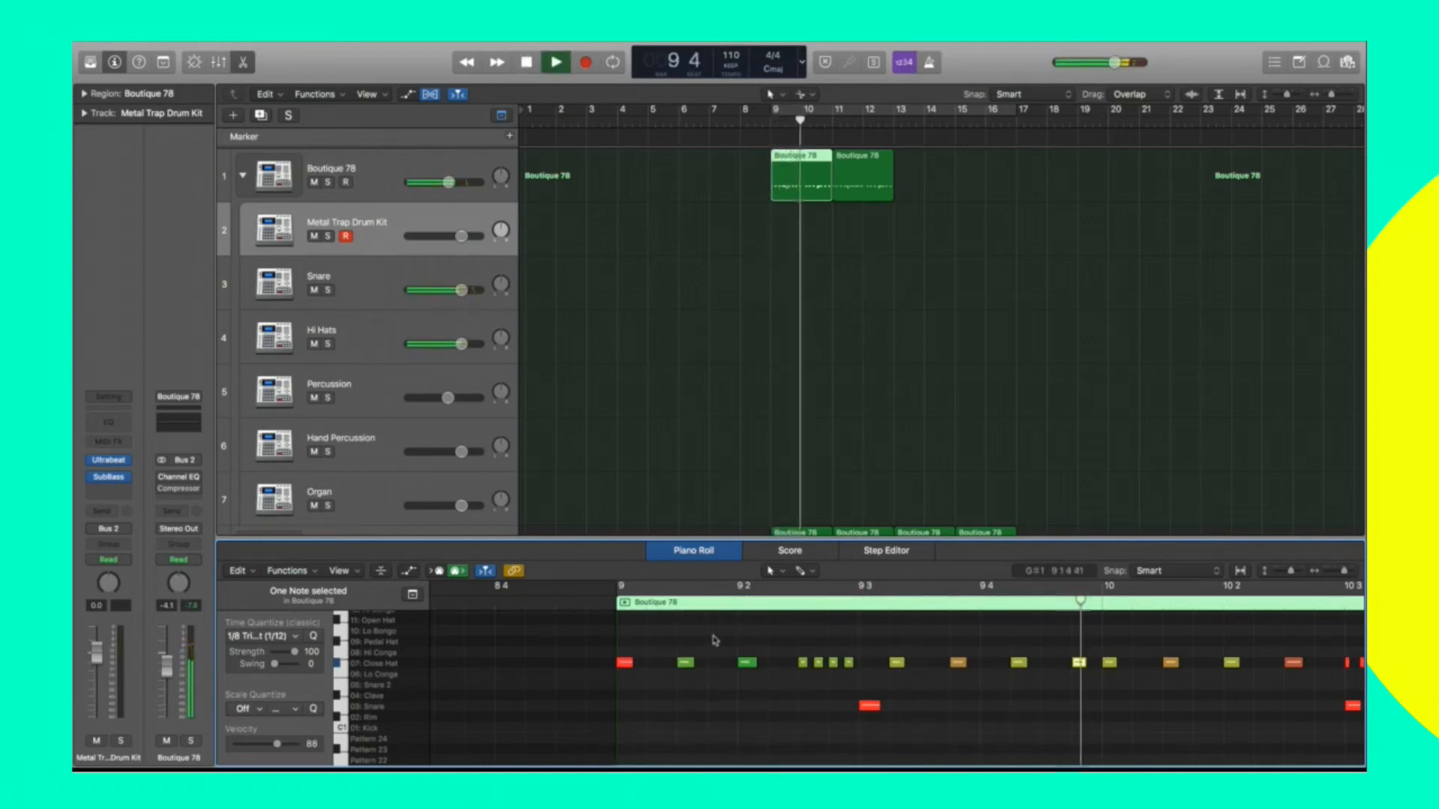
Listen to the first region's hi-hat pattern repeatedly from just before bar 9 through the end of bar 10.
scroll(742, 643, left, 3)
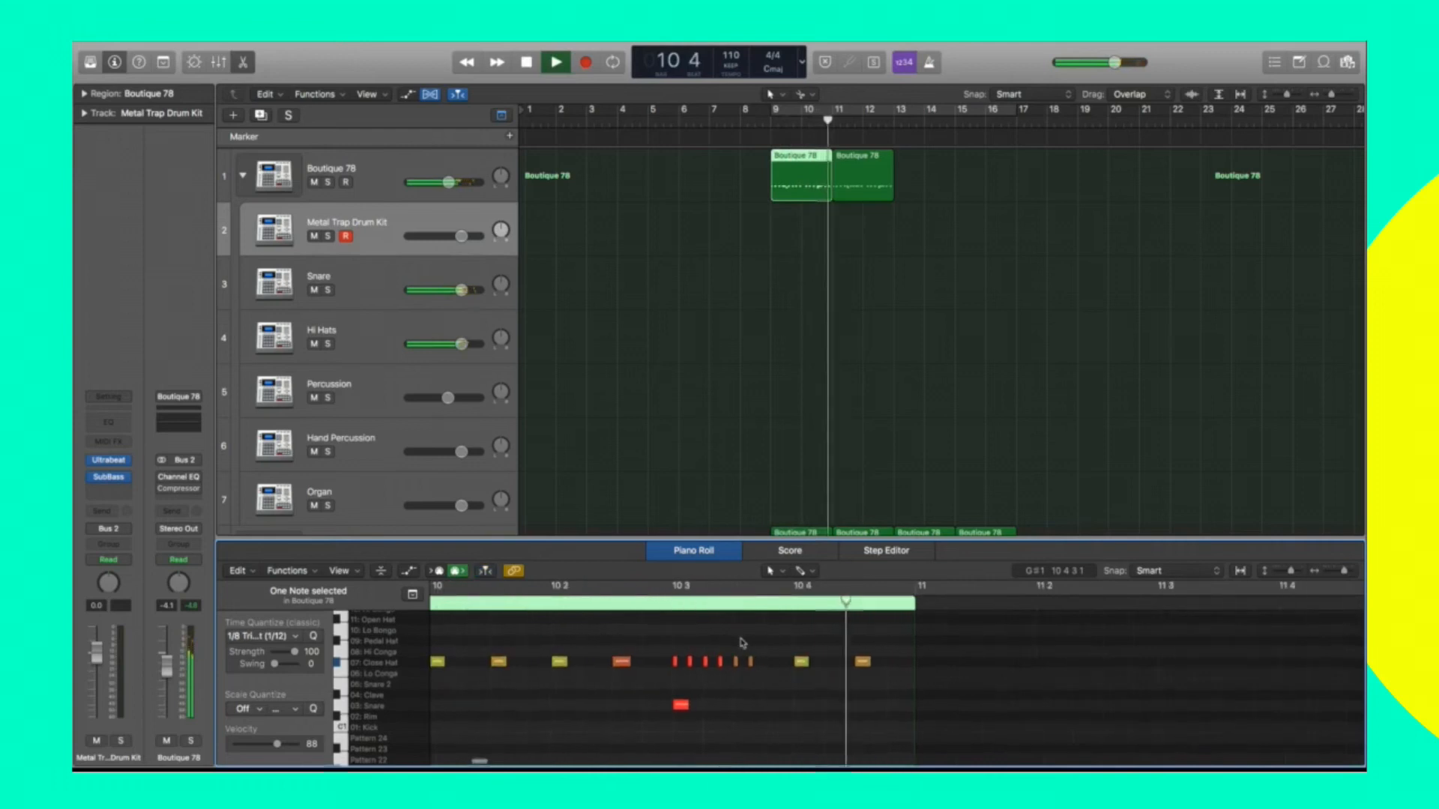
key(space)
scroll(803, 631, left, 10)
scroll(577, 596, left, 6)
scroll(577, 596, left, 4)
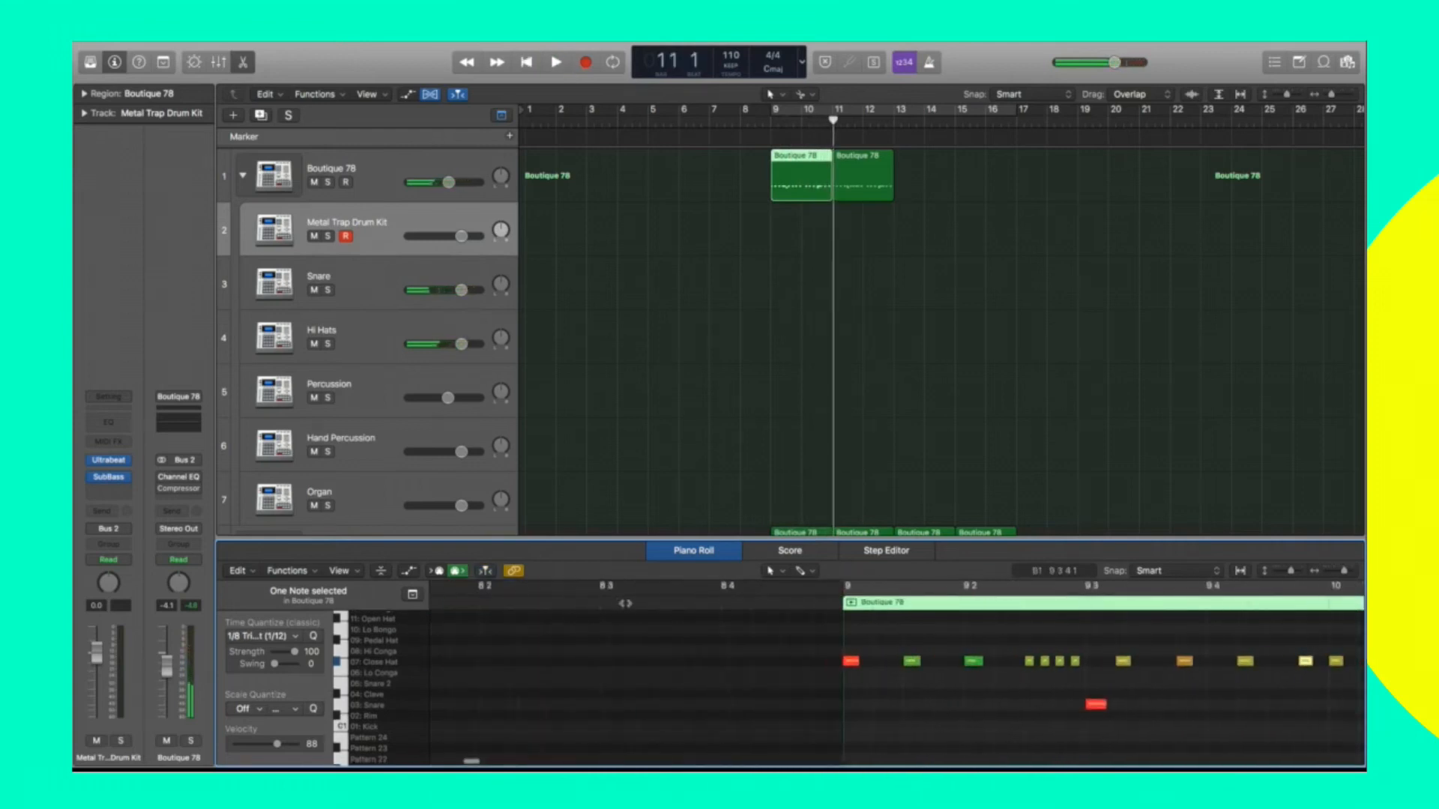
click(621, 601)
key(space)
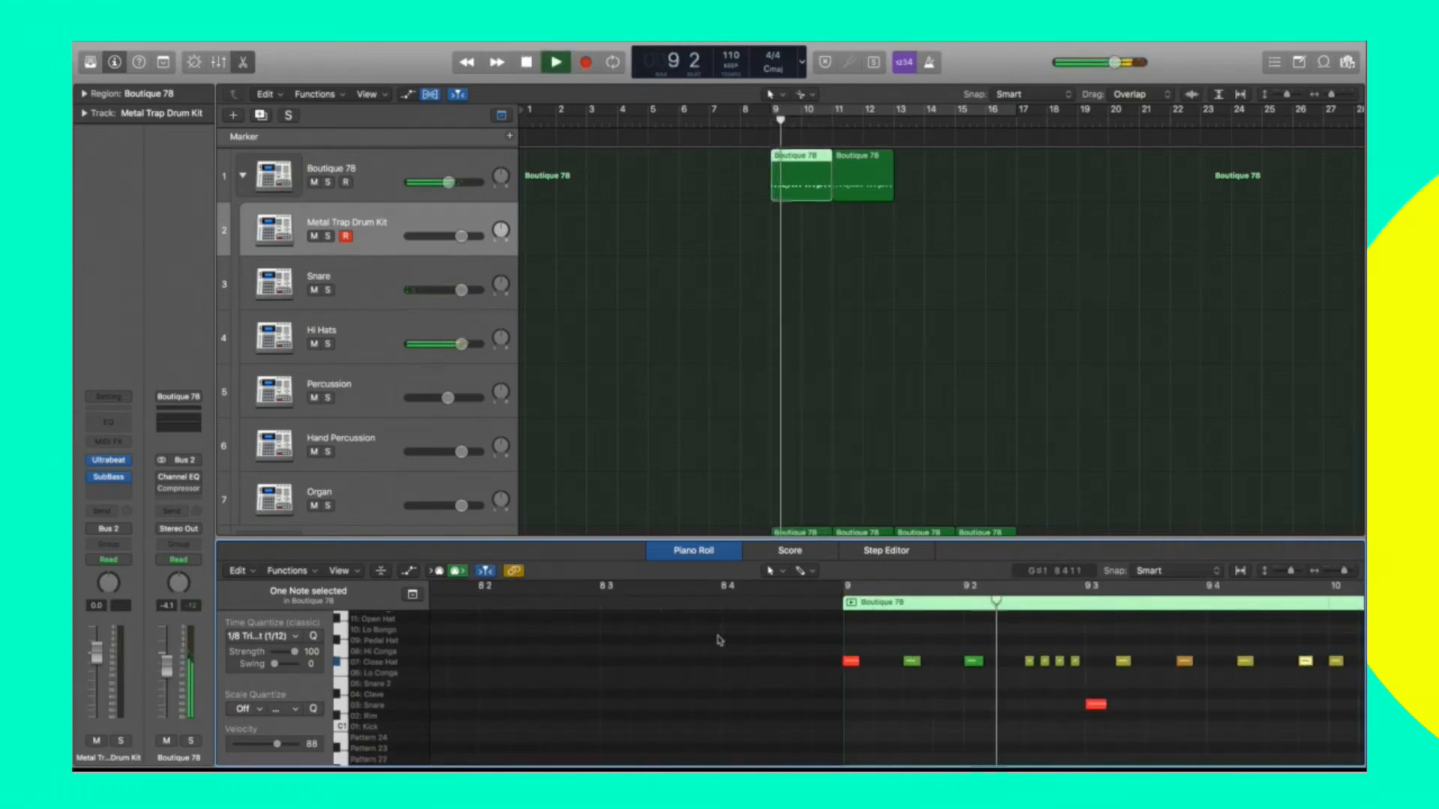
scroll(716, 622, right, 3)
key(space)
click(710, 608)
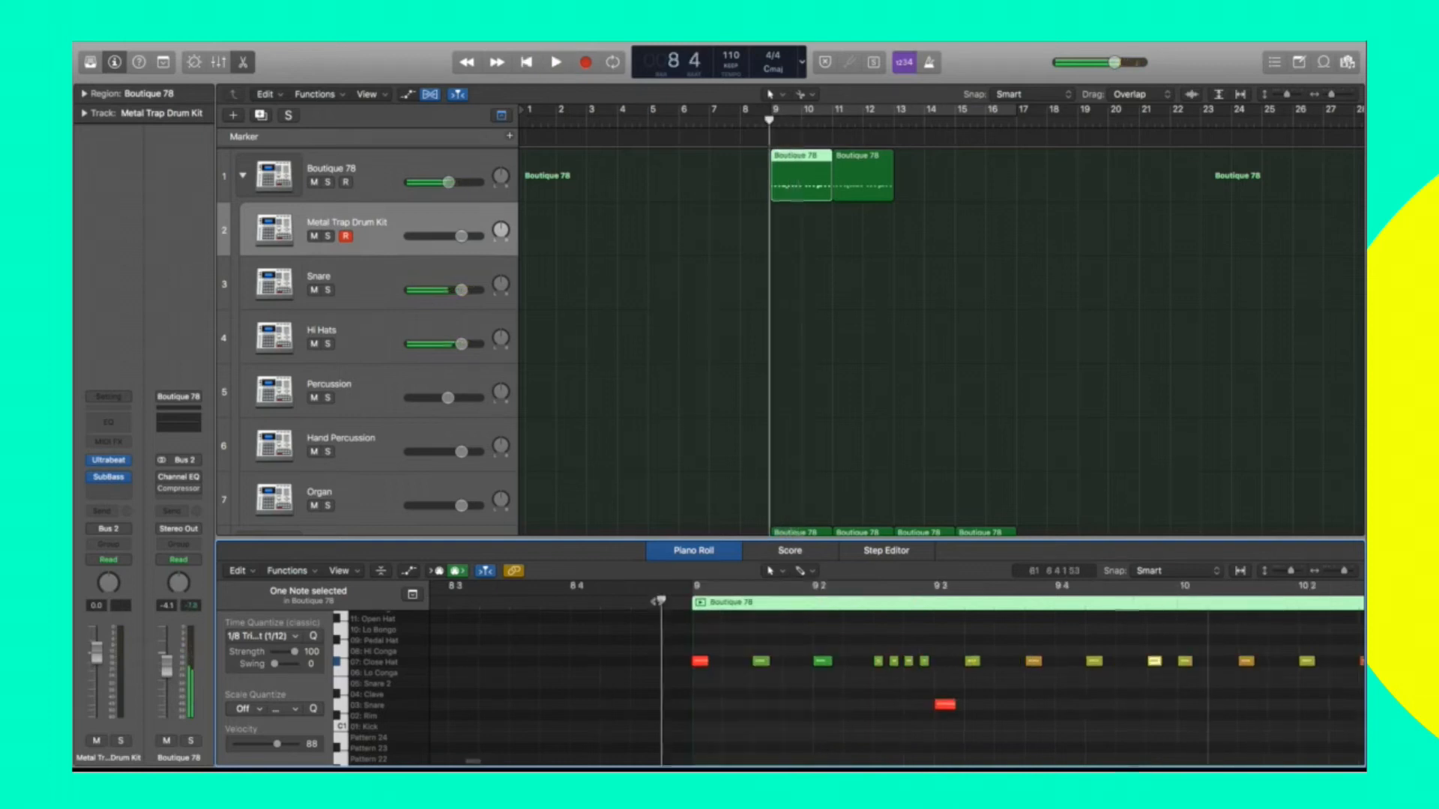
key(space)
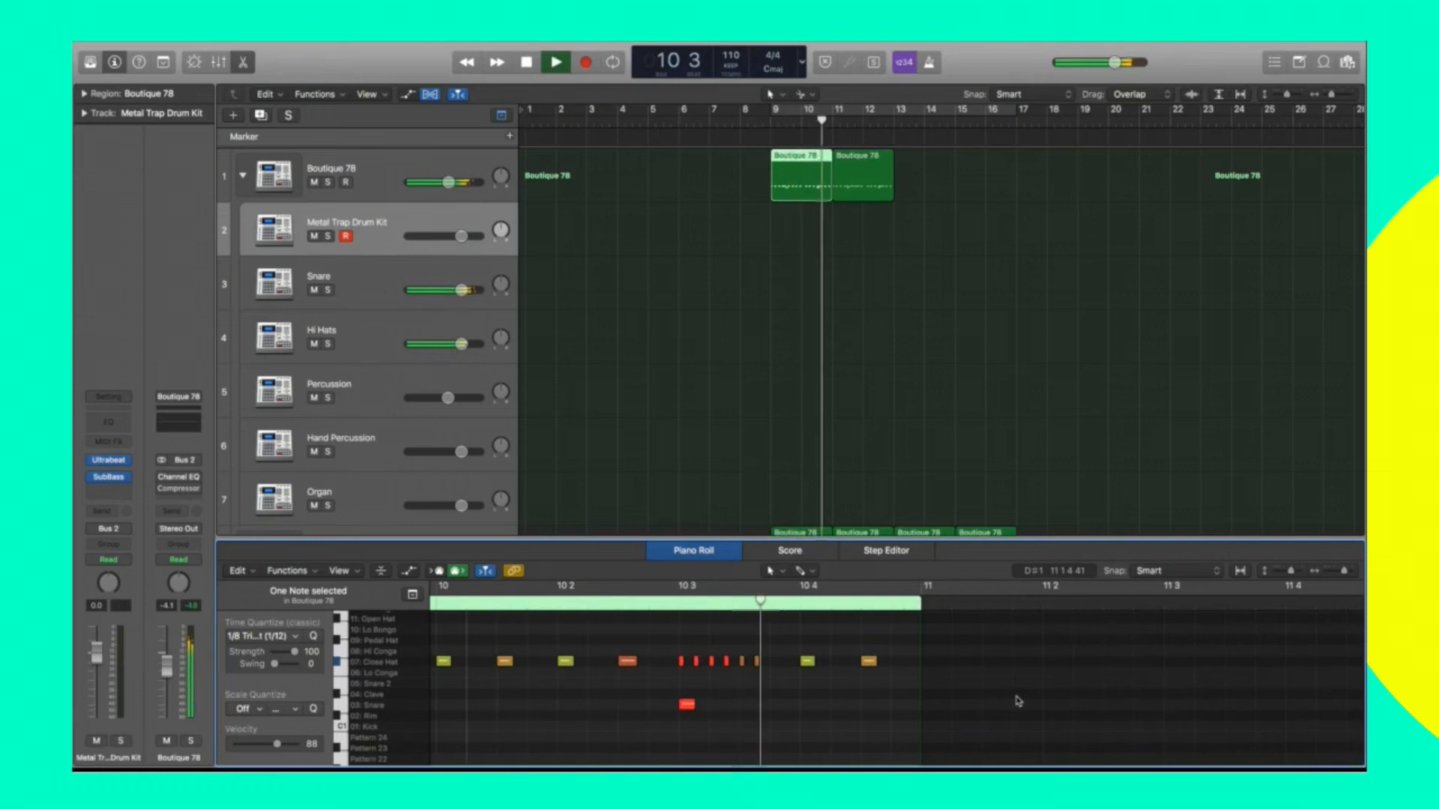
Fill in Close Hat notes around 10 4, quantize the last five to 1/8 Triplet (1/12), and play the result.
key(space)
click(616, 601)
key(space)
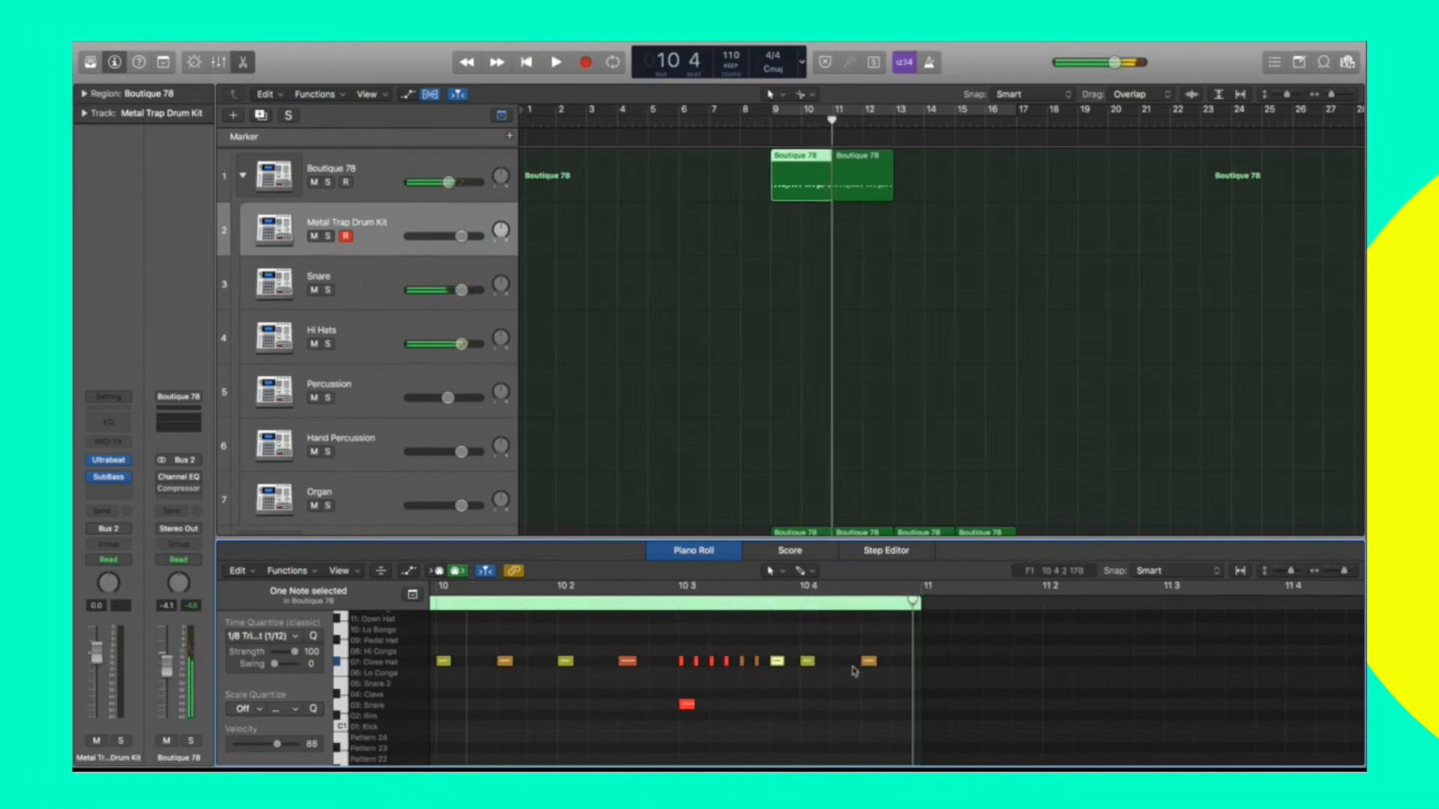
drag(903, 707, 778, 655)
click(281, 637)
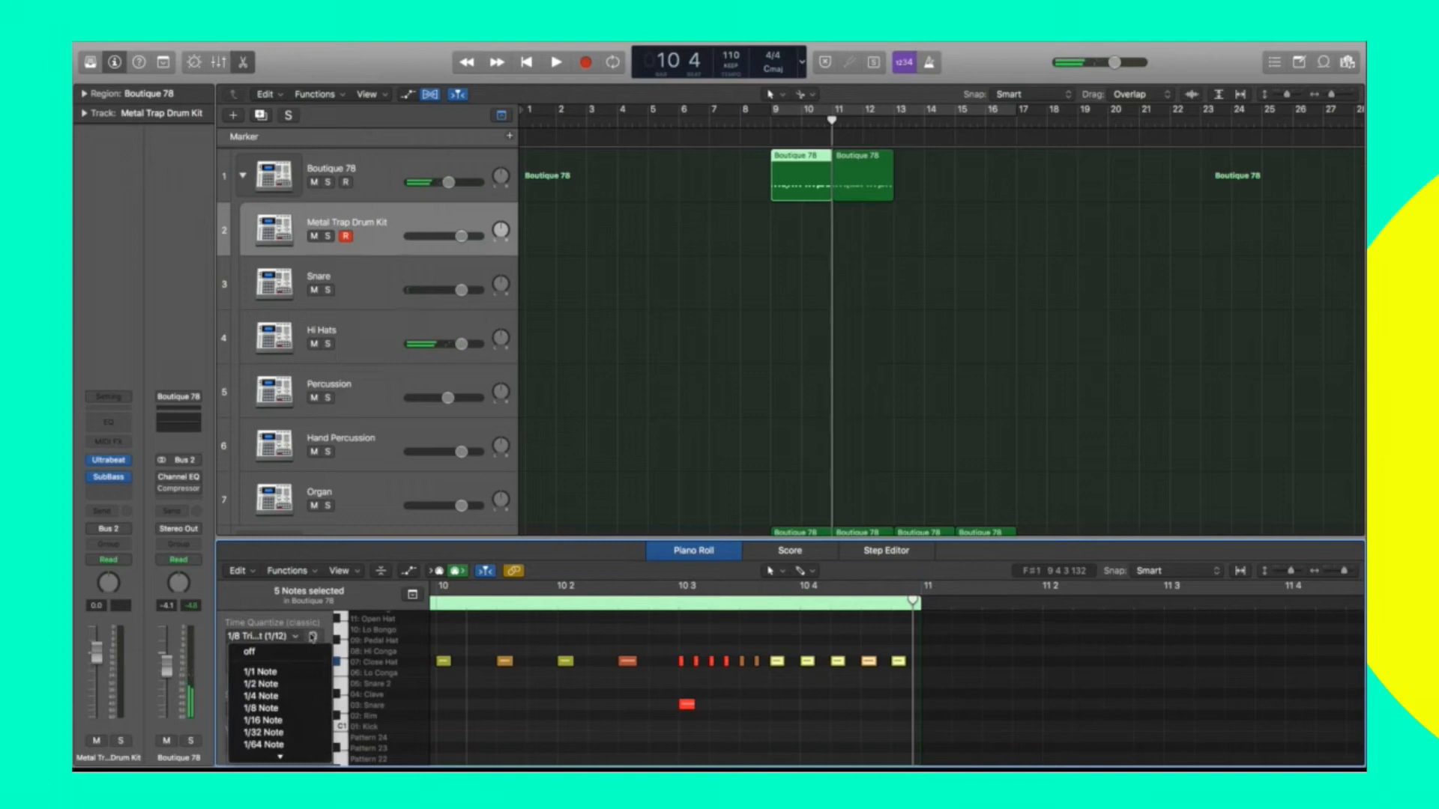
click(313, 637)
key(space)
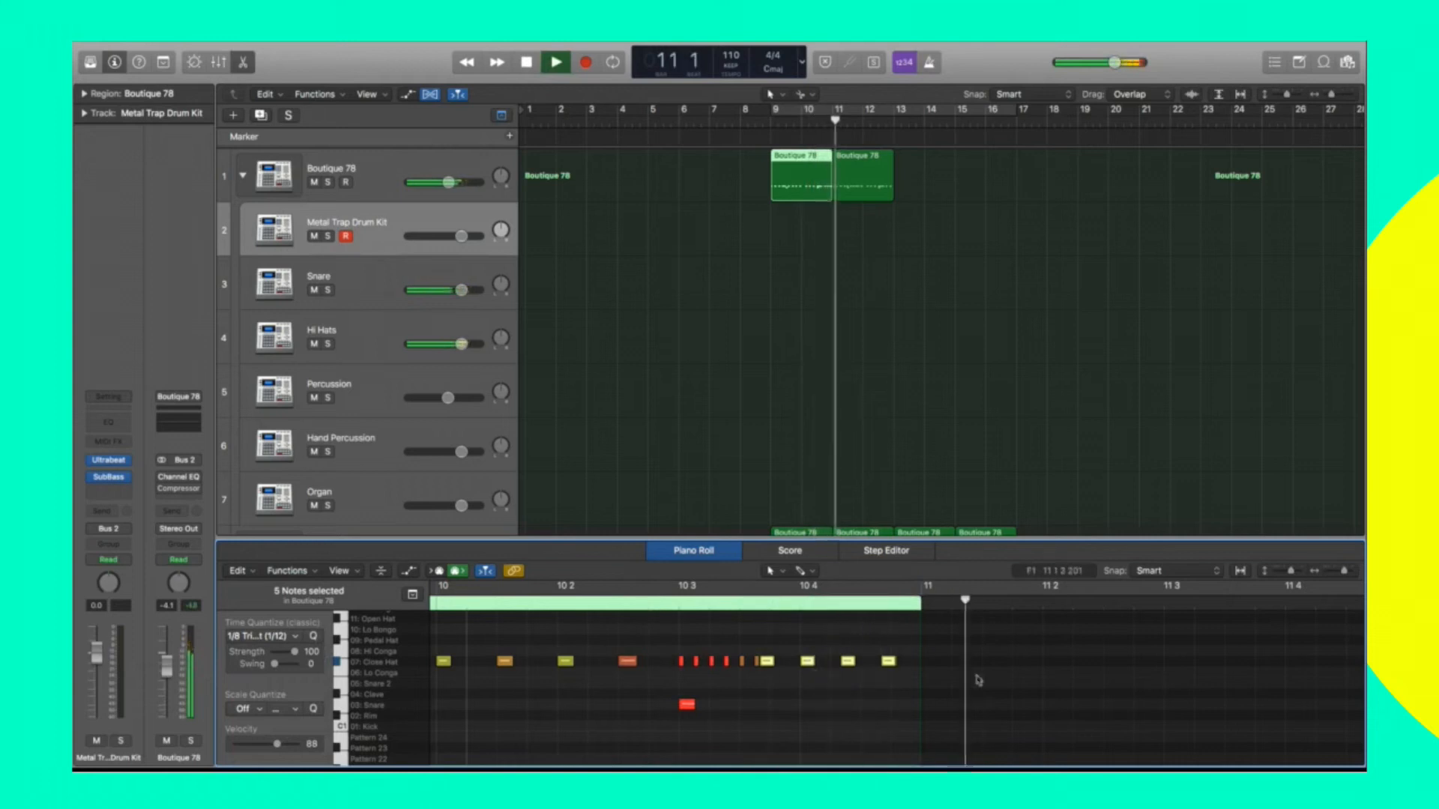
Join the two Boutique 78 regions between bars 9 and 13 into one and play it.
click(946, 389)
key(space)
drag(969, 236, 800, 183)
key(super+j)
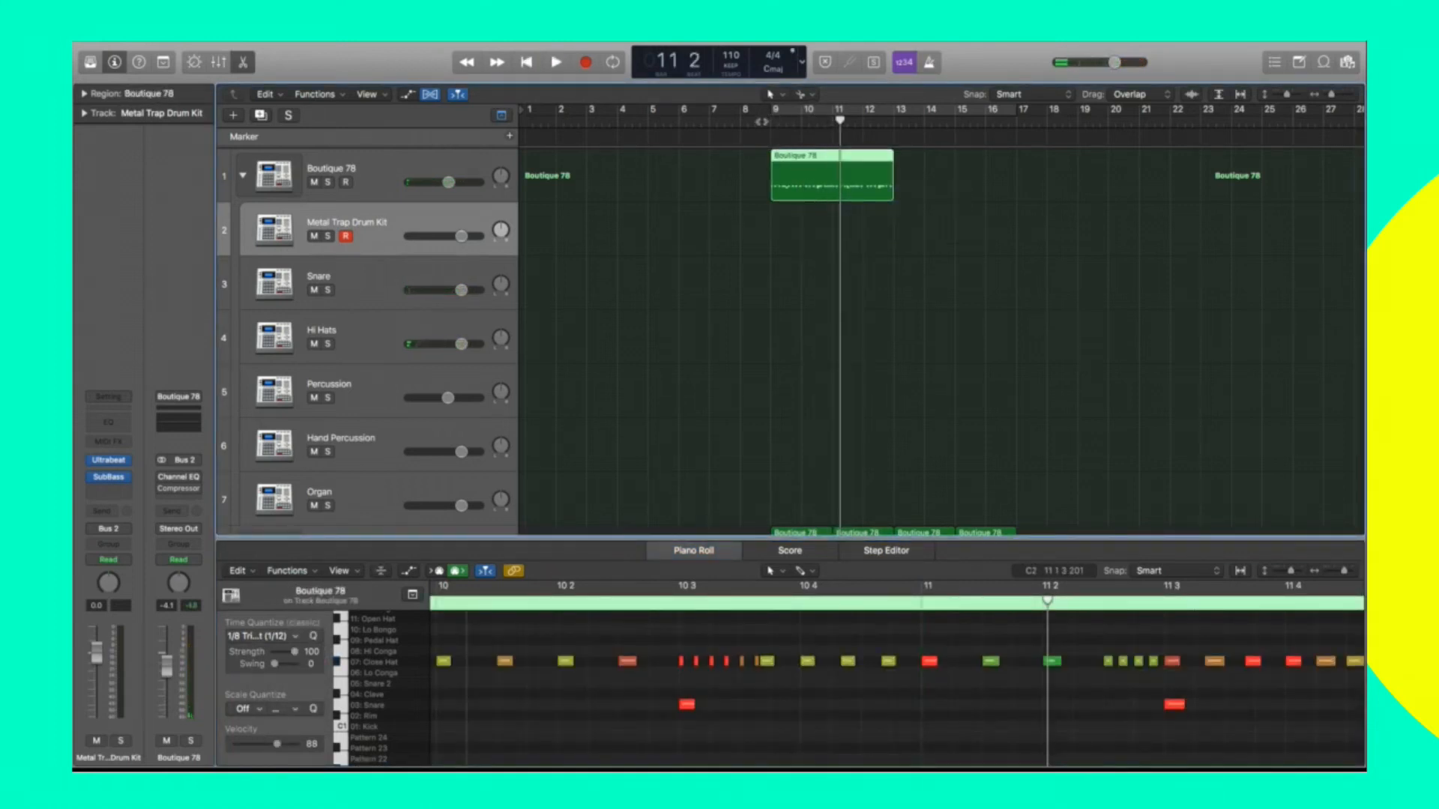
key(shift+space)
click(907, 264)
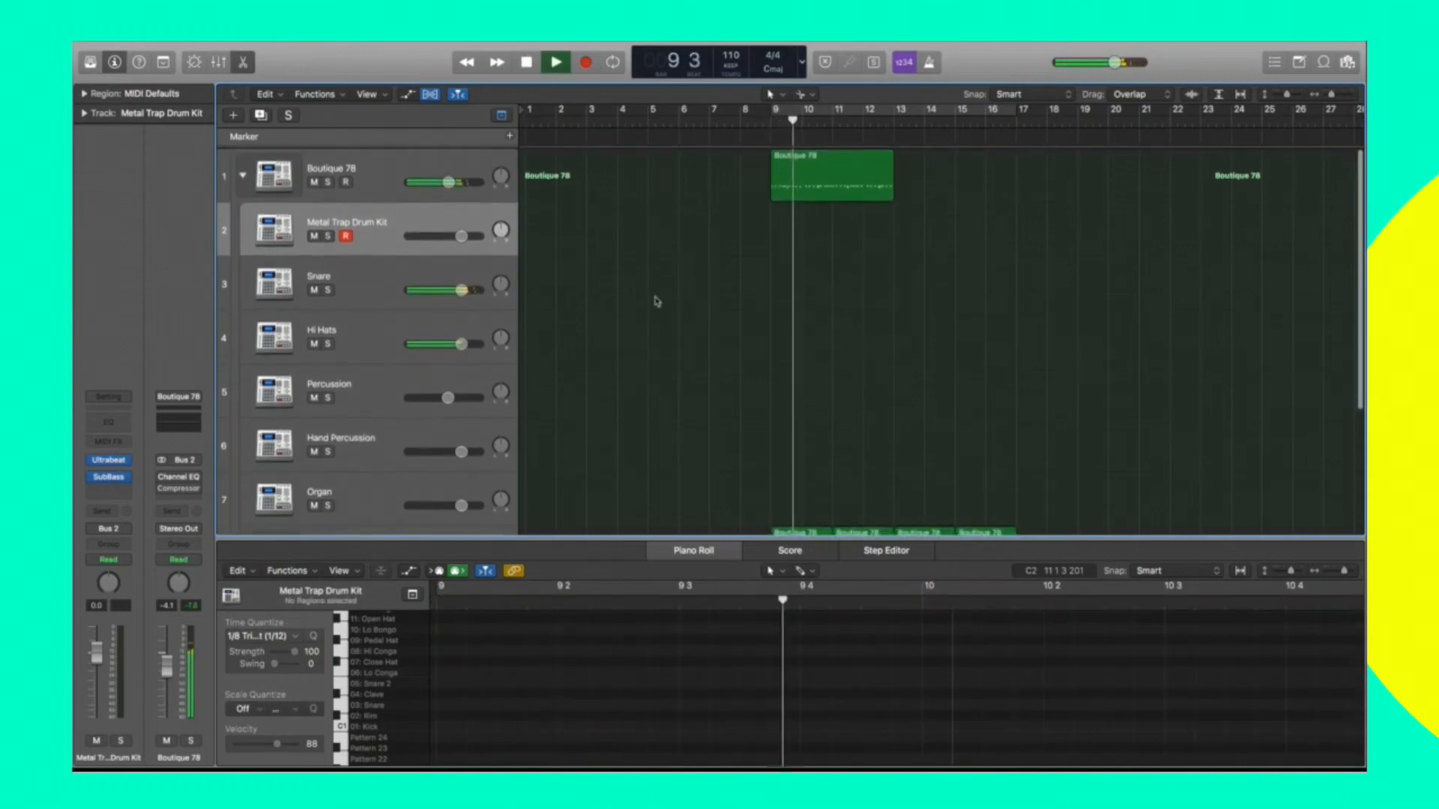
Collapse the Boutique 78 track stack, copy its joined four-bar region to bar 13, and play from just before bar 9.
click(243, 176)
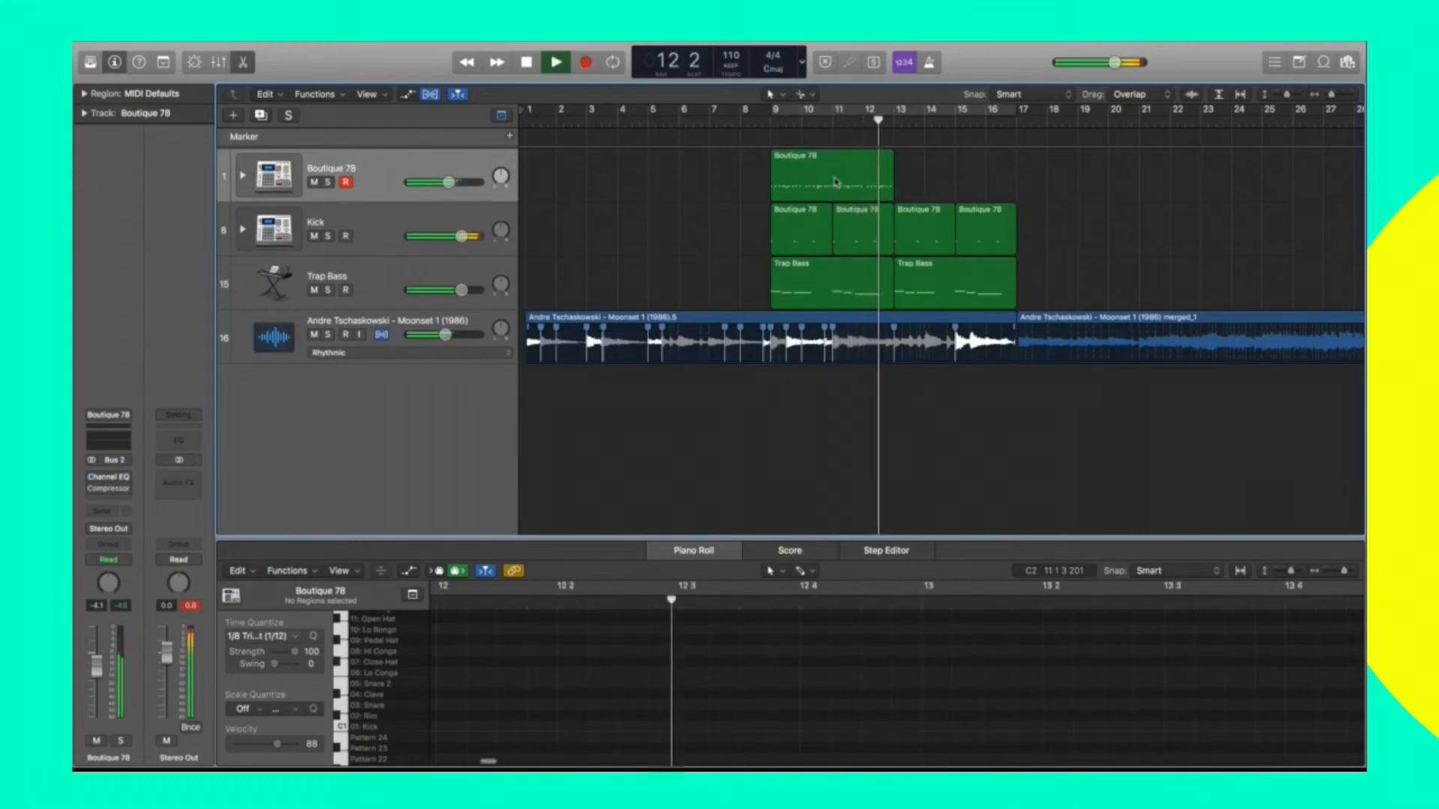
key(space)
click(862, 180)
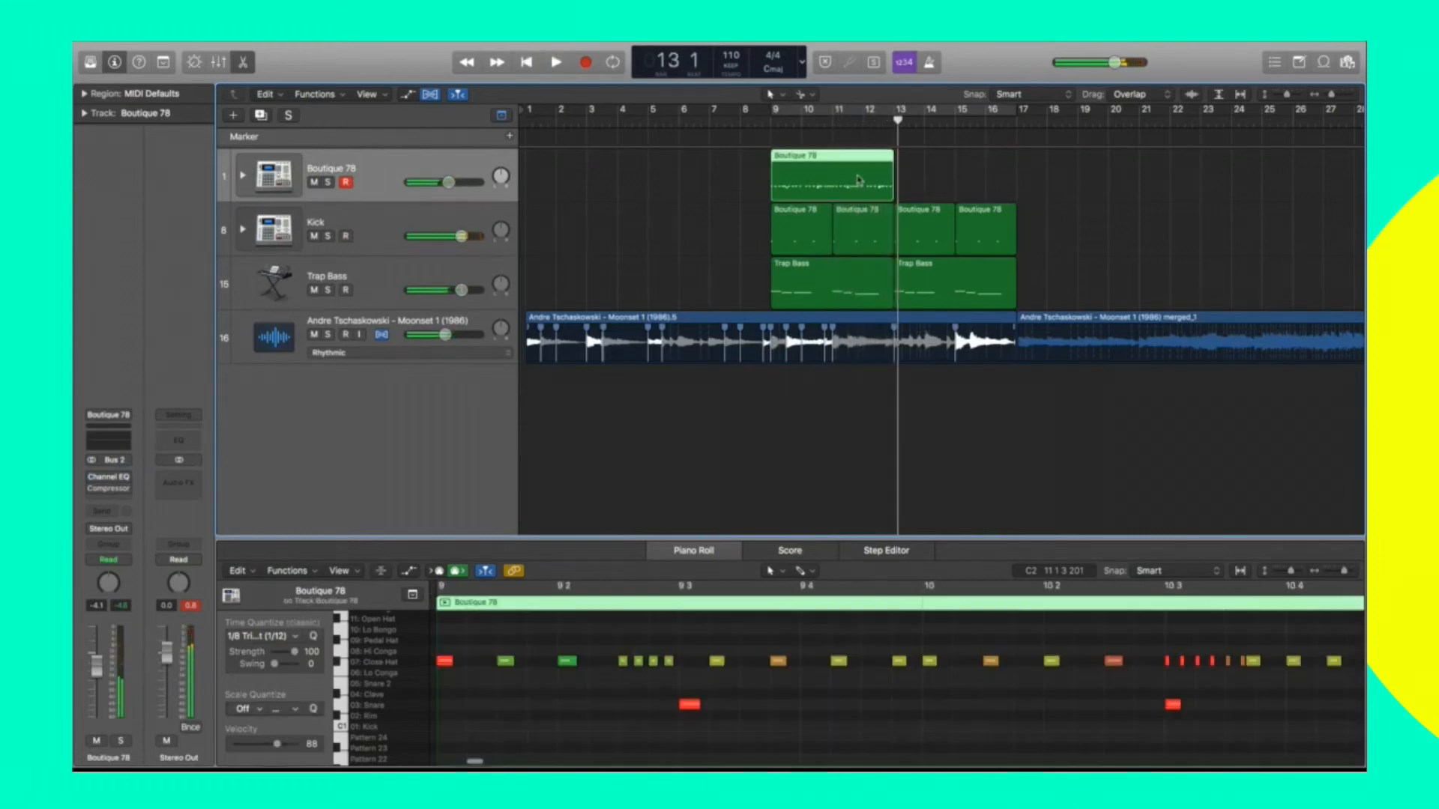
drag(821, 179, 944, 180)
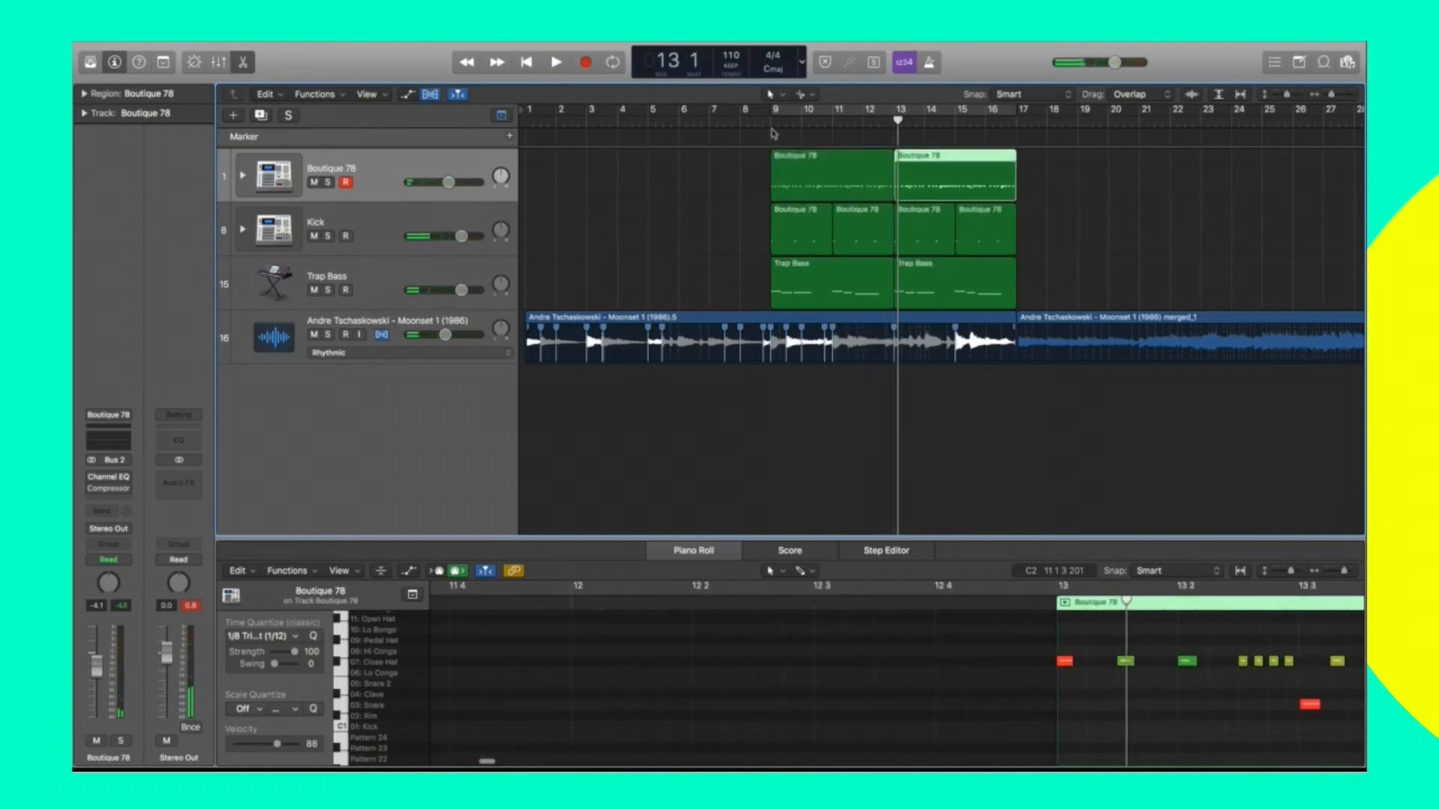
click(757, 122)
key(space)
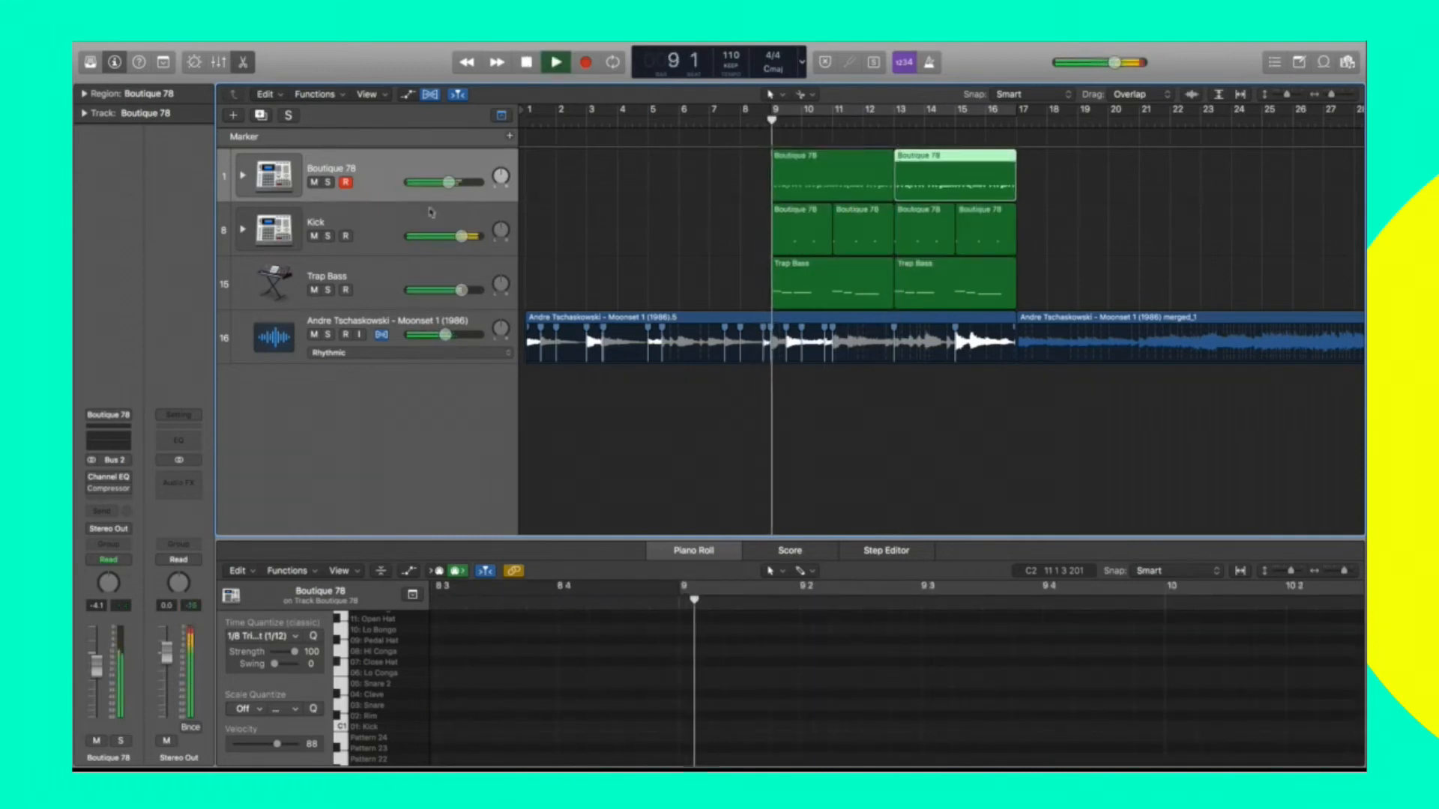
Expand the Boutique 78 track stack, pan the Hi Hats track to -13, and lower its volume slightly.
click(242, 174)
click(367, 337)
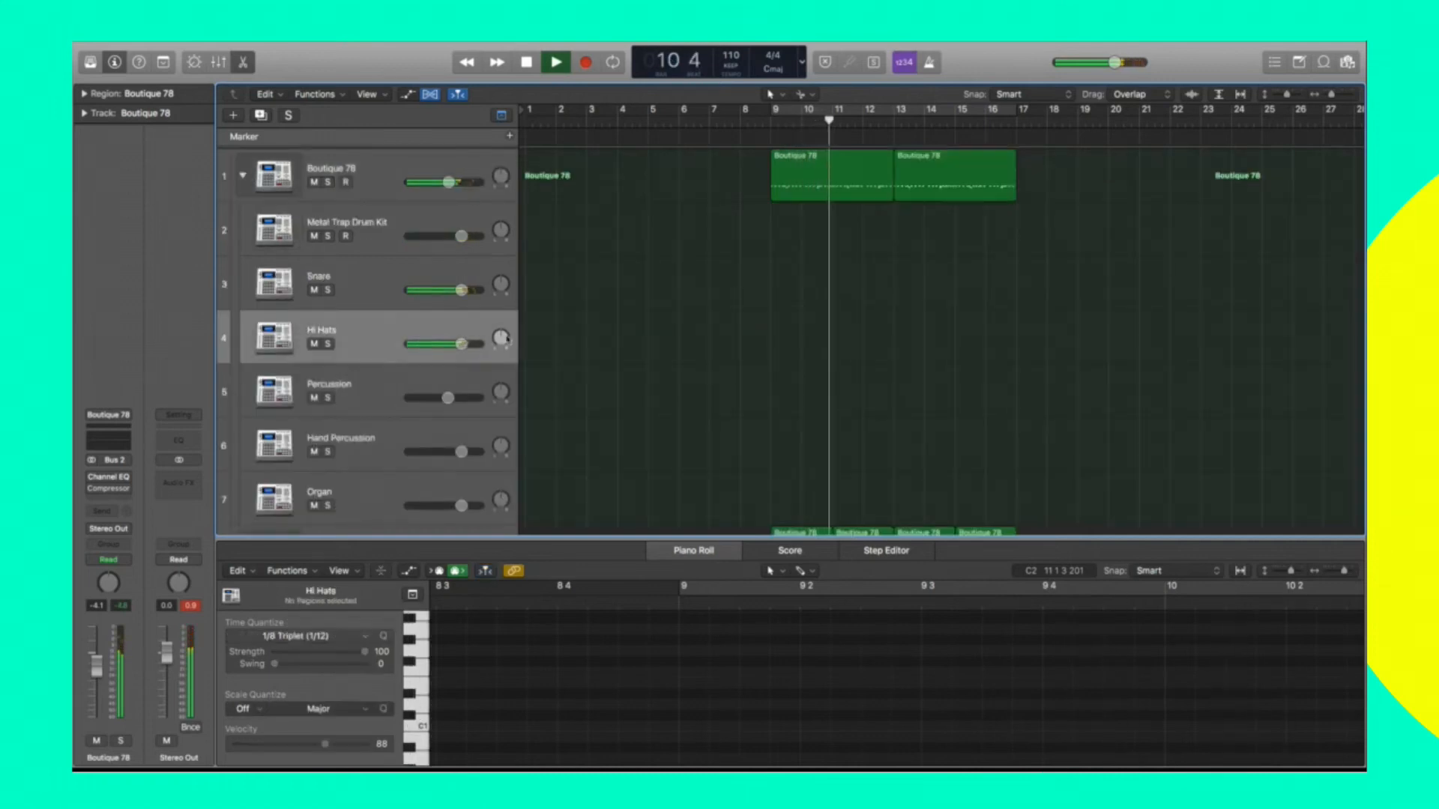
mouse_move(501, 339)
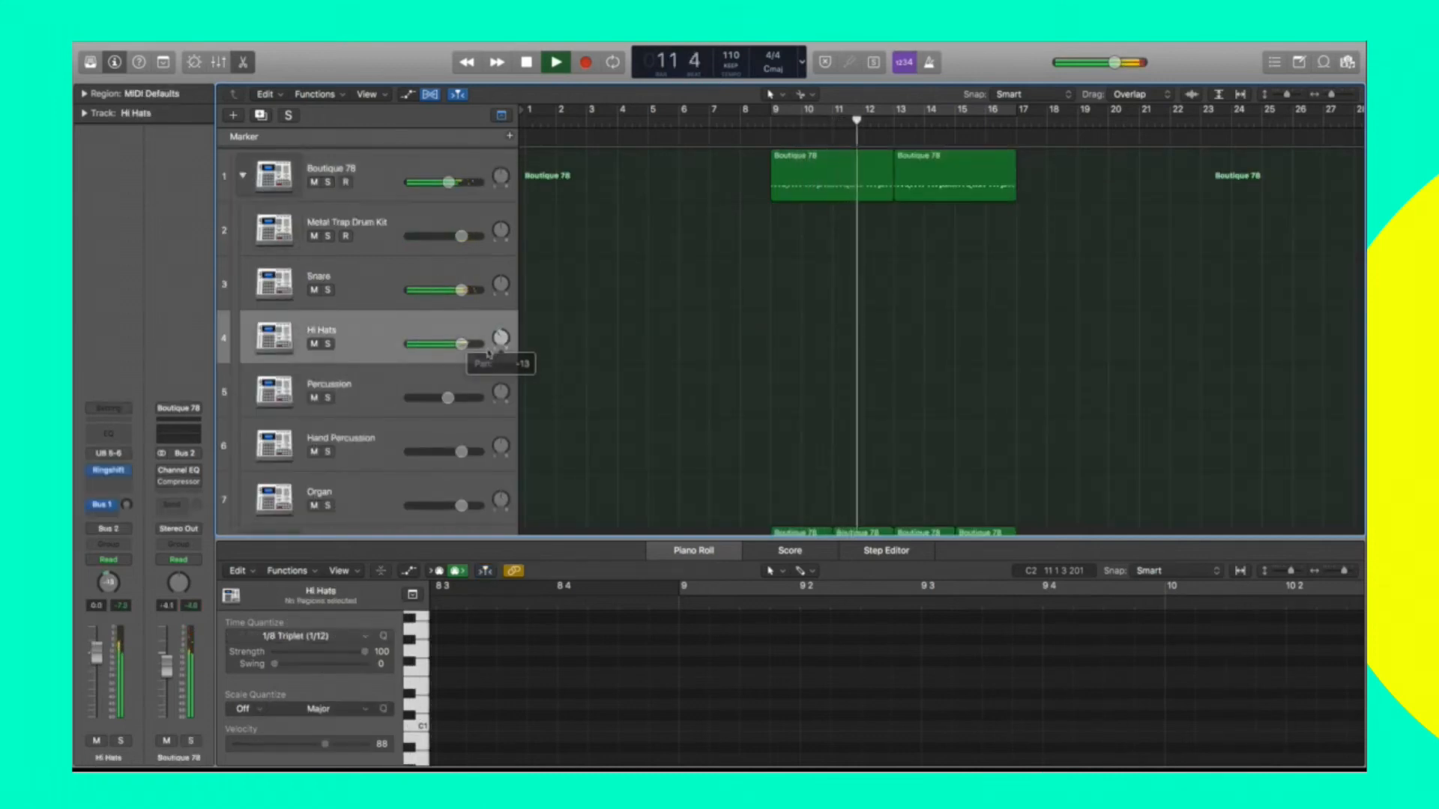
drag(462, 344, 449, 344)
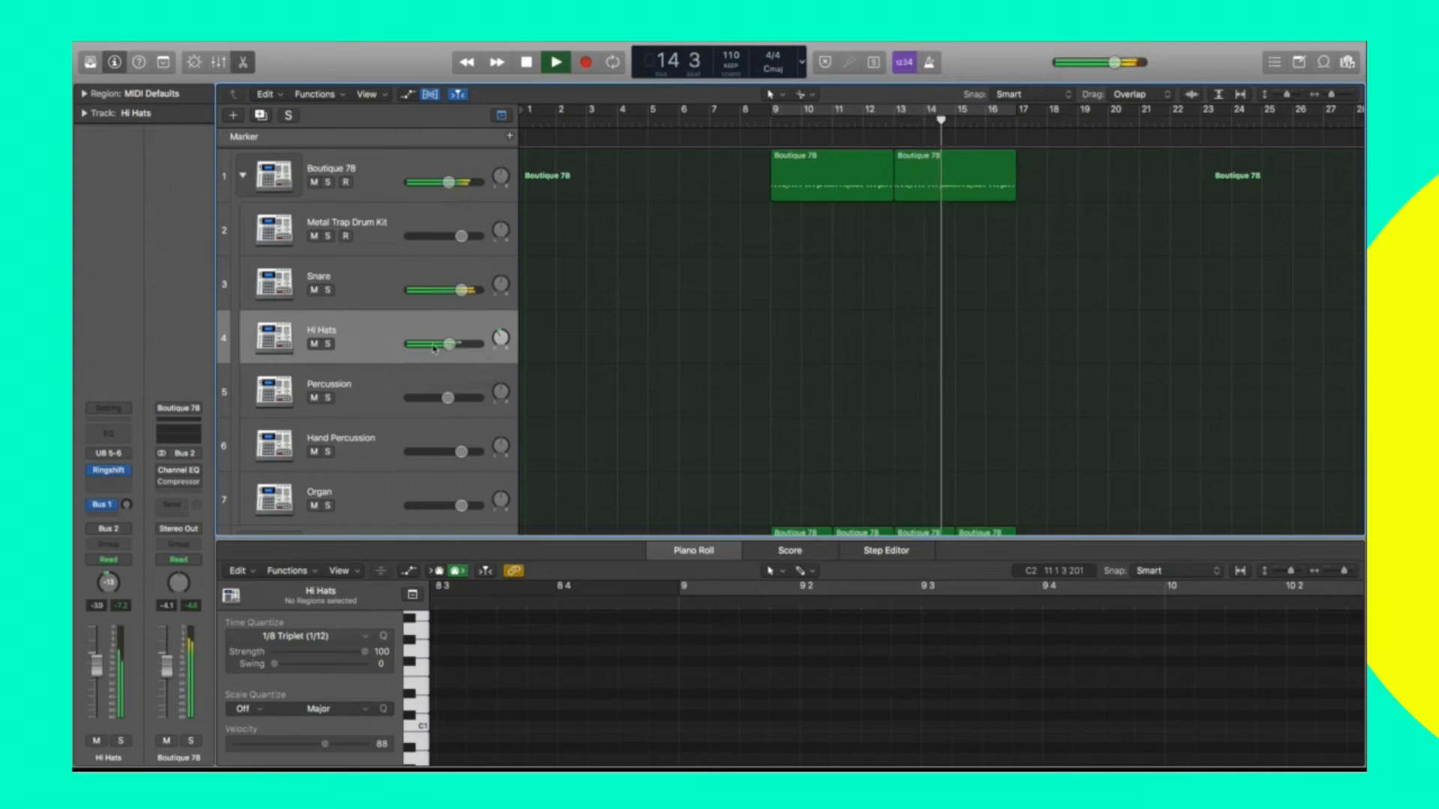
Stop playback, add a SilverVerb reverb after Ringshift on the Hi Hats track, and set its dry output to 100%.
key(space)
click(108, 480)
mouse_move(120, 529)
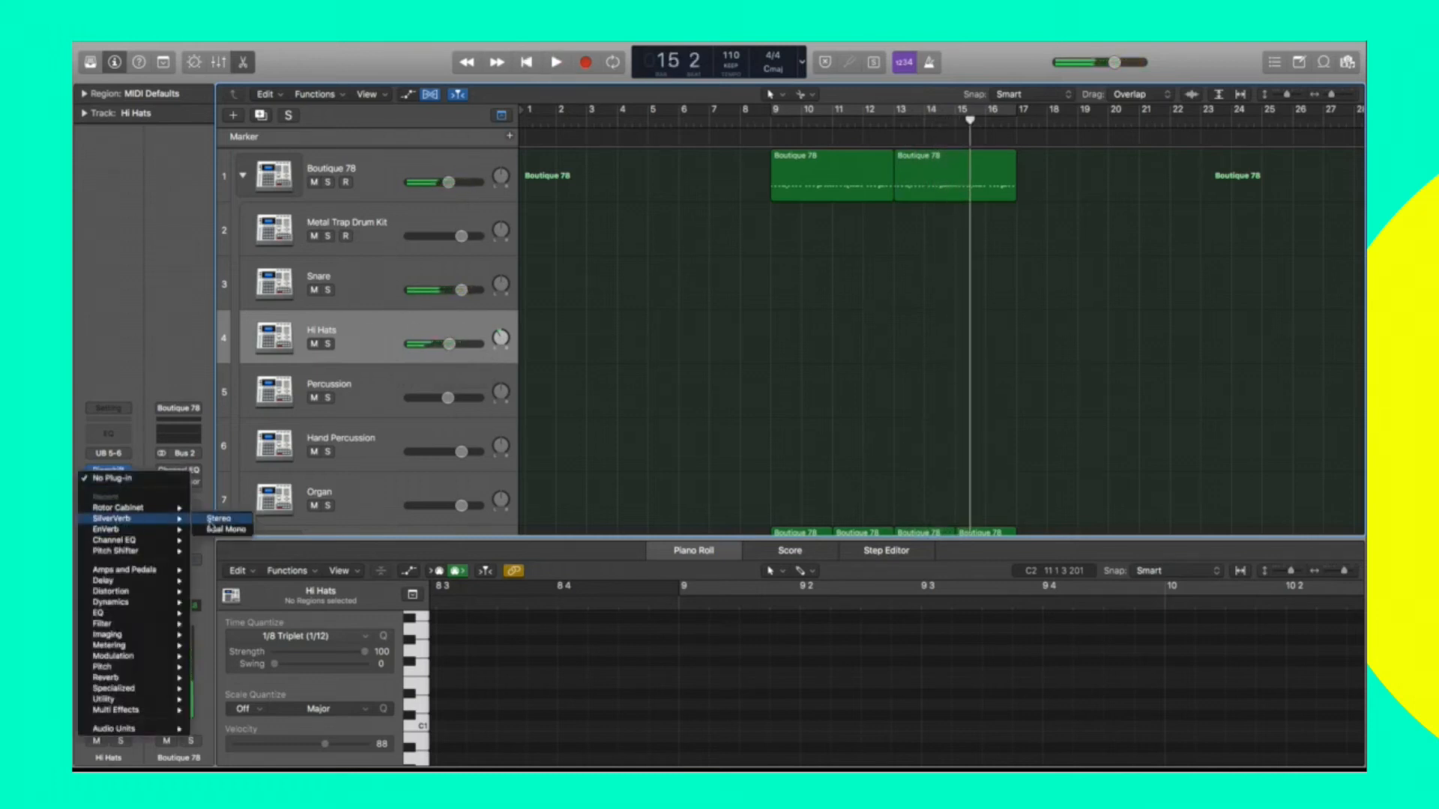
mouse_move(131, 678)
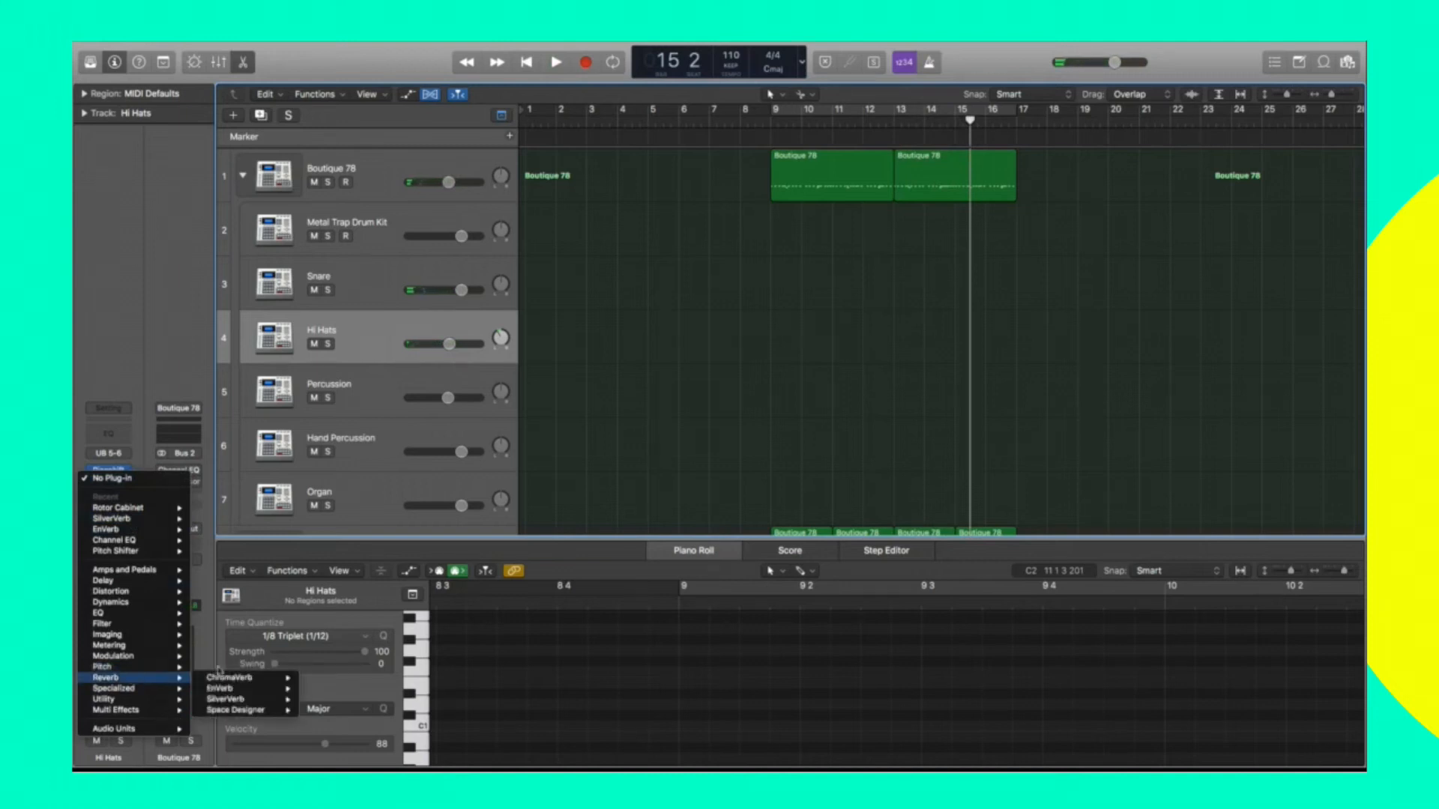
mouse_move(279, 695)
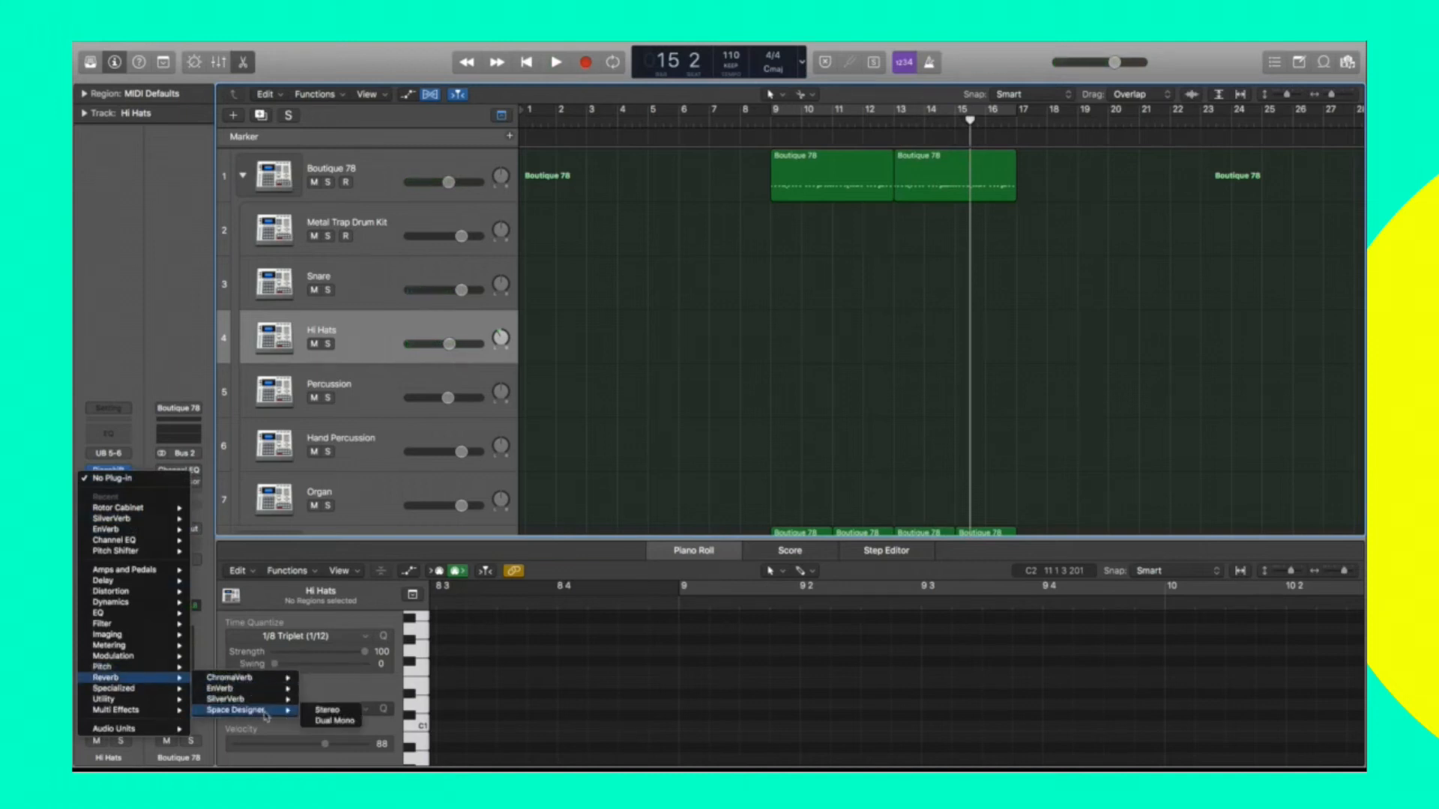
click(251, 702)
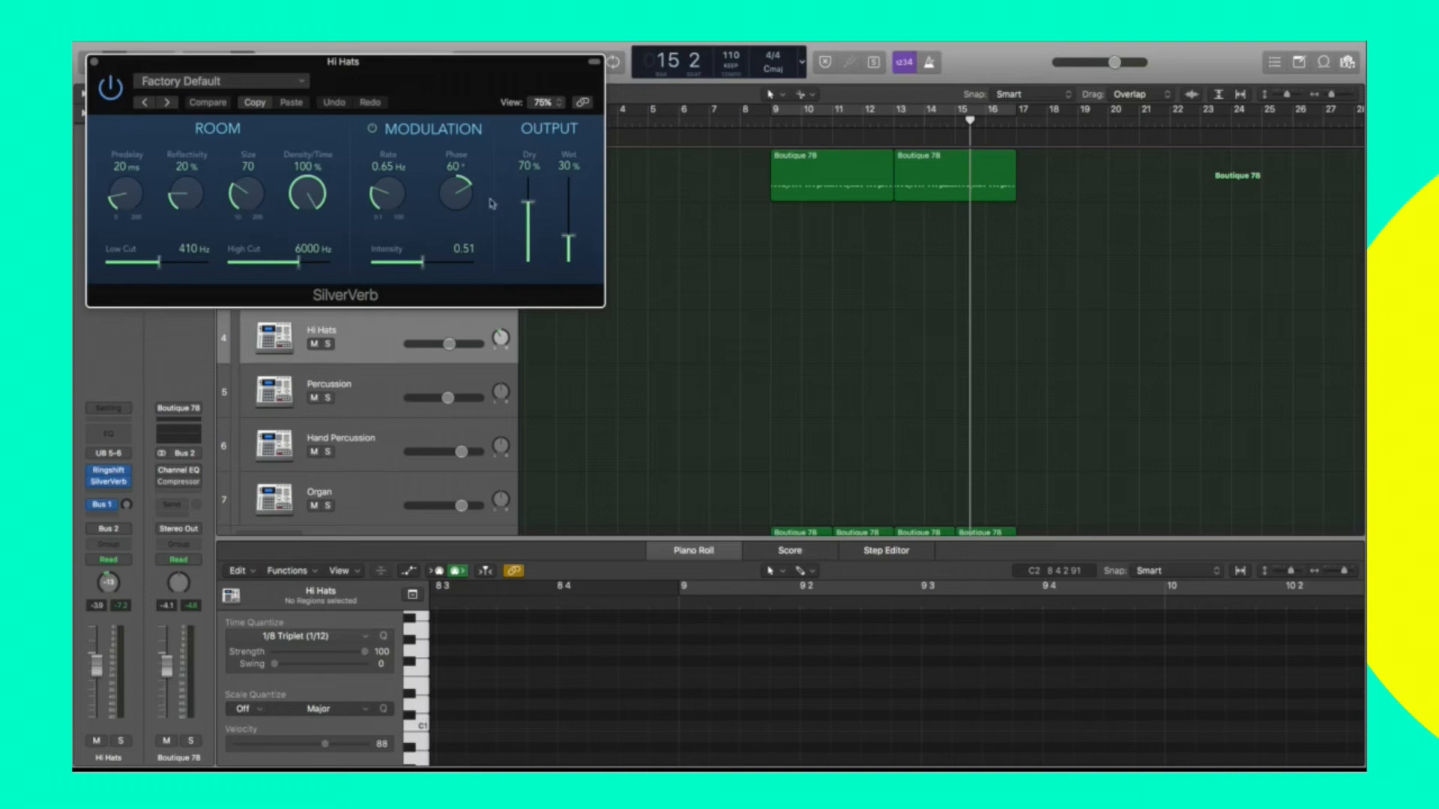
drag(533, 207, 533, 177)
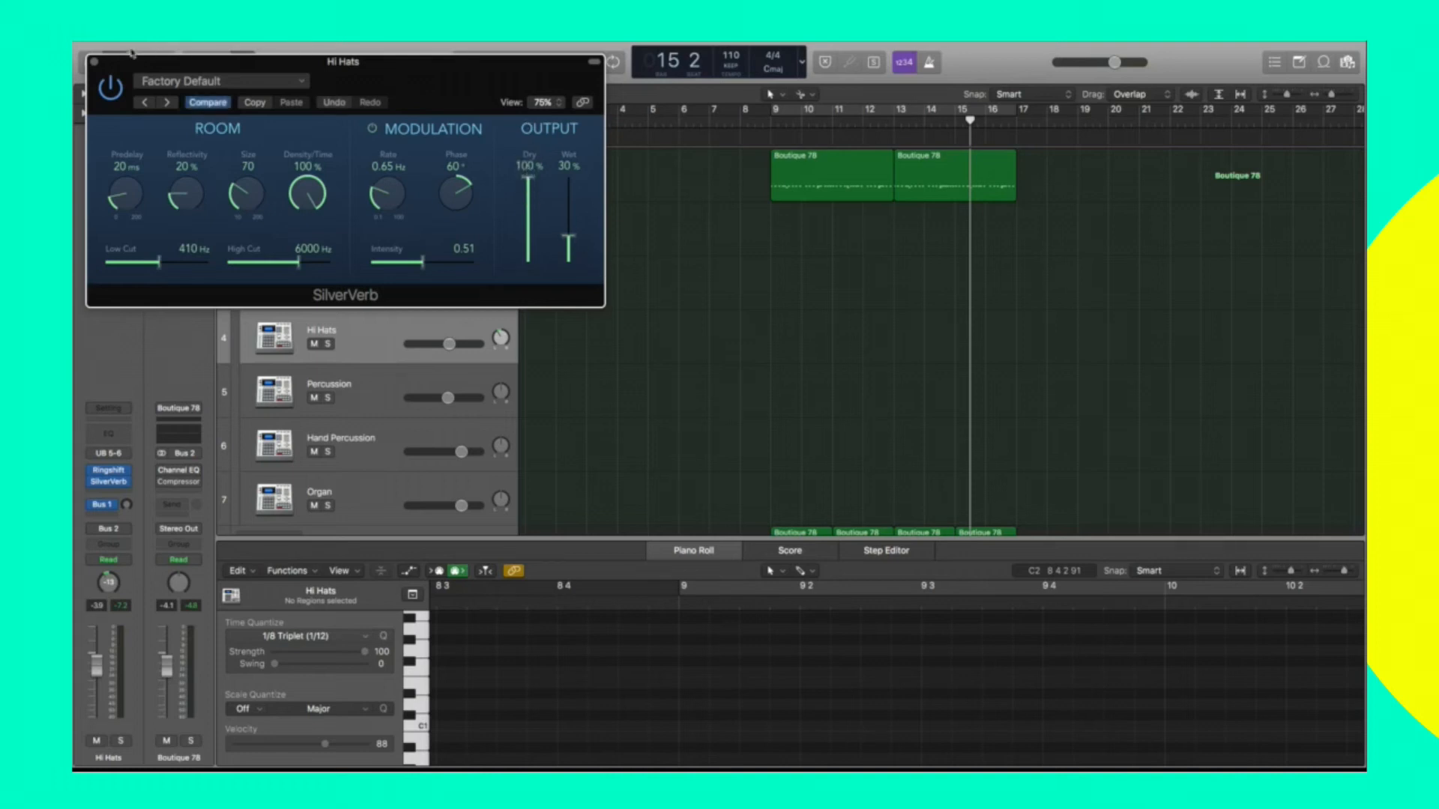
click(94, 62)
Set the Hi Hats SilverVerb's wet output to 4% while the beat plays, then stop playback.
key(space)
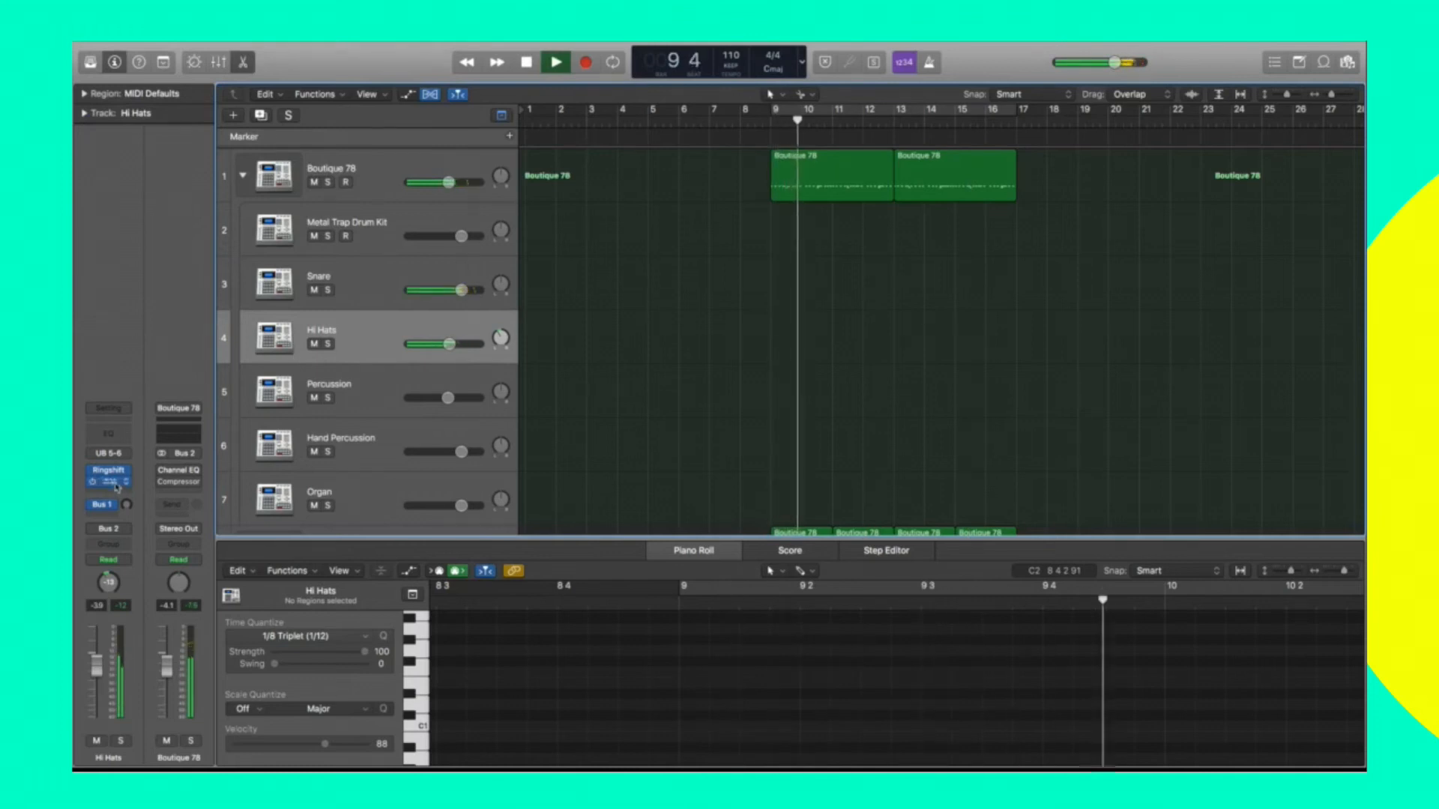
click(105, 481)
drag(568, 239, 571, 263)
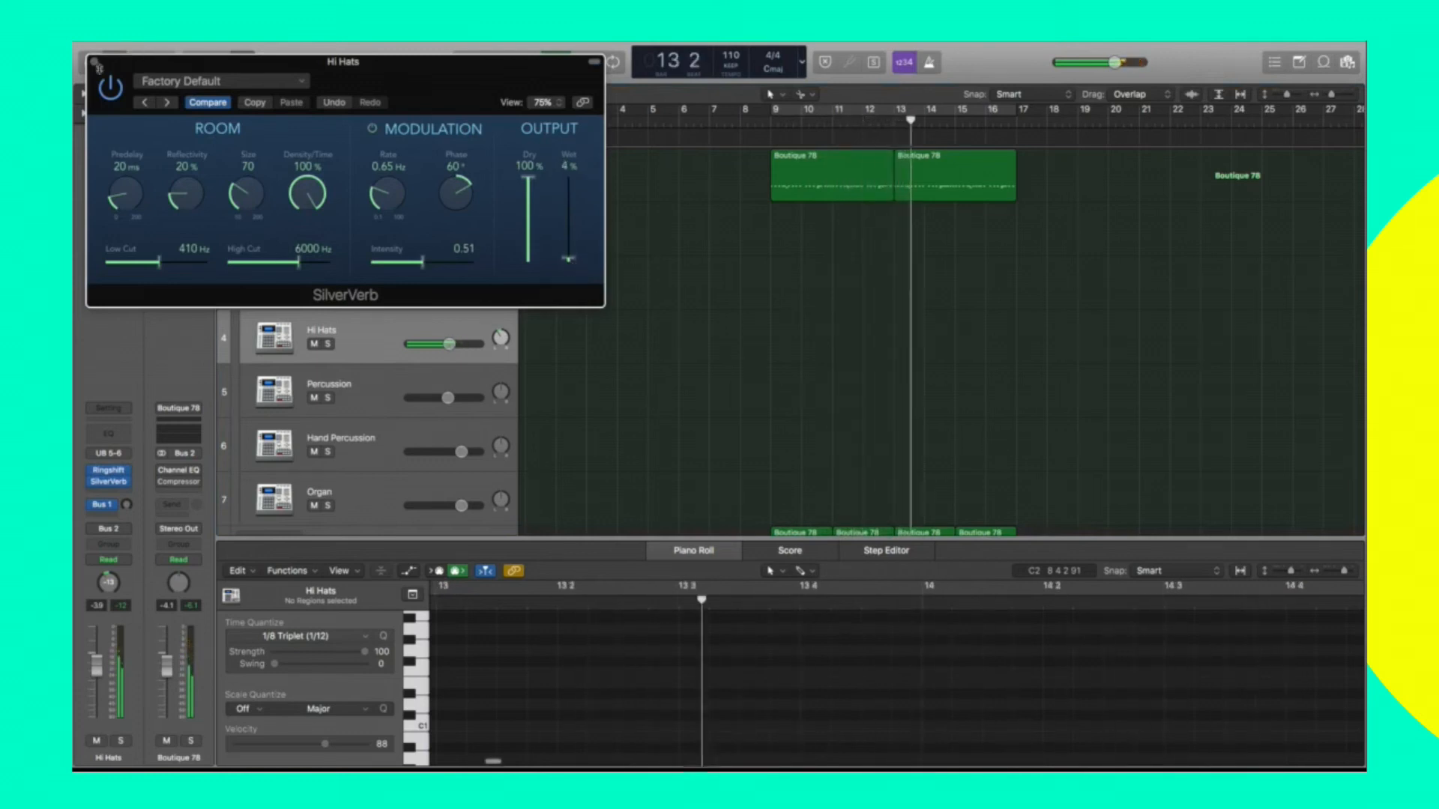
click(95, 62)
key(space)
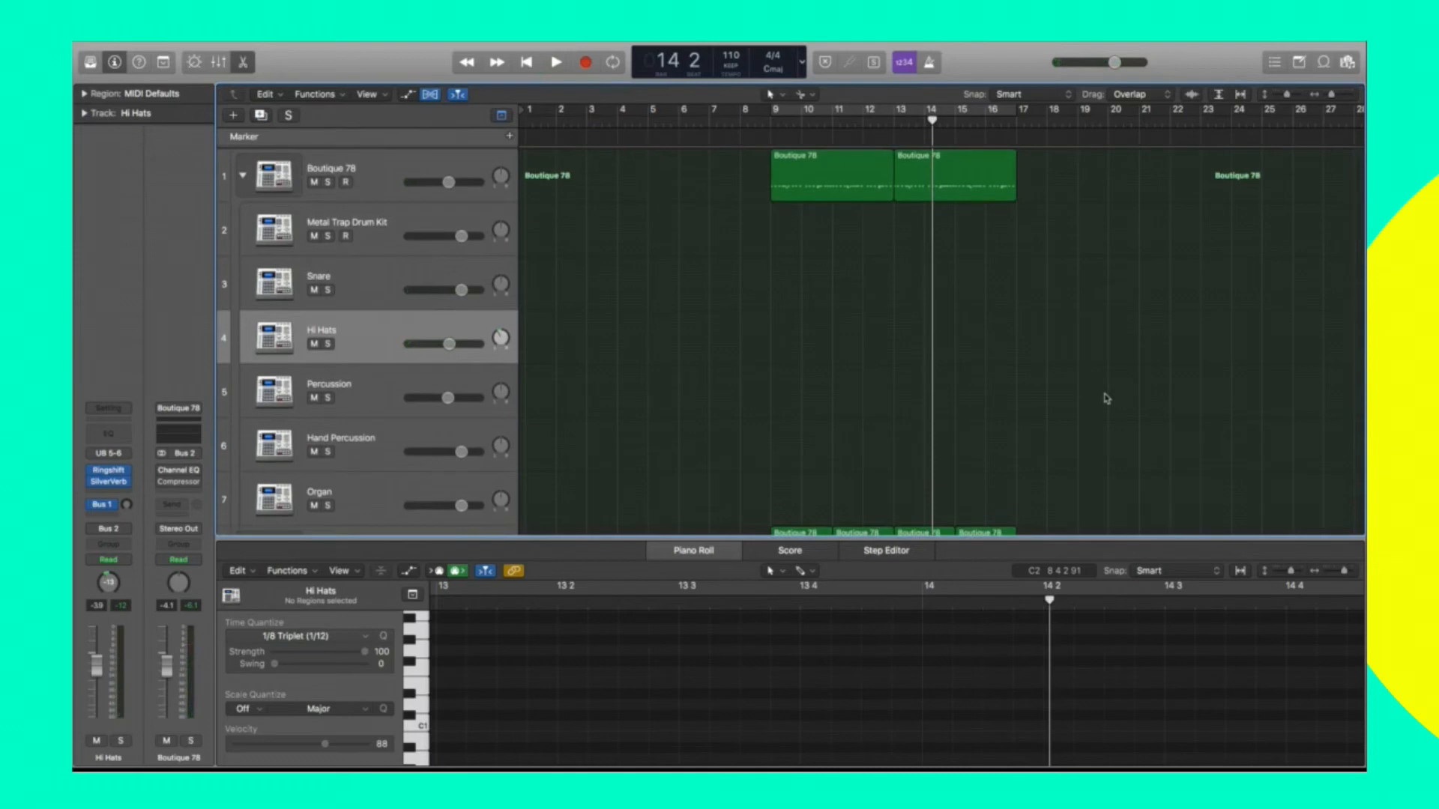
Collapse the Boutique 78 track stack and play the arrangement from bar 9.
click(243, 177)
click(772, 129)
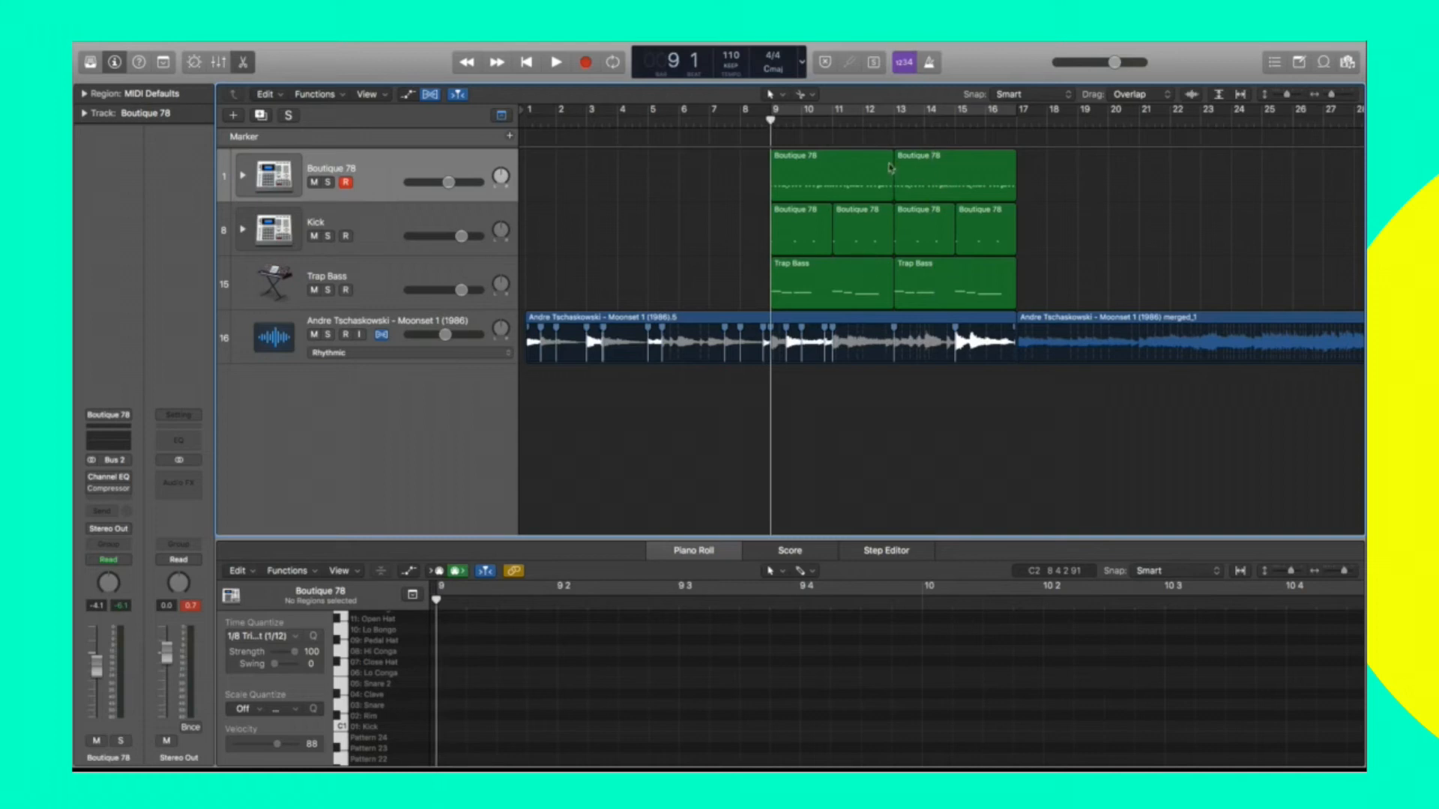
key(space)
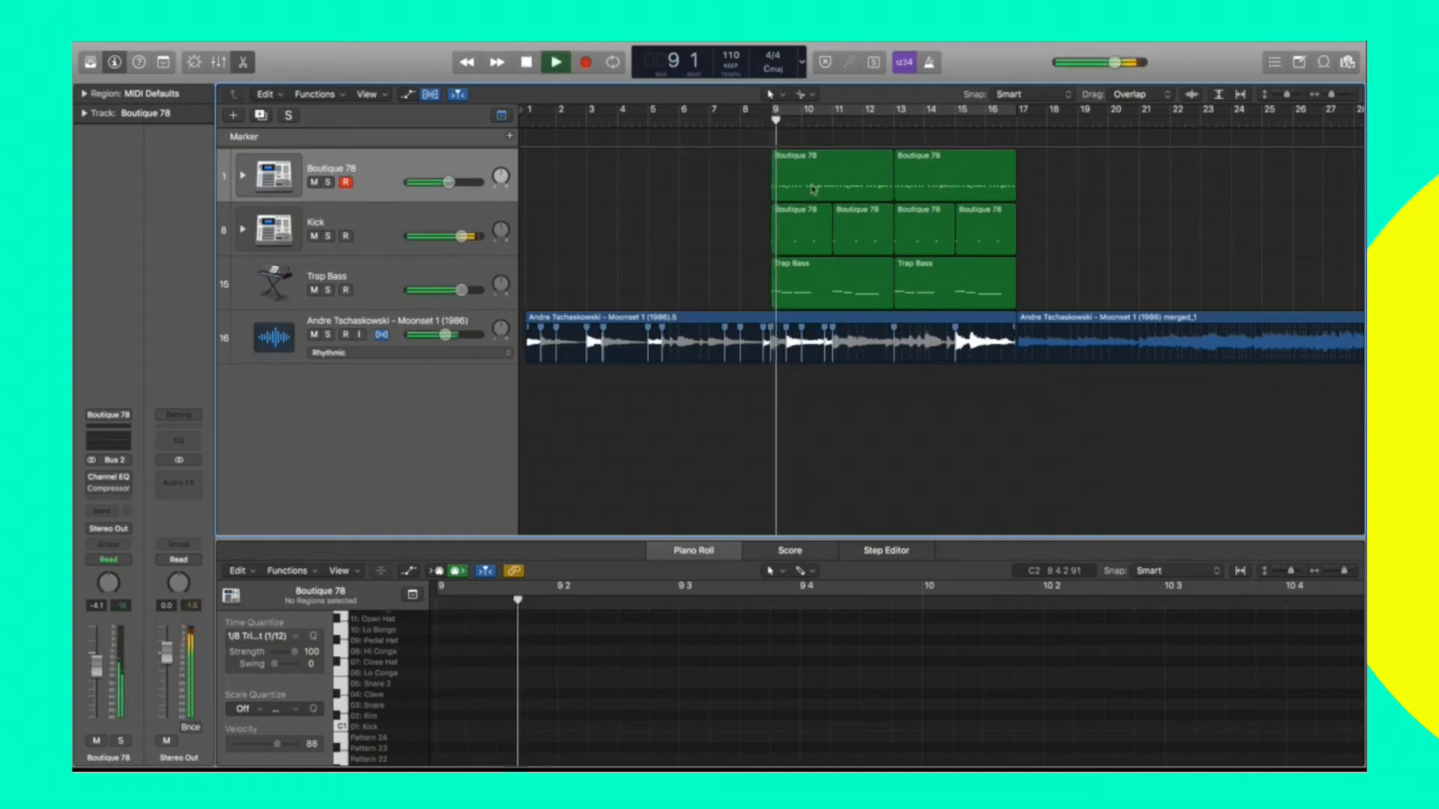
Expand the Boutique 78 stack again and set the Hi Hats SilverVerb's wet output to 2% during playback.
click(243, 176)
click(379, 355)
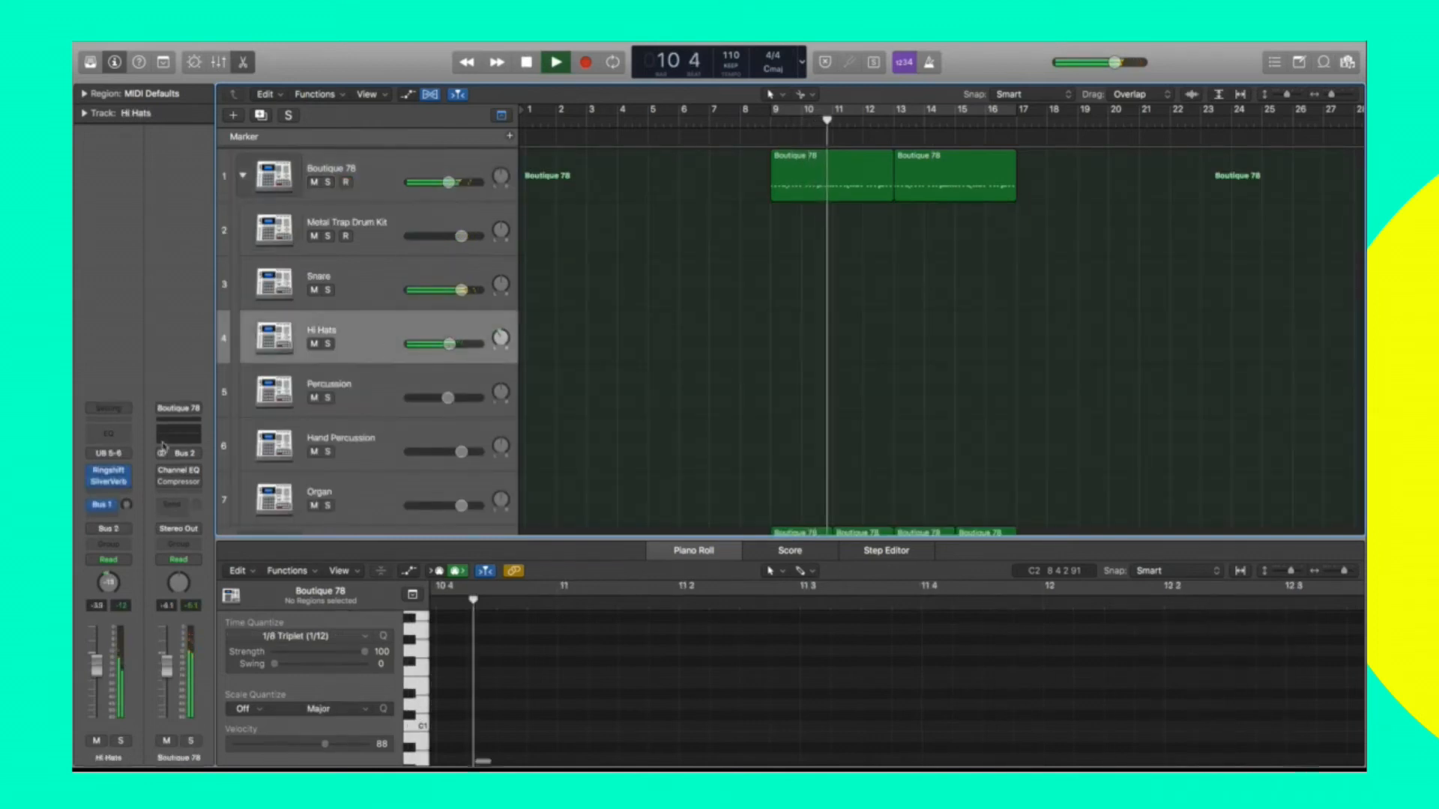
click(108, 481)
drag(561, 258, 568, 262)
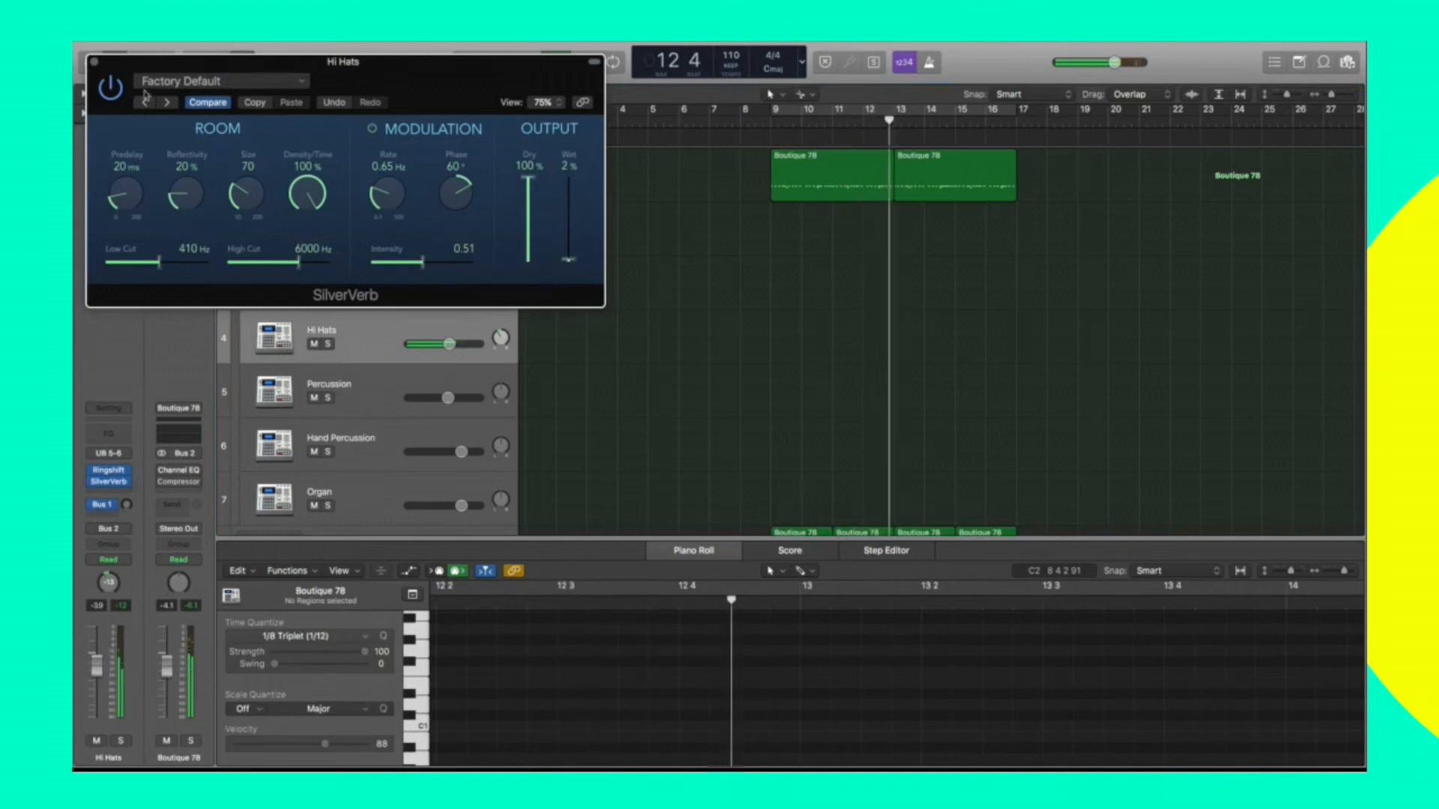
click(95, 61)
key(space)
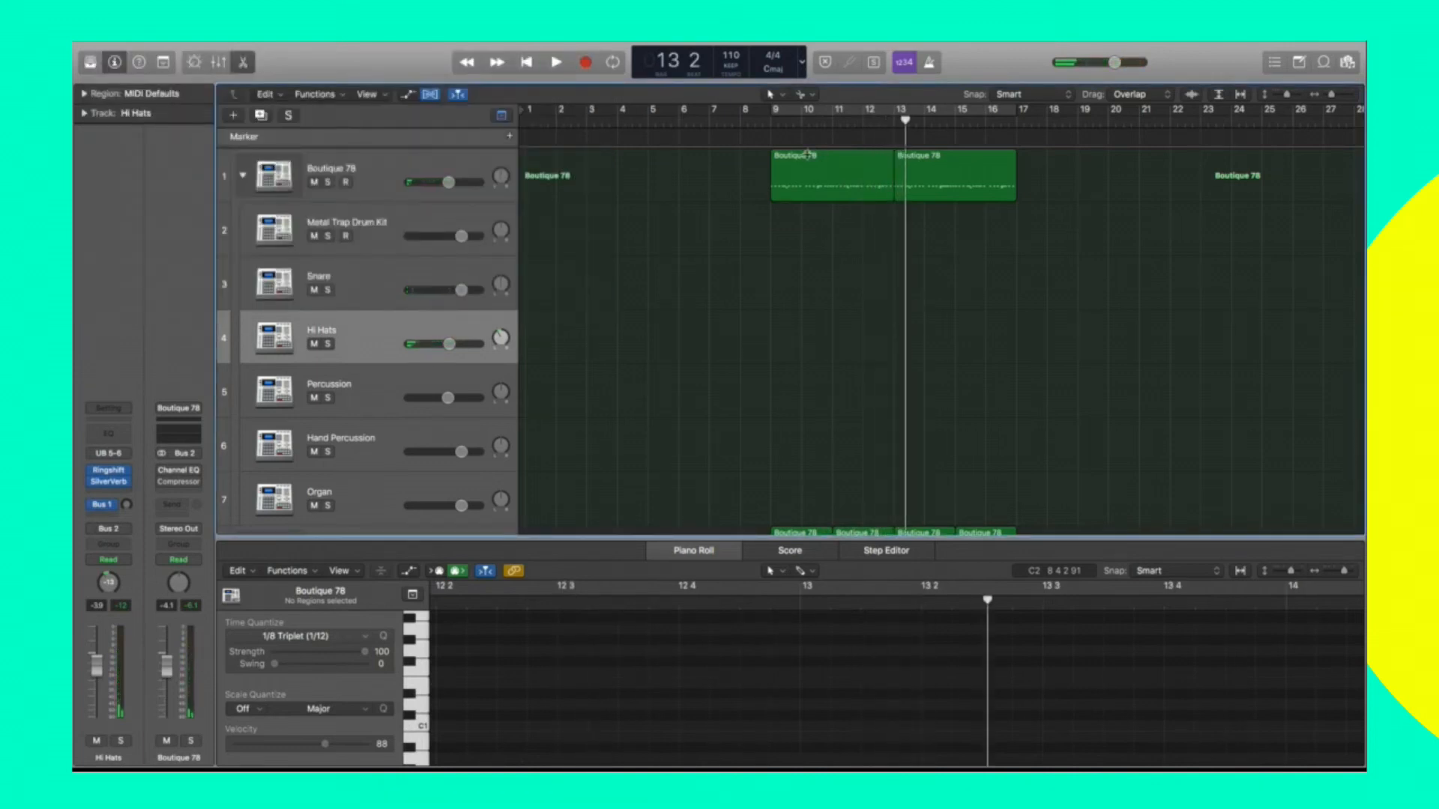
Listen from bar 9, select the Metal Trap Drum Kit track, and loop playback over bars 9 to 17.
click(775, 125)
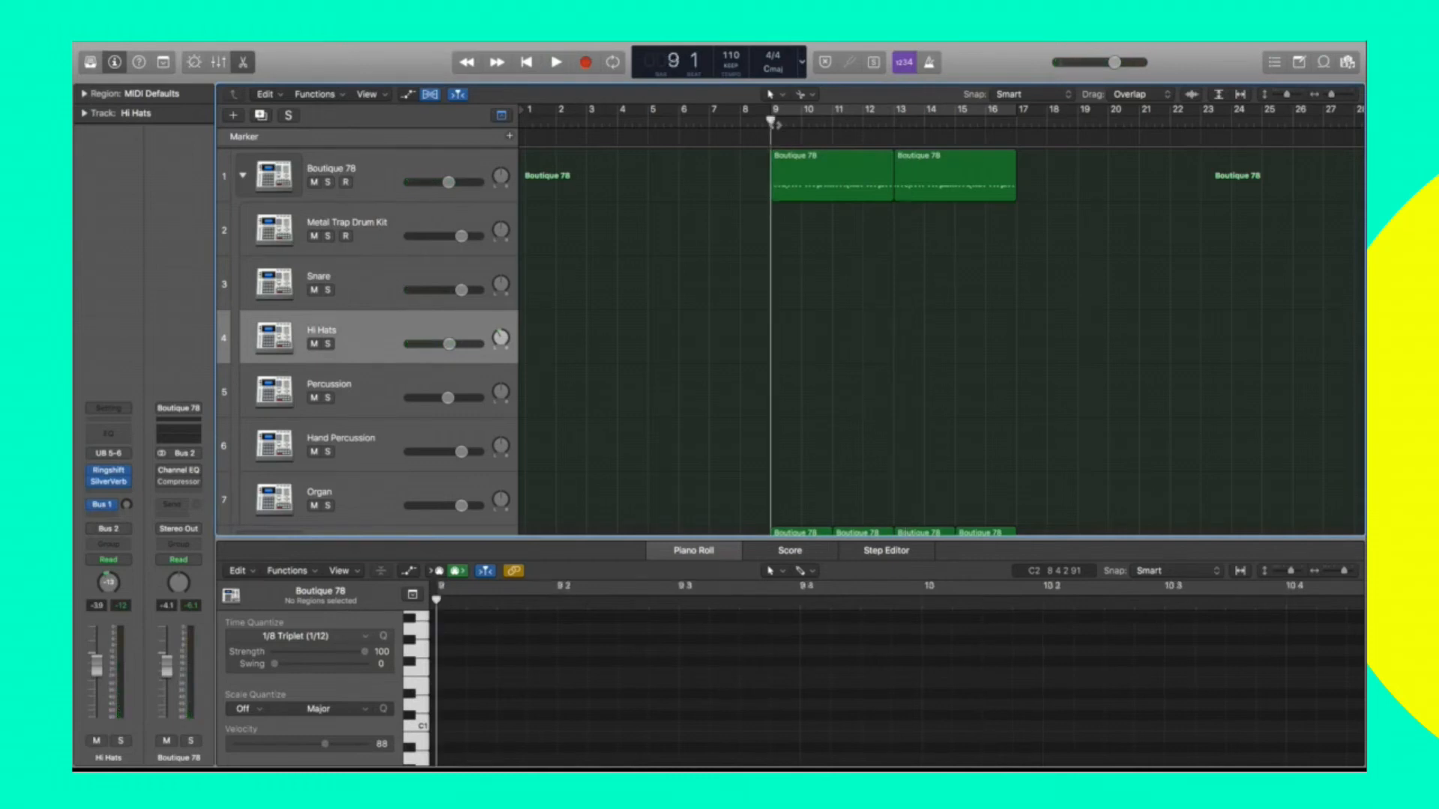
key(space)
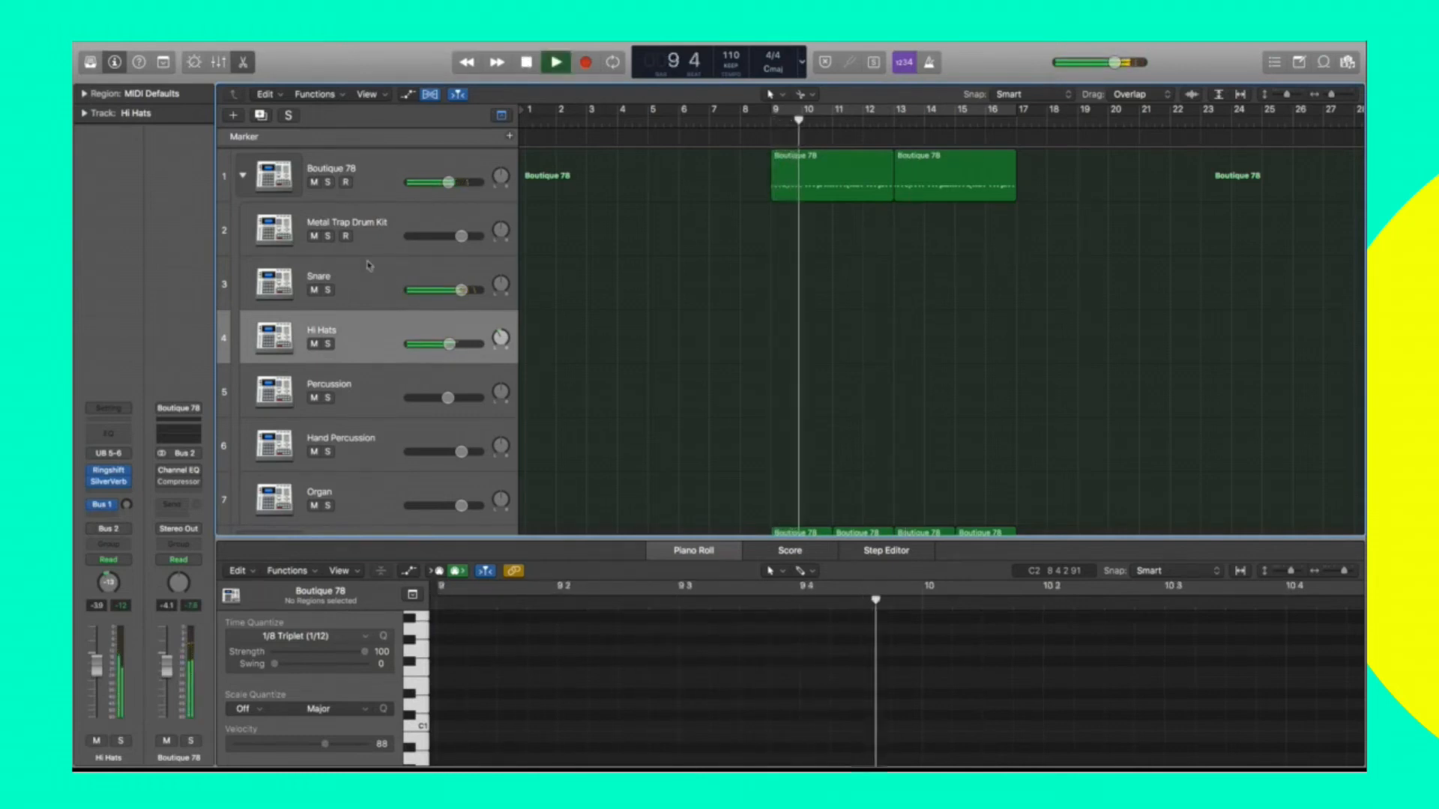
key(space)
click(365, 238)
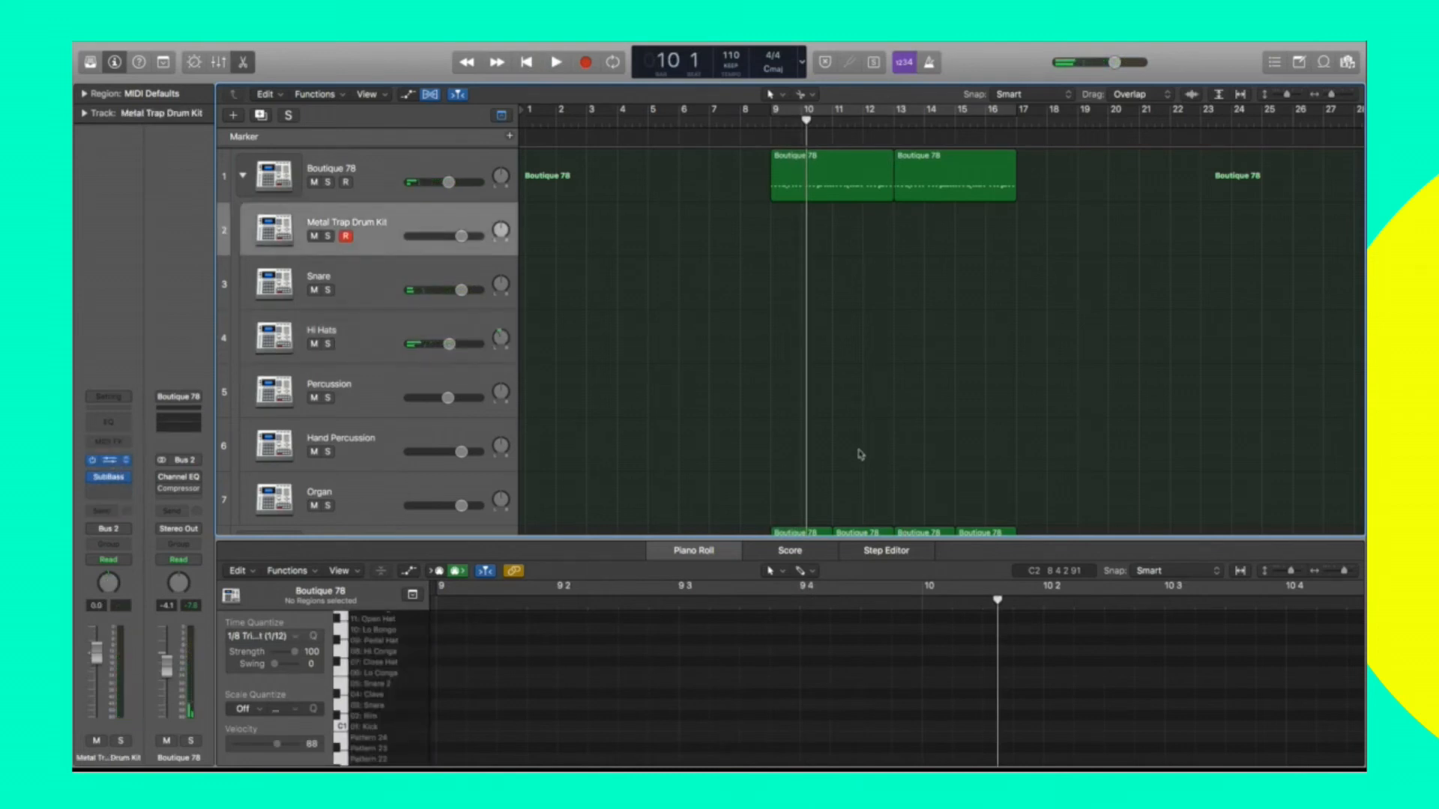
click(790, 112)
key(space)
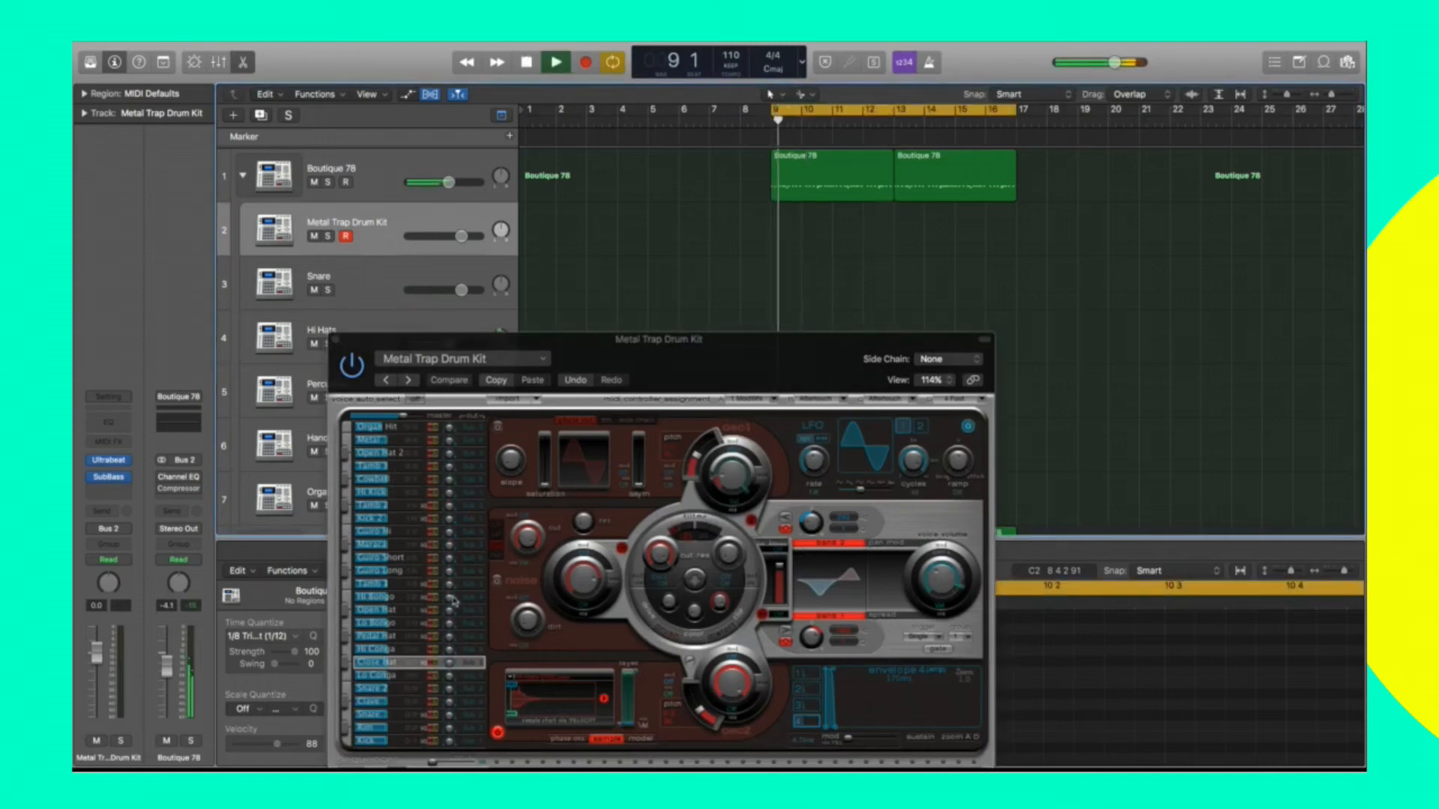
Select the Snare voice in the Metal Trap Drum Kit's Ultrabeat and open sample loading for it.
click(379, 714)
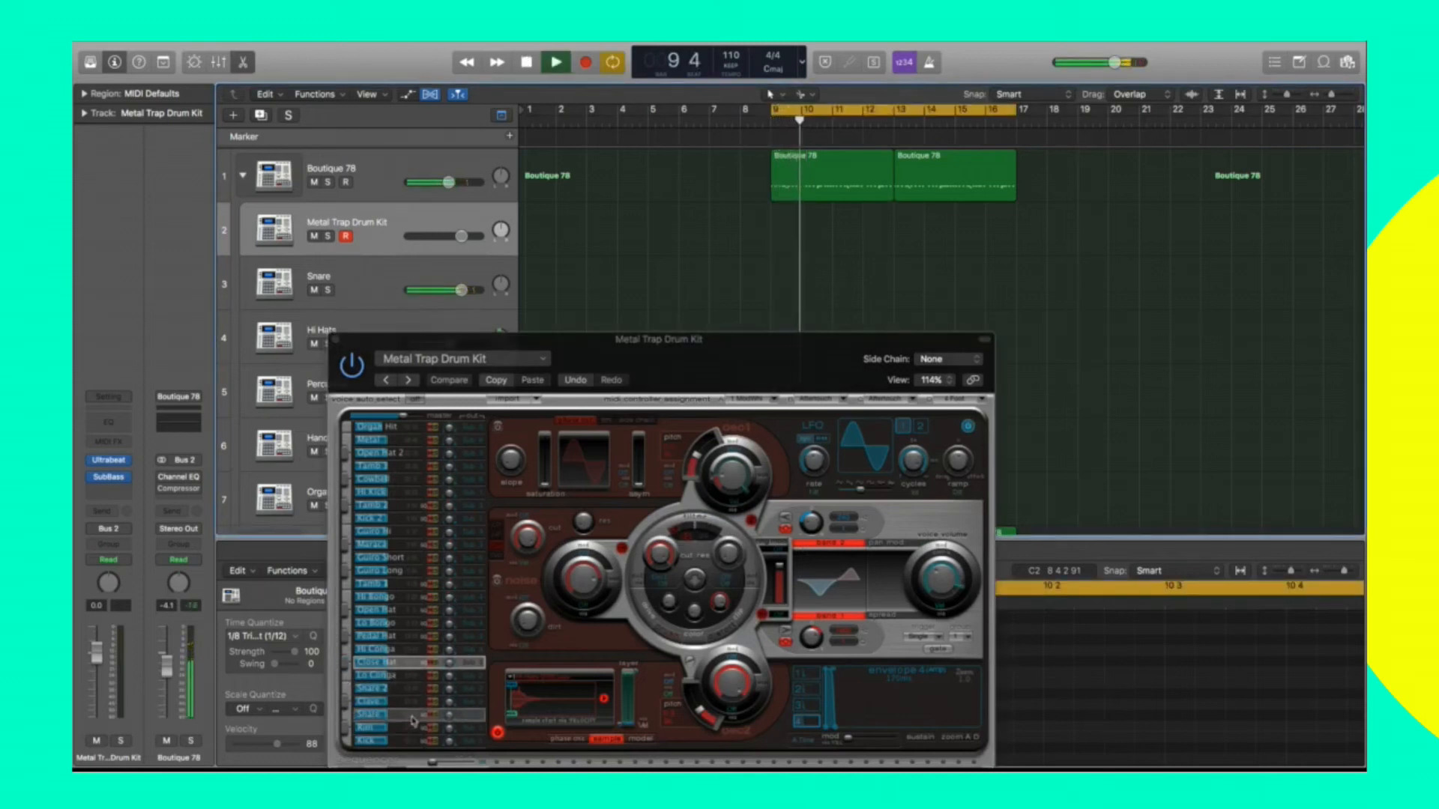
click(540, 680)
click(563, 694)
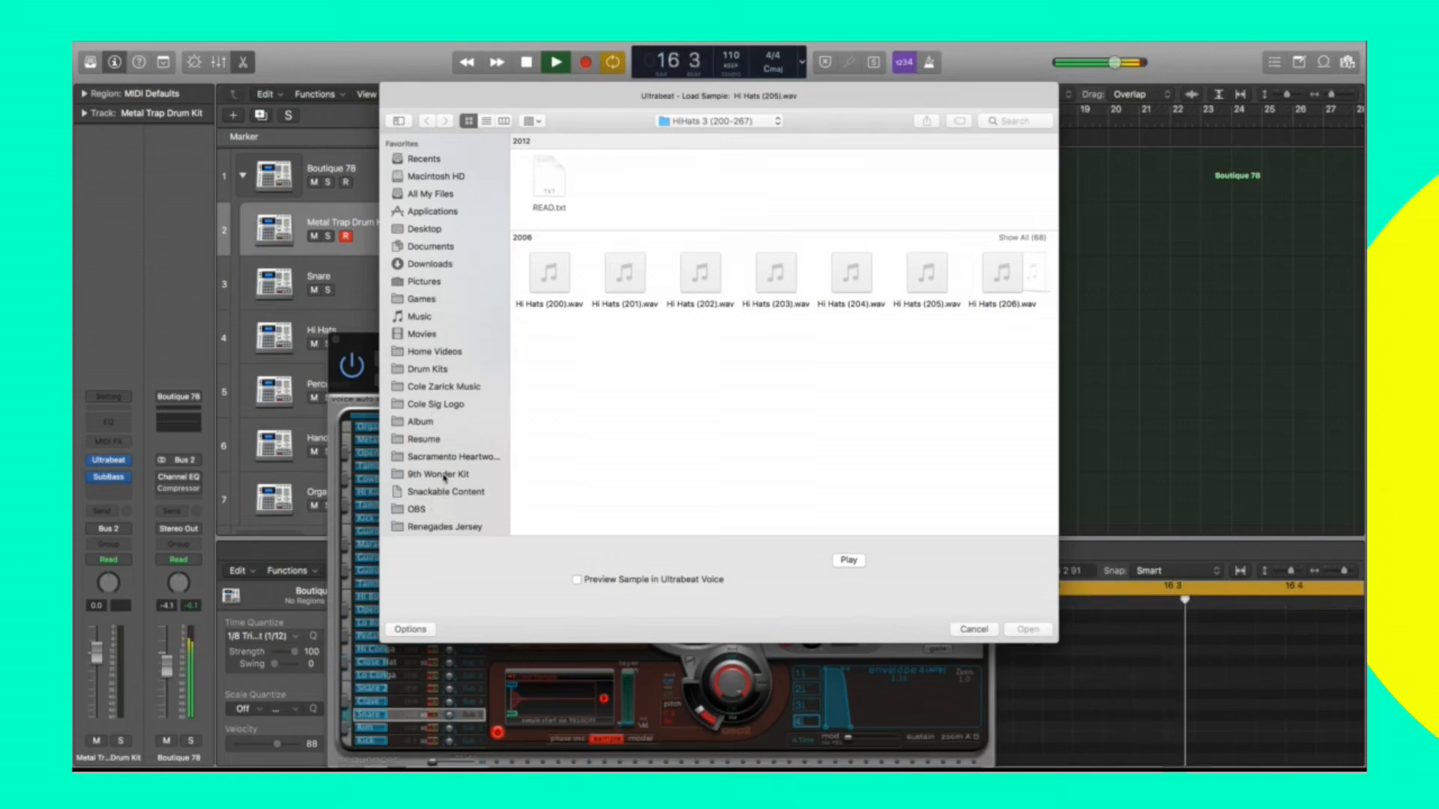
Browse to the Snares folder inside Drum Kits, HD Boom Bap, Boom Bap Sound Kit, Side A.
scroll(438, 446, down, 5)
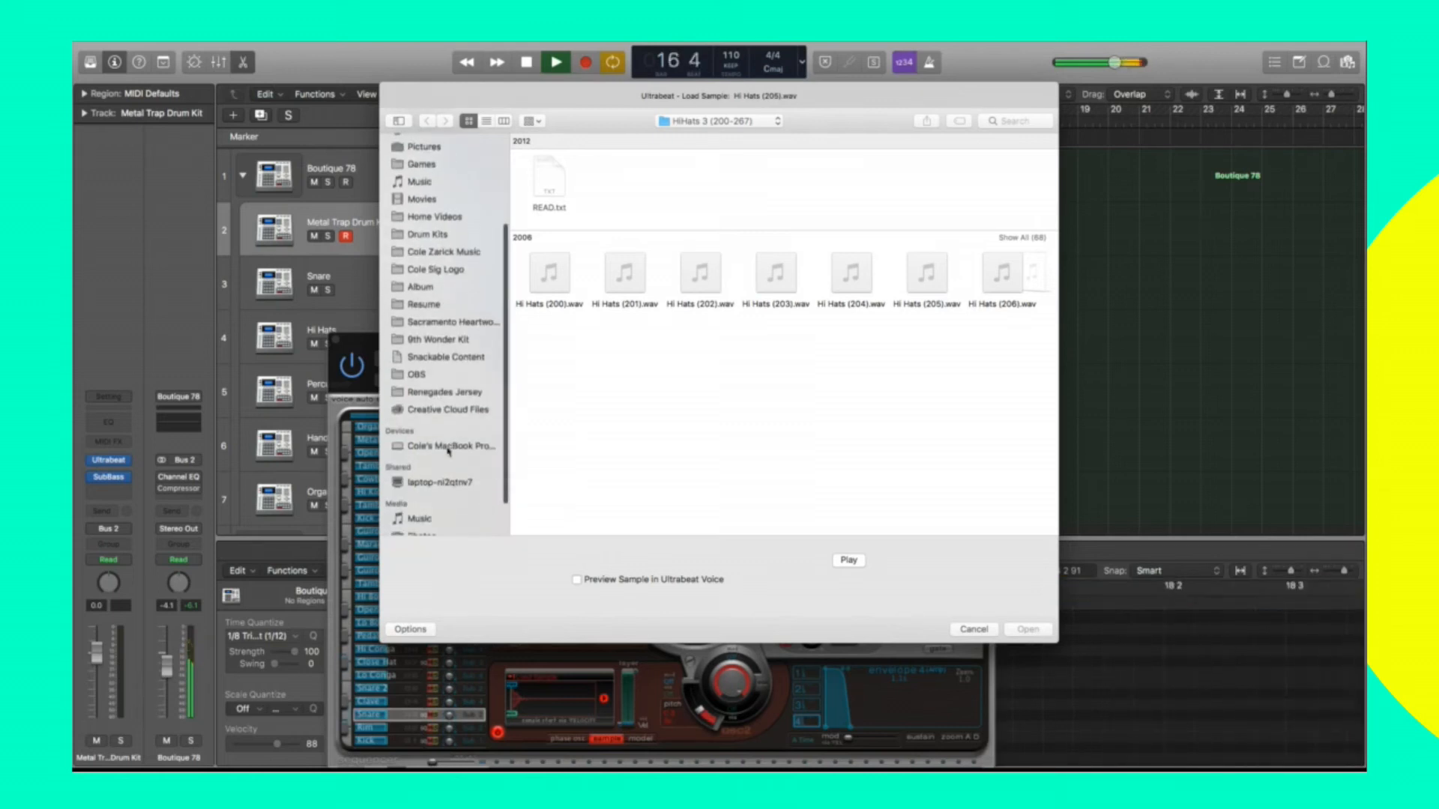
click(445, 235)
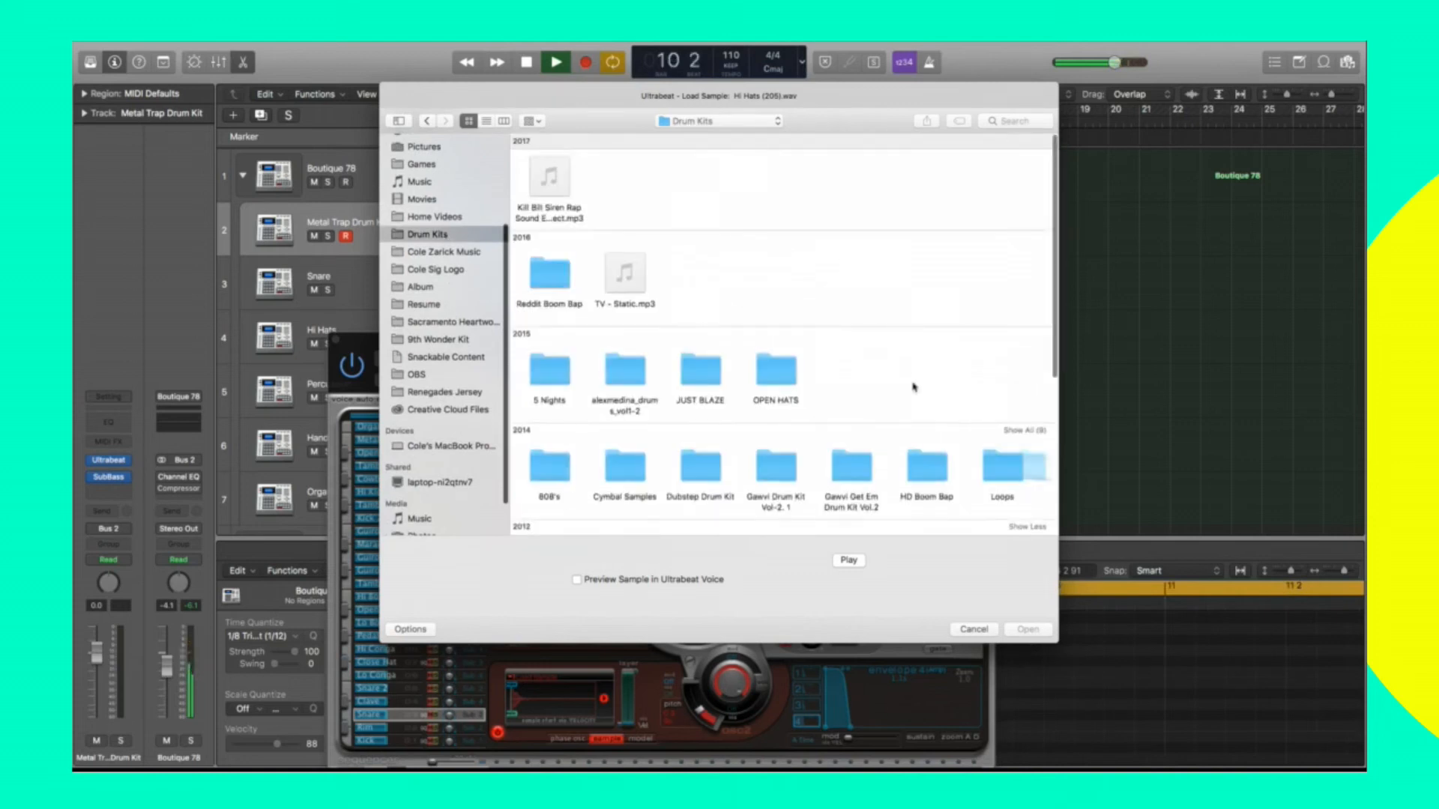
click(933, 474)
double_click(934, 475)
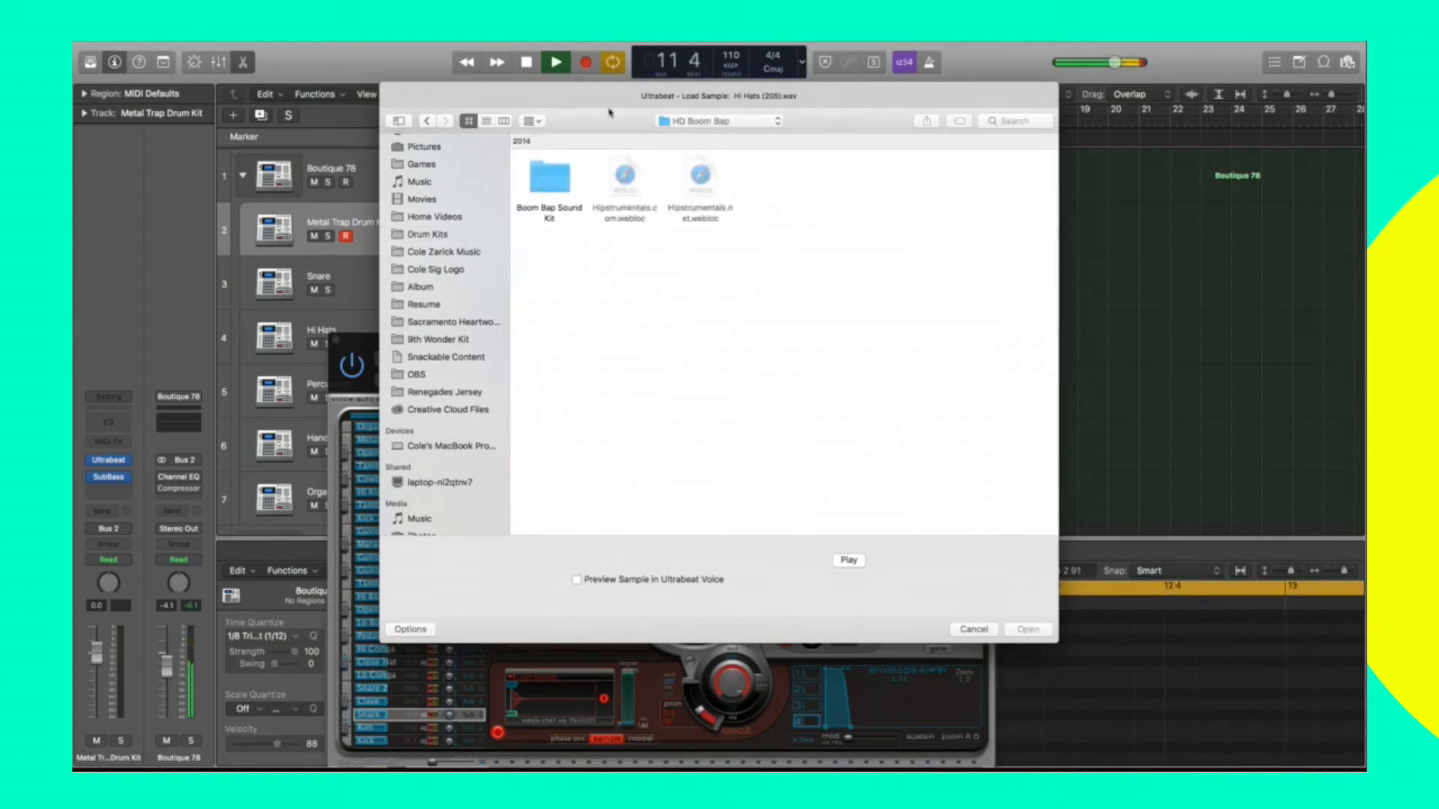
click(562, 171)
double_click(562, 172)
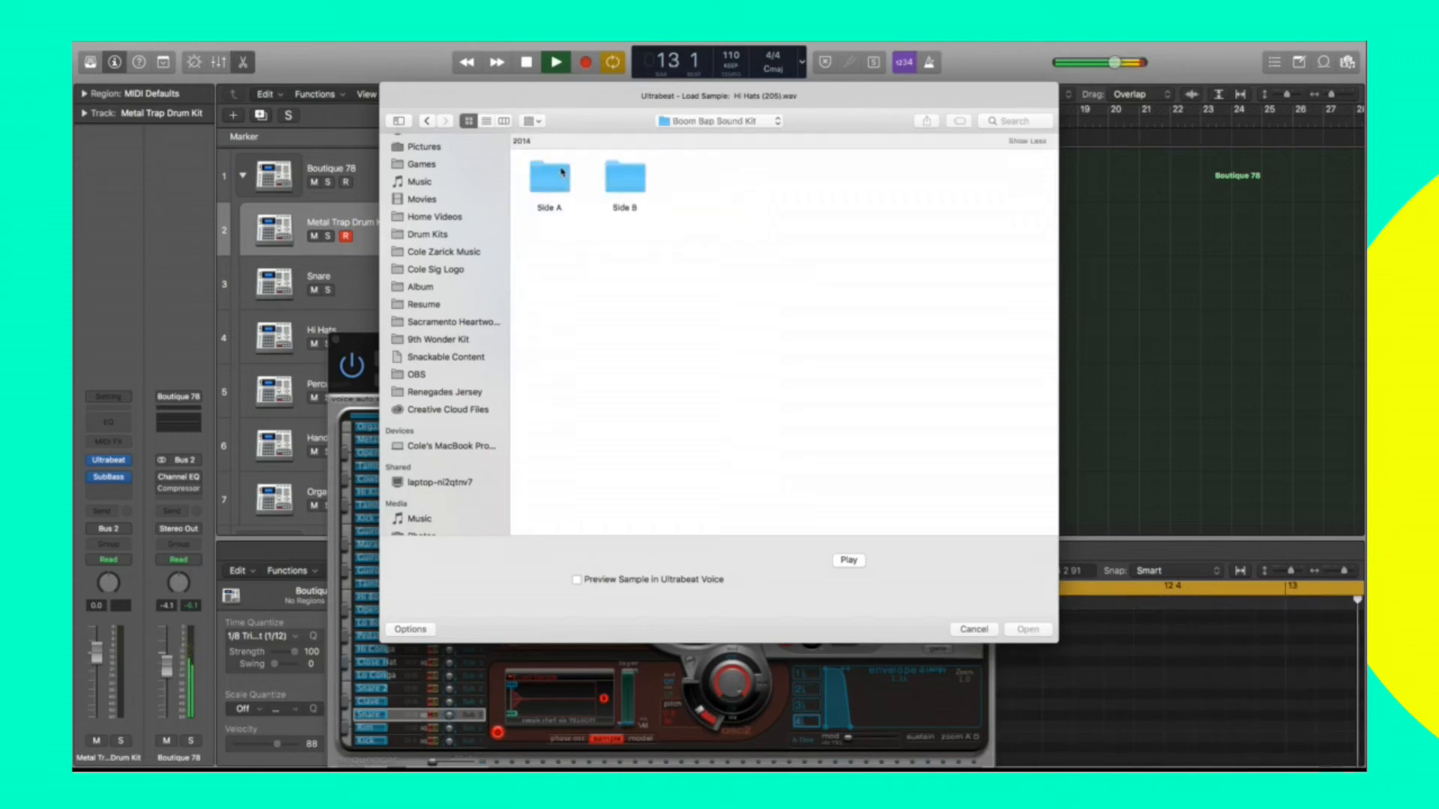
double_click(558, 180)
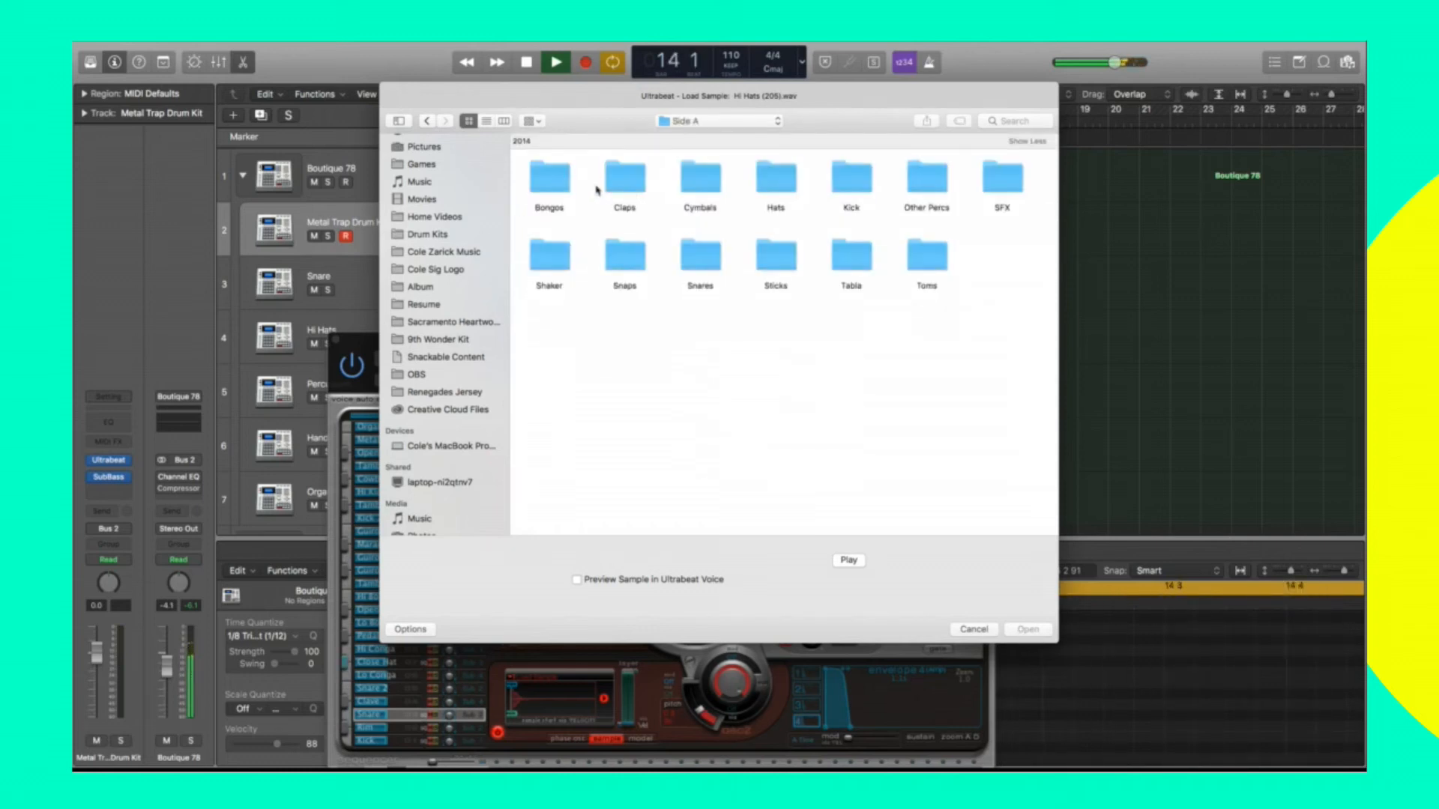
double_click(699, 256)
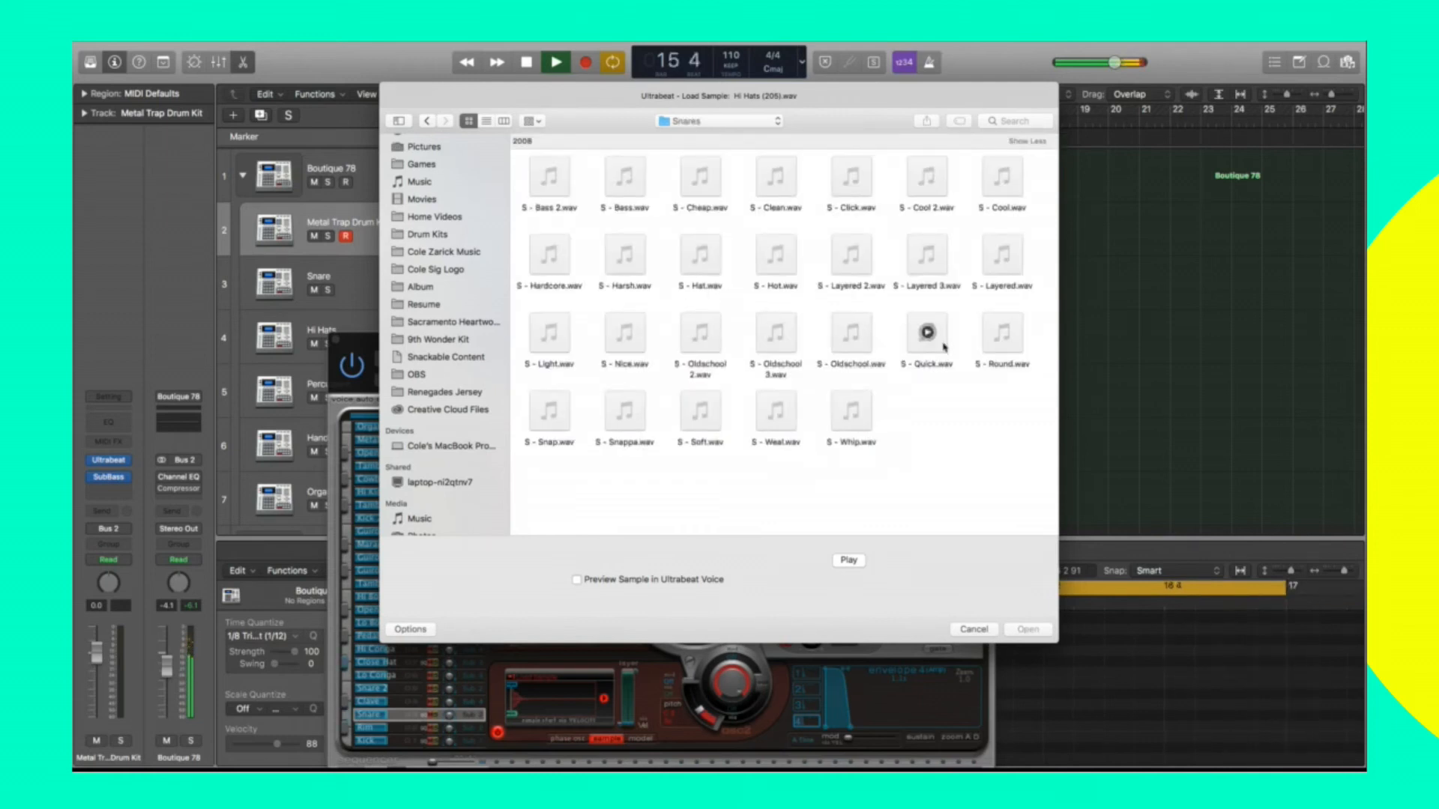
Try several snare samples starting from S - Quick.wav, load S - Whip.wav into the Snare voice, and play the loop.
click(944, 345)
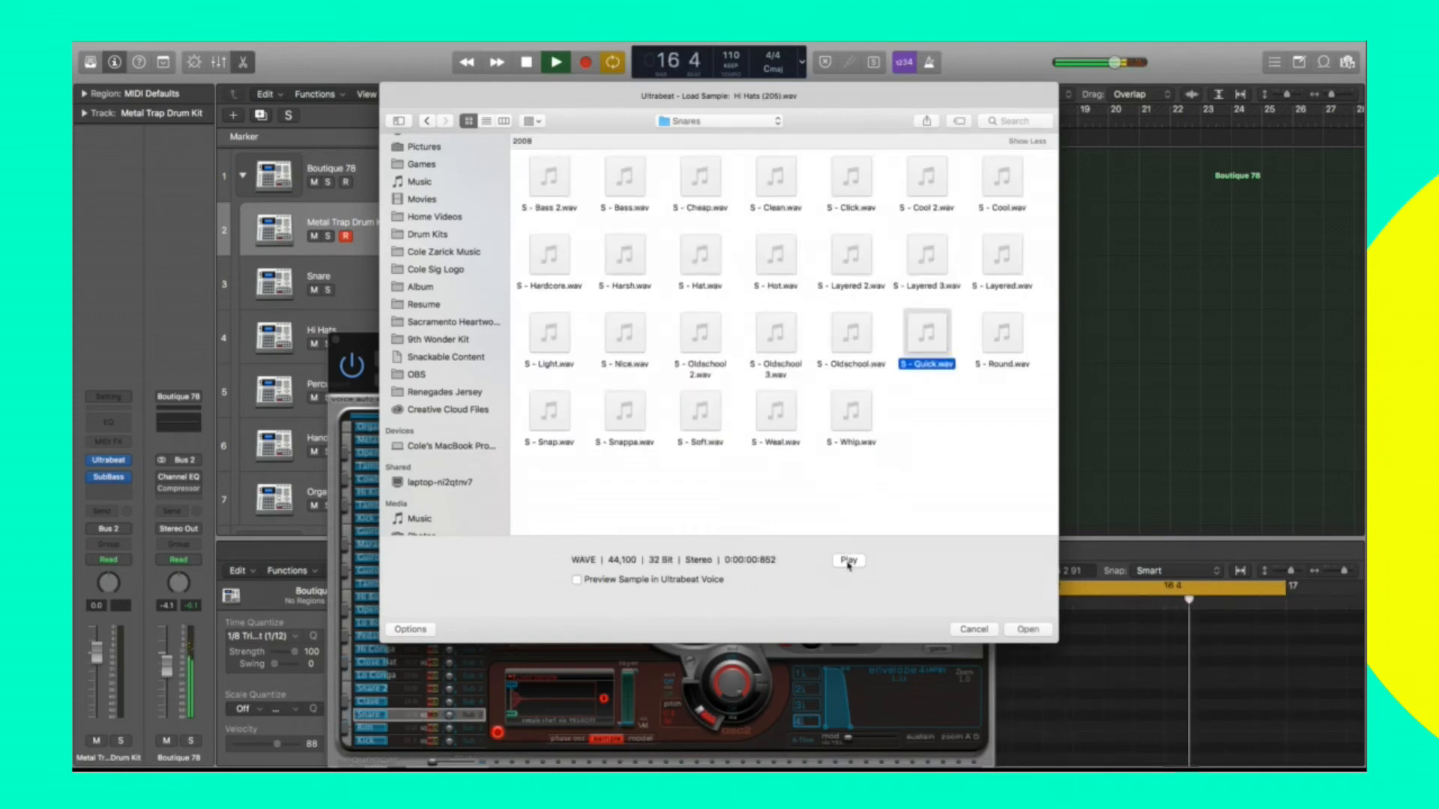
key(Left)
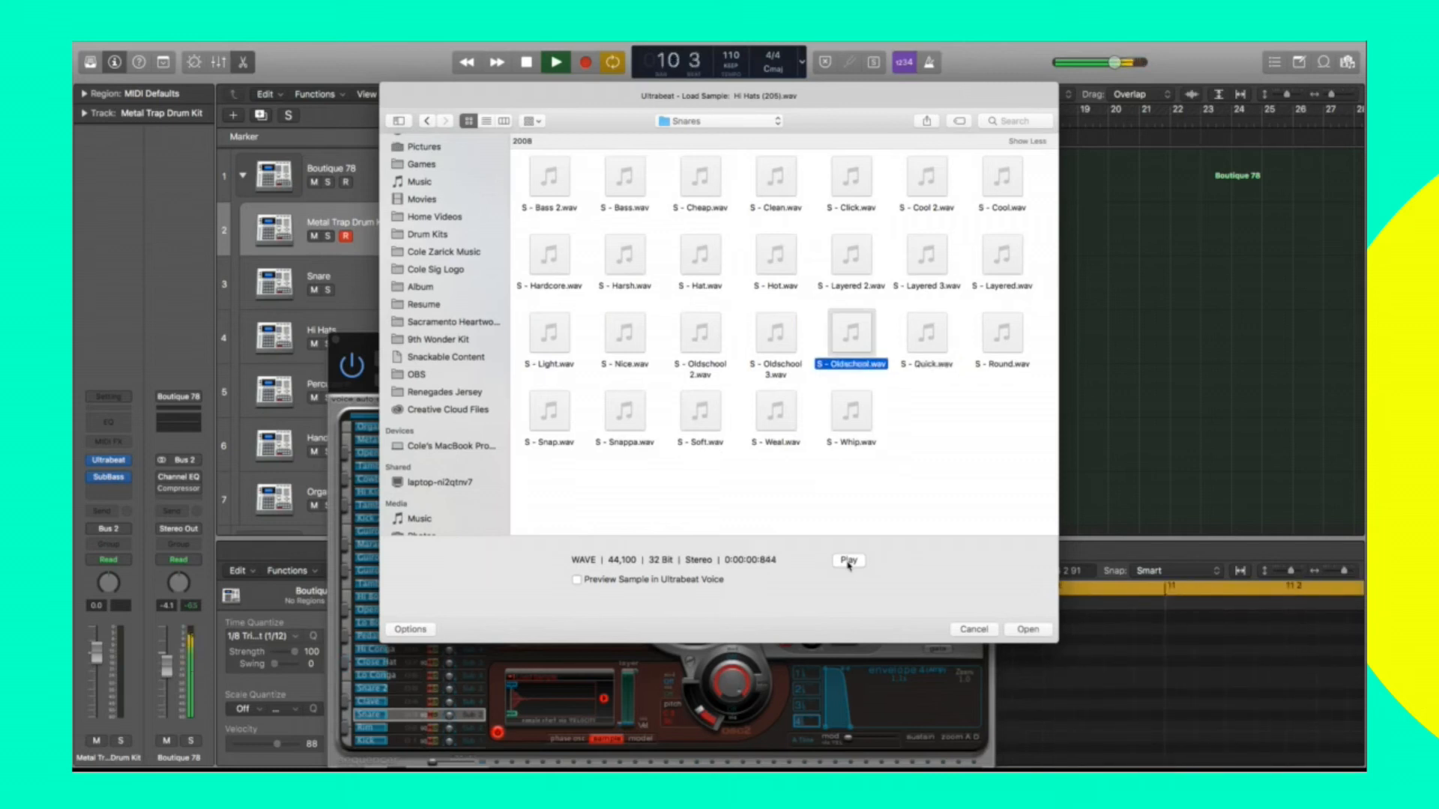
key(Left)
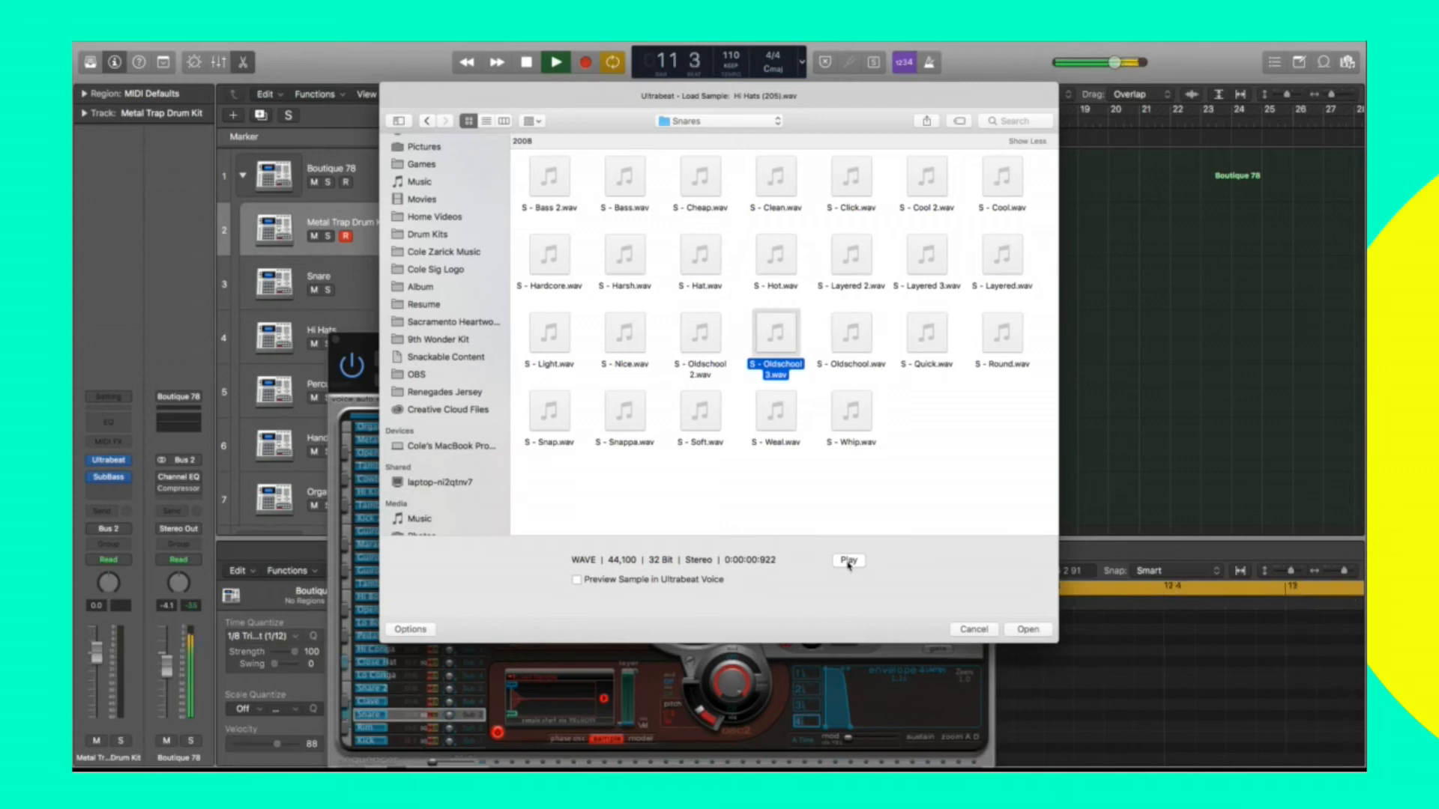
key(Down)
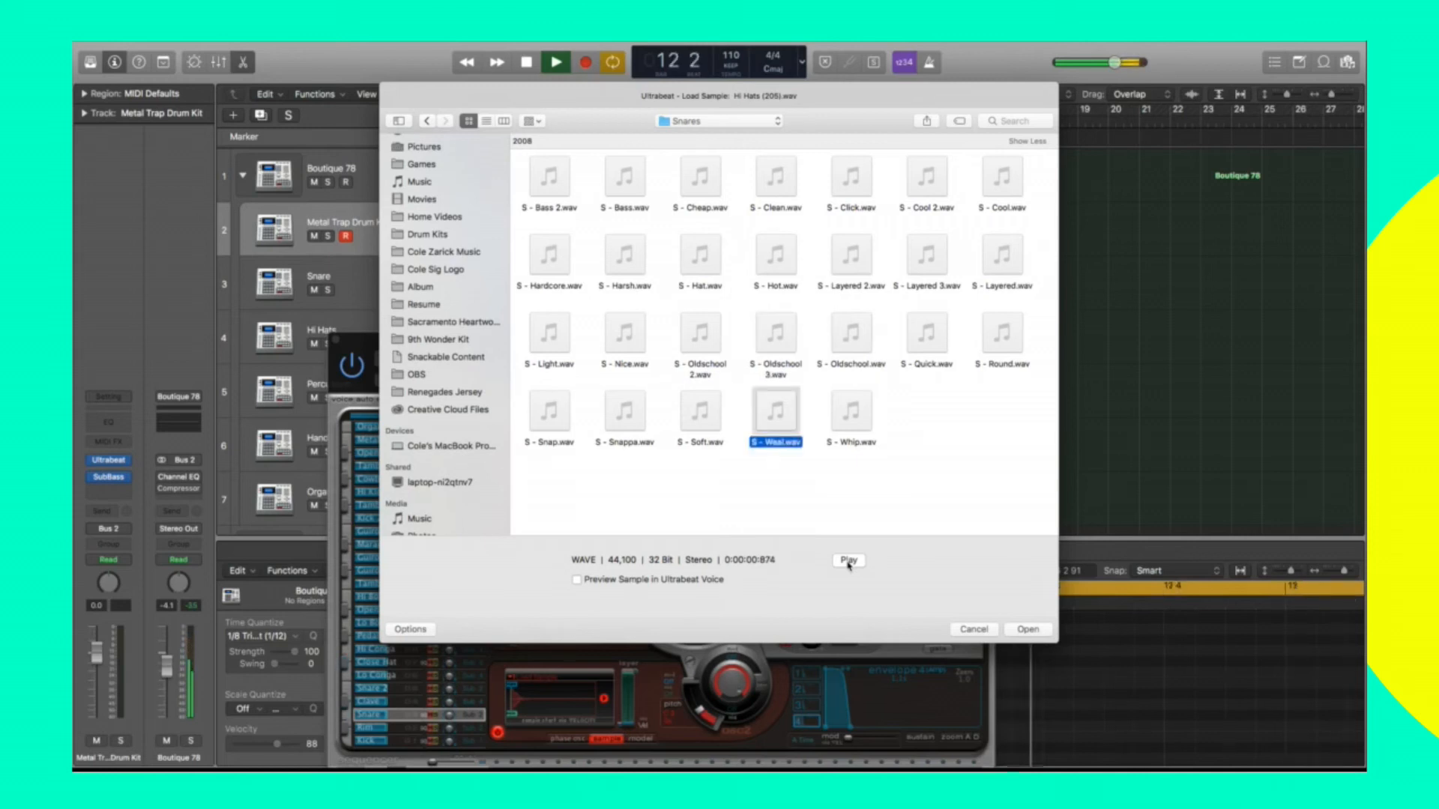
key(Right)
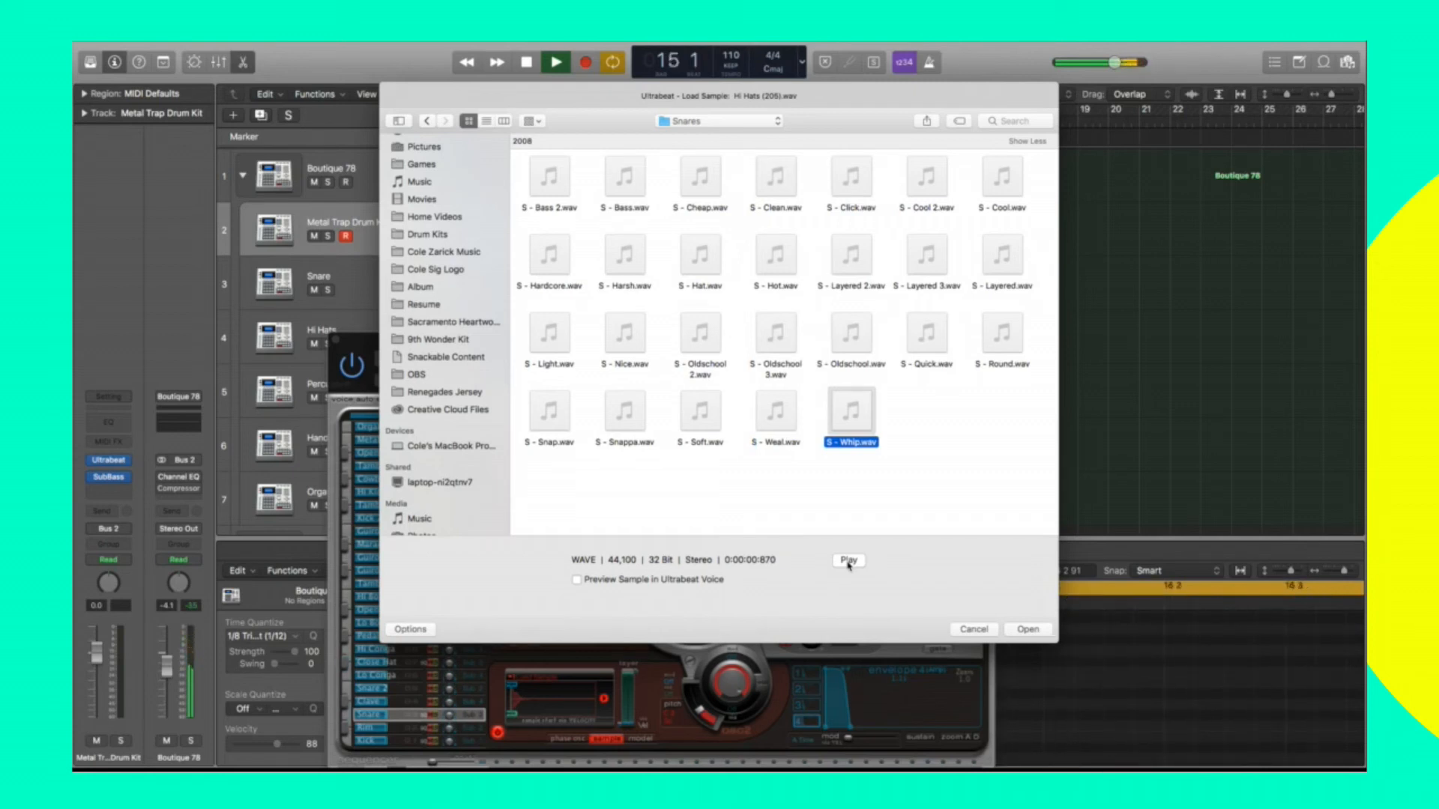
key(Return)
key(space)
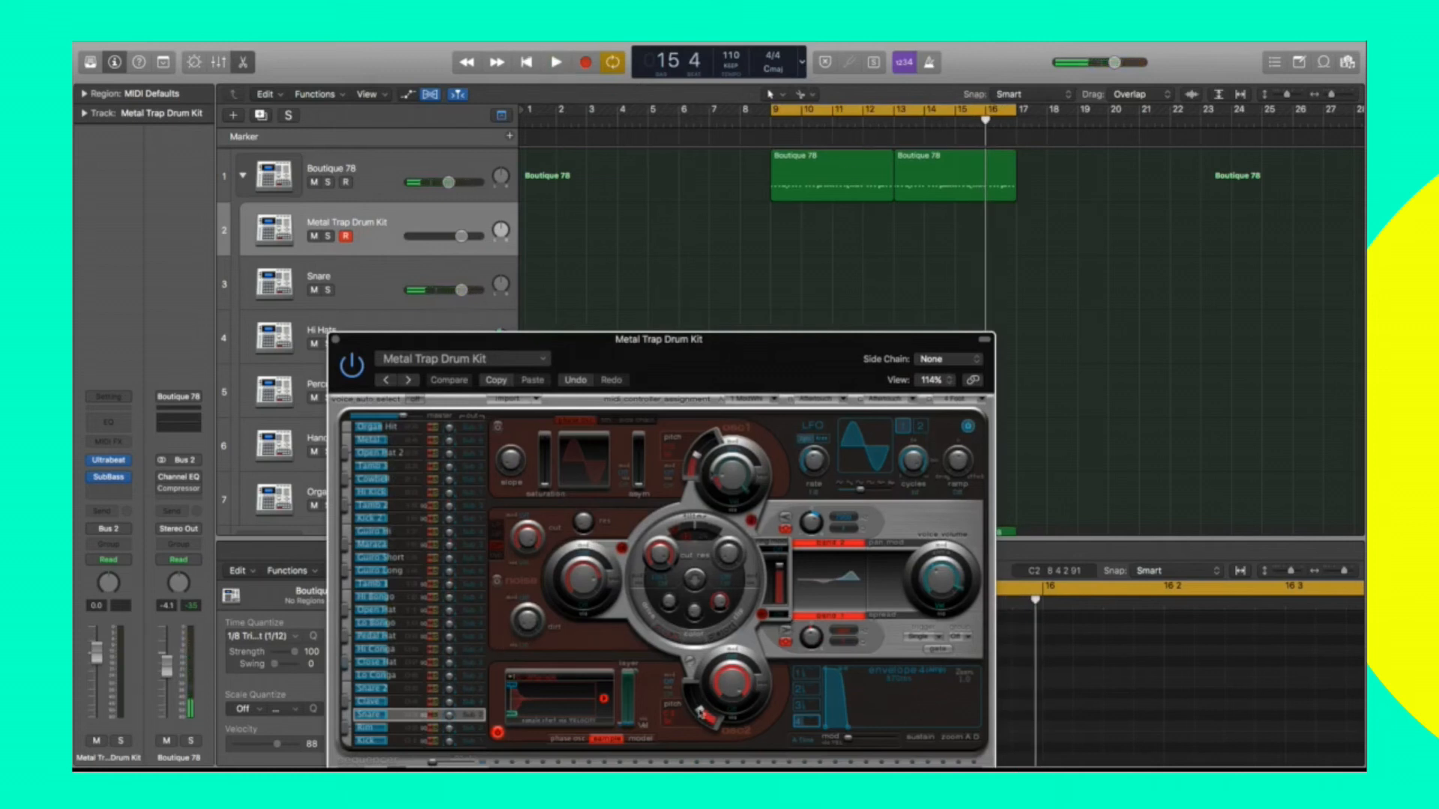
key(space)
mouse_move(702, 715)
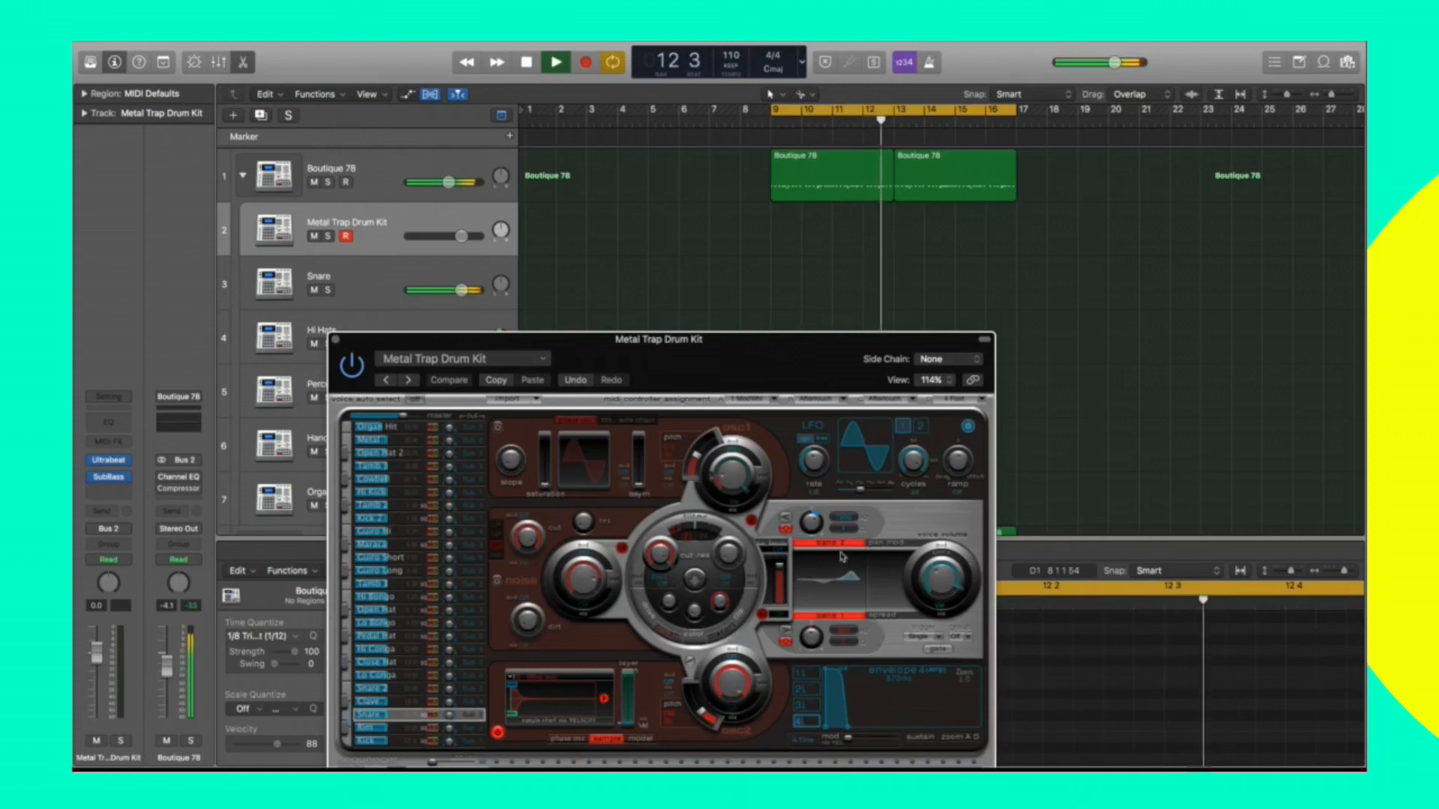
Close the Metal Trap Drum Kit's Ultrabeat window and listen to the loop from bar 9.
key(space)
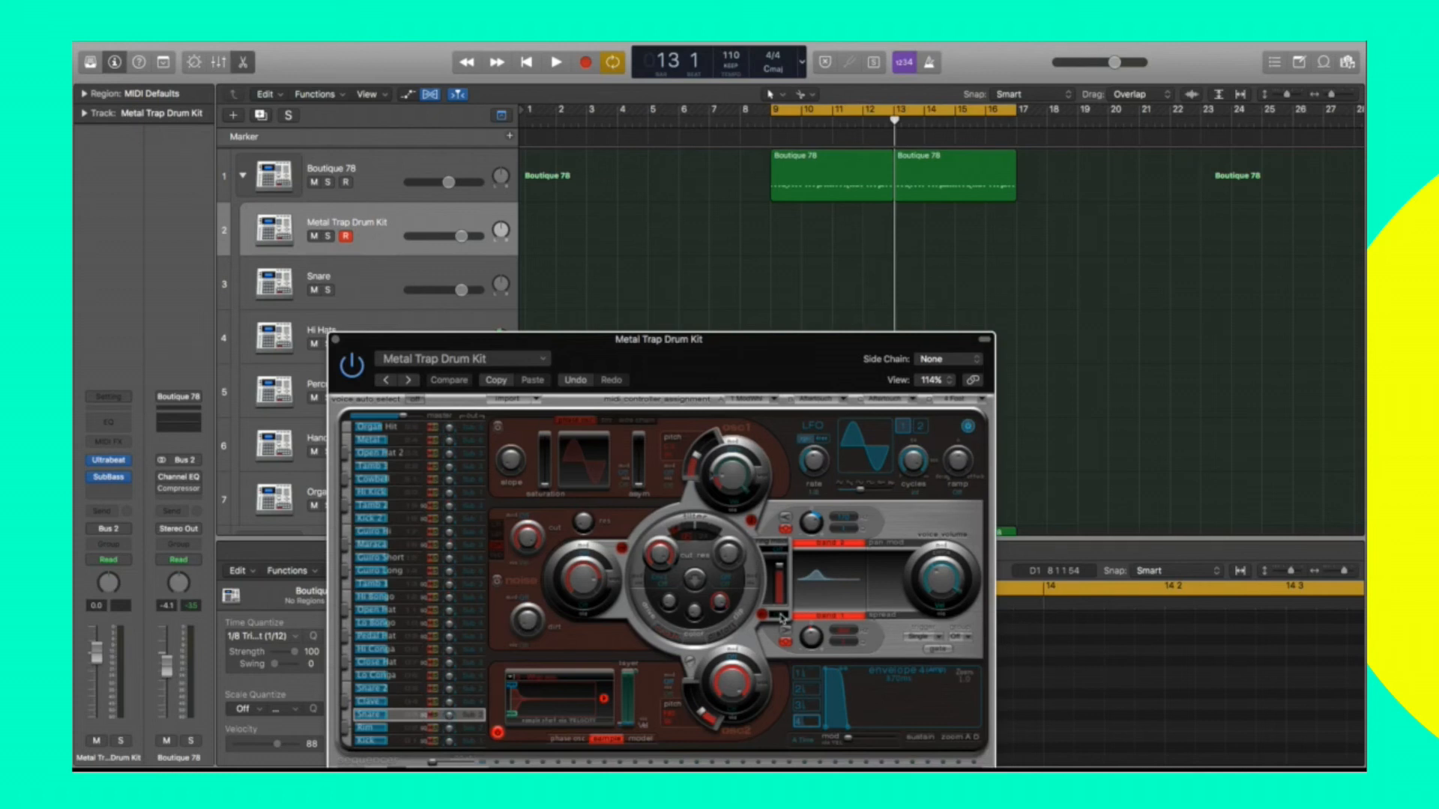
click(336, 342)
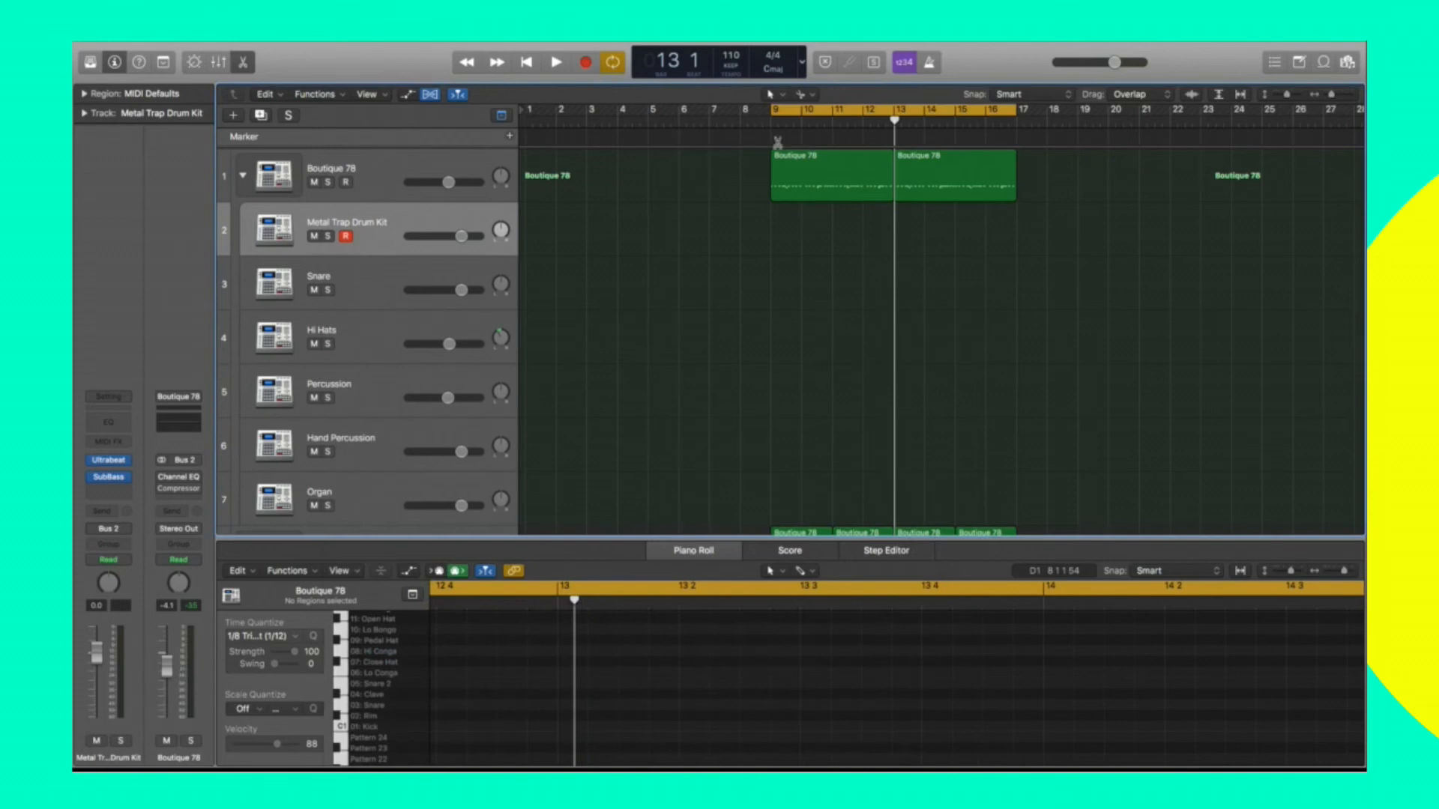
key(space)
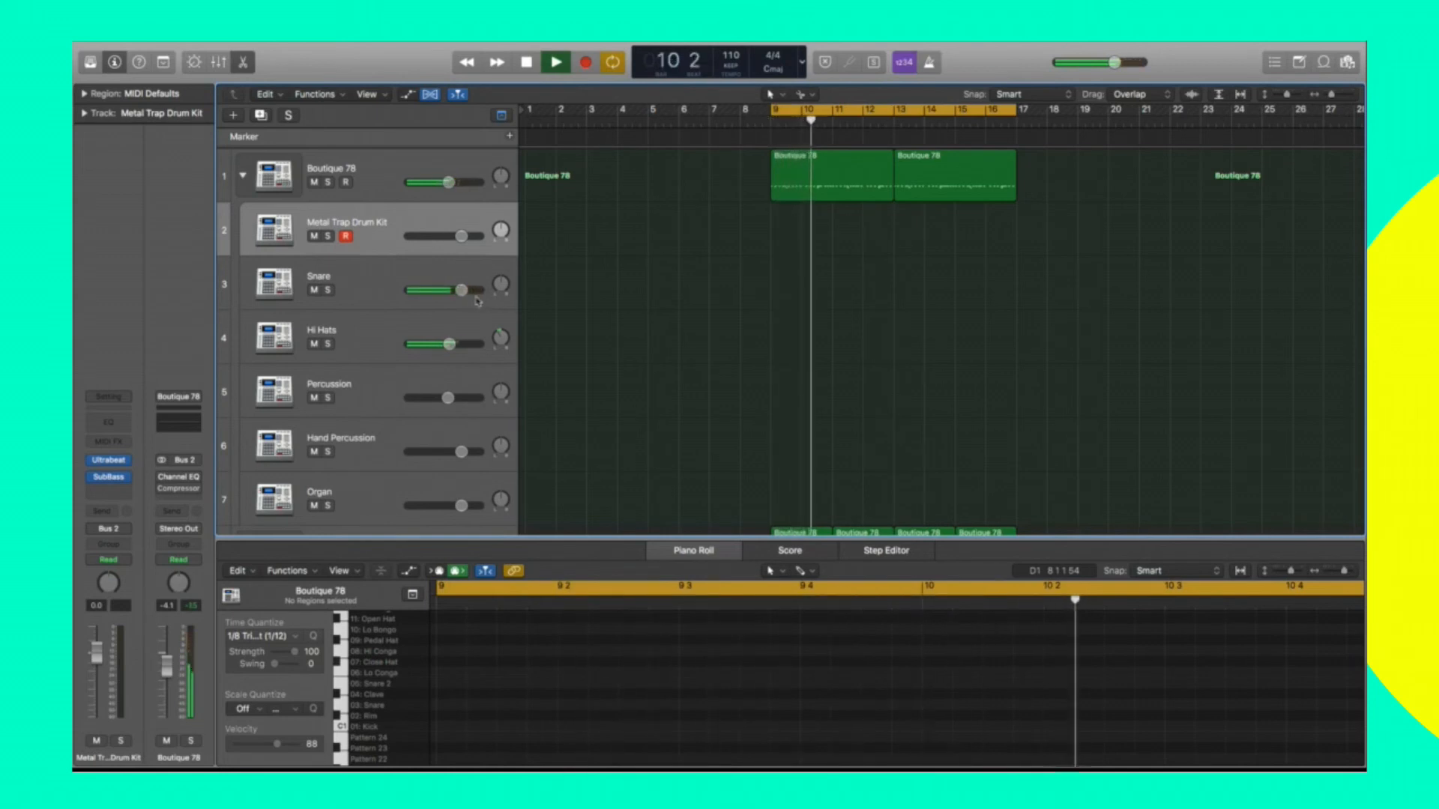
key(space)
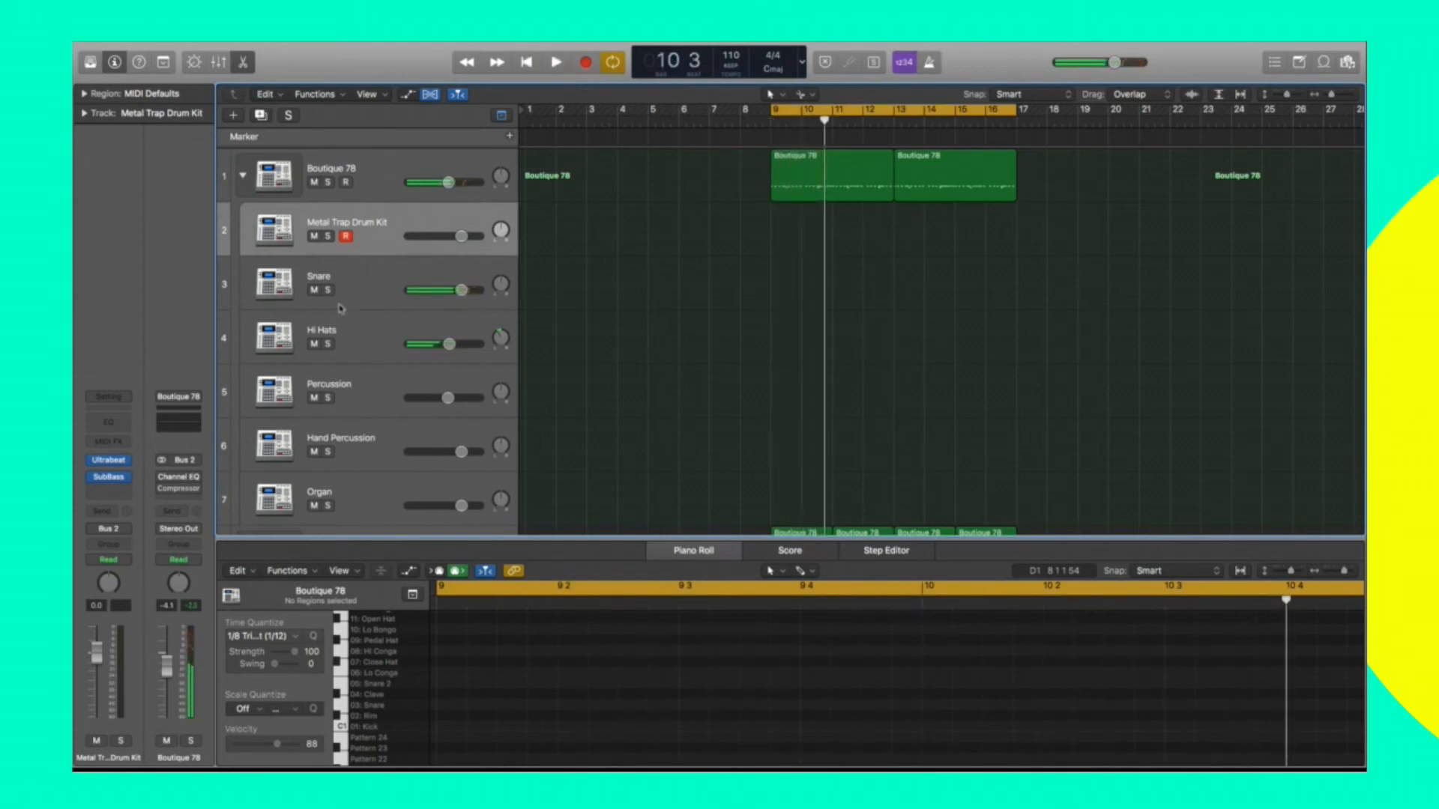
Reopen the Metal Trap Drum Kit's Ultrabeat, play the loop again with it open, and close the window.
click(341, 308)
click(353, 234)
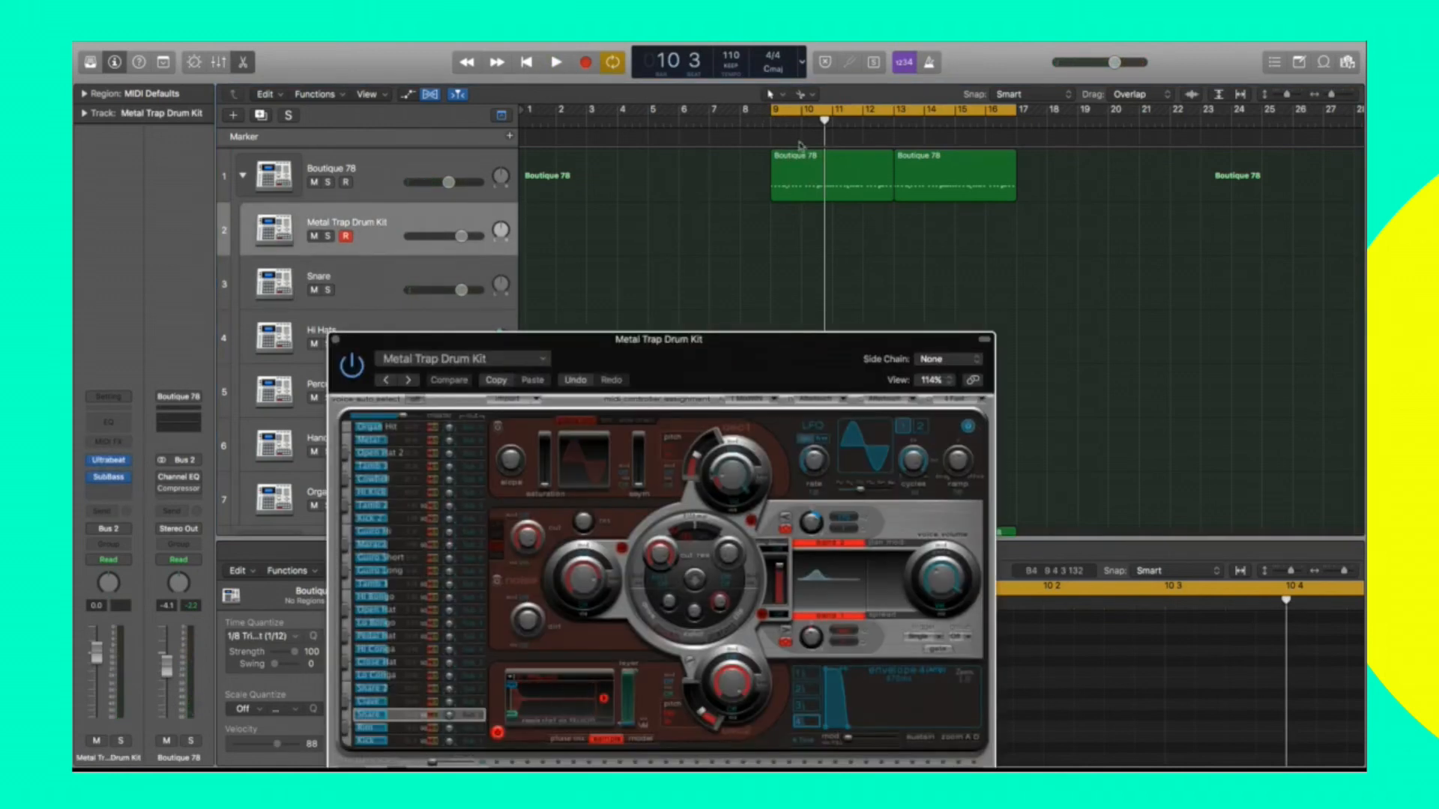
key(space)
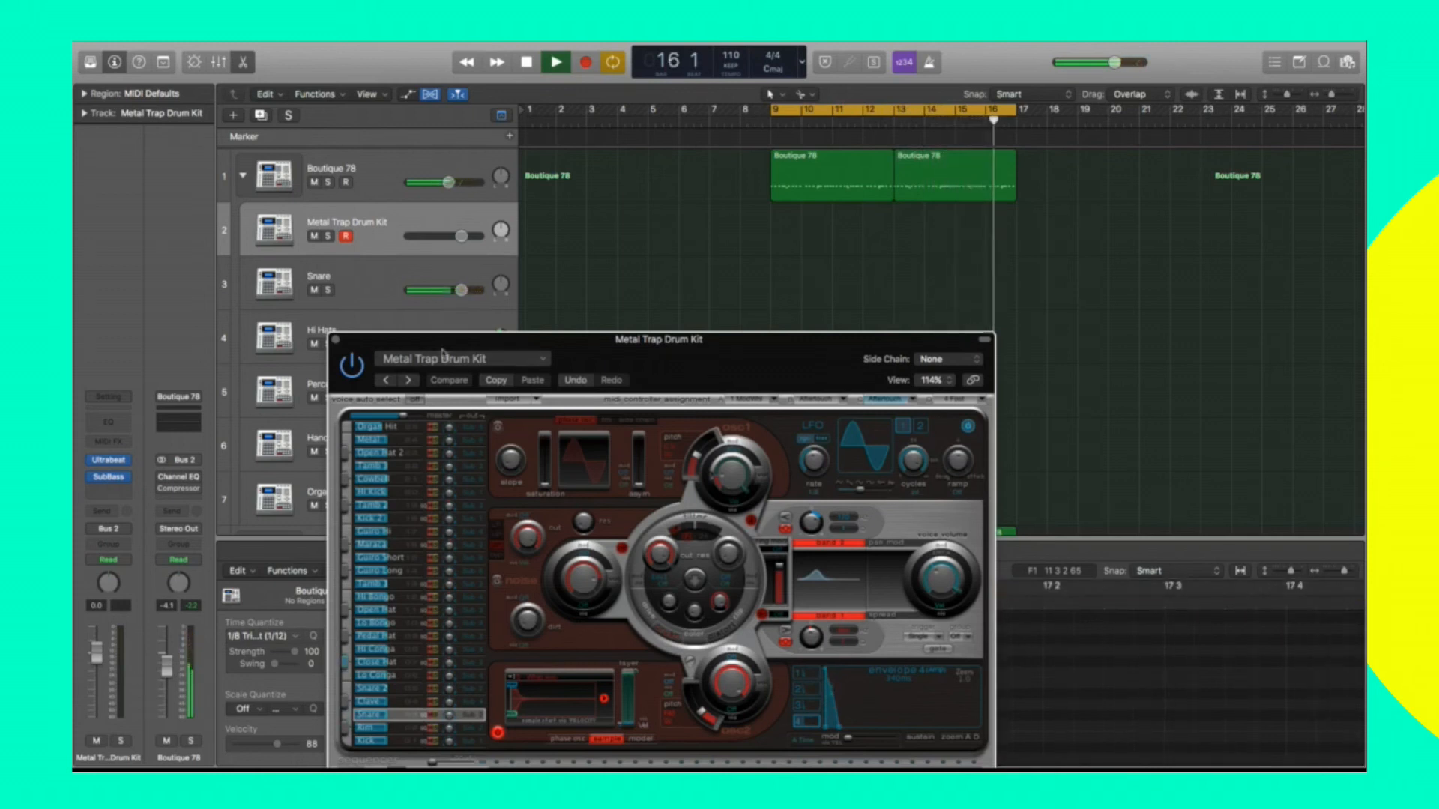
click(1042, 261)
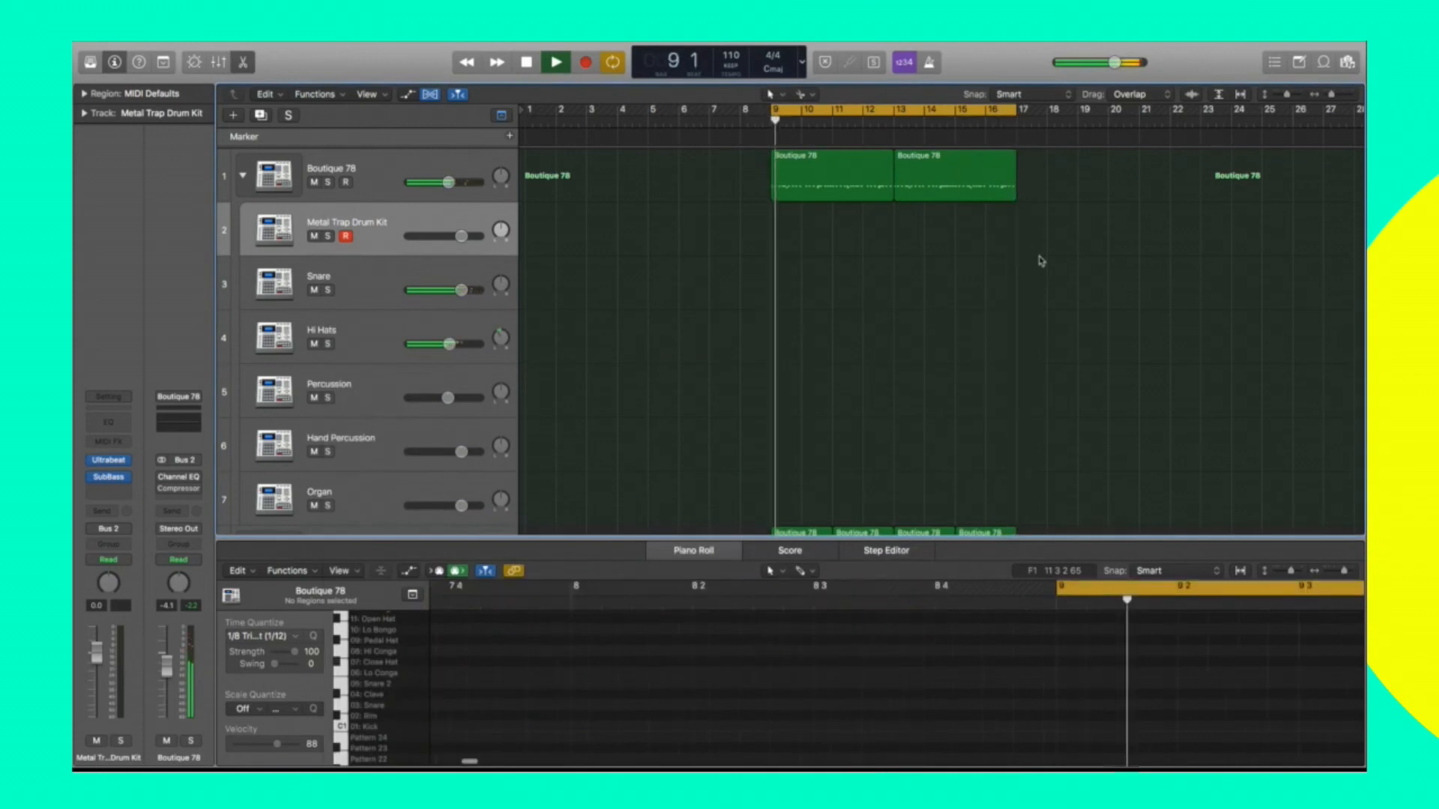
scroll(1042, 261, down, 1)
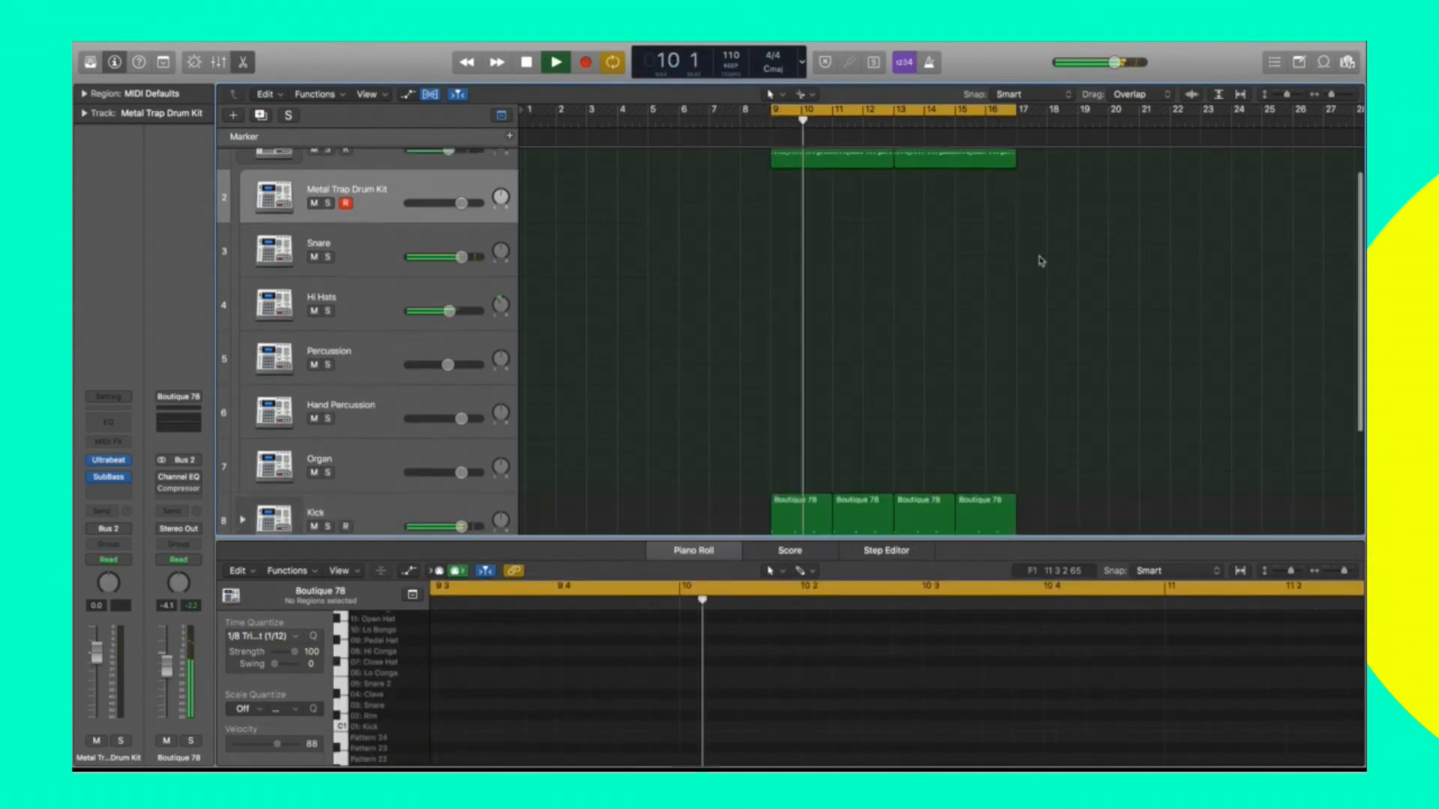
key(space)
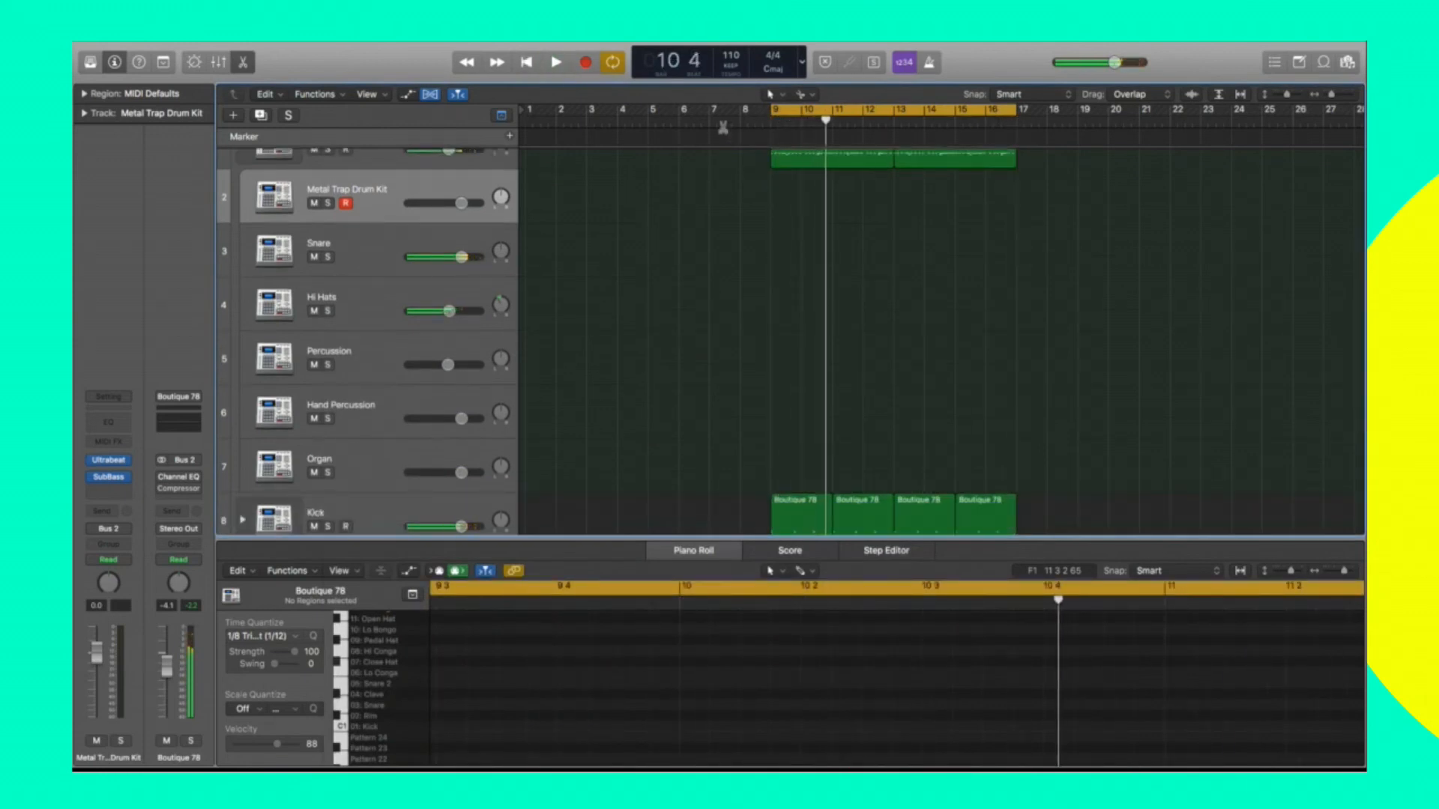
Turn off cycle playback, collapse the Boutique 78 track stack, and select the Trap Bass track.
key(c)
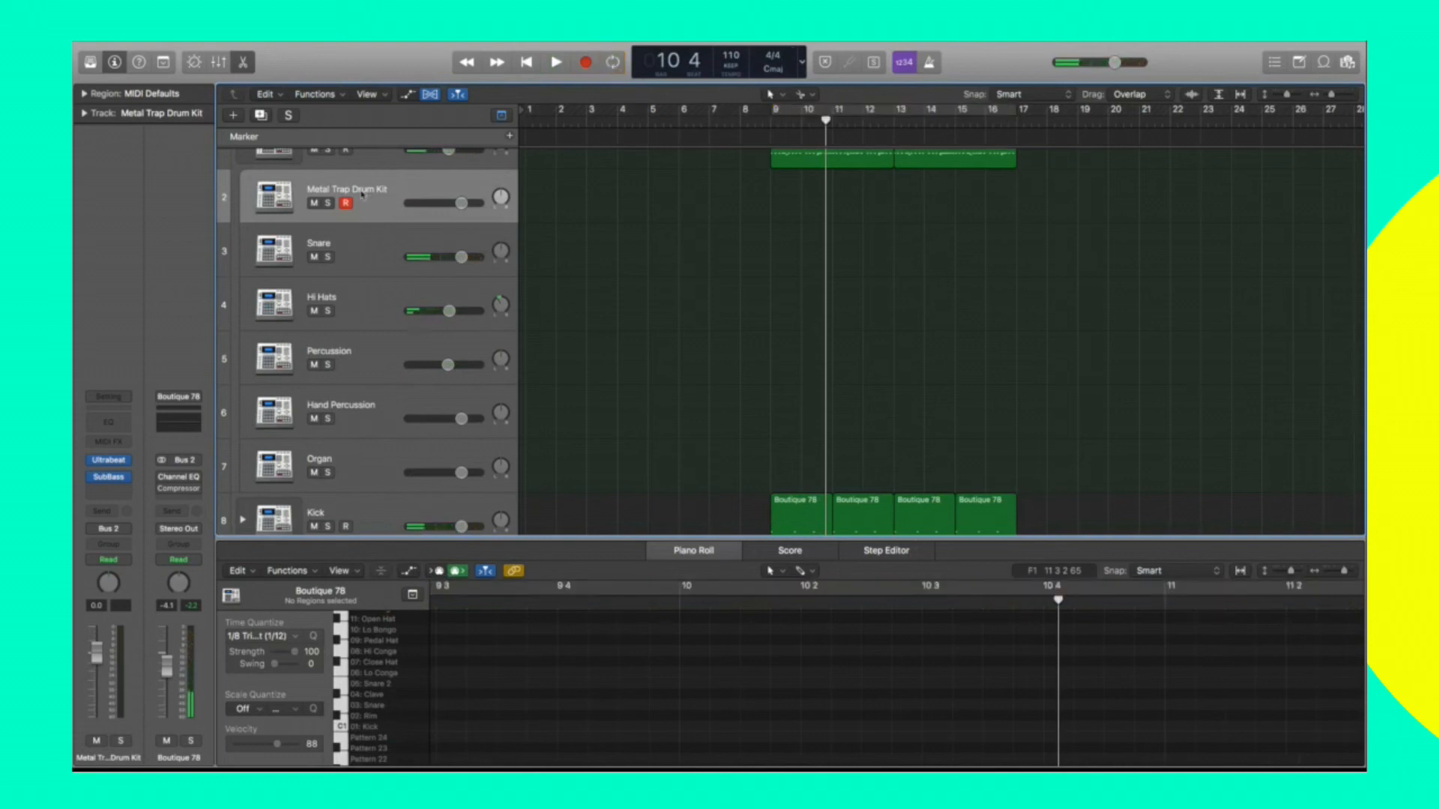
scroll(498, 205, up, 1)
click(242, 176)
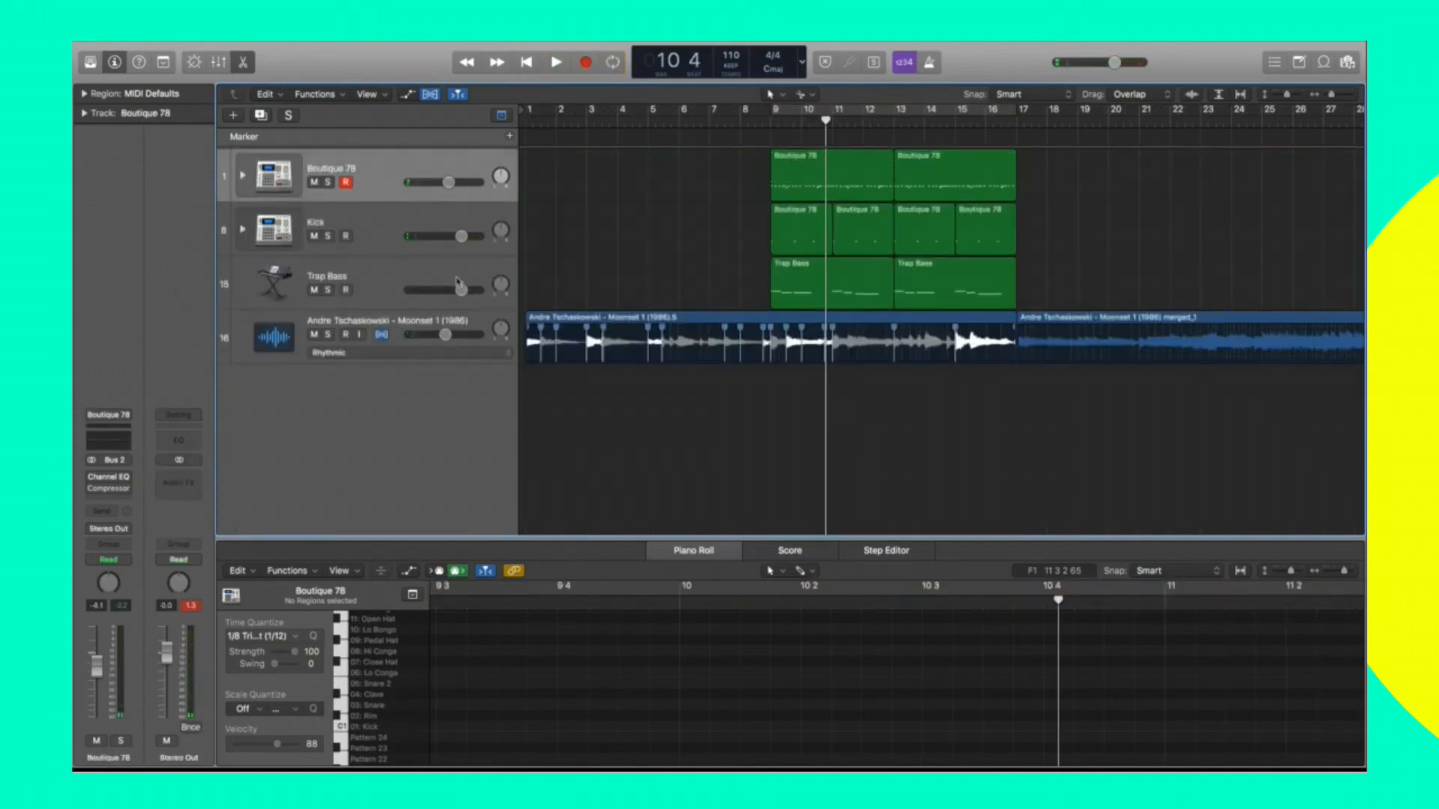
click(397, 233)
click(397, 279)
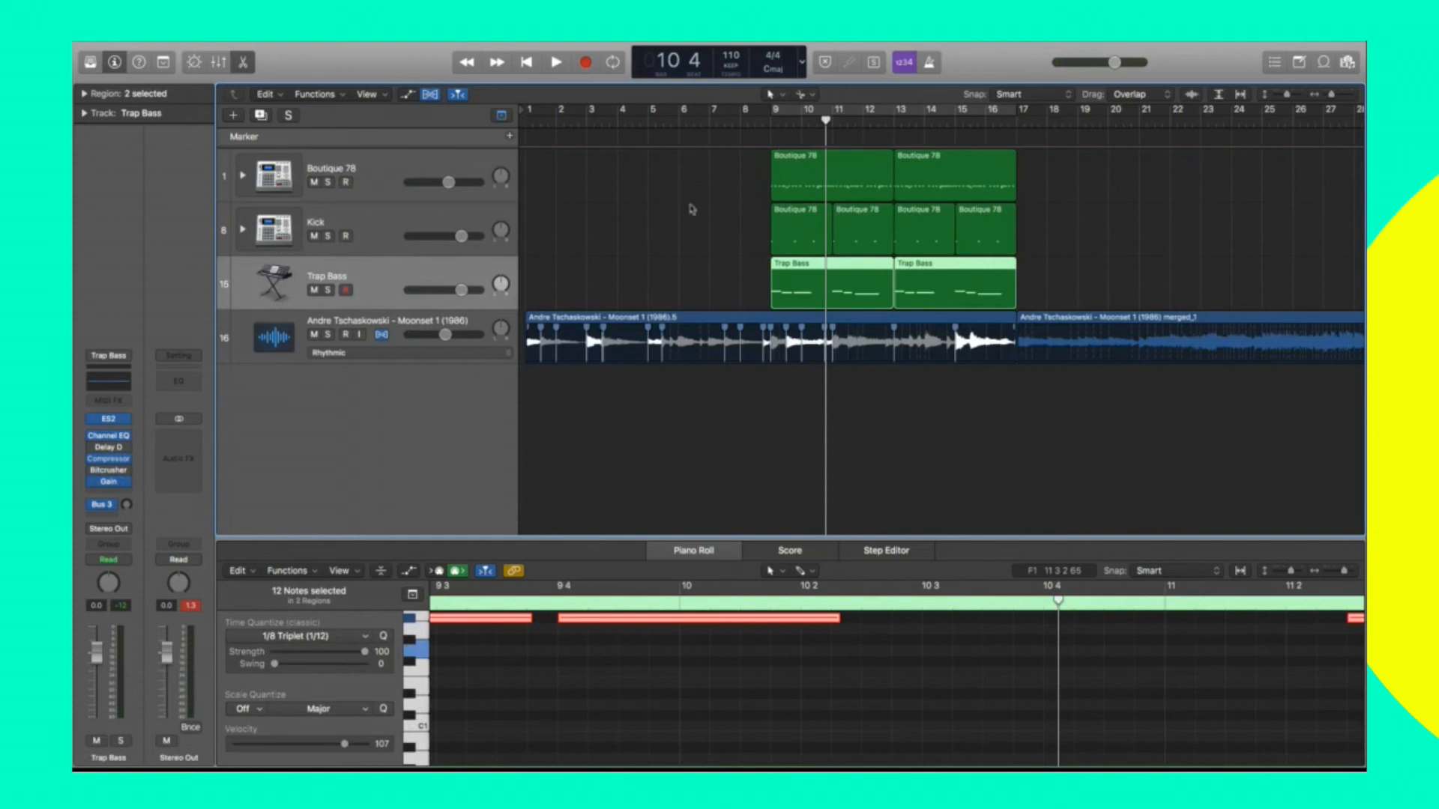
Create a software instrument track below Trap Bass, search the sound library for "sub ba" and load Deep Sub Bass.
click(238, 118)
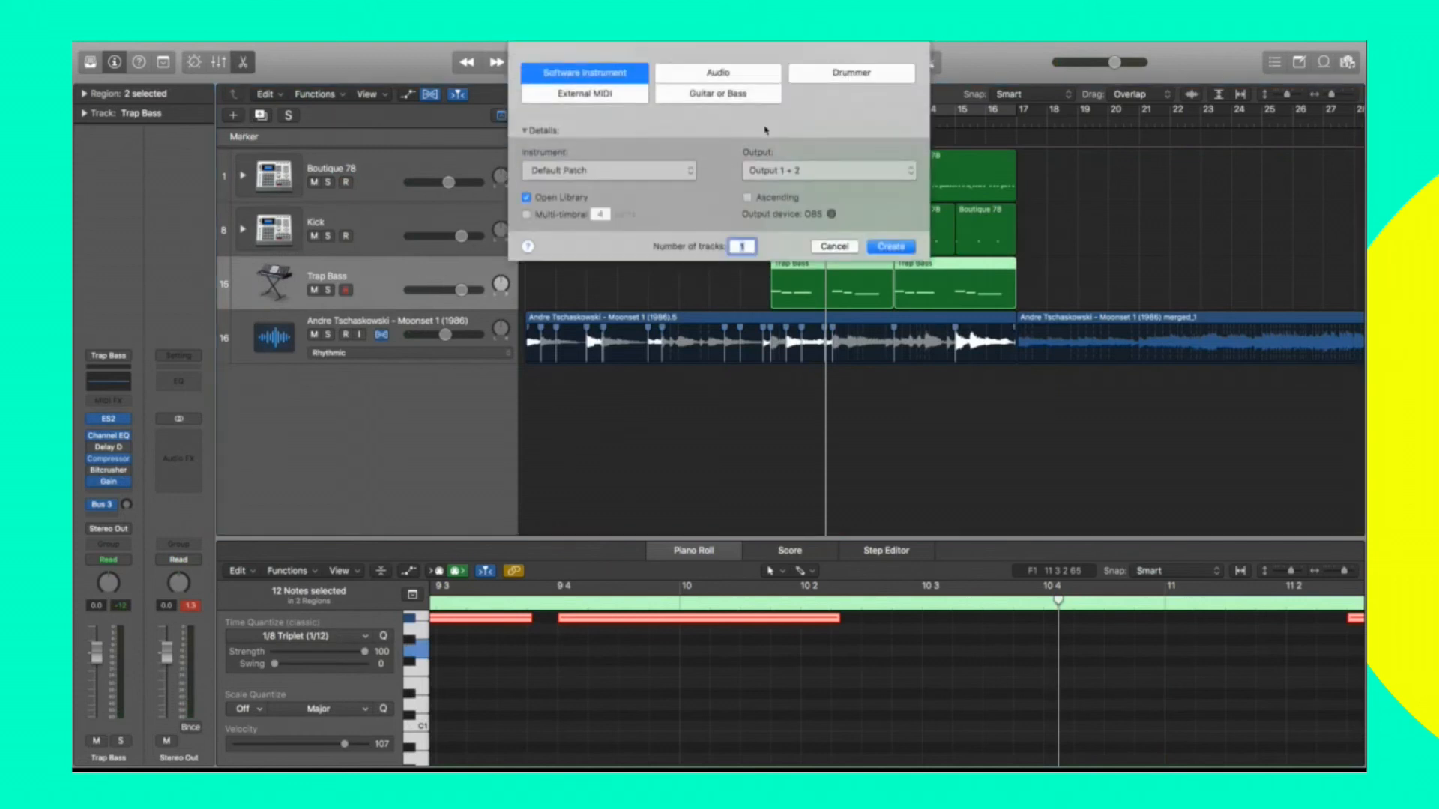
key(Return)
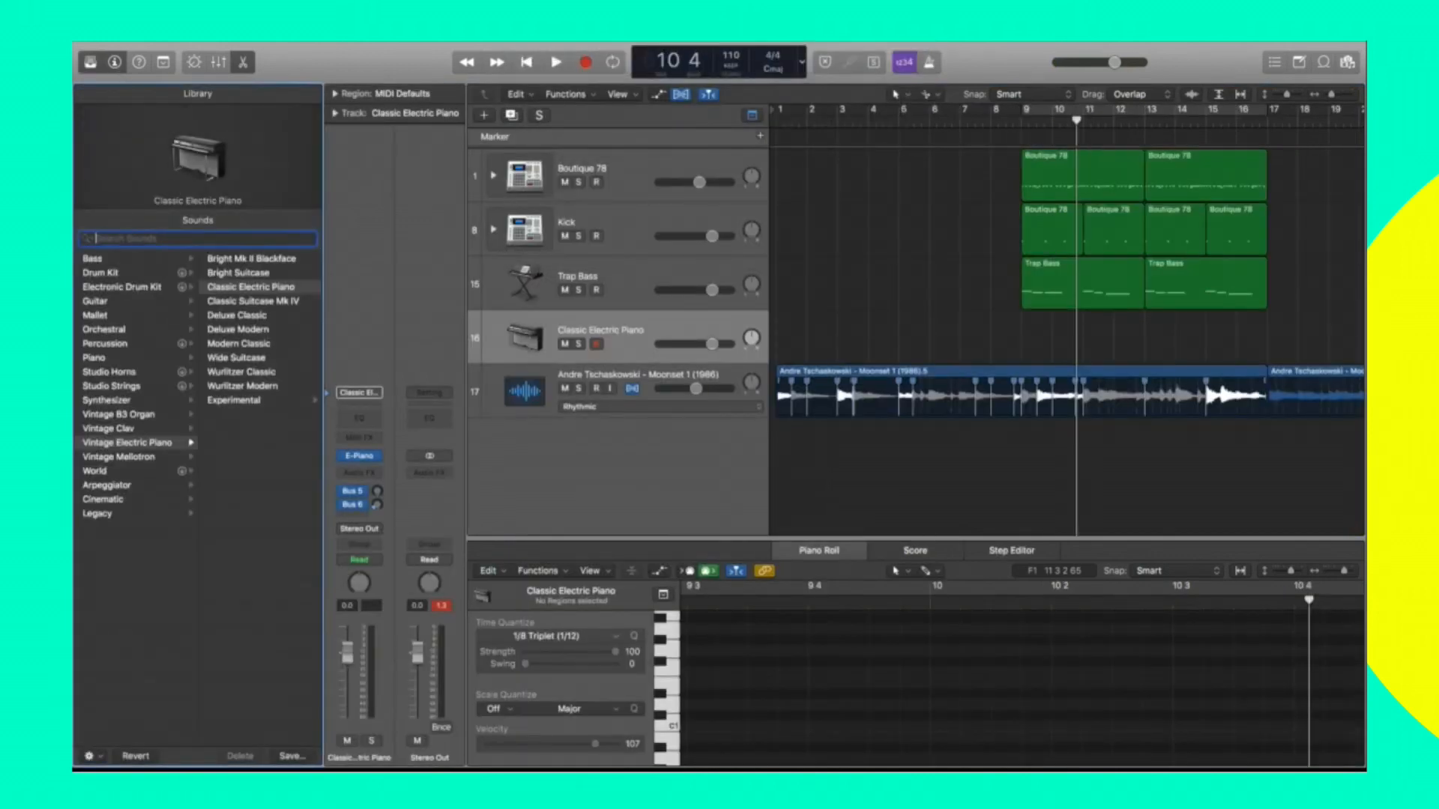
text(sub ba)
click(158, 283)
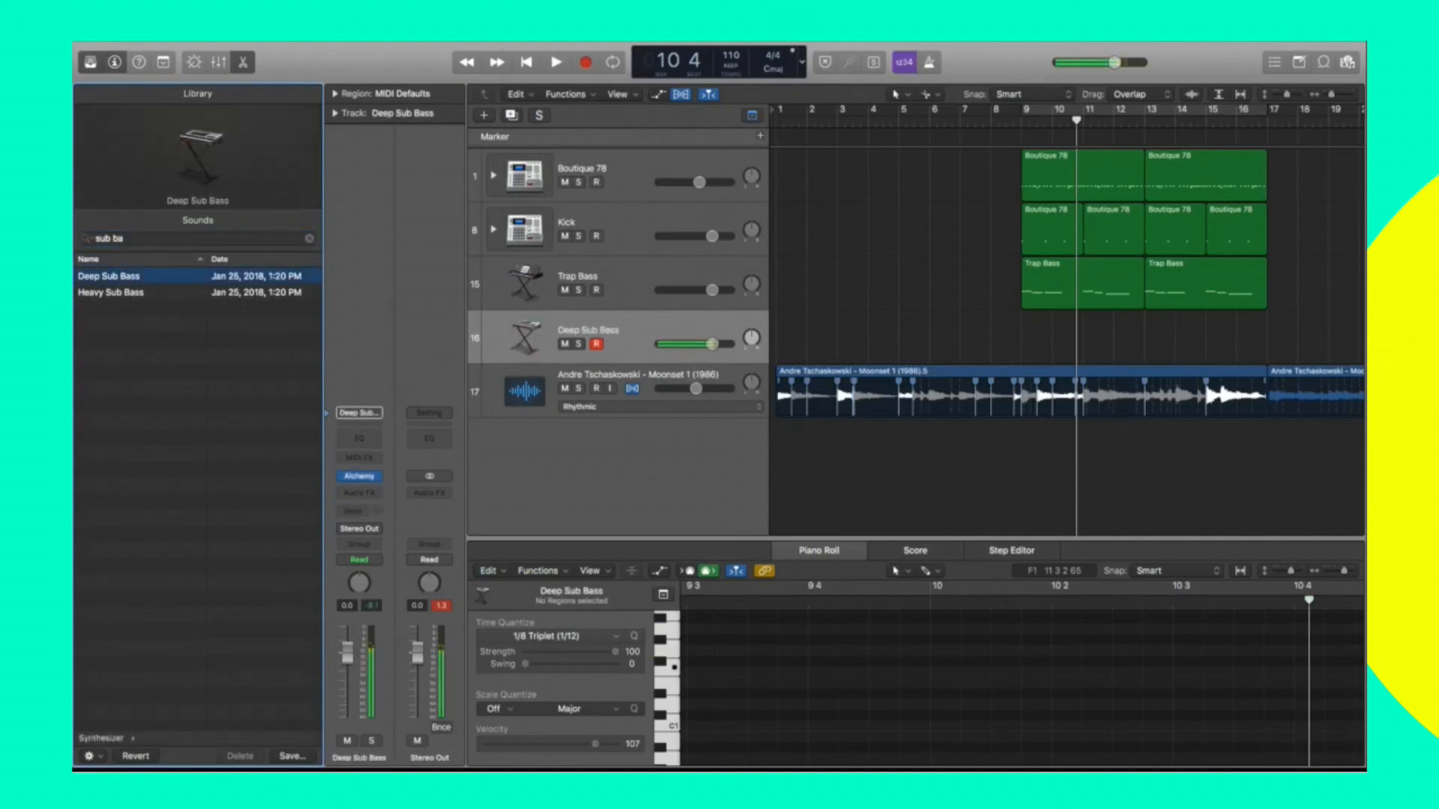
Play the song from bar 7, mute the Trap Bass track, and rehearse the Deep Sub Bass from bar 9.
double_click(946, 122)
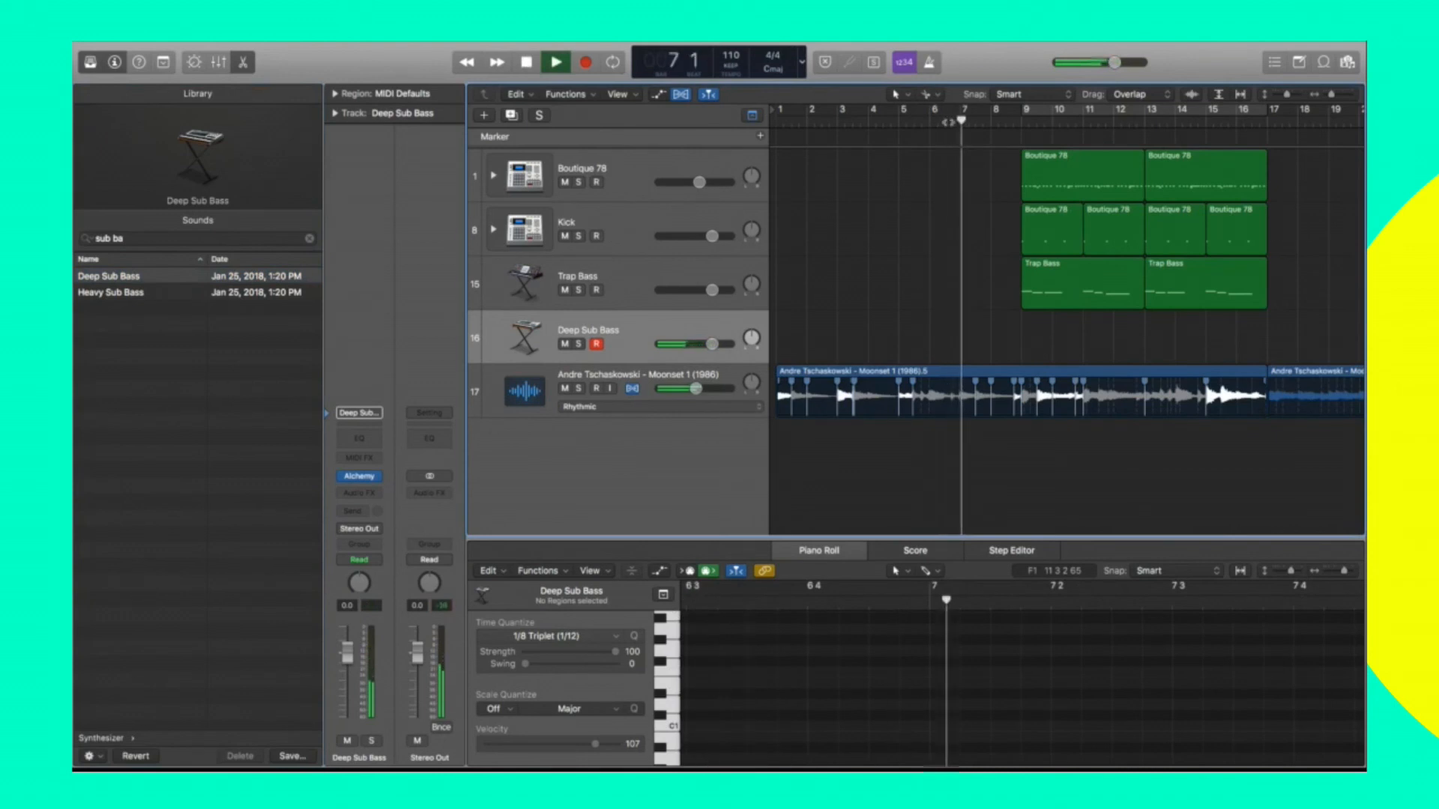
key(space)
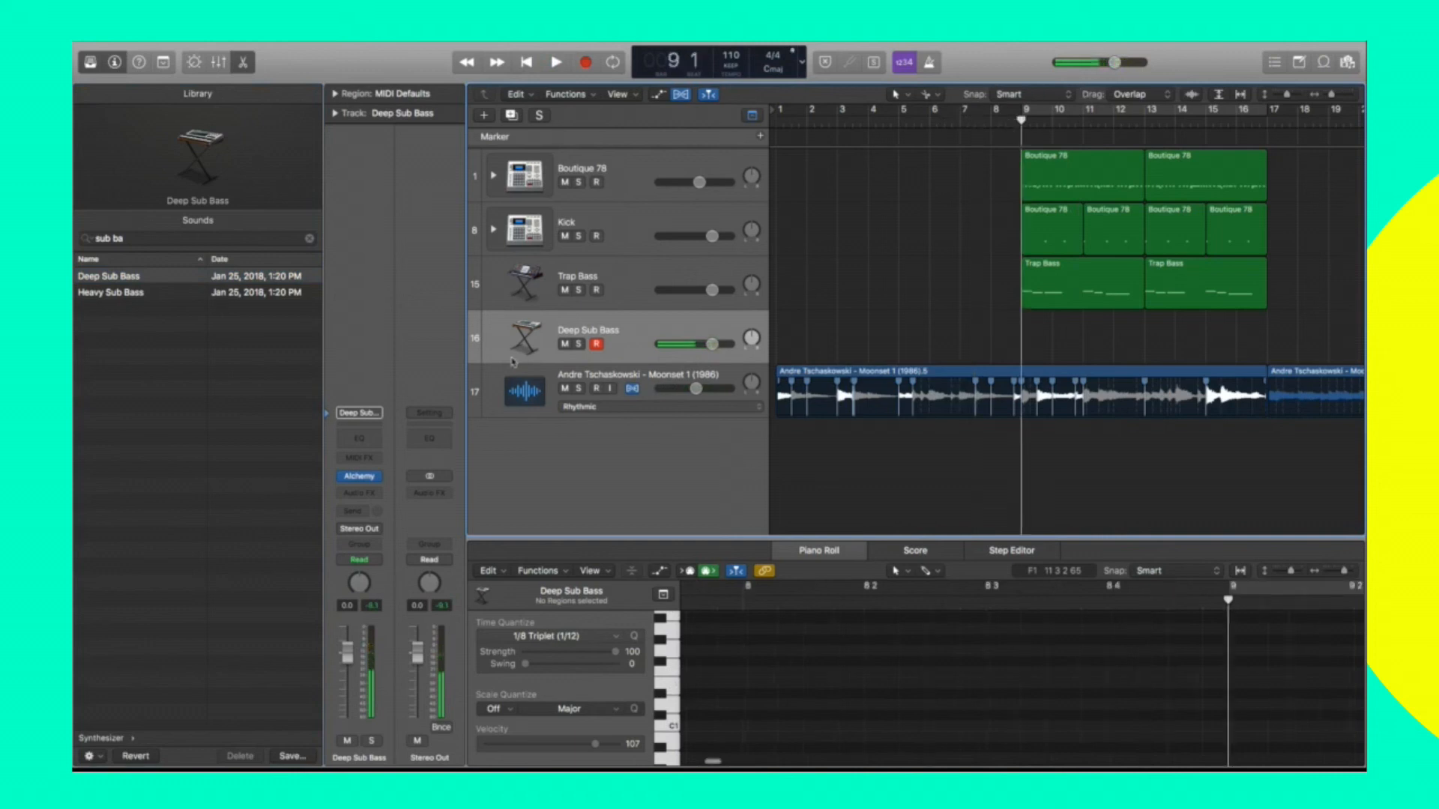
click(564, 290)
key(space)
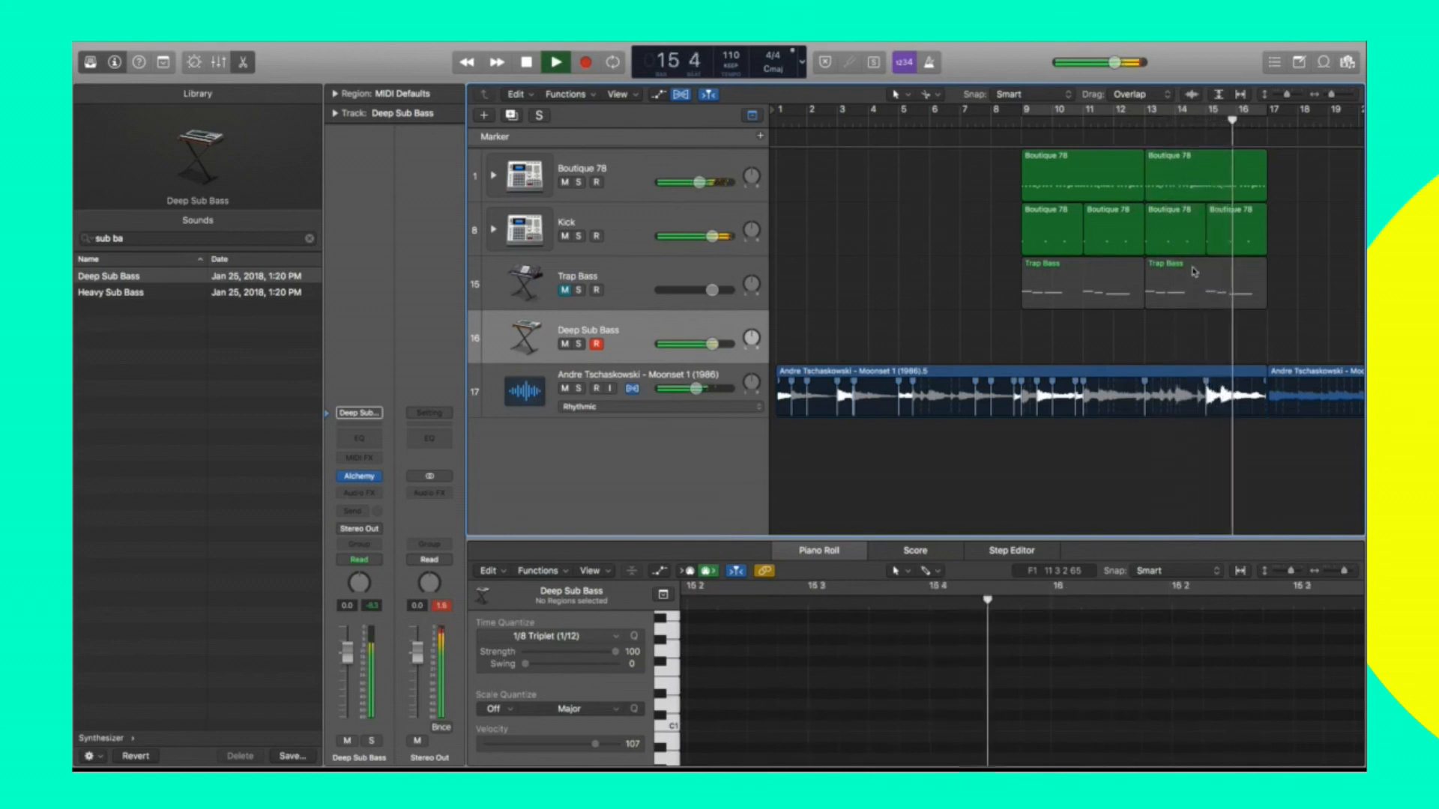
key(space)
Record a Deep Sub Bass line from bar 9 and cut off the part of its region beyond bar 13.
click(1018, 126)
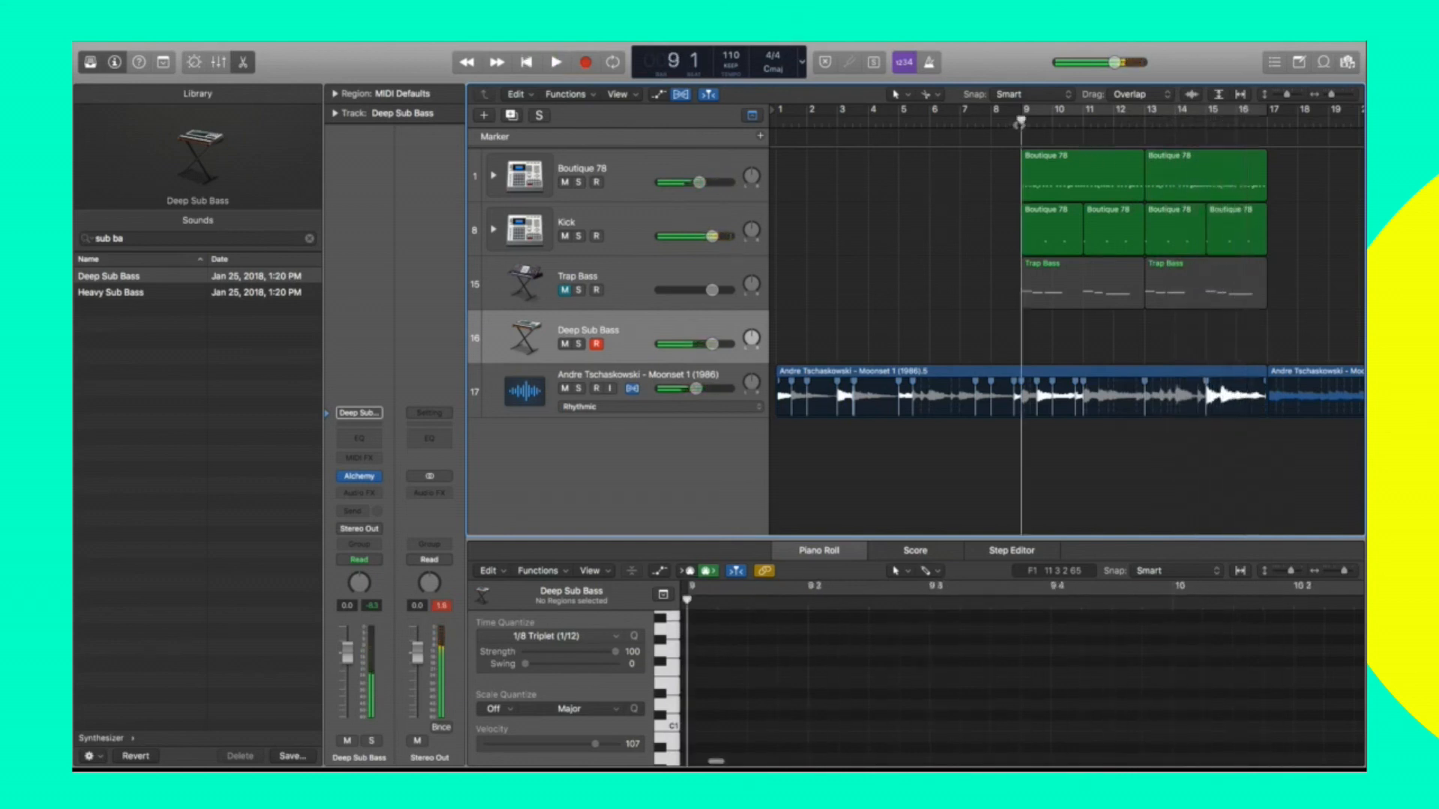
key(space)
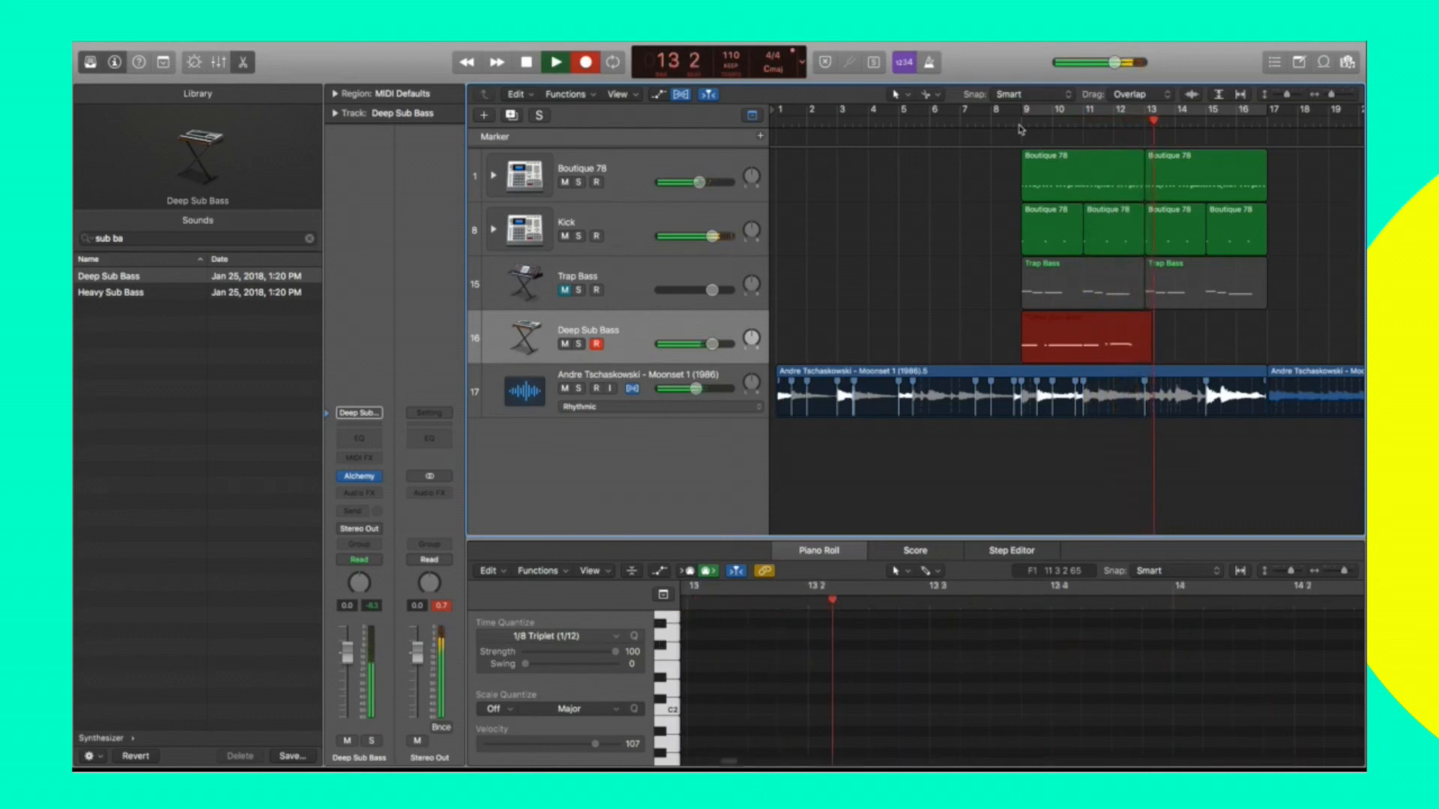
key(space)
click(1147, 330)
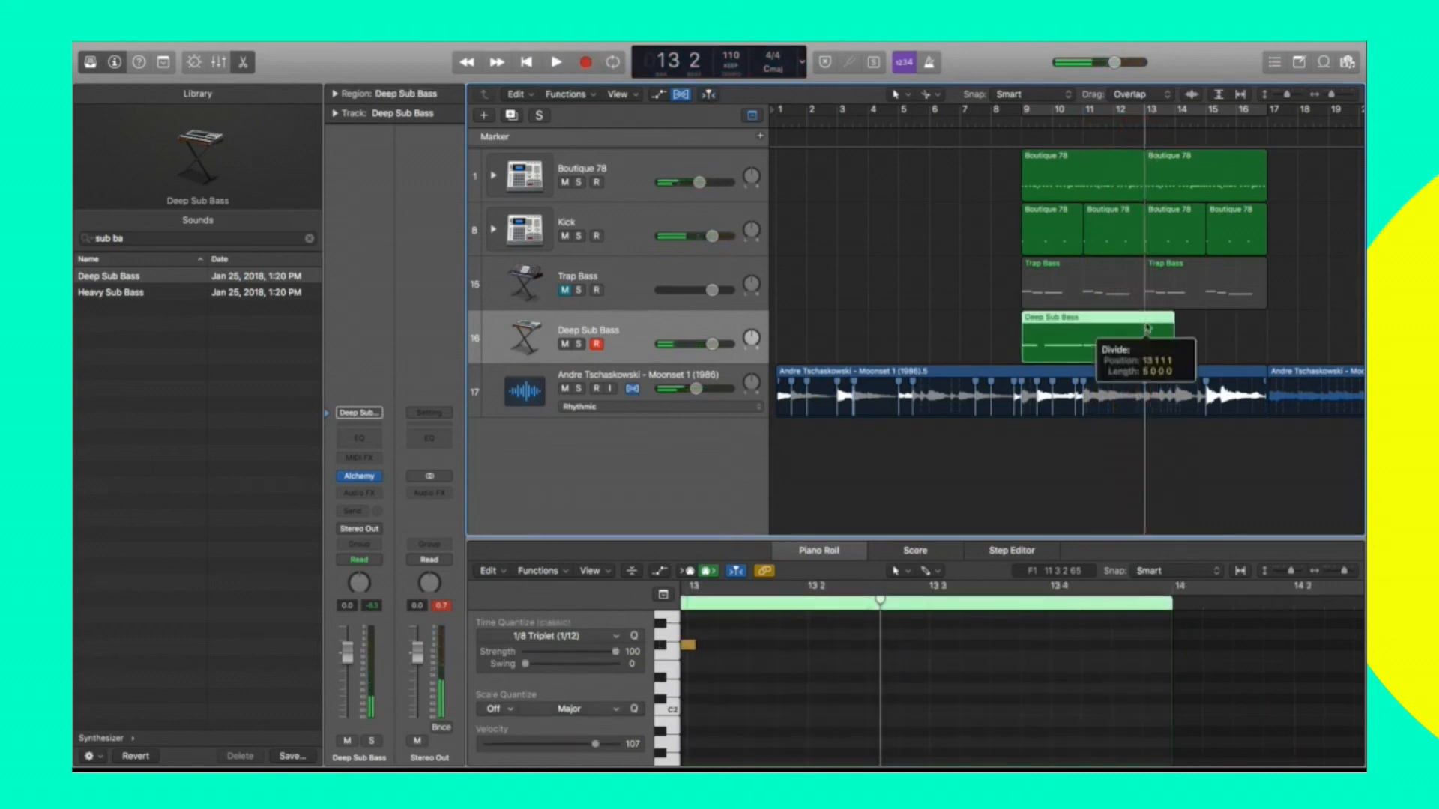
key(Return)
key(Delete)
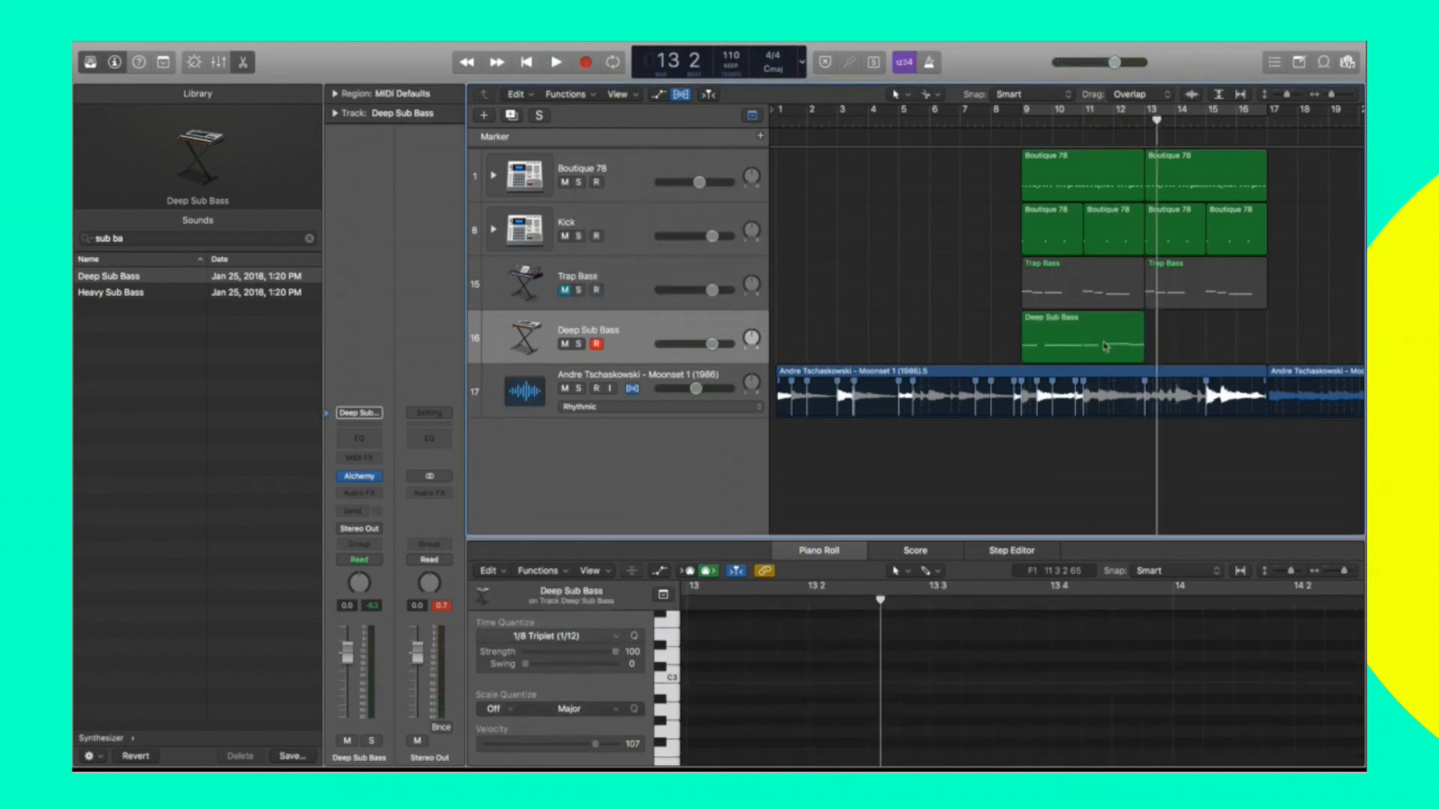
Open the Deep Sub Bass region in the Piano Roll and quantize all its notes to 1/8 Note.
double_click(1104, 343)
scroll(1116, 677, down, 5)
drag(1317, 706, 920, 641)
click(592, 636)
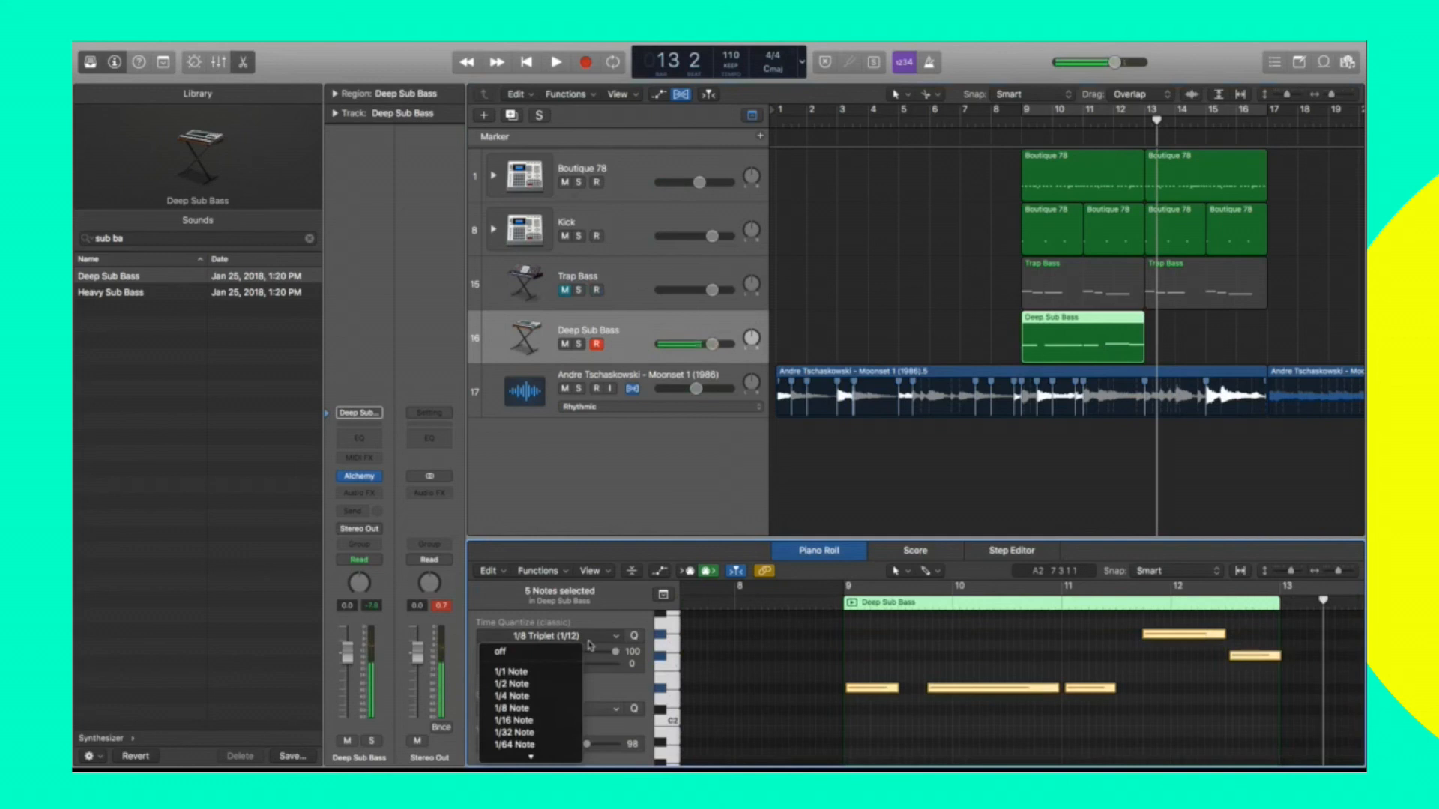
click(514, 709)
Shorten the second bass note to end about halfway through bar 10, playing the line from just before bar 9 to check it.
click(816, 602)
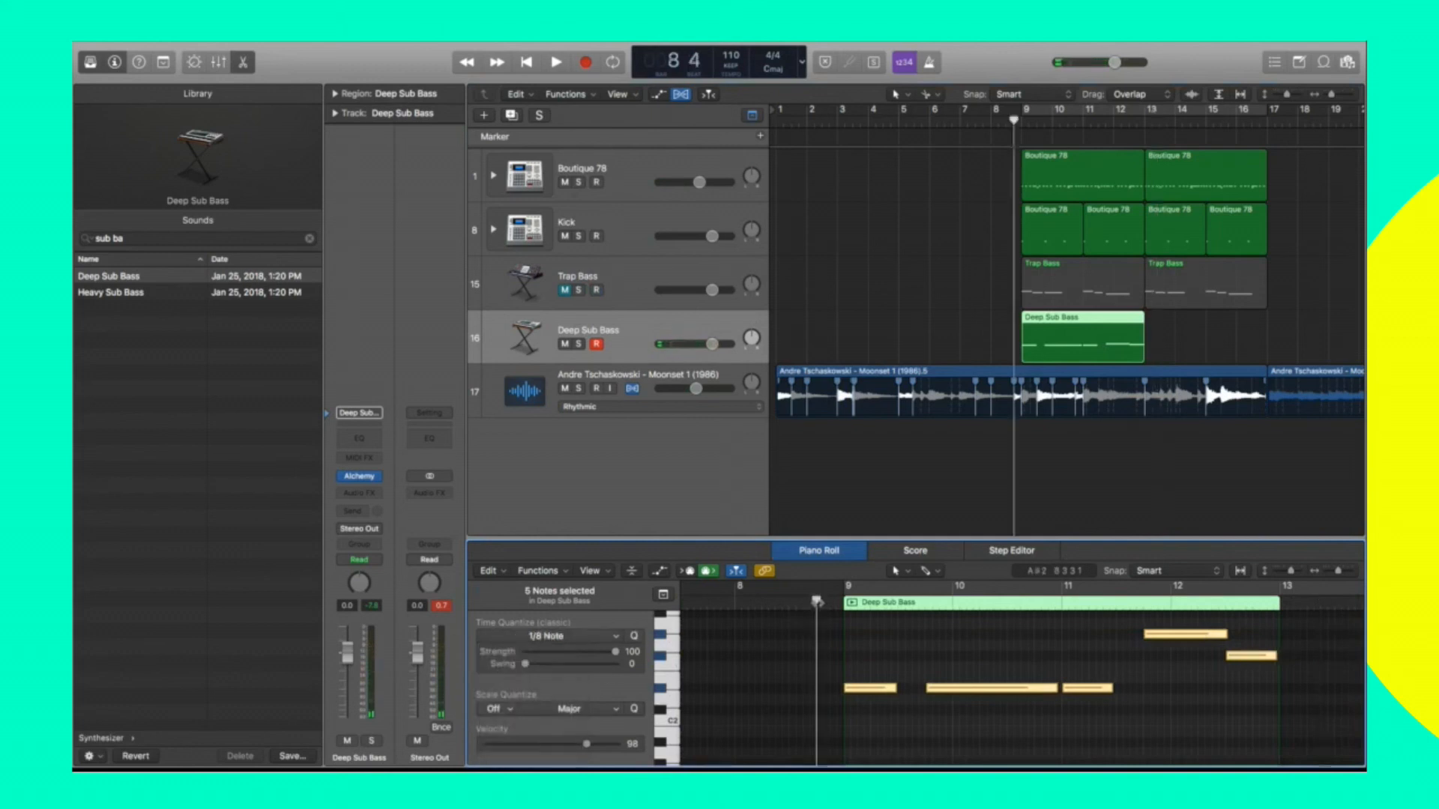
key(space)
click(953, 621)
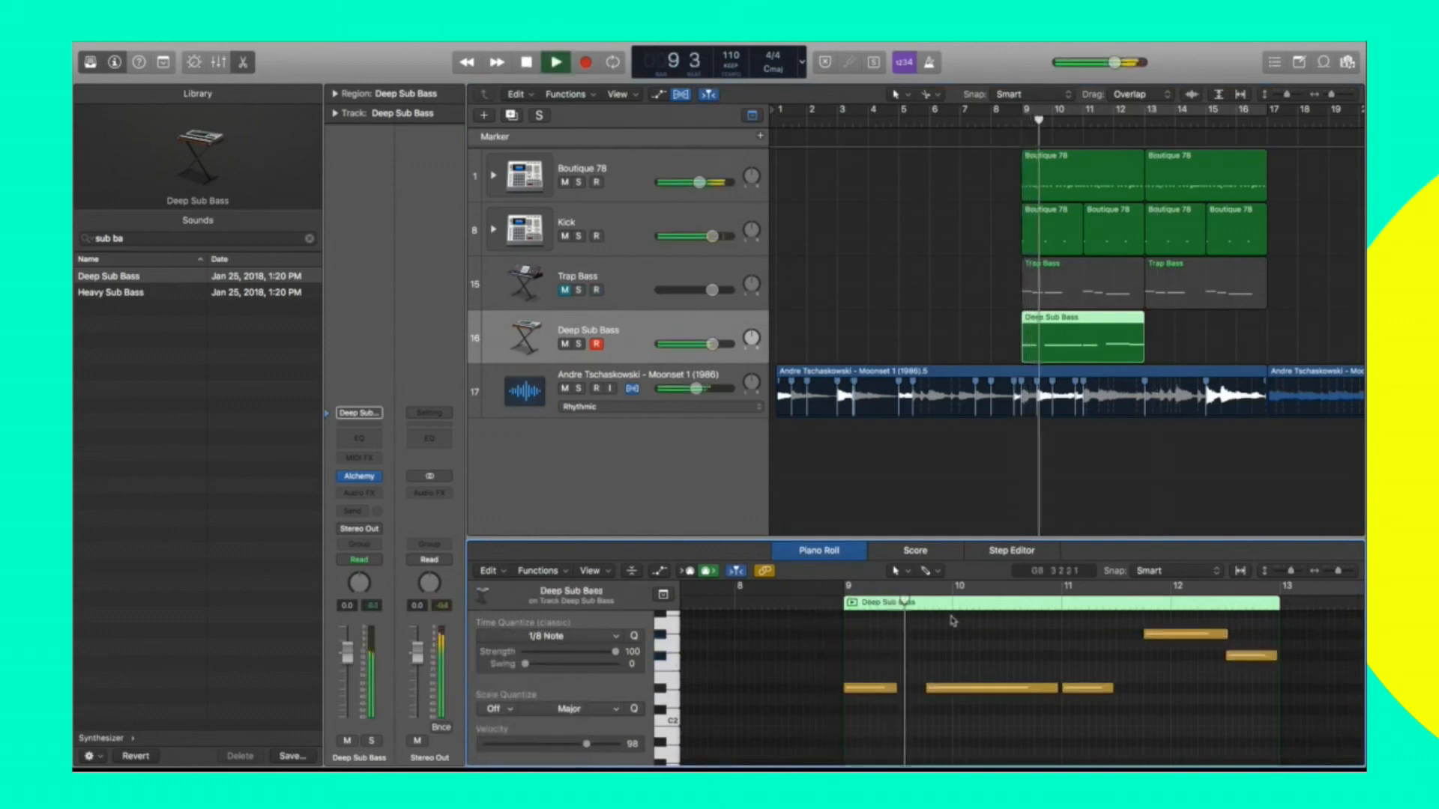
key(space)
drag(1057, 688, 1005, 688)
click(821, 599)
key(space)
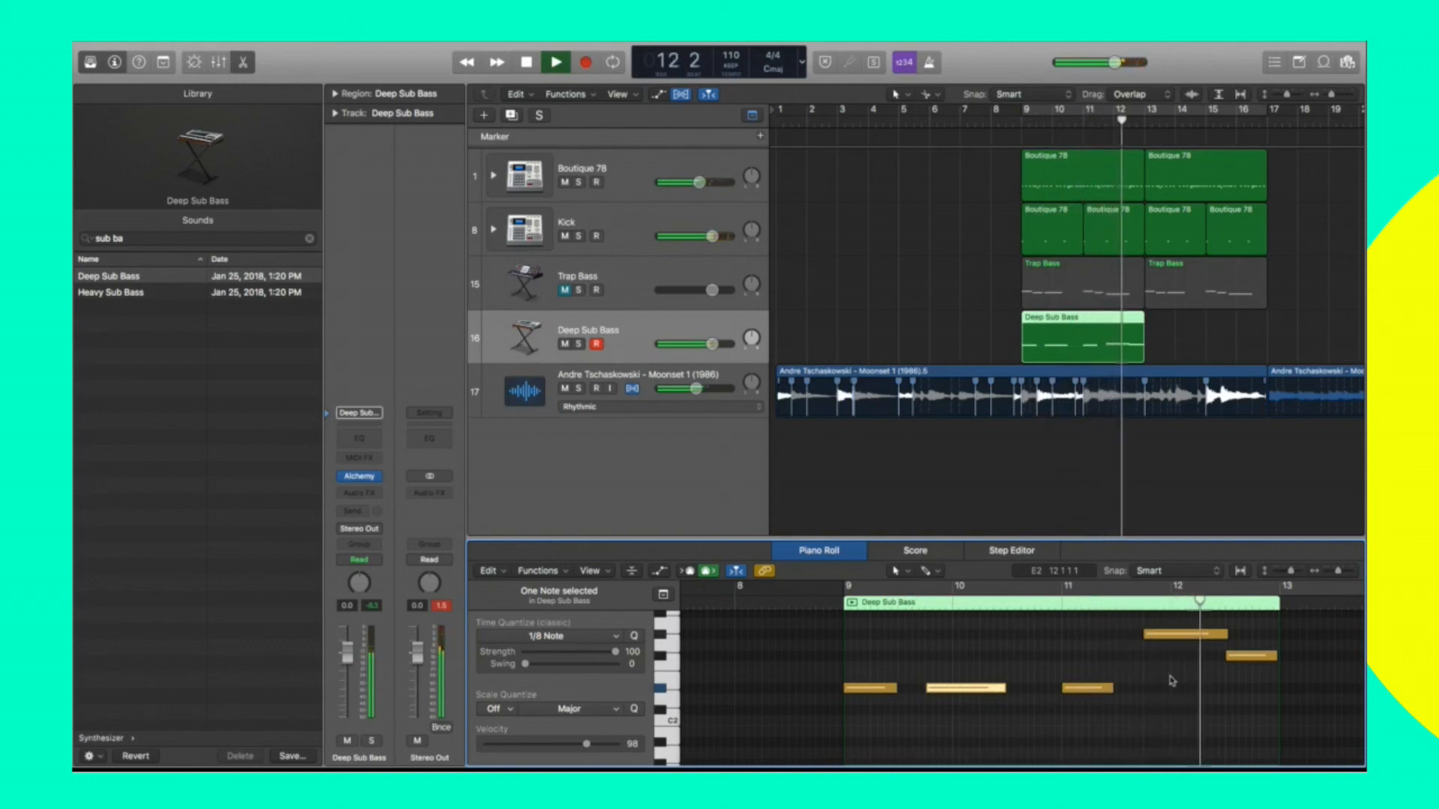
key(space)
Copy the Deep Sub Bass region to bar 13 and play across the copy past bar 17.
drag(1104, 337, 1218, 342)
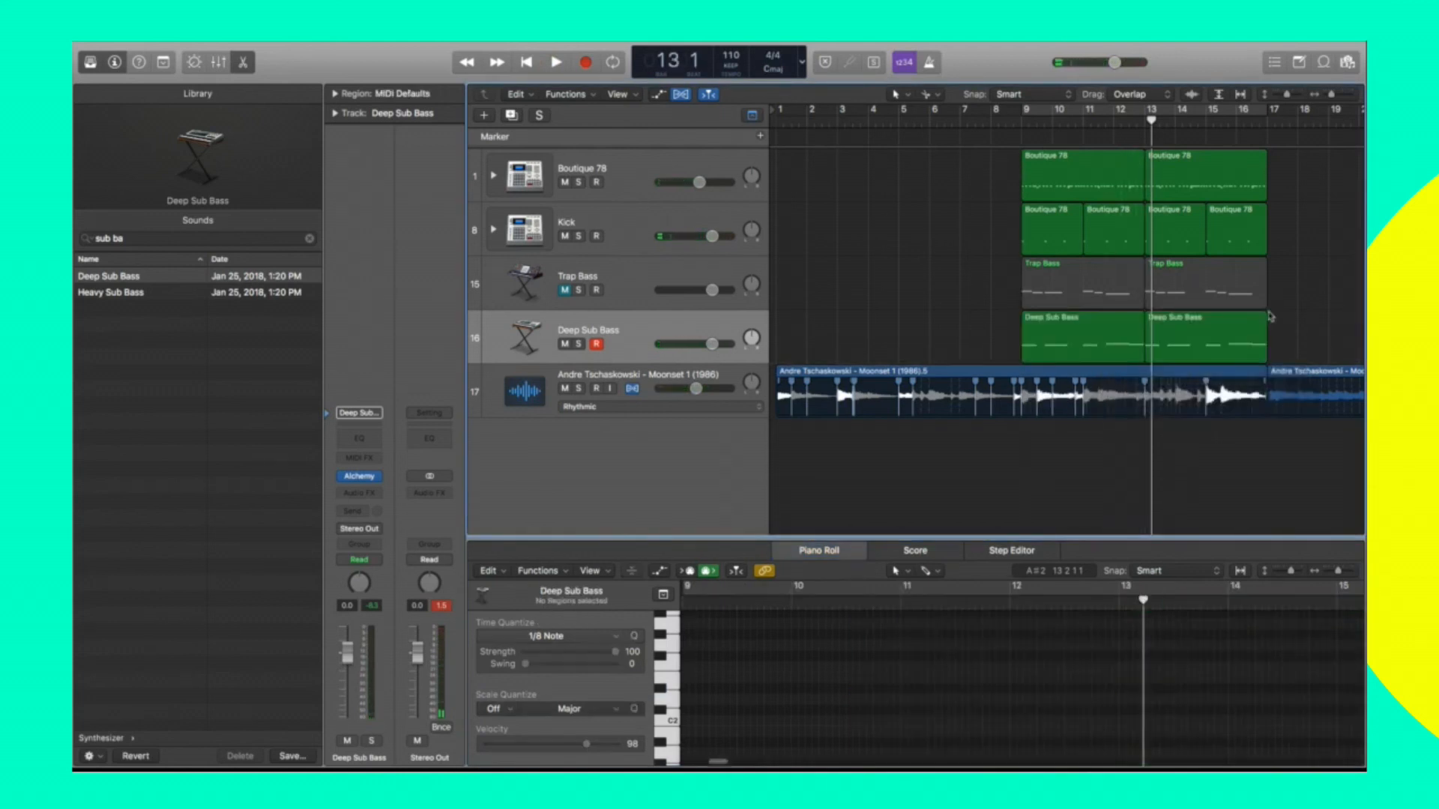
click(1129, 121)
key(space)
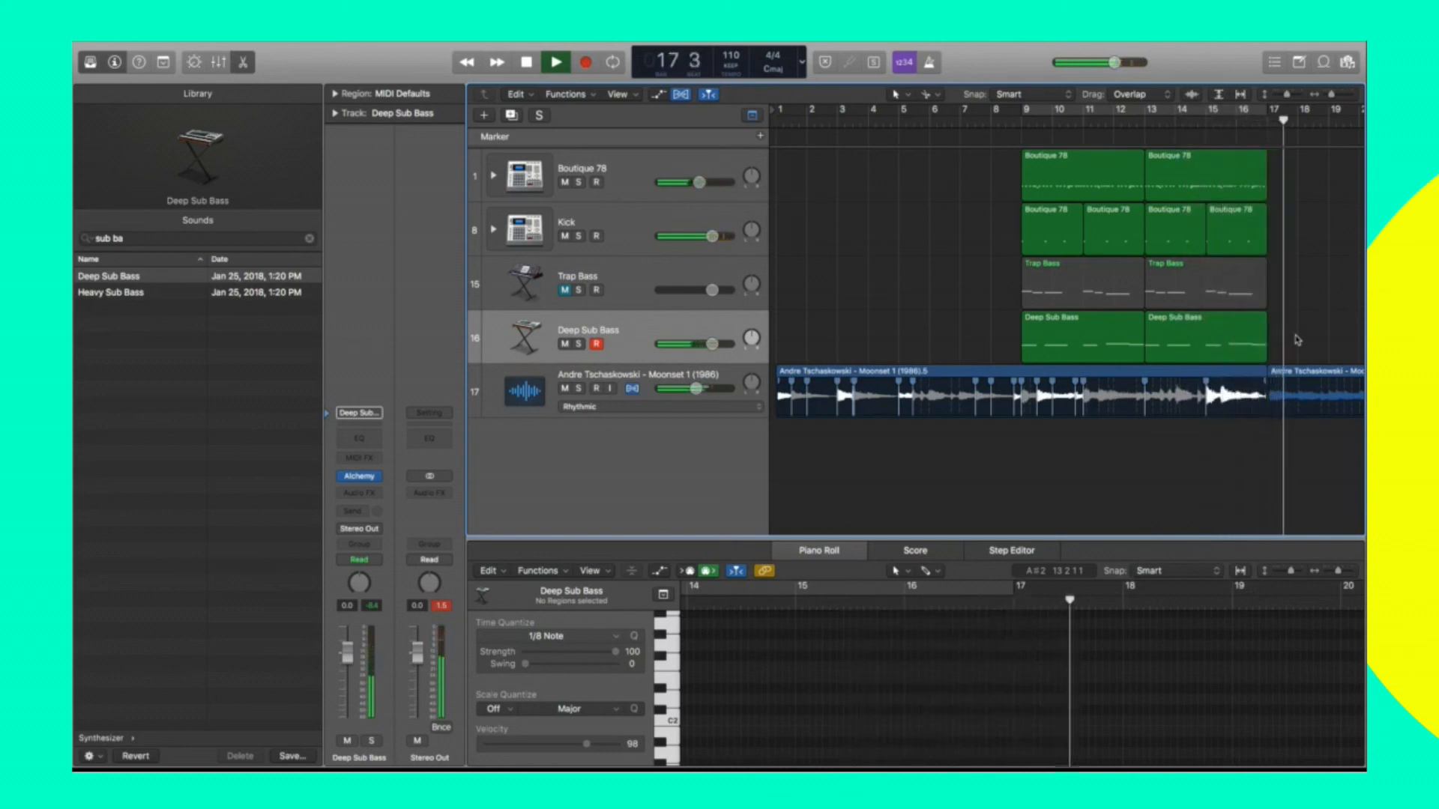
key(space)
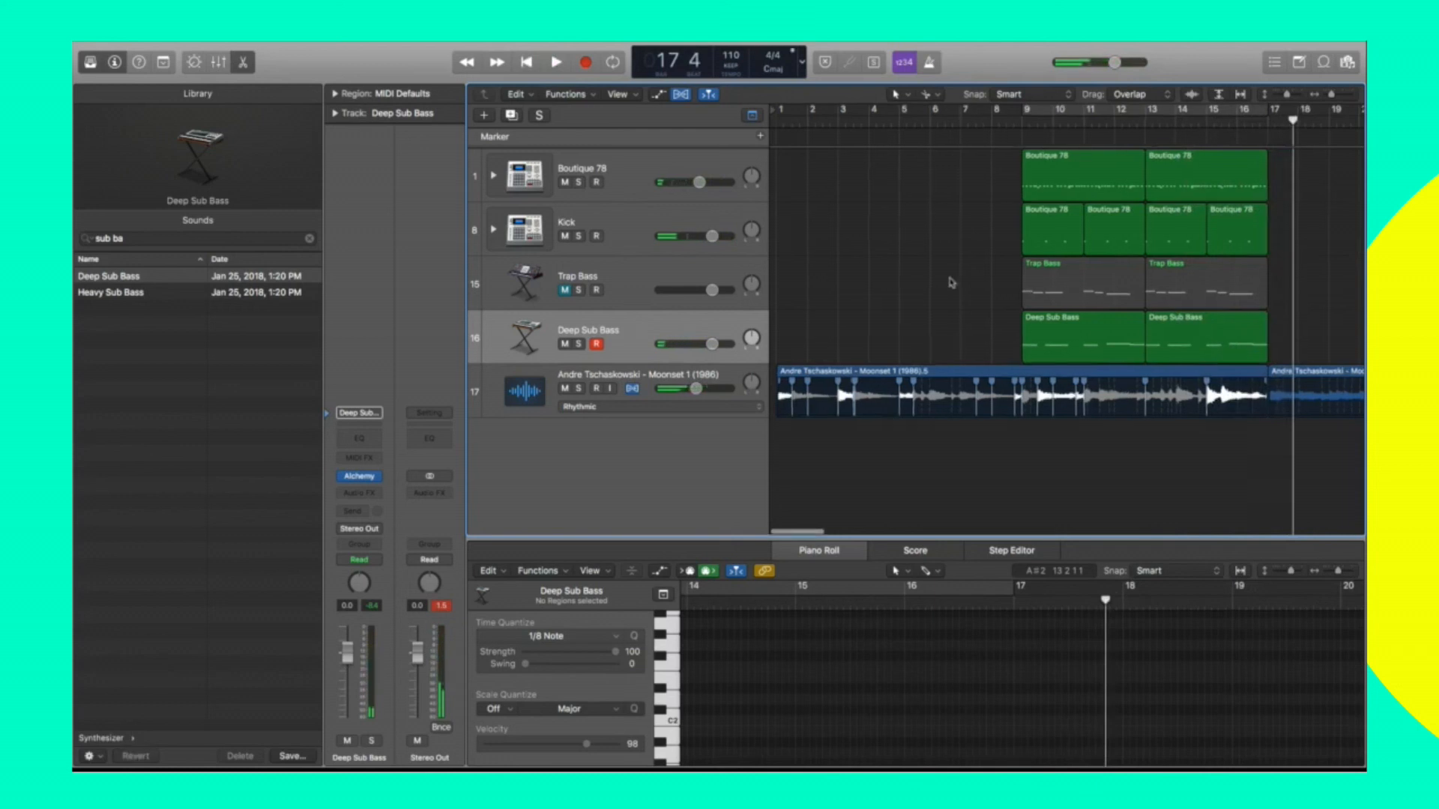
scroll(950, 282, left, 1)
scroll(951, 282, right, 1)
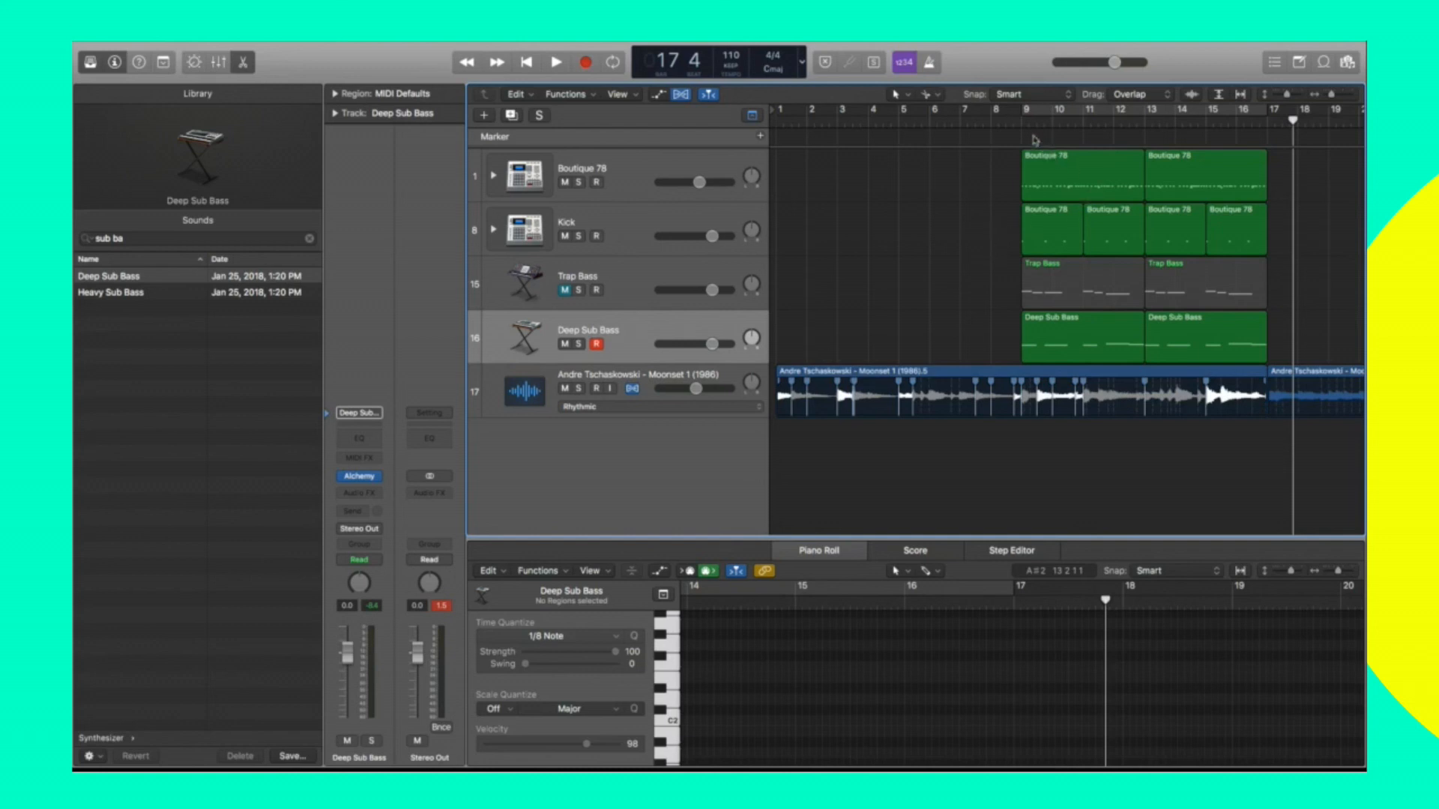
click(1104, 351)
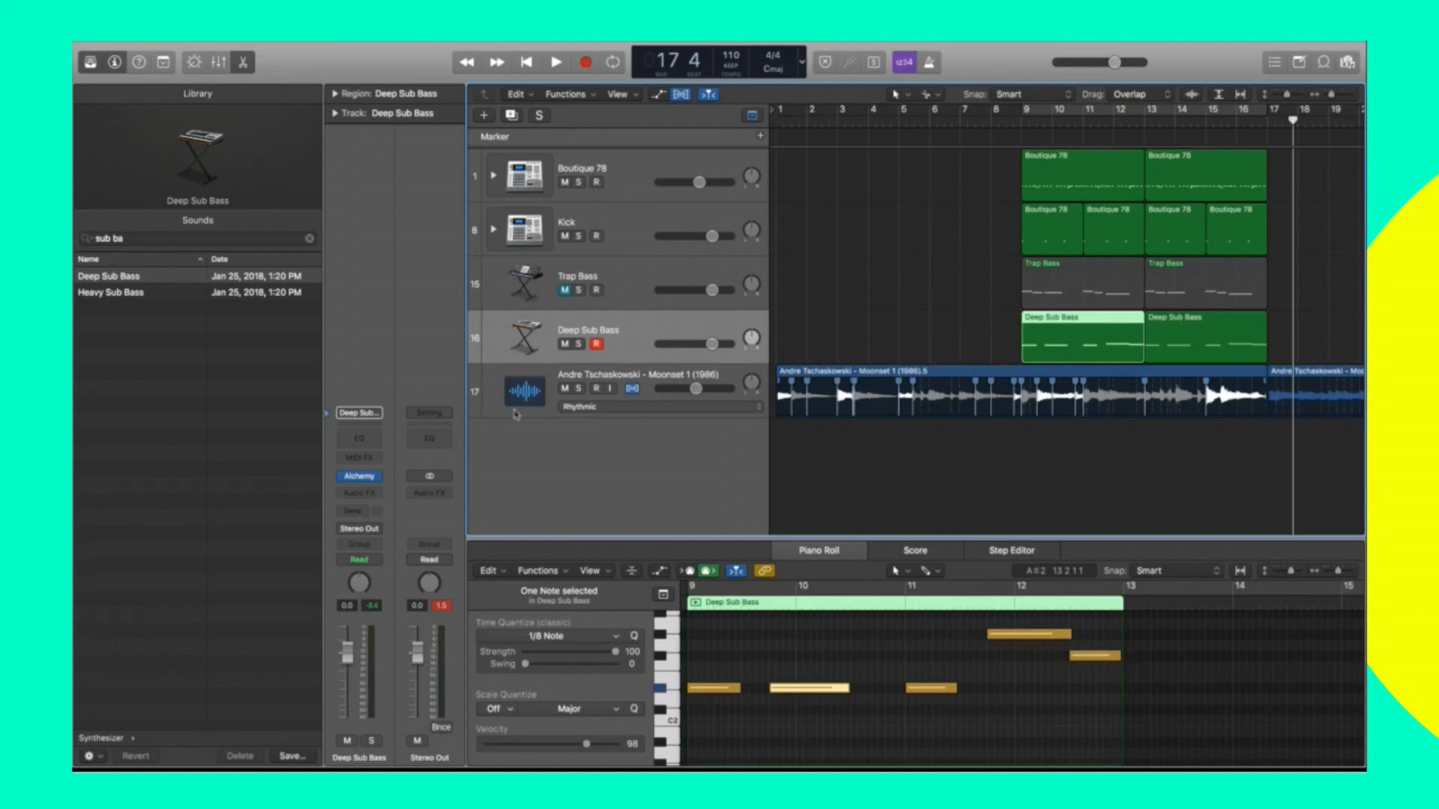
click(937, 336)
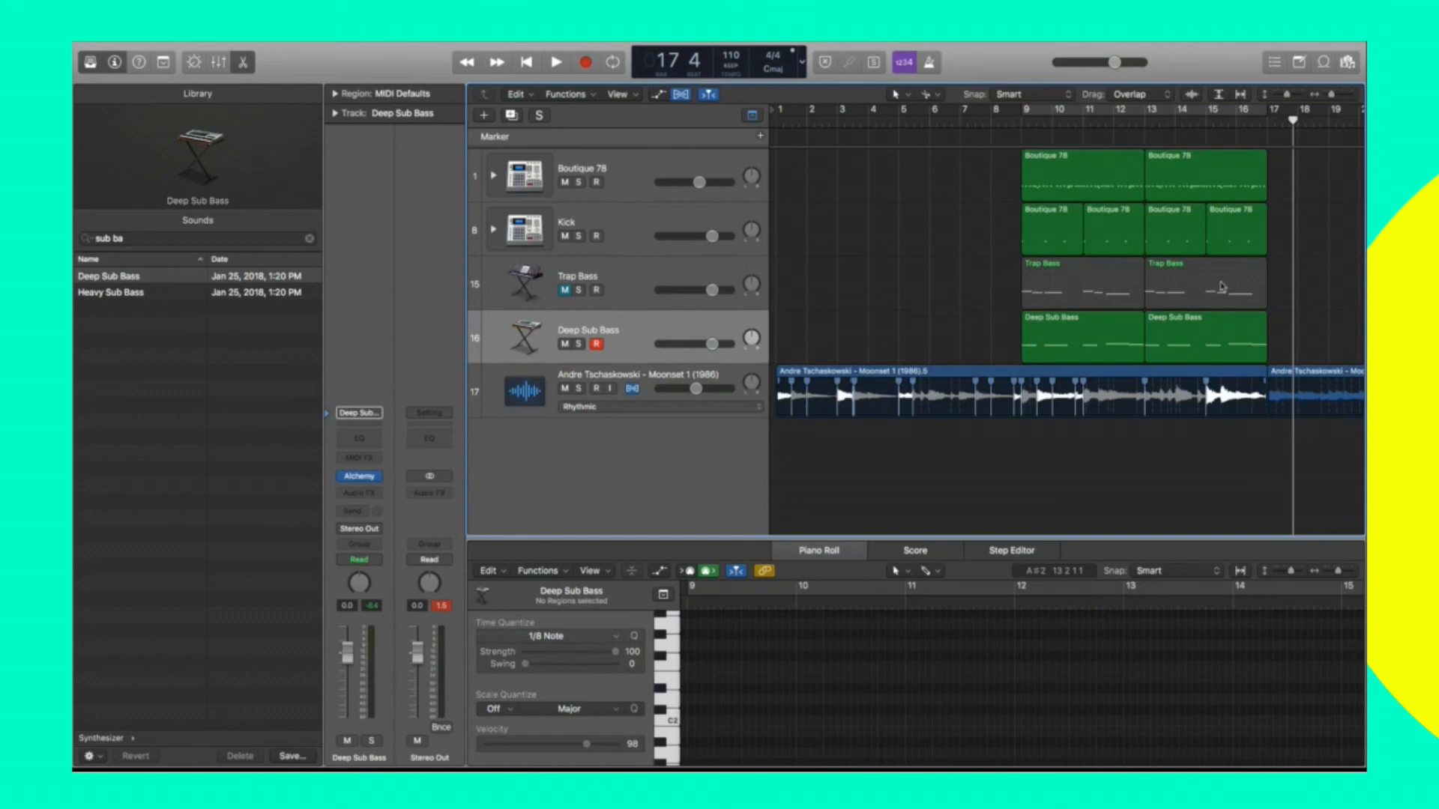
scroll(1222, 286, right, 8)
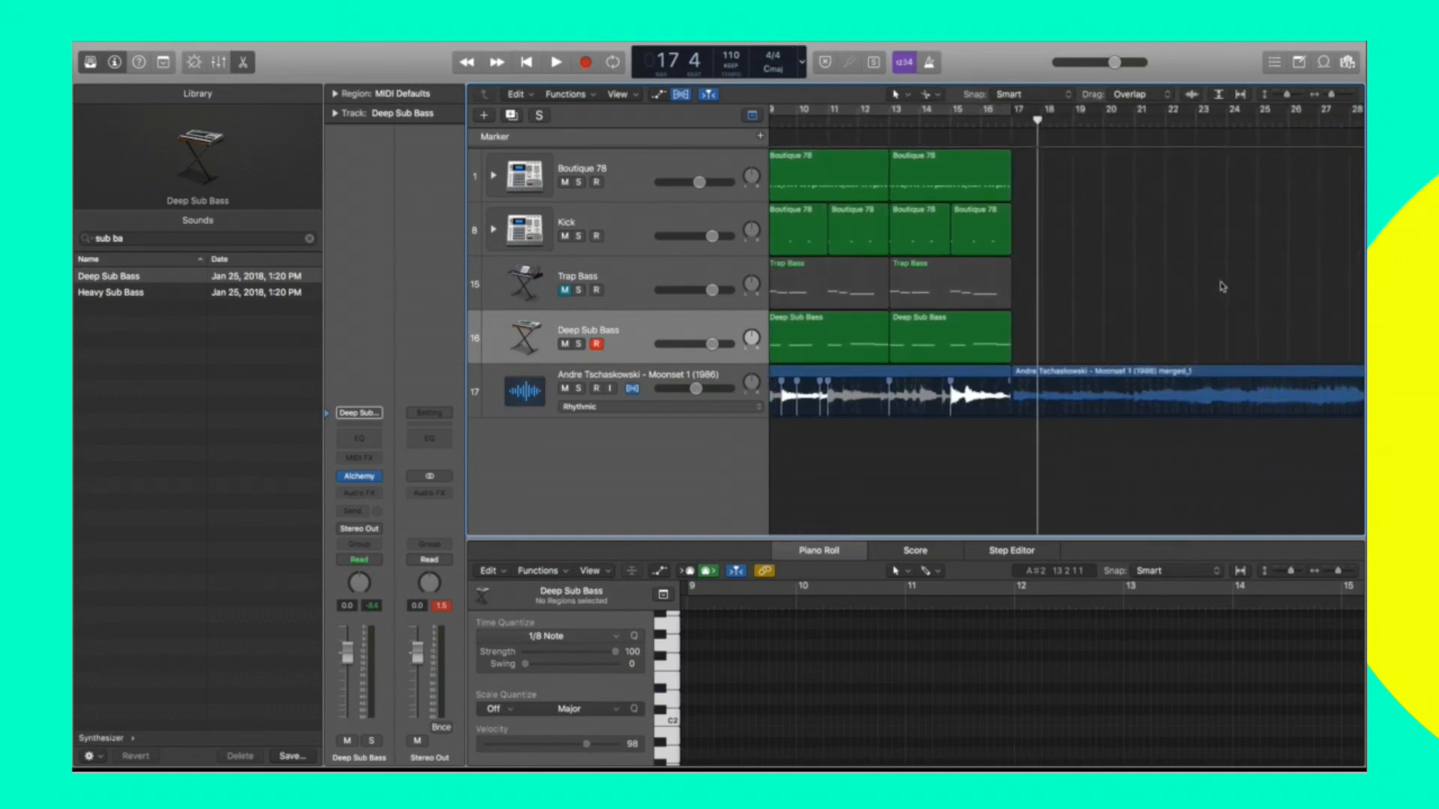
scroll(1222, 286, down, 6)
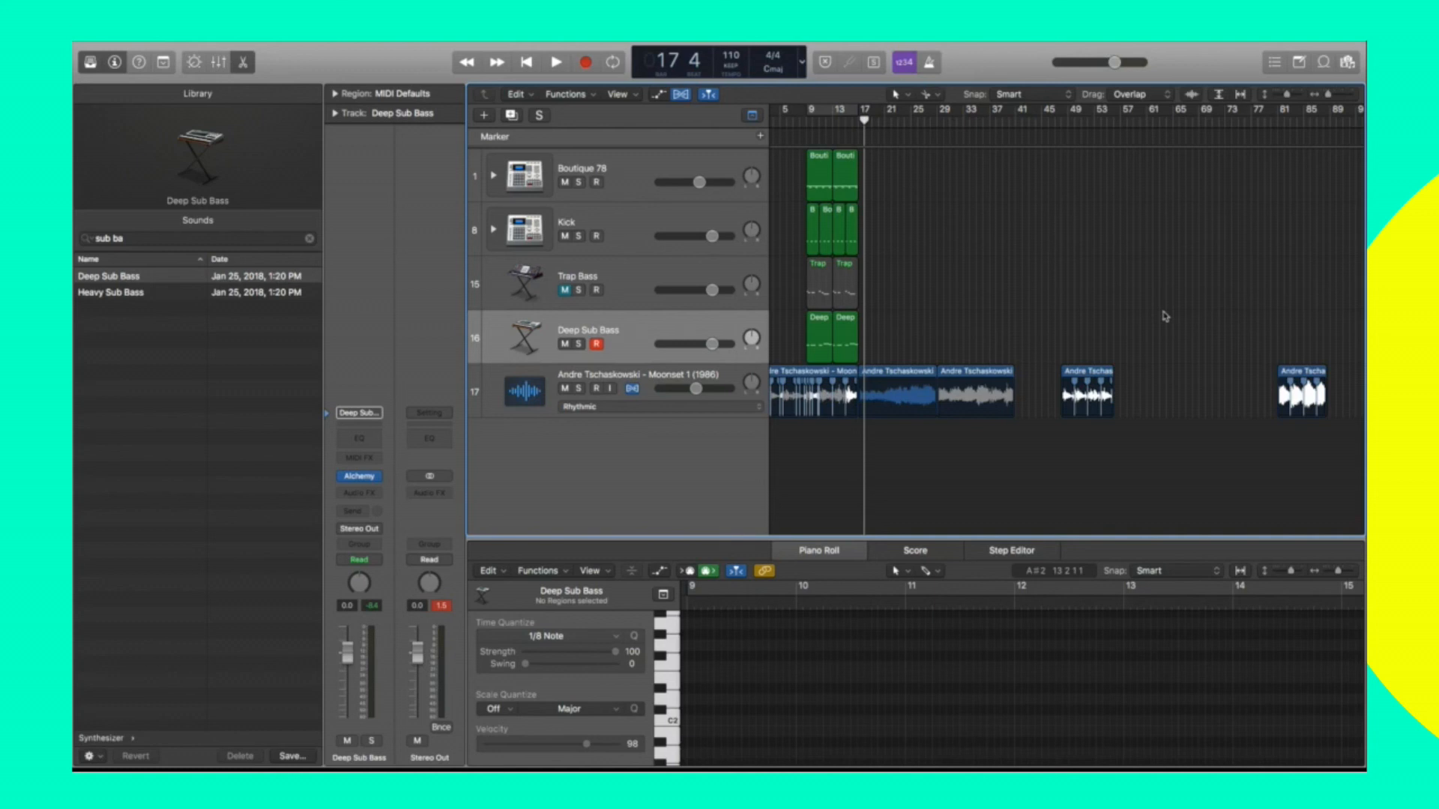
scroll(1164, 316, right, 5)
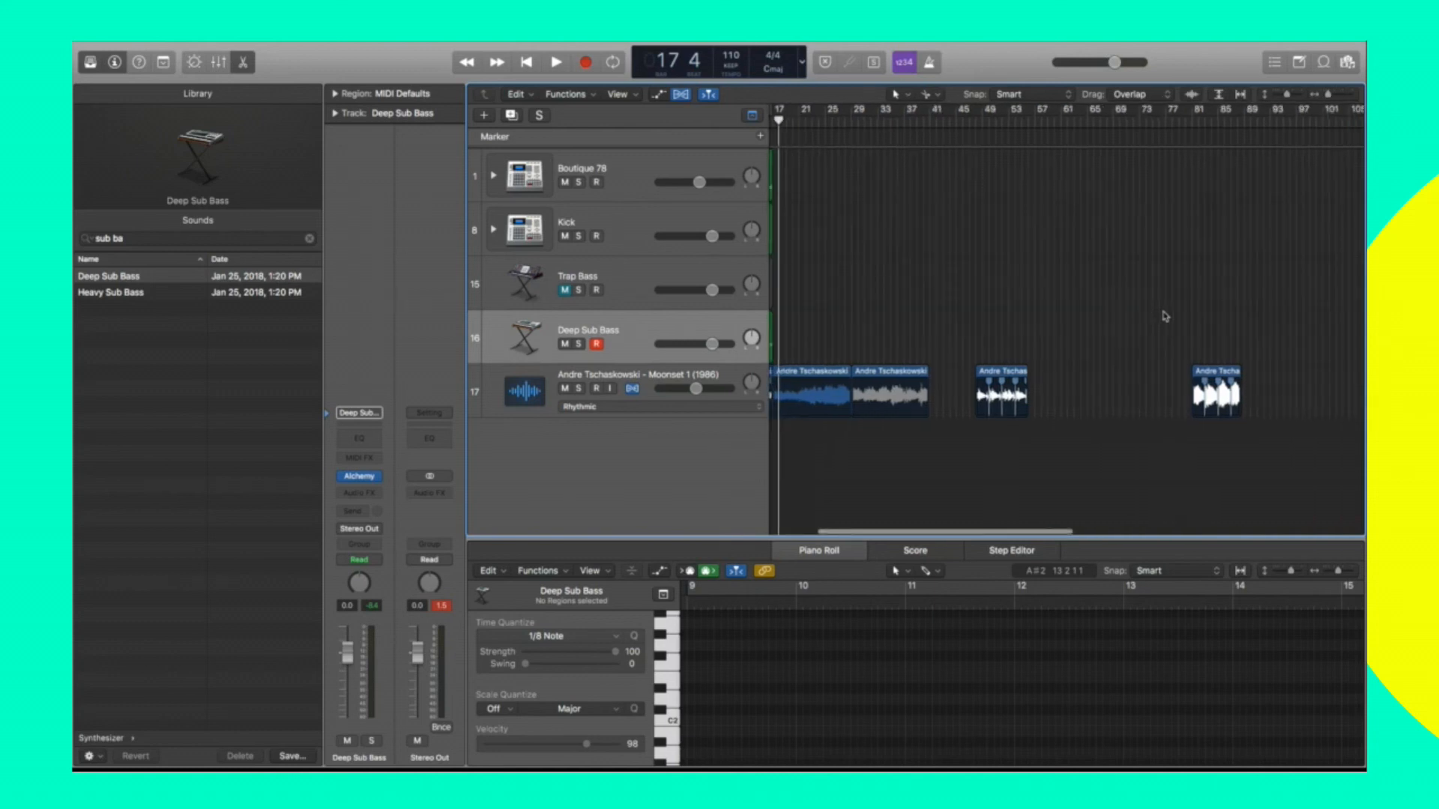
scroll(1165, 316, left, 6)
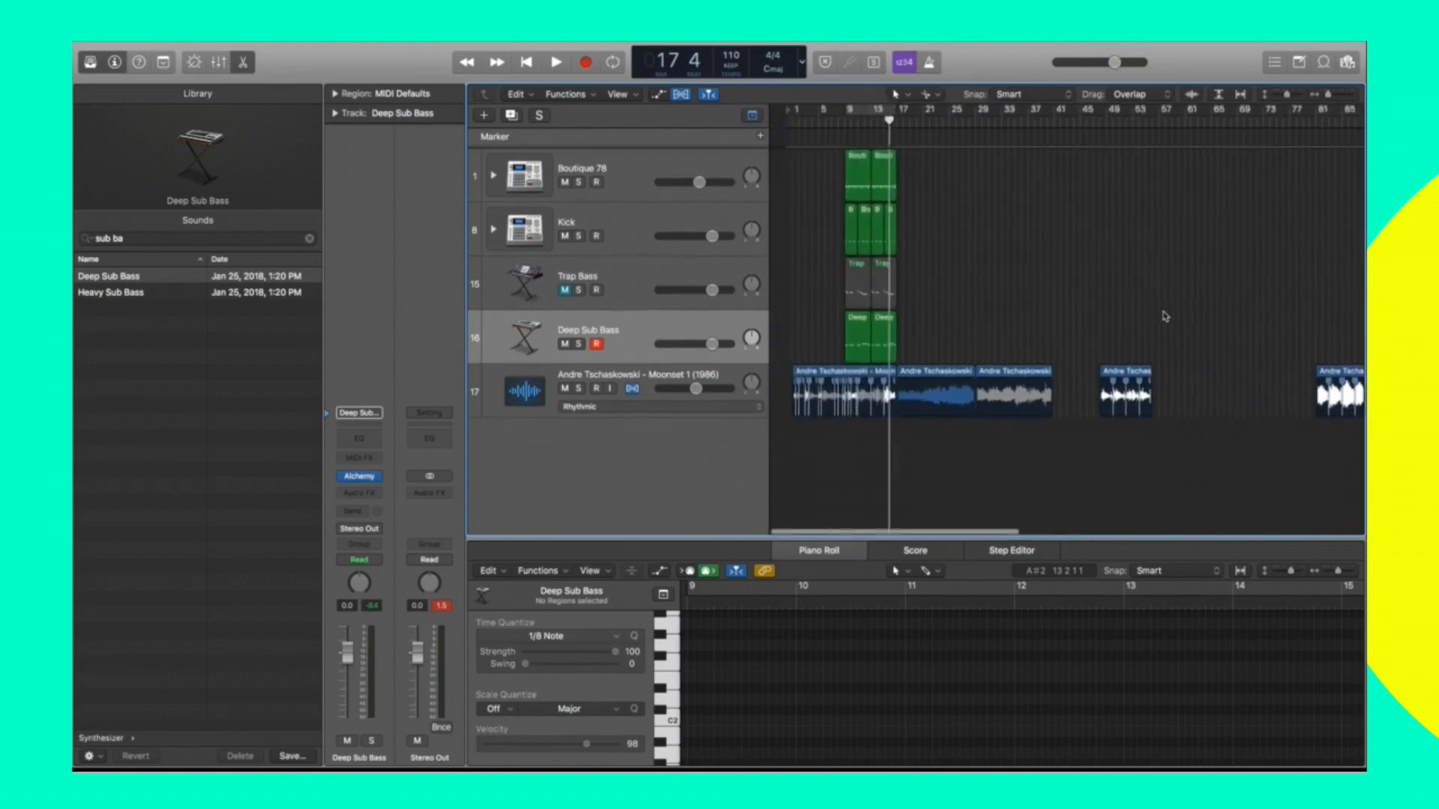